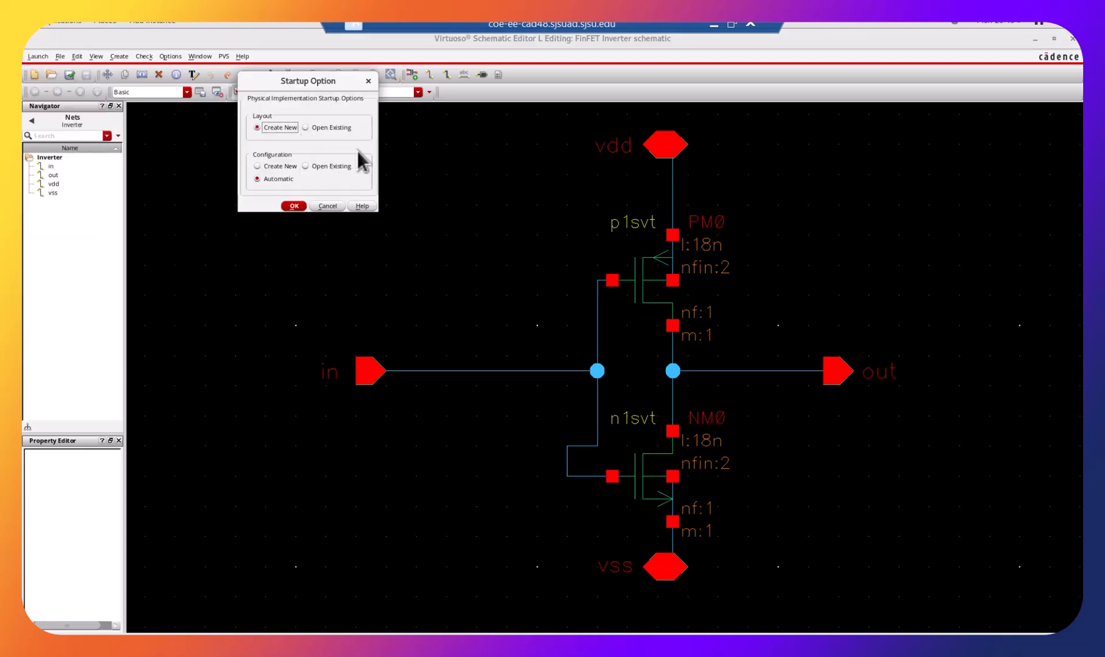
Create a new layout view for the Inverter cell in the FinFET library with automatic configuration, overwriting the existing one.
{"action": "left_click", "coordinate": [294, 206]}
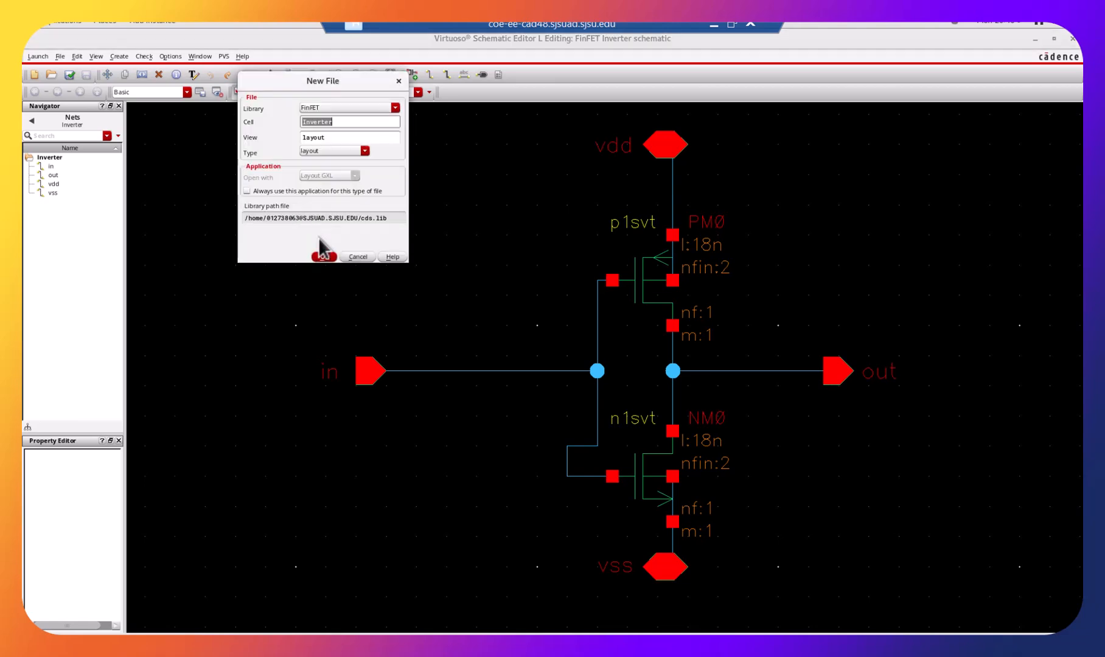
{"action": "left_click", "coordinate": [337, 255]}
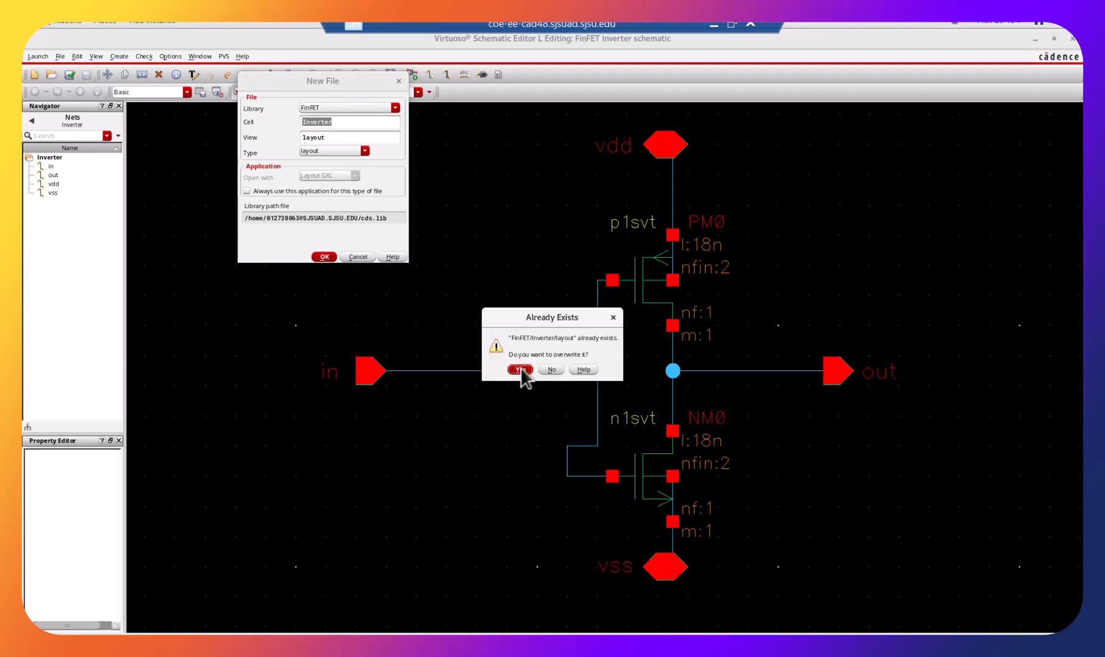
{"action": "left_click", "coordinate": [520, 369]}
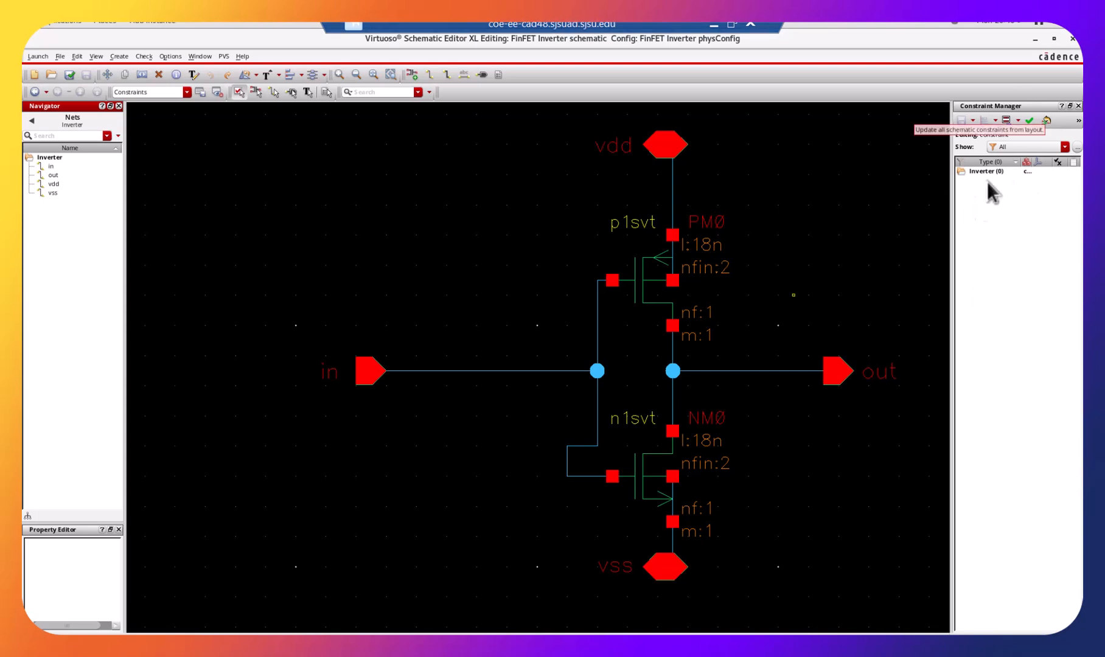
Restore and resize the schematic window beside the layout window, with the whole inverter fitted in view.
{"action": "left_click", "coordinate": [1055, 40]}
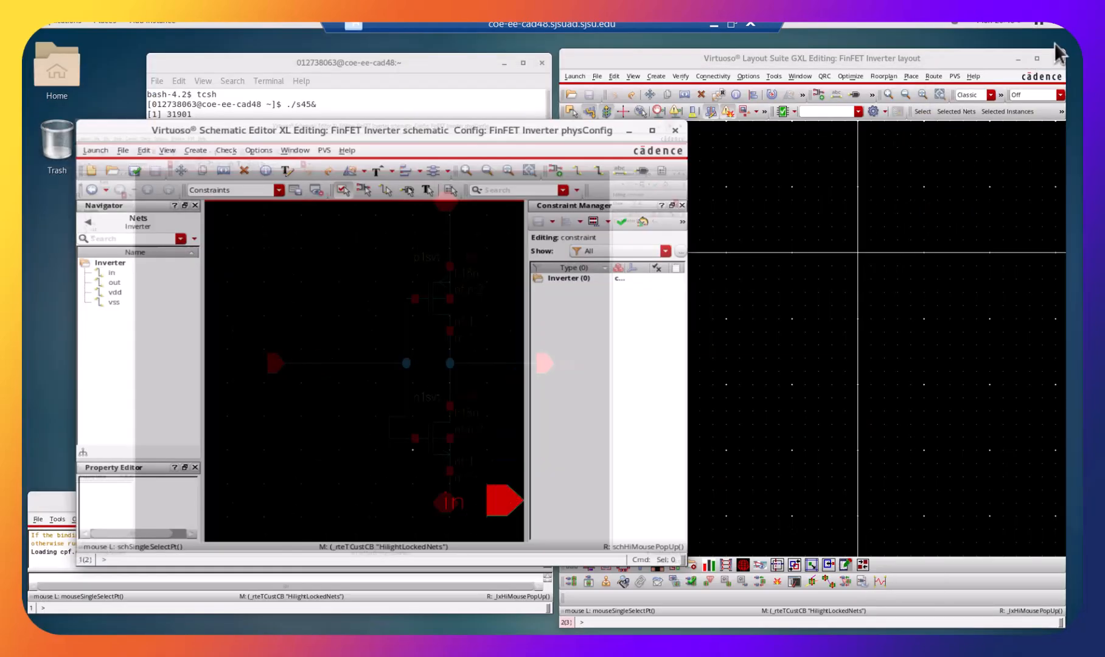
{"action": "left_click_drag", "start_coordinate": [315, 142], "coordinate": [260, 36]}
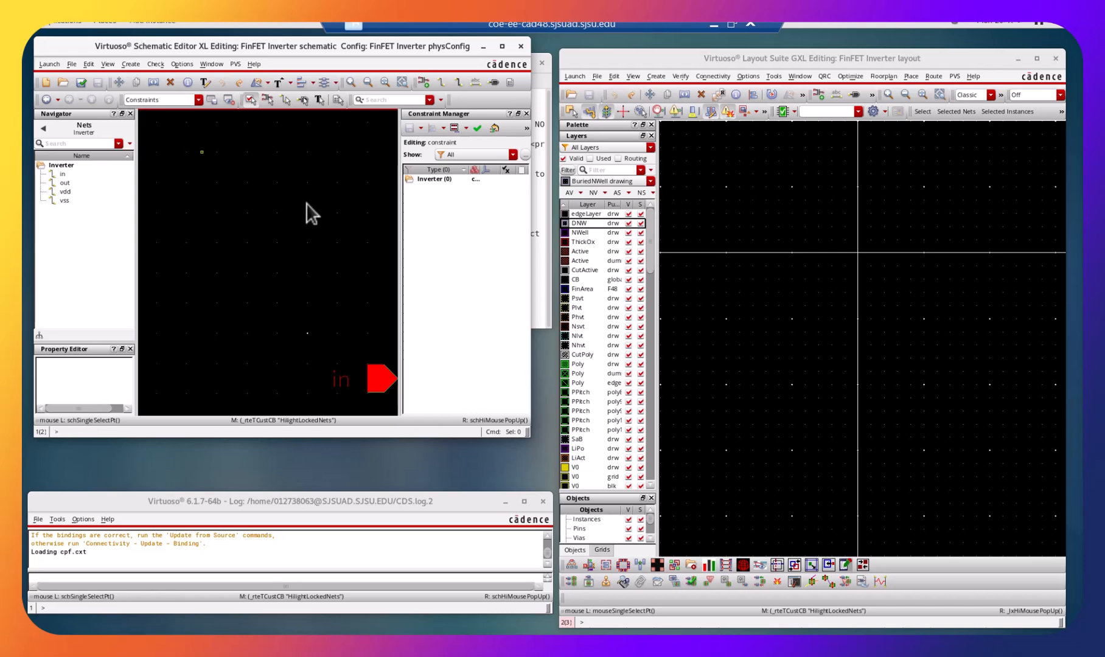
{"action": "key", "text": "f"}
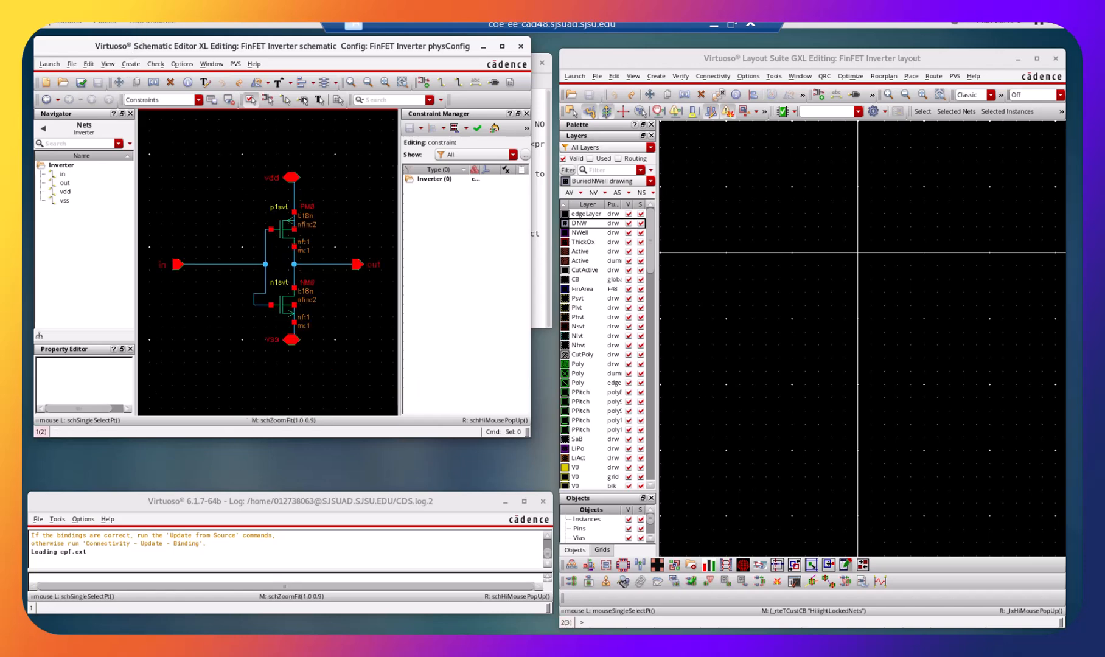
{"action": "left_click_drag", "start_coordinate": [528, 435], "coordinate": [552, 612]}
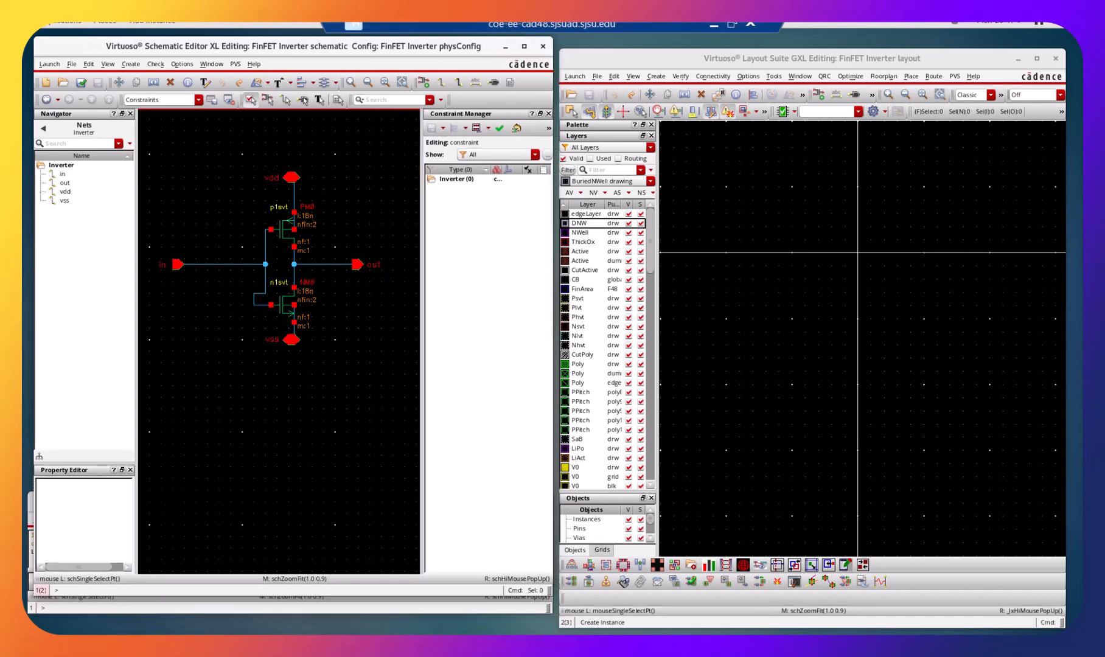
Generate all layout objects from the source schematic, keeping the M1 drawing layer for pins and creating pin names as labels.
{"action": "left_click", "coordinate": [712, 76]}
{"action": "mouse_move", "coordinate": [784, 209]}
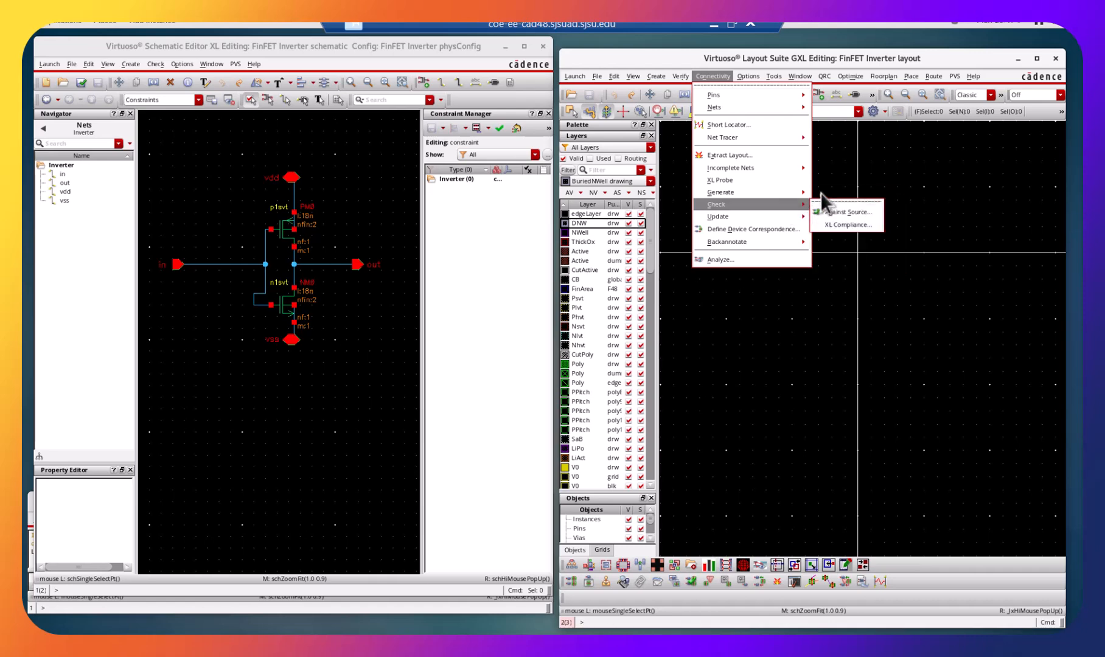
{"action": "left_click", "coordinate": [830, 199]}
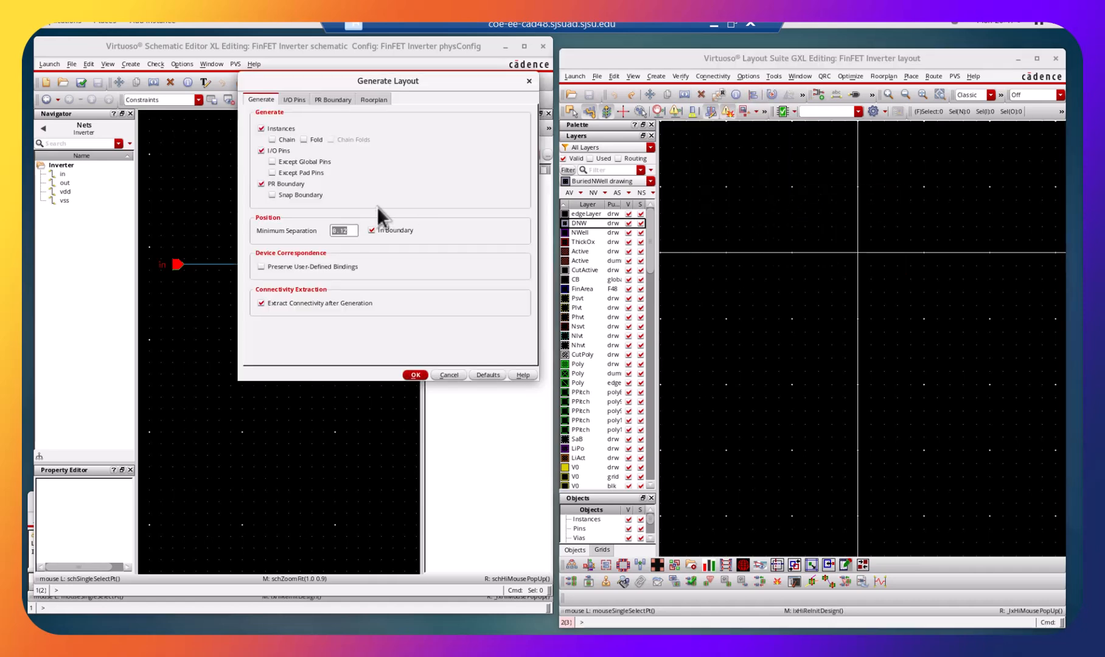
{"action": "left_click", "coordinate": [288, 102]}
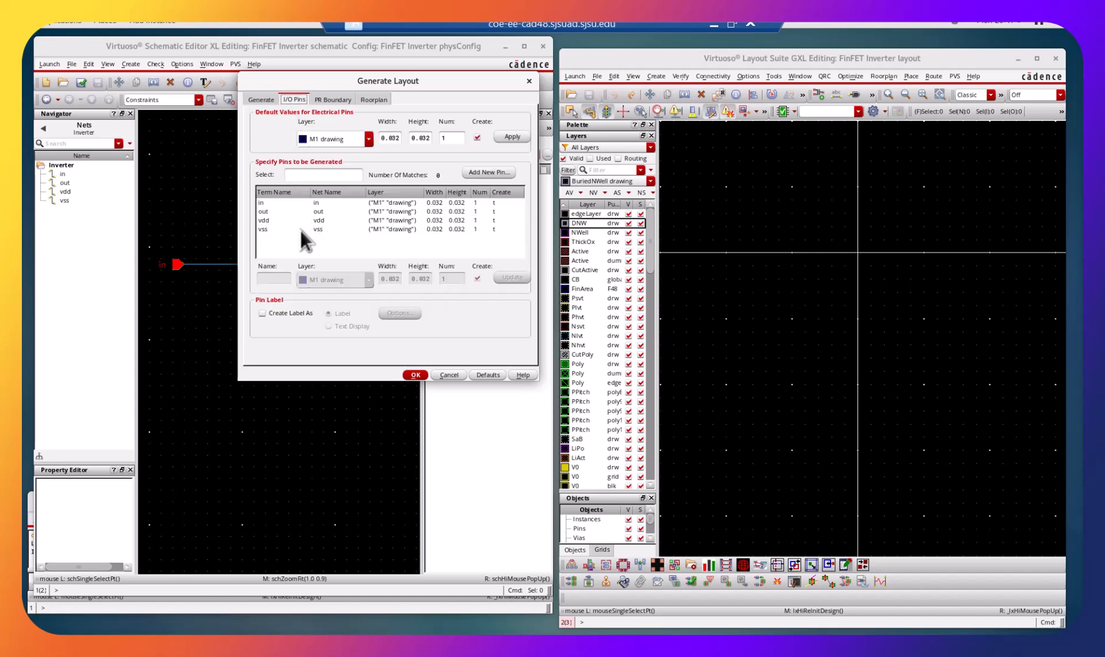
{"action": "left_click", "coordinate": [282, 313]}
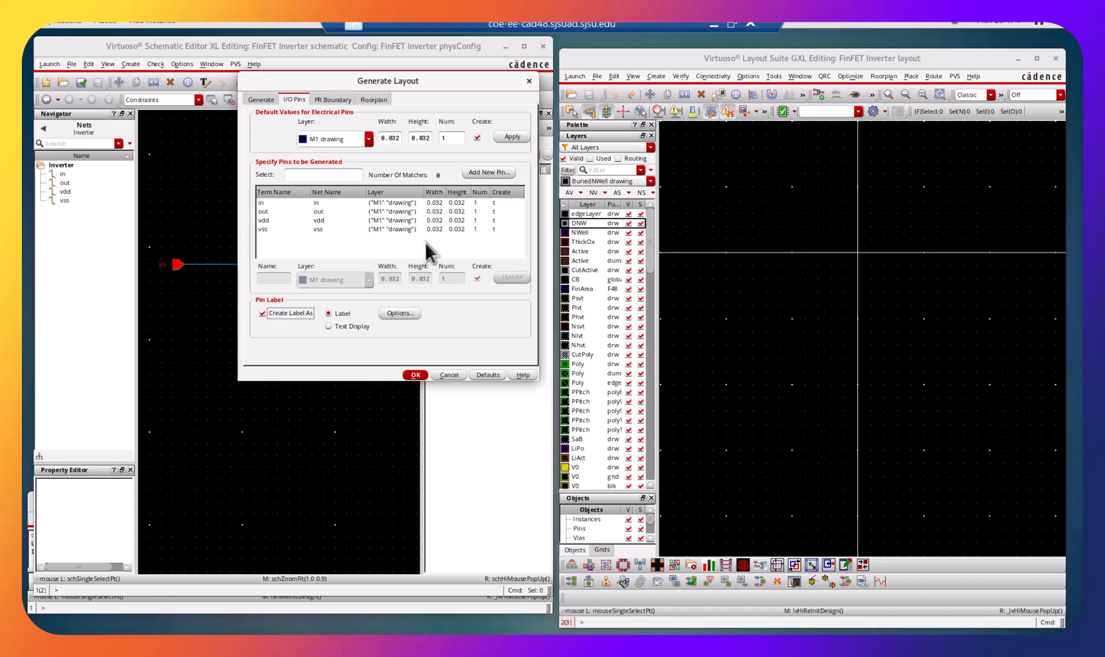
{"action": "left_click", "coordinate": [367, 139]}
{"action": "left_click", "coordinate": [366, 142]}
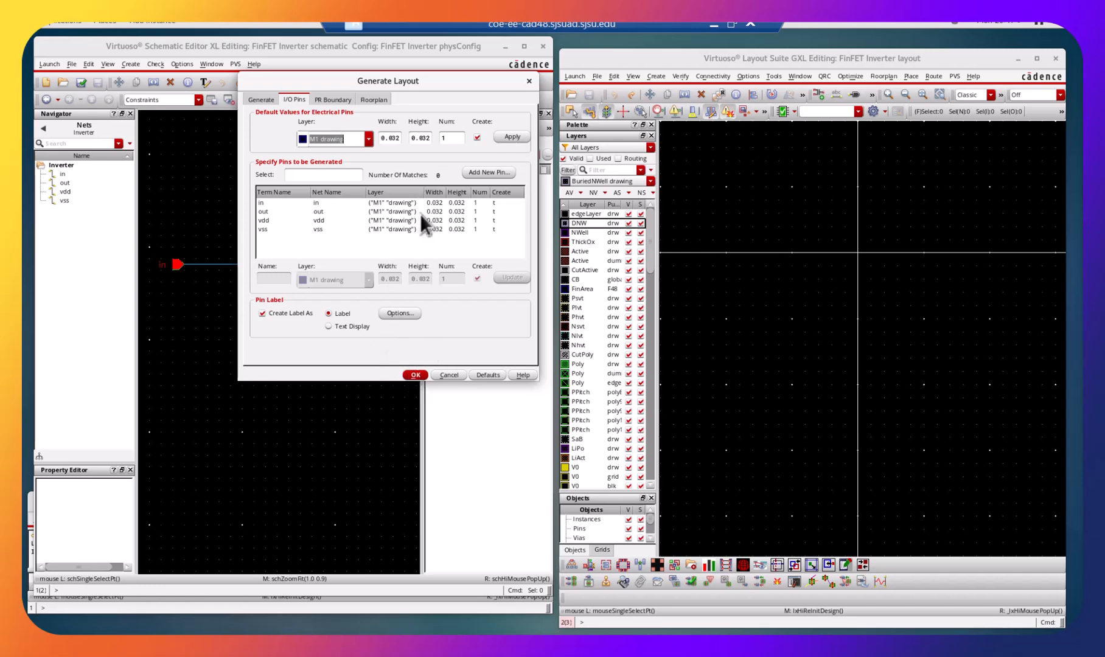
{"action": "left_click", "coordinate": [409, 374]}
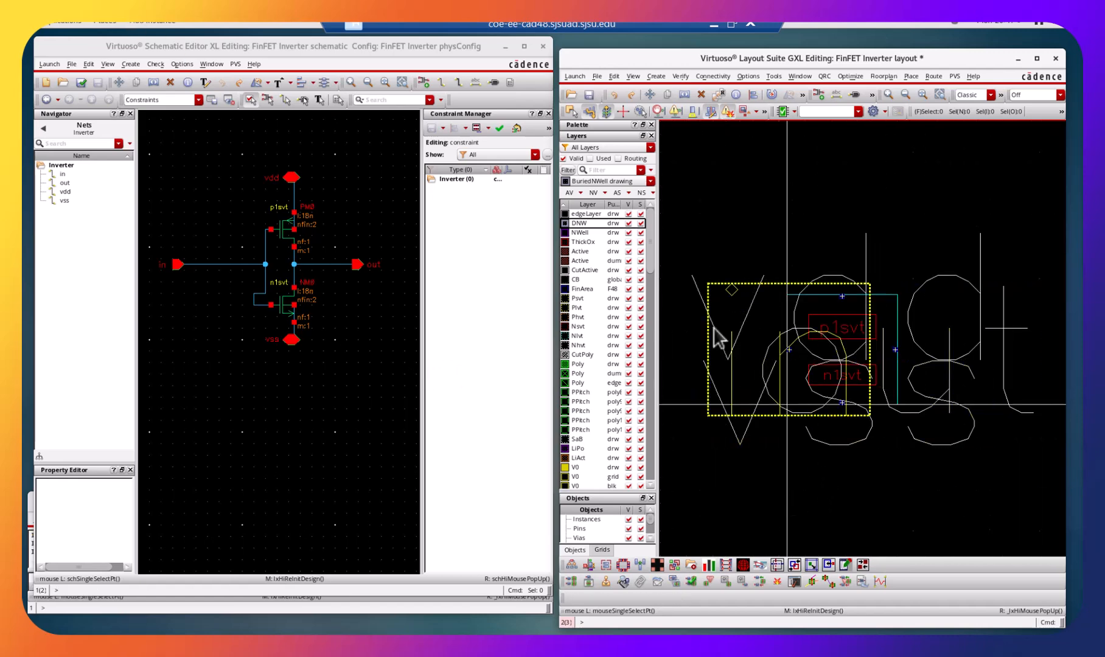
{"action": "right_click", "coordinate": [947, 334]}
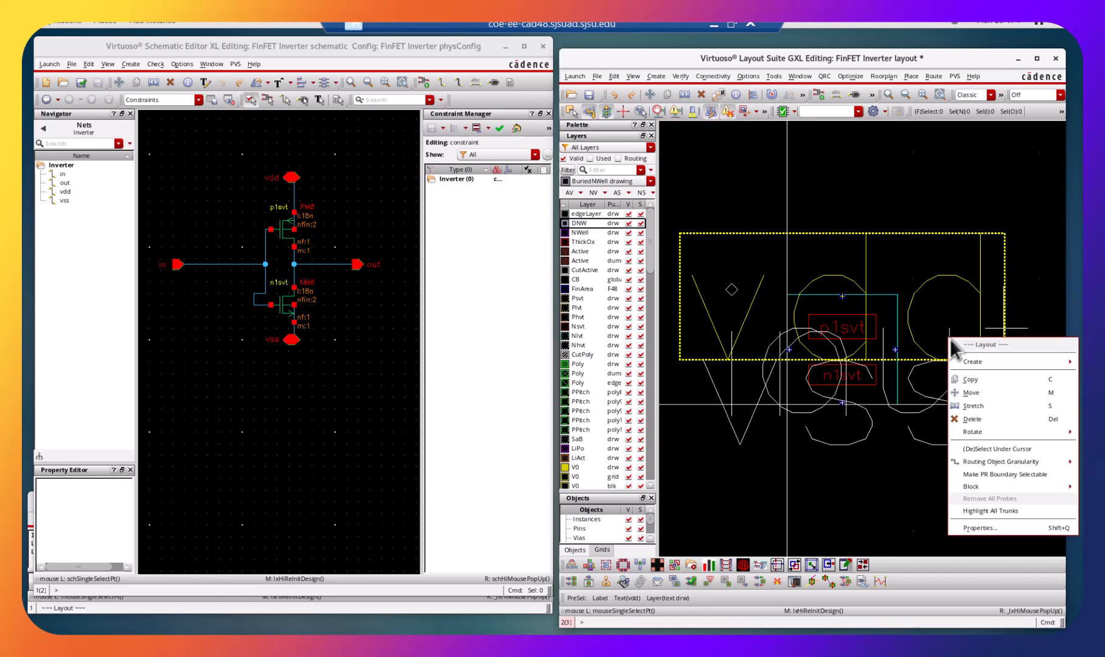
{"action": "left_click", "coordinate": [1013, 528]}
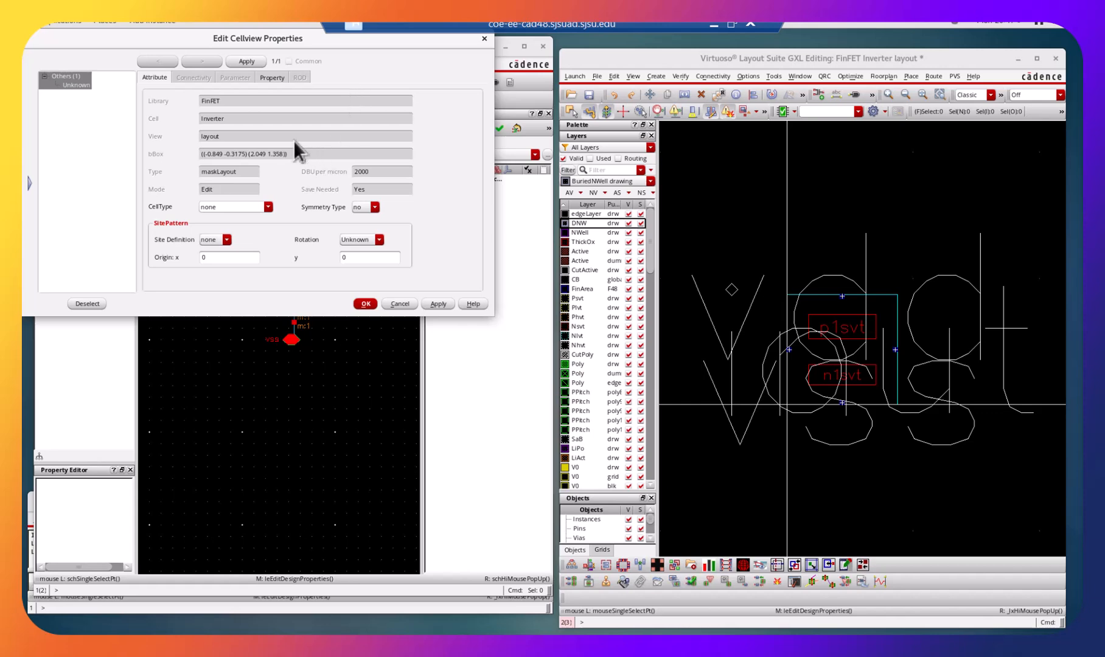
{"action": "left_click", "coordinate": [263, 78]}
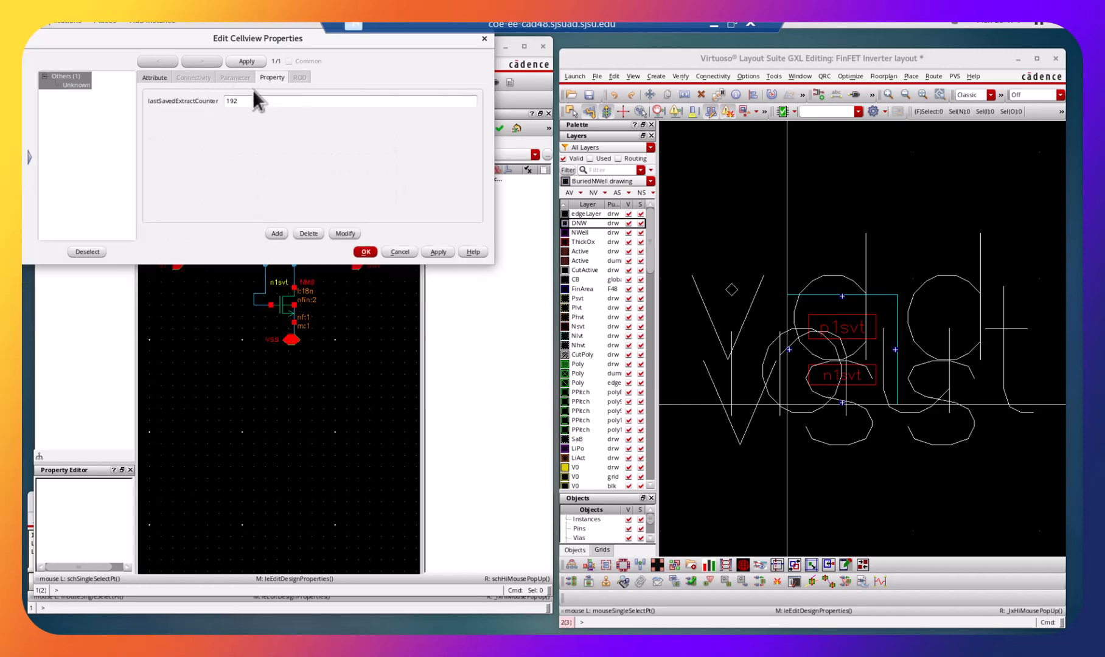
{"action": "left_click", "coordinate": [150, 75]}
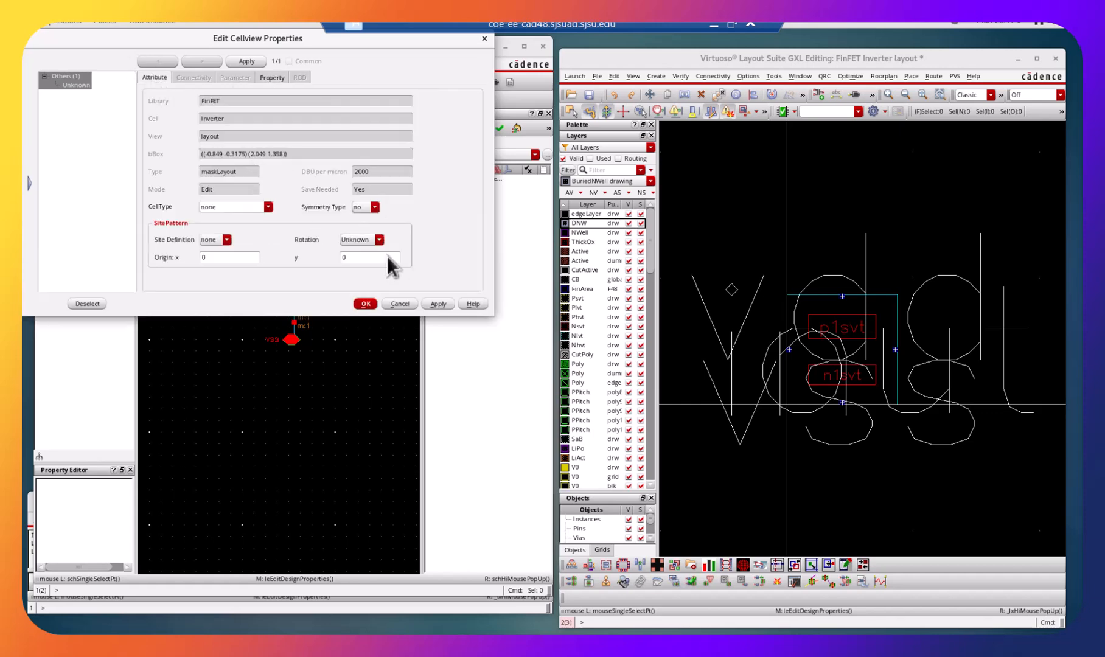
{"action": "left_click", "coordinate": [418, 302]}
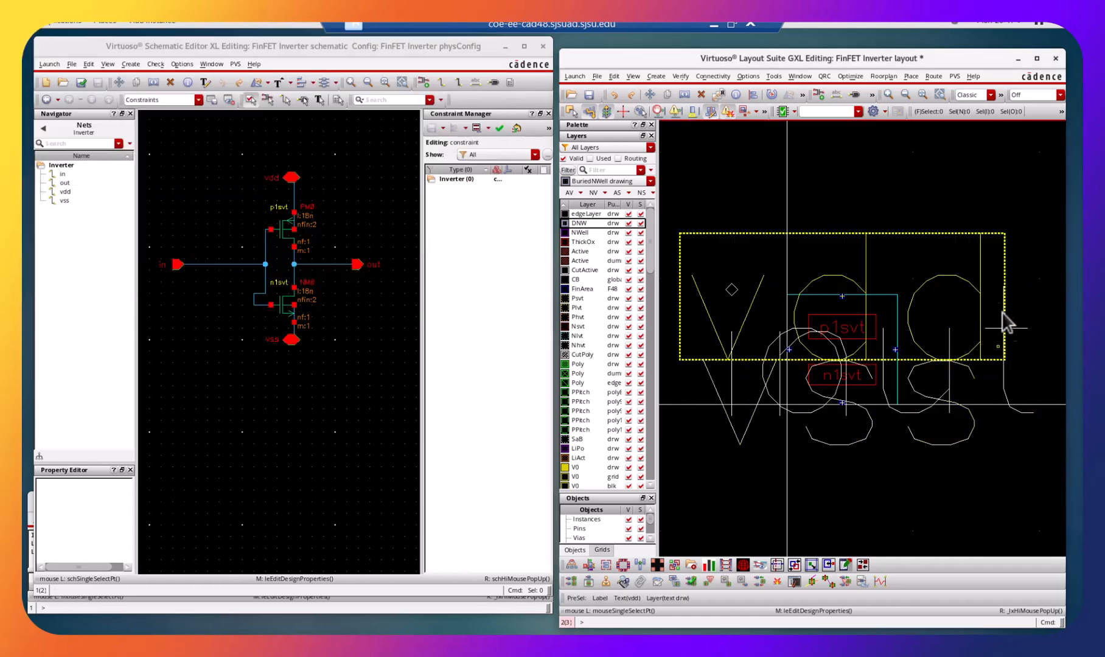
Set the height of the vdd label in the layout to 0.1.
{"action": "left_click", "coordinate": [920, 267]}
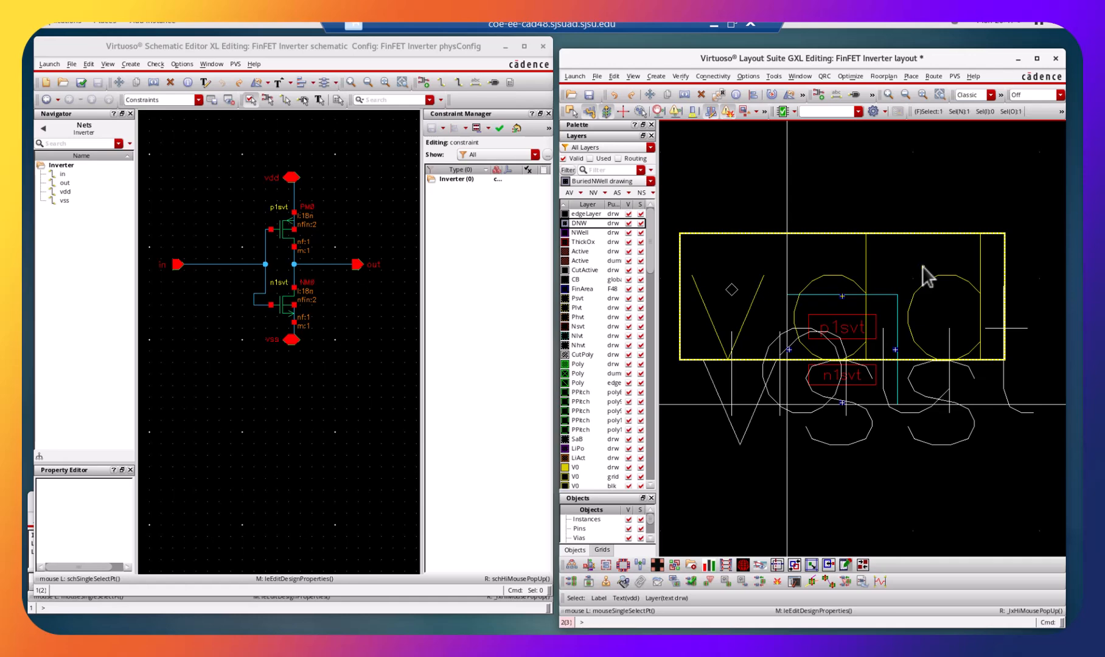
{"action": "right_click", "coordinate": [926, 269]}
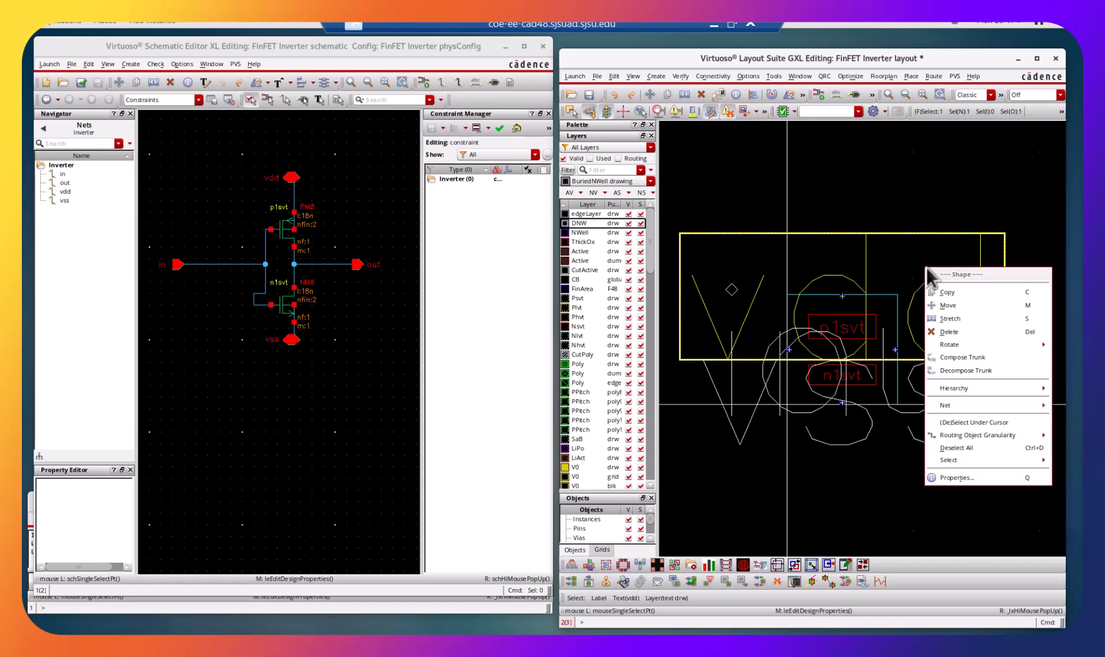
{"action": "left_click", "coordinate": [990, 475]}
{"action": "double_click", "coordinate": [198, 171]}
{"action": "type", "text": "0.1"}
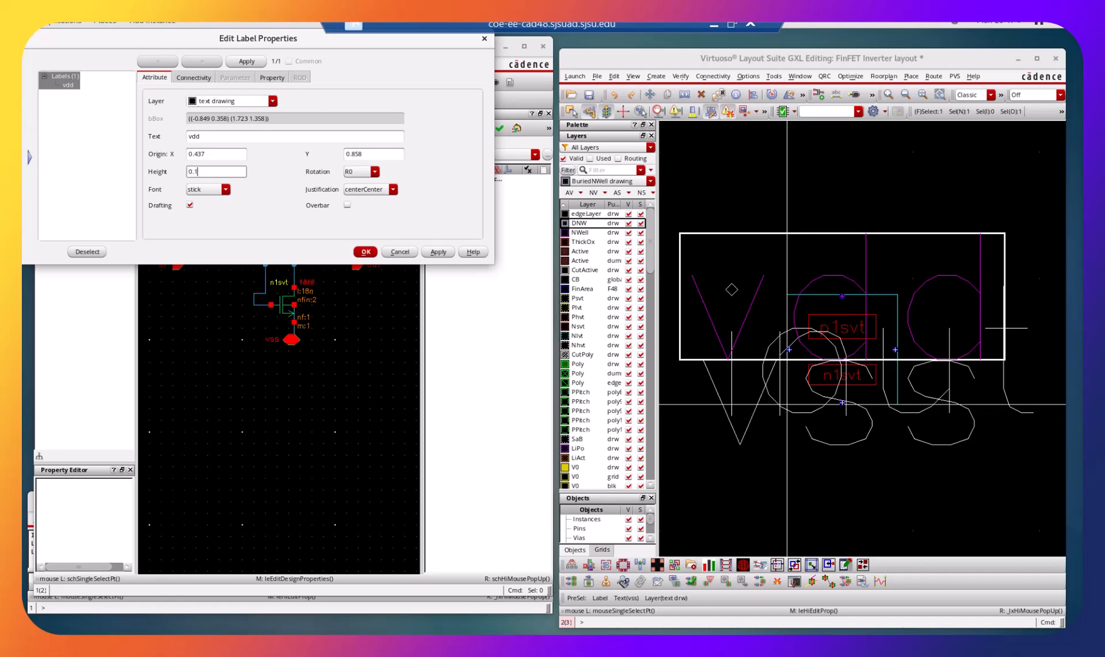
{"action": "left_click", "coordinate": [433, 252]}
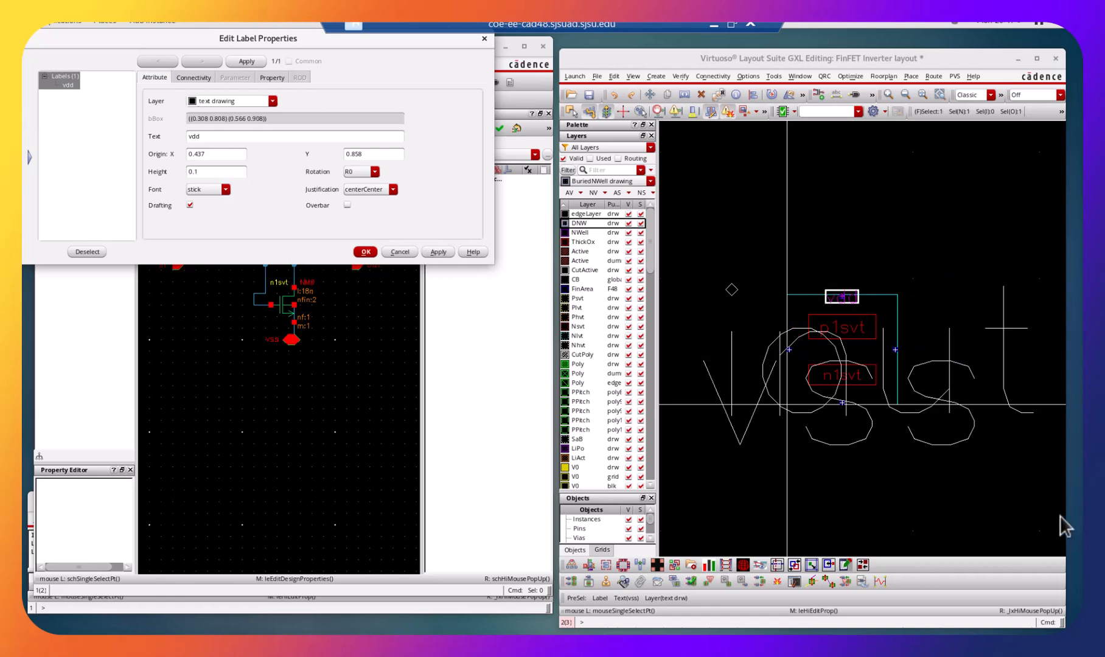
Set the height of the vss label in the layout to 0.1.
{"action": "left_click", "coordinate": [931, 419]}
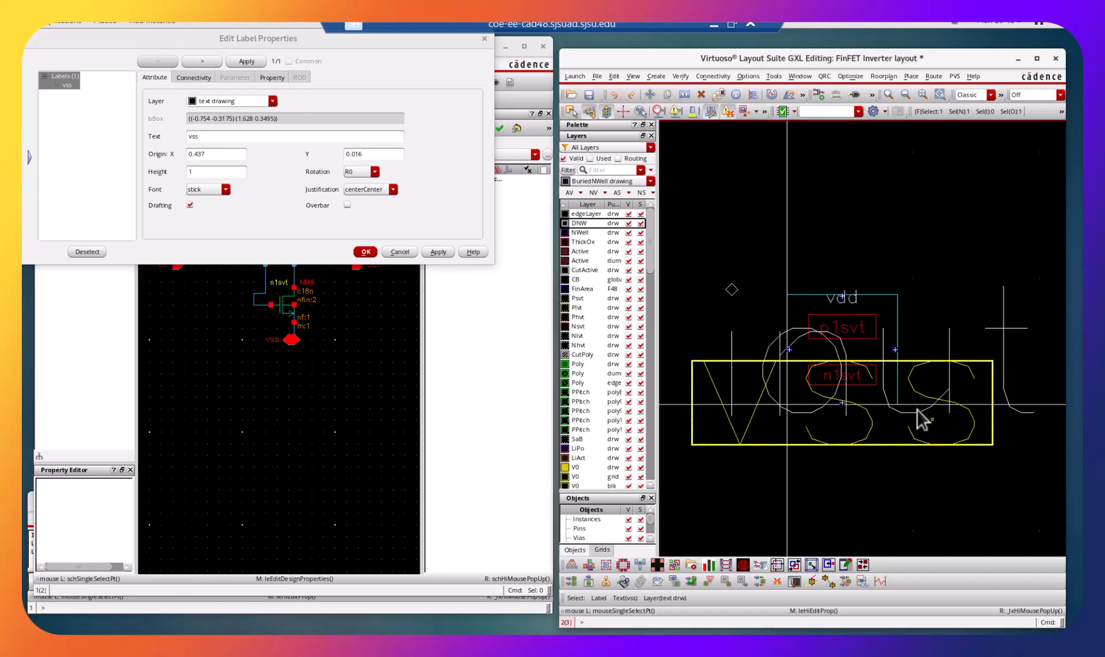
{"action": "double_click", "coordinate": [200, 172]}
{"action": "type", "text": "0.1"}
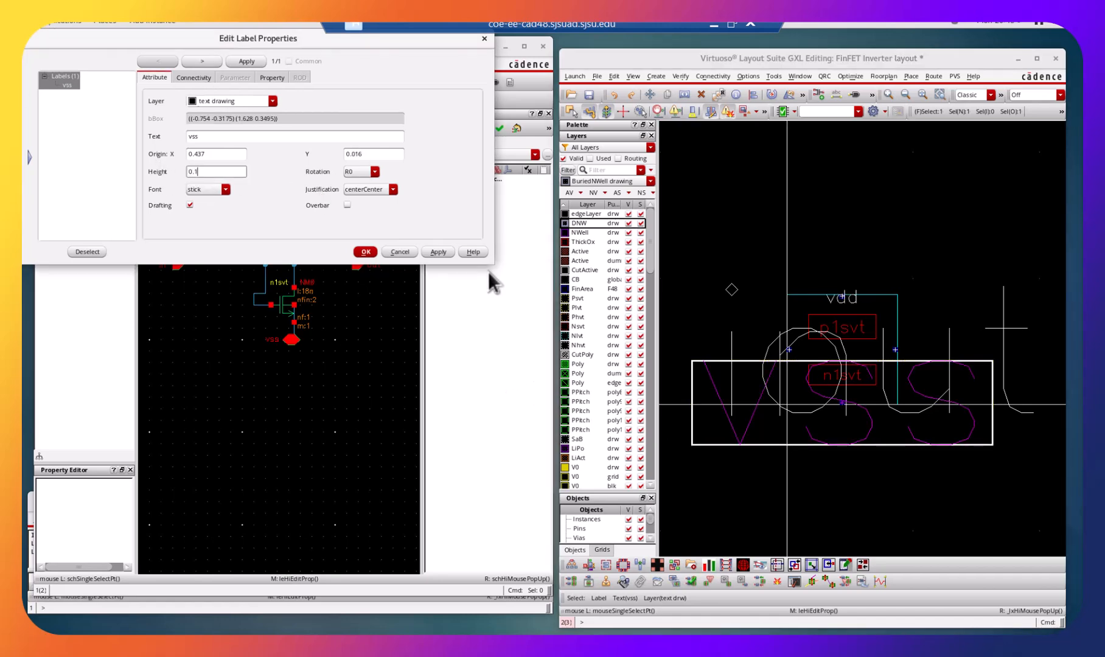
{"action": "left_click", "coordinate": [438, 252]}
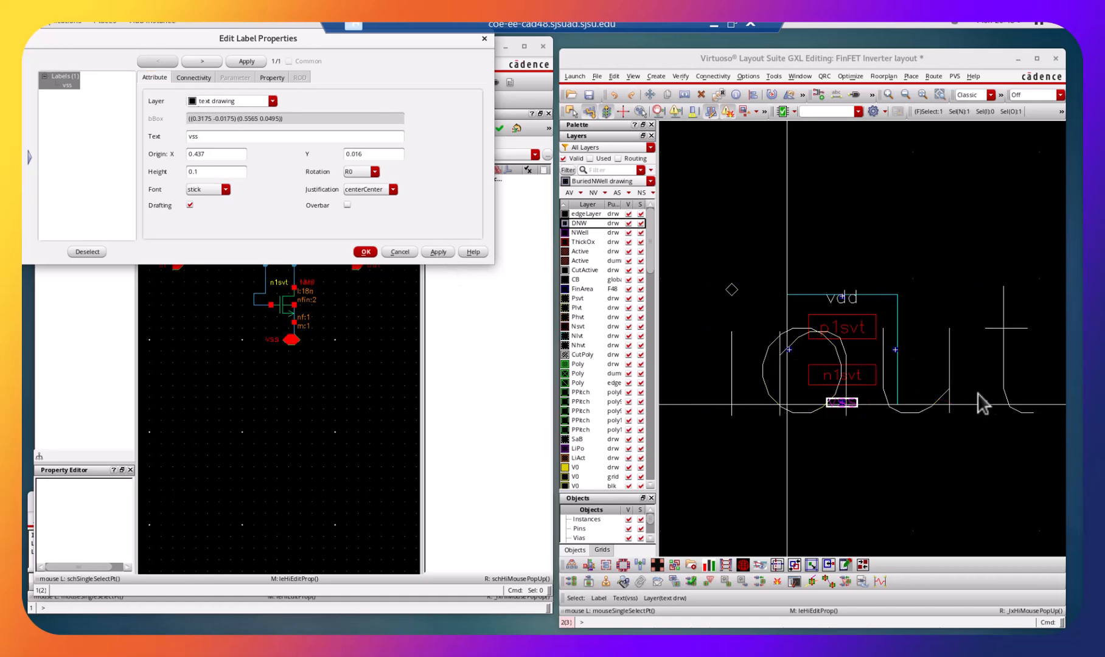
Set the height of the out label in the layout to 0.1.
{"action": "left_click", "coordinate": [954, 388]}
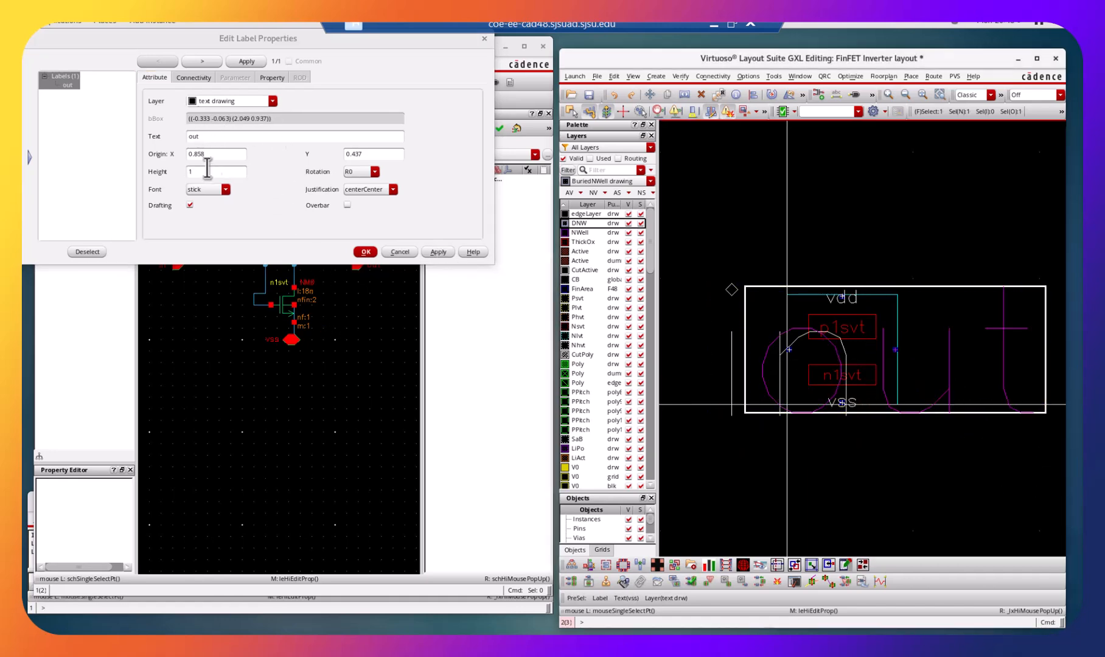
{"action": "left_click", "coordinate": [213, 172]}
{"action": "key", "text": "BackSpace"}
{"action": "type", "text": "0.1"}
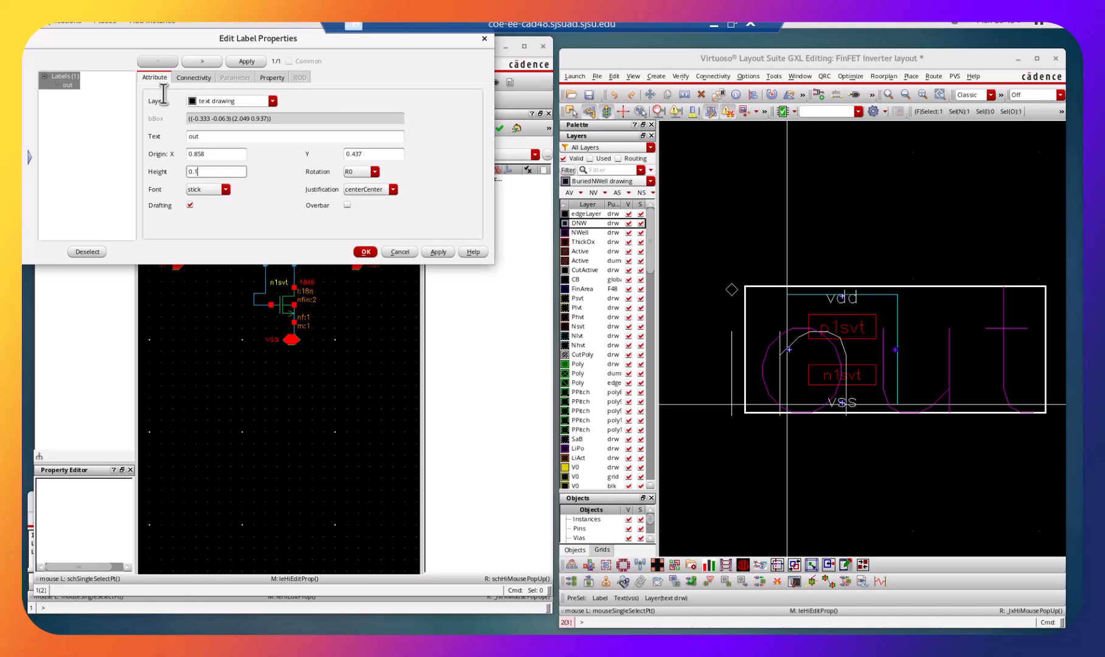
{"action": "left_click", "coordinate": [437, 252]}
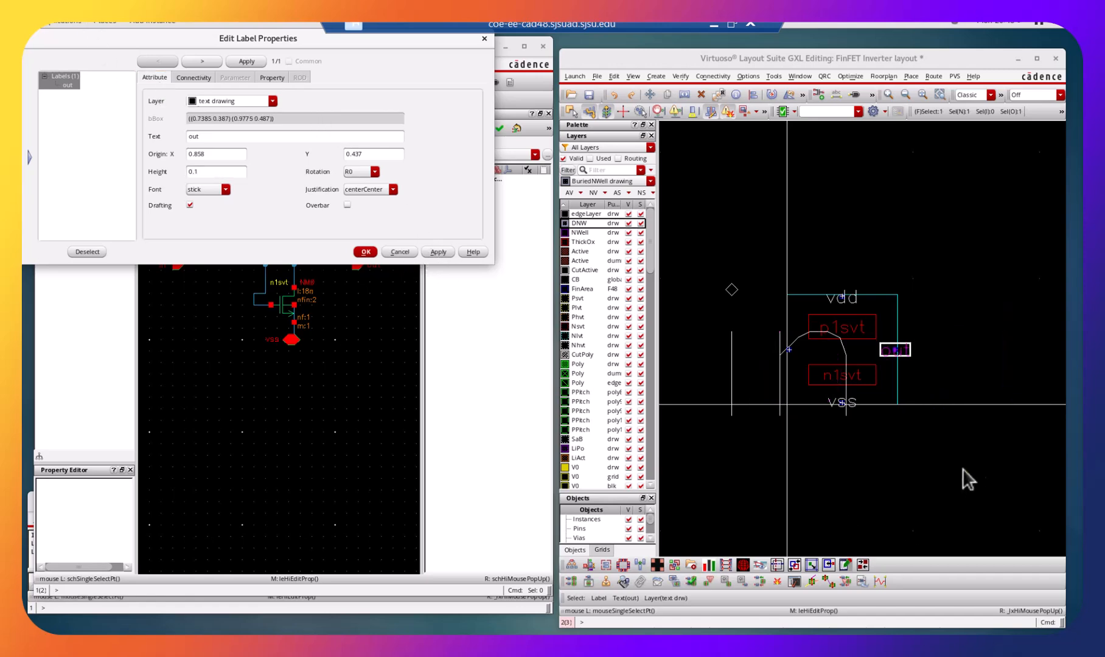
Set the height of the in label to 0.1, close its properties and clear the selection.
{"action": "left_click", "coordinate": [717, 380]}
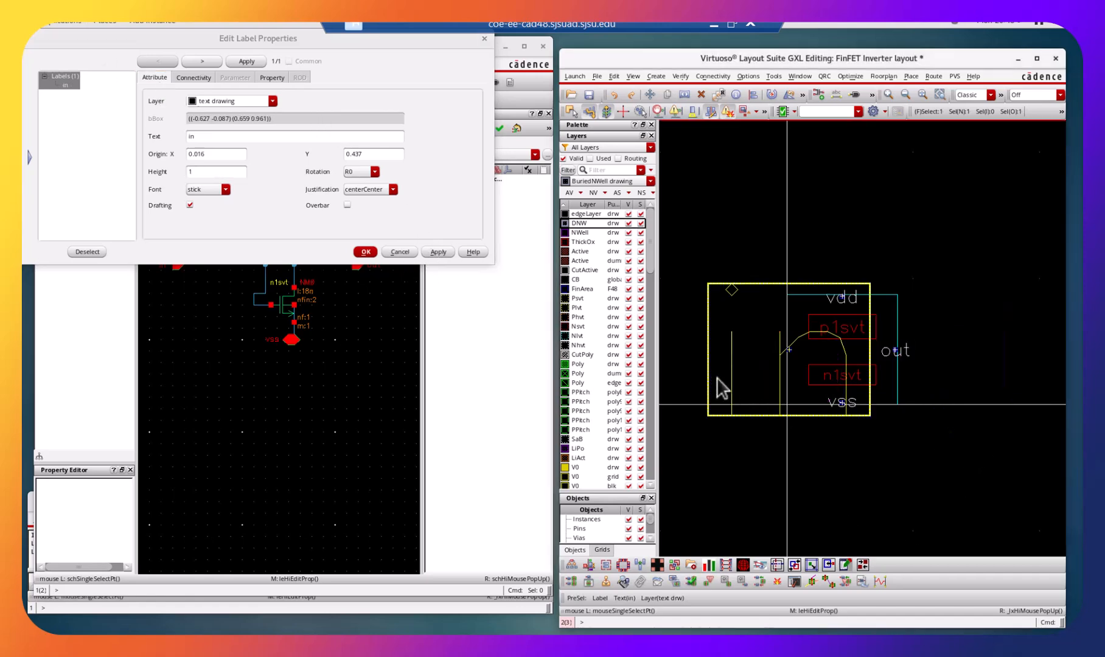
{"action": "left_click", "coordinate": [190, 172]}
{"action": "type", "text": "0.1"}
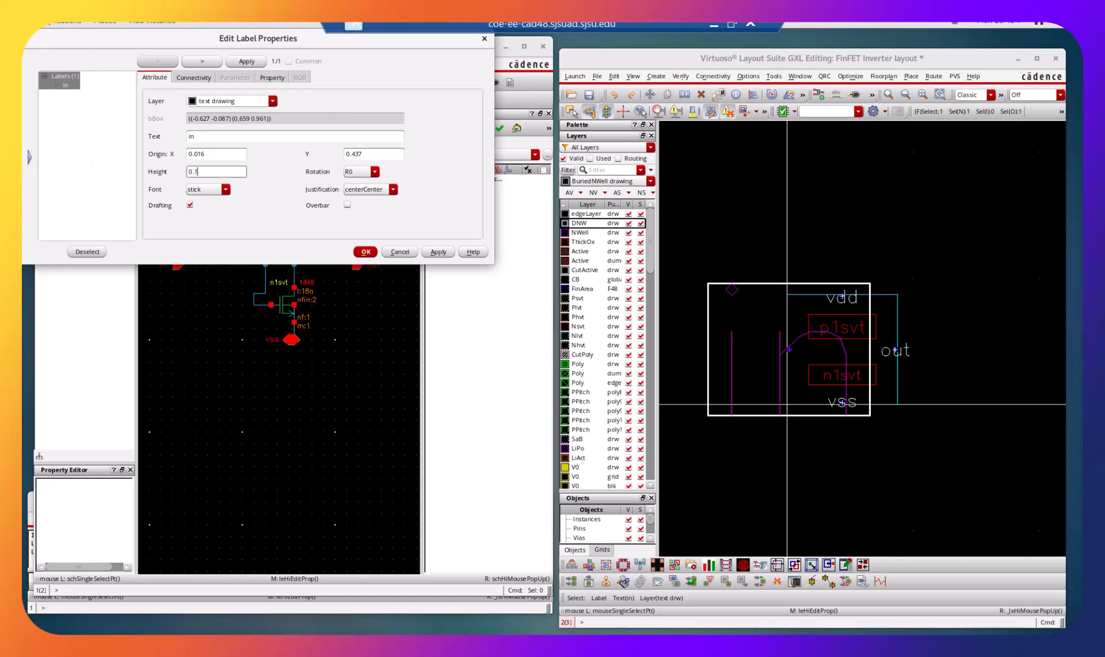
{"action": "left_click", "coordinate": [437, 252]}
{"action": "left_click", "coordinate": [366, 252]}
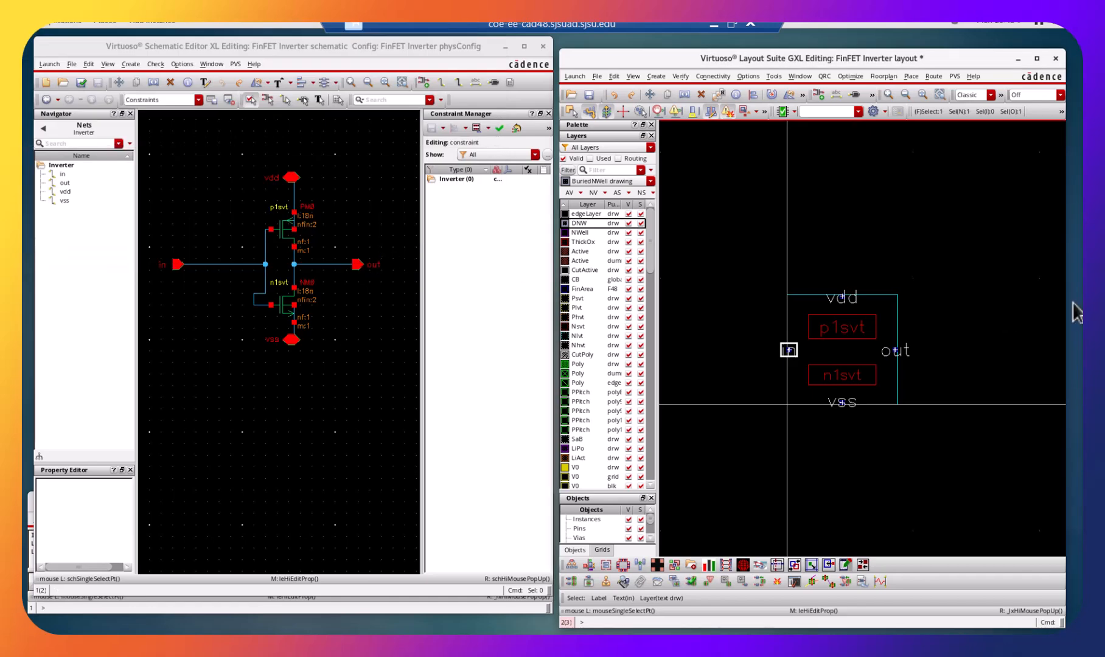
{"action": "left_click", "coordinate": [998, 290]}
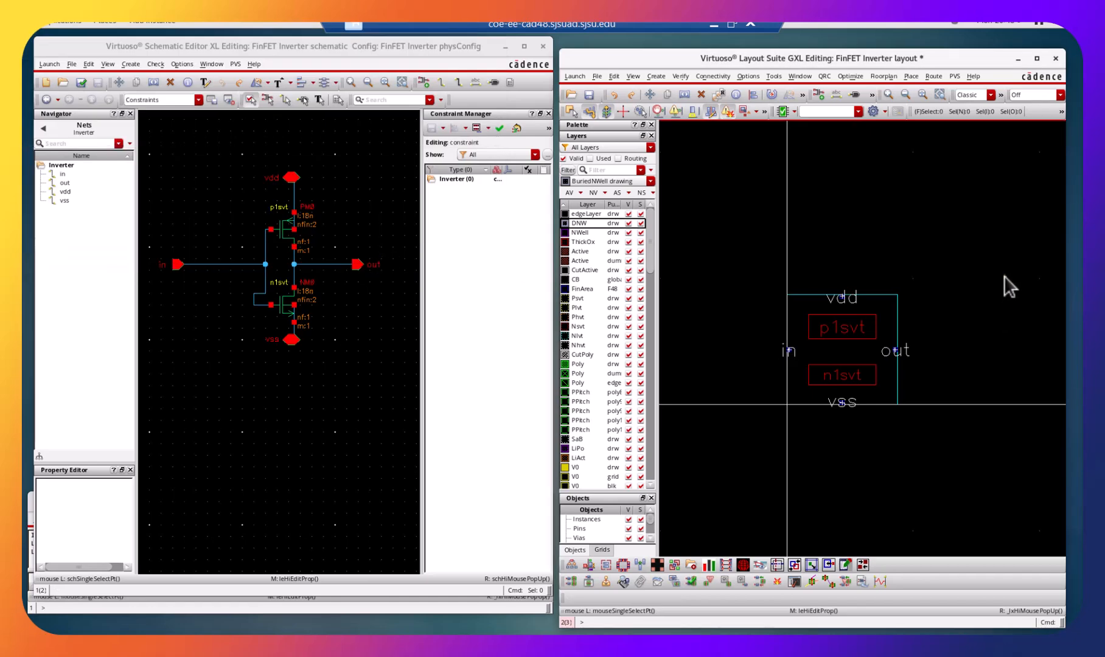
Fit the layout in view, show all hierarchy levels of the transistors, and maximize the layout window.
{"action": "key", "text": "f"}
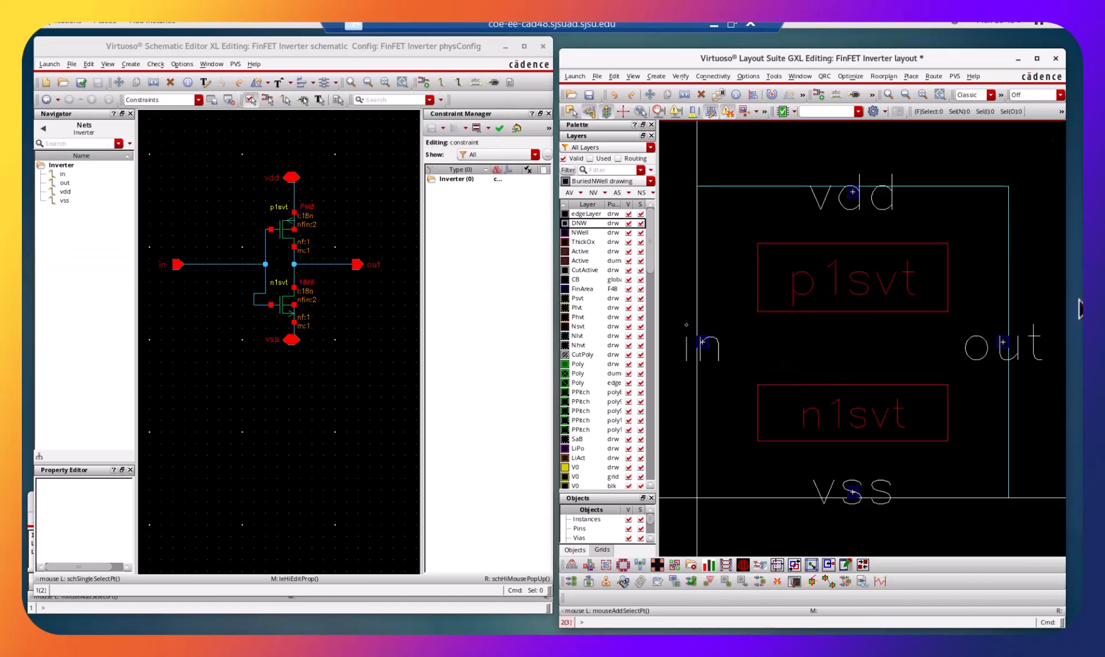
{"action": "key", "text": "shift+f"}
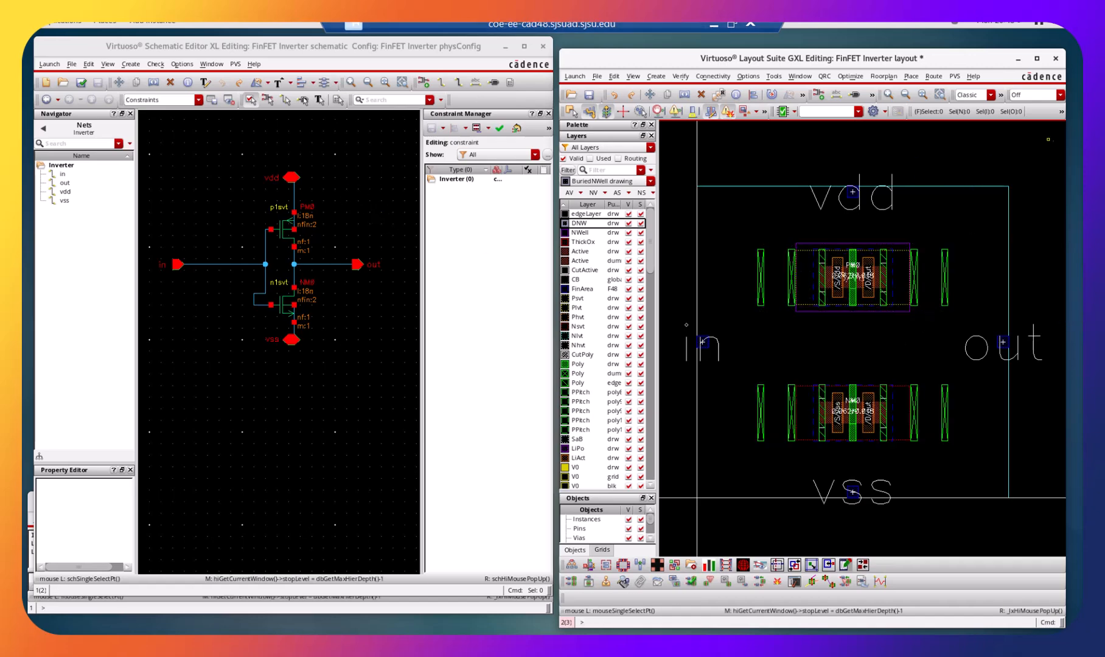
{"action": "left_click", "coordinate": [1037, 59]}
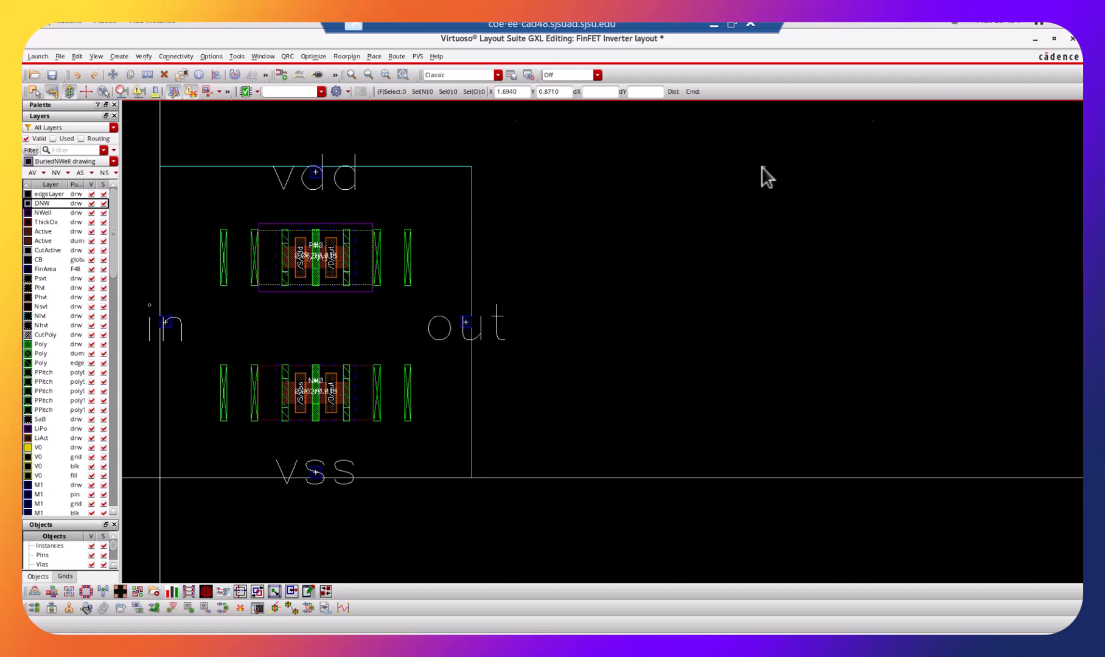
Examine the gate, source, drain and active shapes of the PM0 transistor up close.
{"action": "key", "text": "f"}
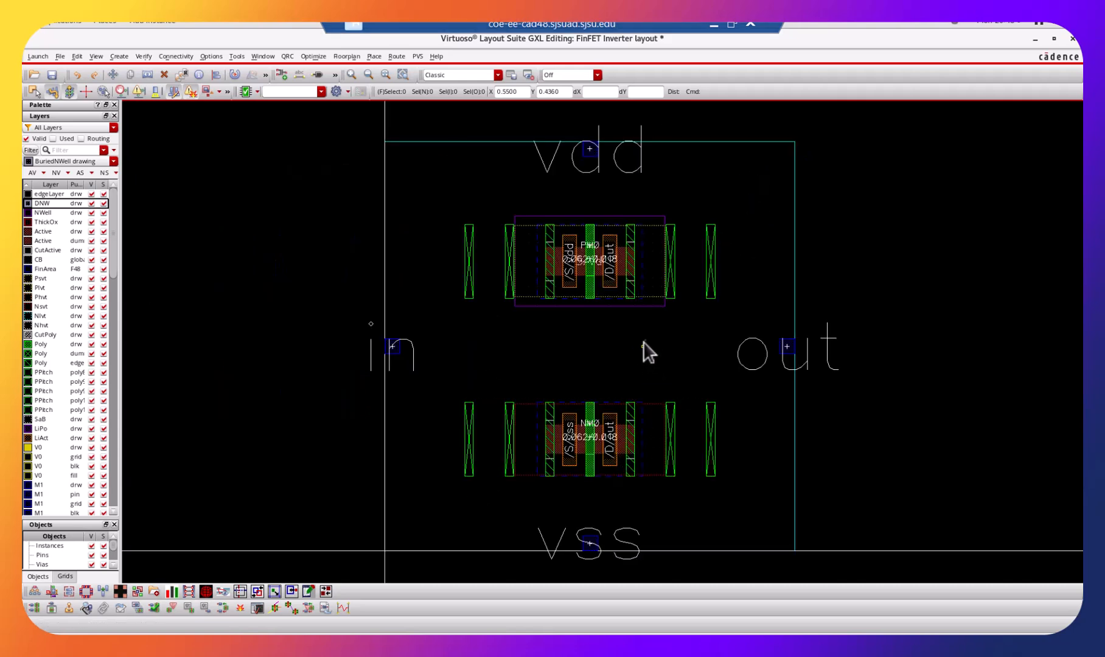
{"action": "scroll", "coordinate": [606, 292], "scroll_direction": "up", "scroll_amount": 4, "text": "ctrl"}
{"action": "scroll", "coordinate": [602, 298], "scroll_direction": "down", "scroll_amount": 1, "text": "ctrl"}
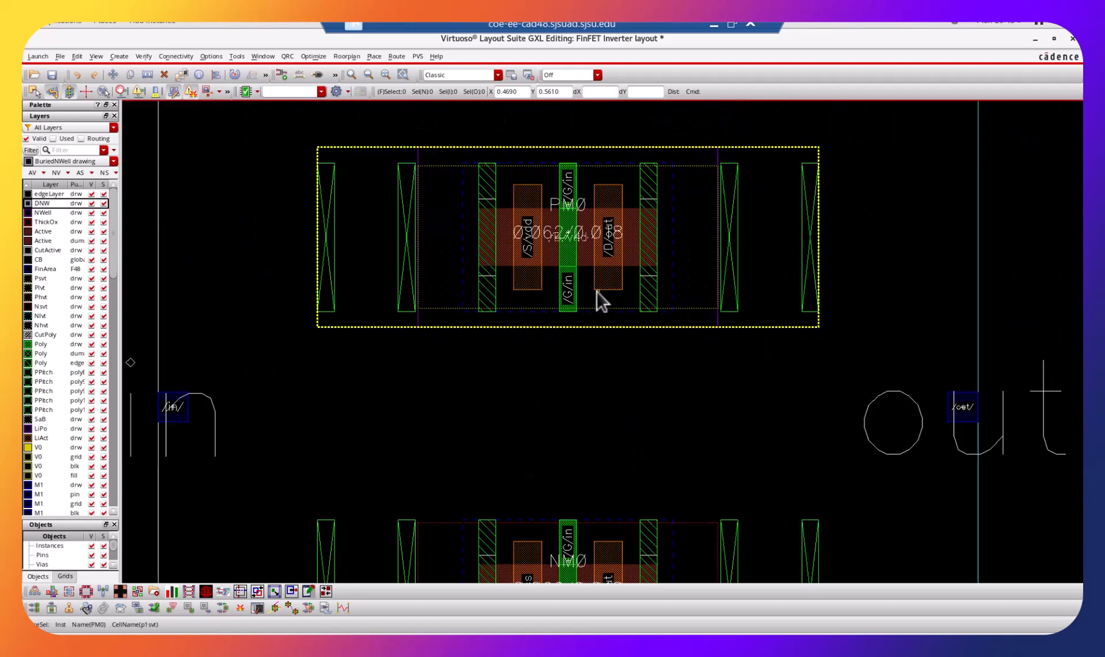
{"action": "scroll", "coordinate": [599, 300], "scroll_direction": "up", "scroll_amount": 2, "text": "ctrl"}
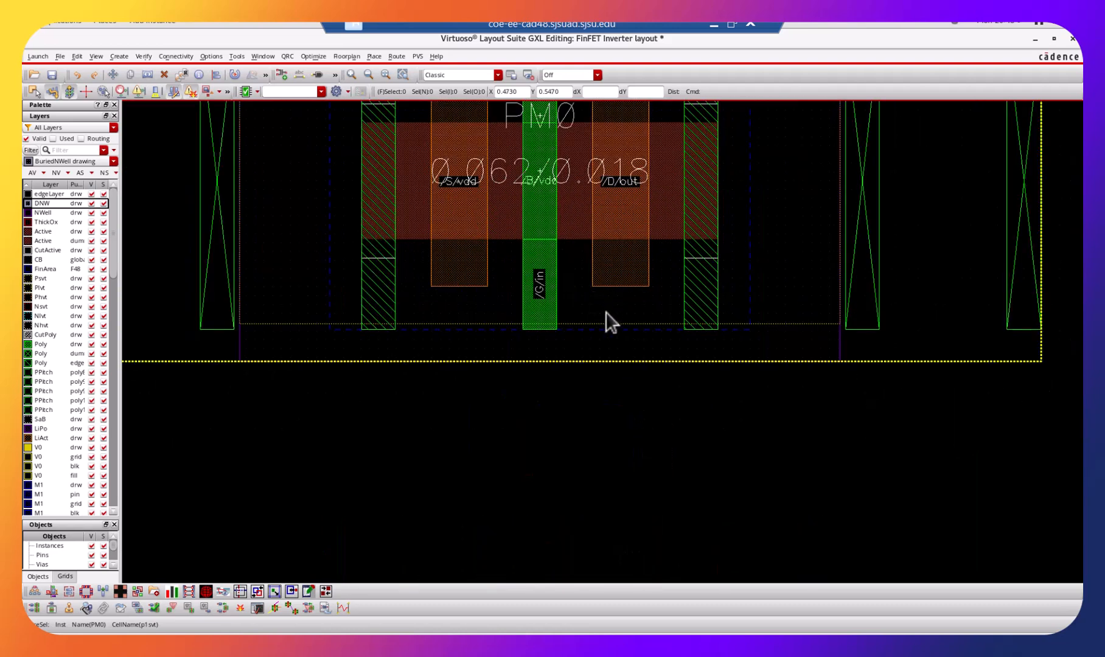
{"action": "right_click_drag", "start_coordinate": [593, 259], "coordinate": [602, 307]}
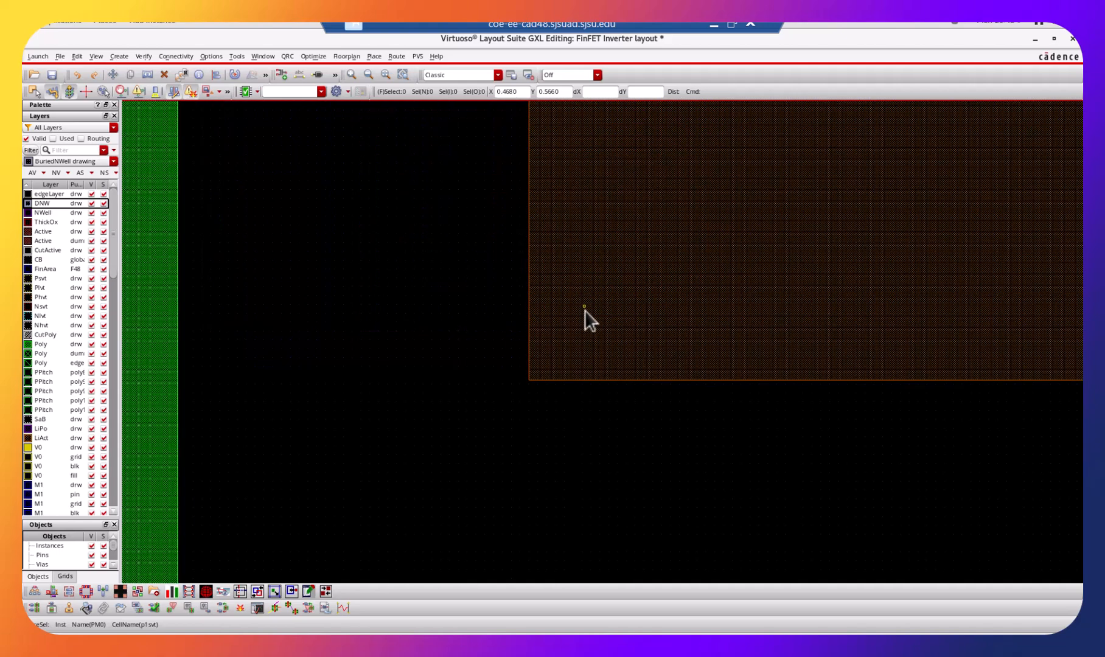
{"action": "scroll", "coordinate": [617, 295], "scroll_direction": "down", "scroll_amount": 6, "text": "ctrl"}
{"action": "scroll", "coordinate": [611, 298], "scroll_direction": "up", "scroll_amount": 4, "text": "ctrl"}
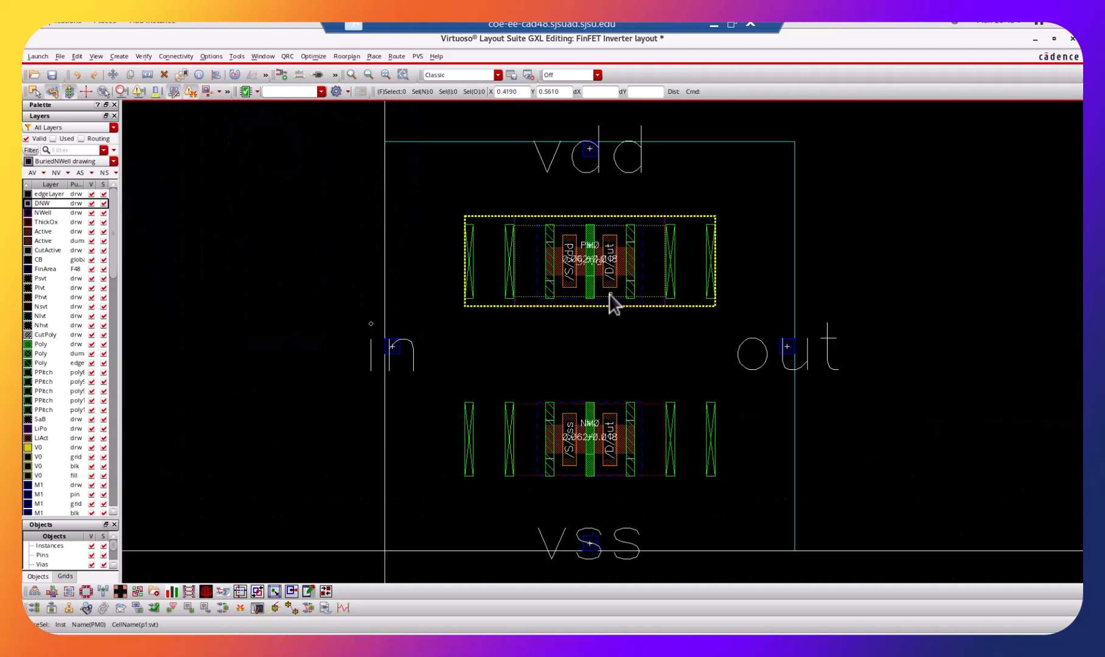
{"action": "scroll", "coordinate": [925, 296], "scroll_direction": "up", "scroll_amount": 2}
{"action": "scroll", "coordinate": [919, 295], "scroll_direction": "down", "scroll_amount": 2}
{"action": "scroll", "coordinate": [907, 295], "scroll_direction": "up", "scroll_amount": 3, "text": "ctrl"}
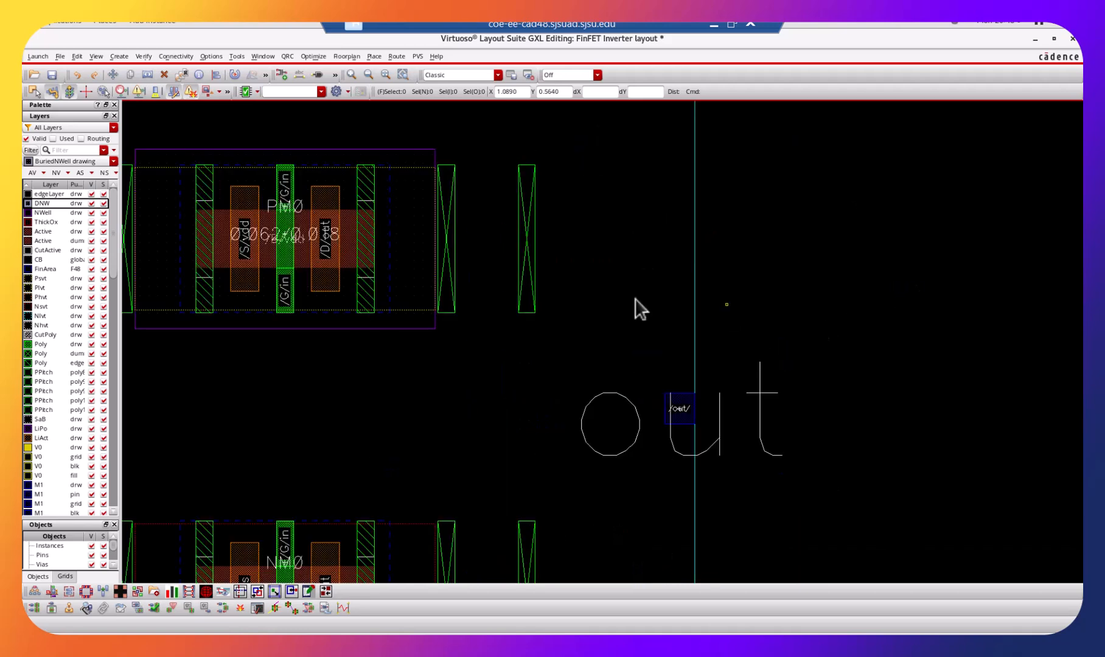
{"action": "scroll", "coordinate": [586, 263], "scroll_direction": "up", "scroll_amount": 1, "text": "shift"}
{"action": "scroll", "coordinate": [589, 262], "scroll_direction": "up", "scroll_amount": 1, "text": "ctrl"}
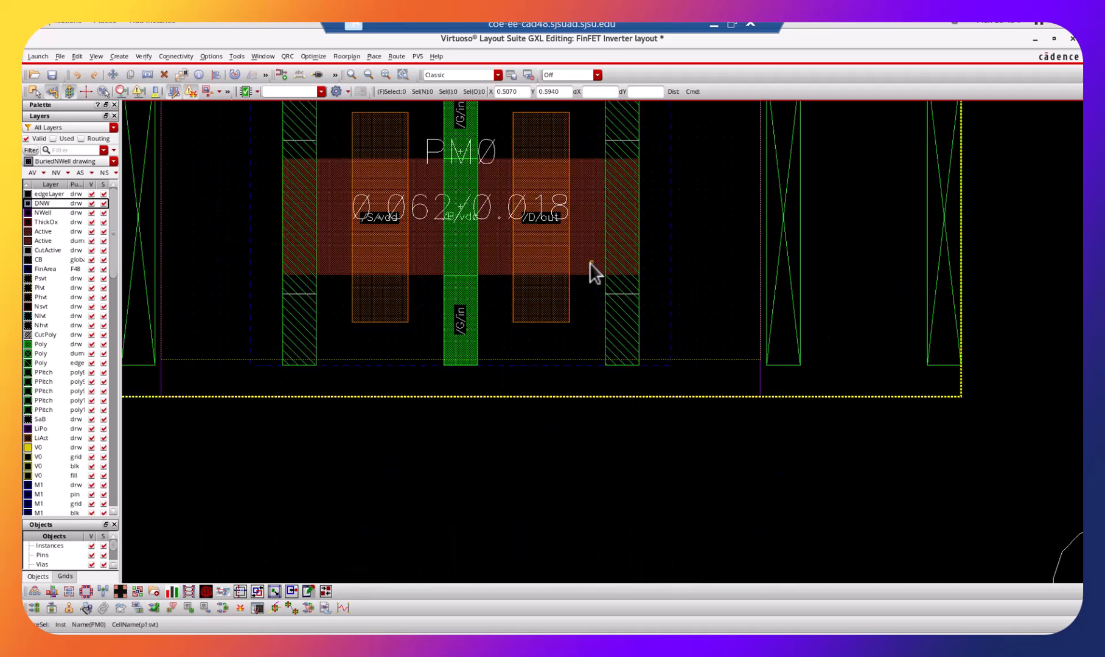
{"action": "scroll", "coordinate": [595, 265], "scroll_direction": "up", "scroll_amount": 2}
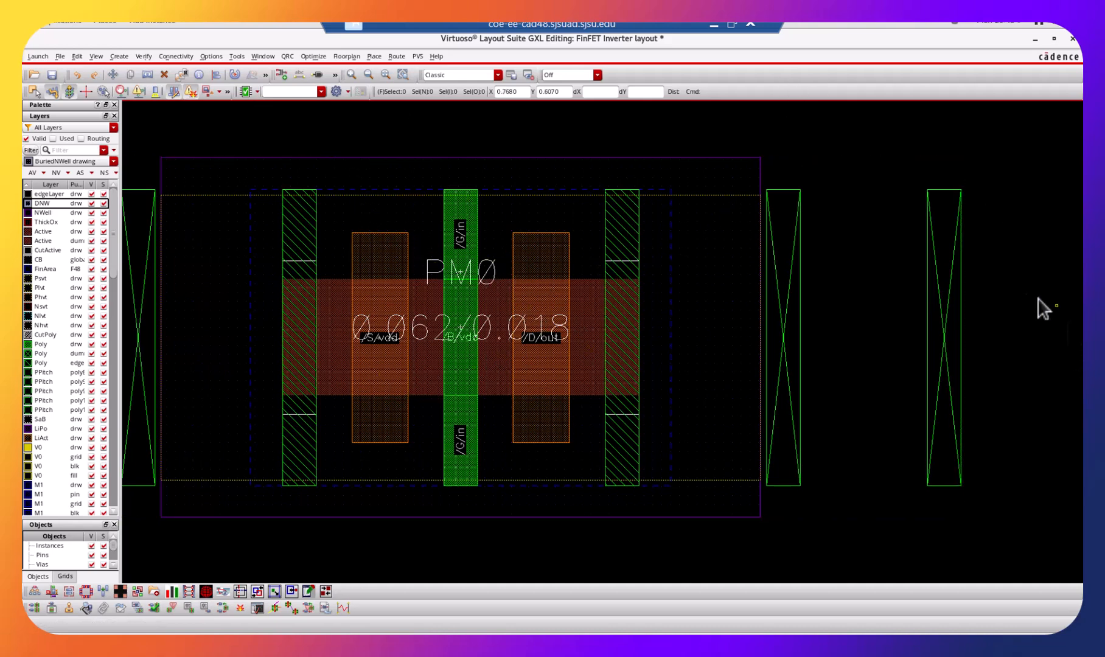
Measure the height of PM0's active region with a vertical ruler between its upper and lower edges.
{"action": "key", "text": "k"}
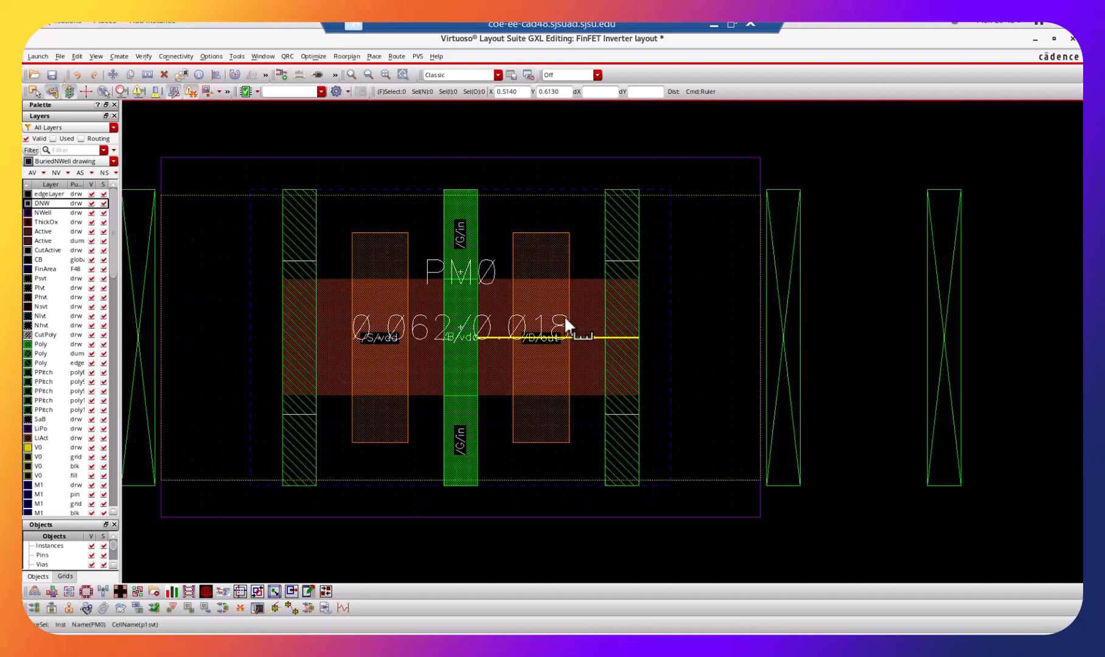
{"action": "left_click", "coordinate": [587, 277]}
{"action": "left_click", "coordinate": [589, 394]}
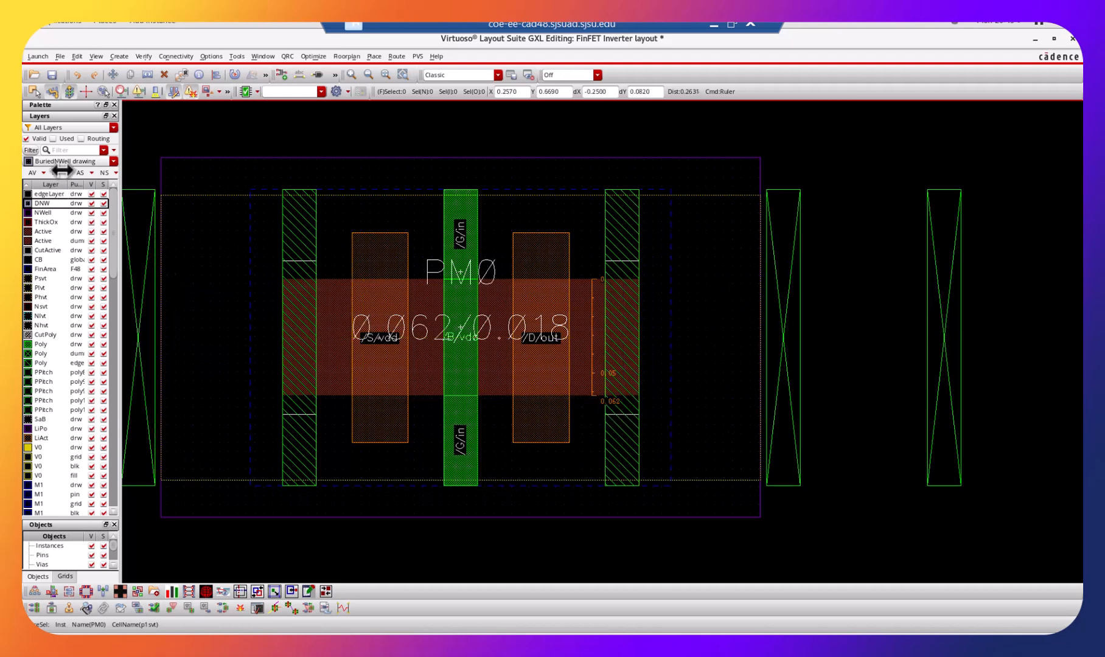
Restrict the layer list to used layers and show only NWell and Active, with the whole layout fitted in view.
{"action": "left_click", "coordinate": [53, 139]}
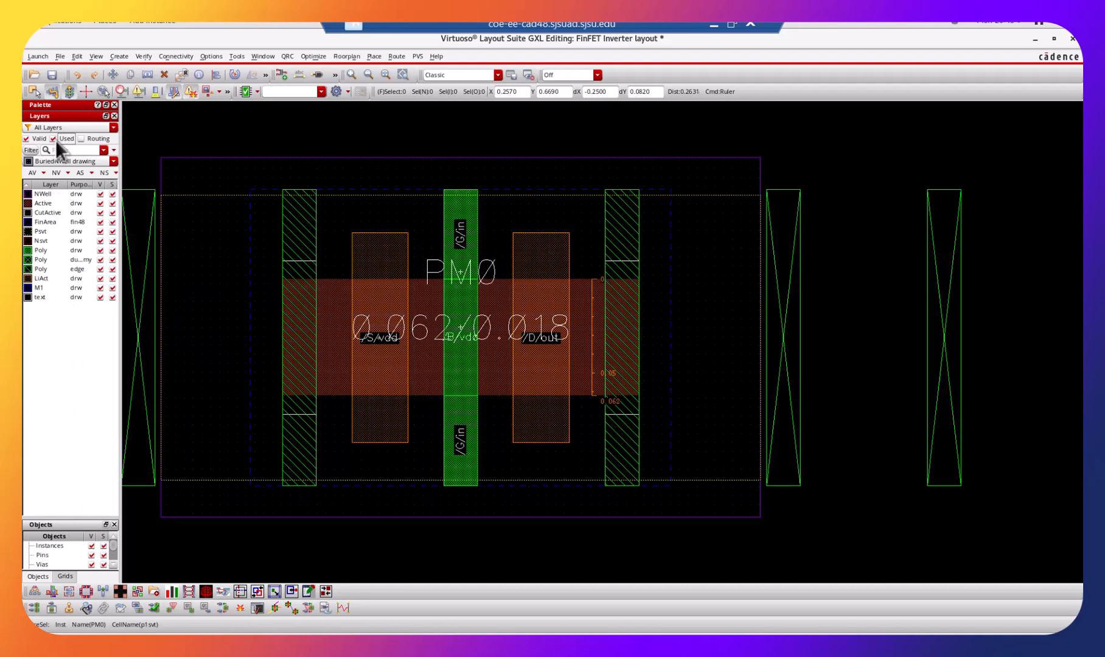
{"action": "left_click", "coordinate": [100, 184]}
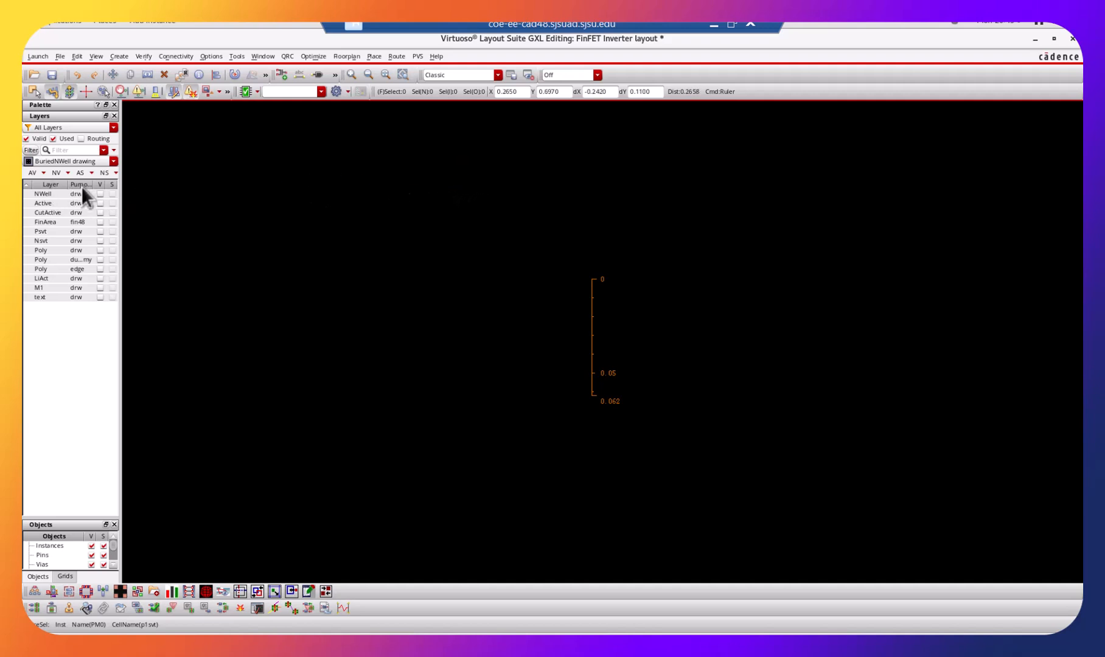
{"action": "left_click", "coordinate": [100, 194]}
{"action": "key", "text": "f"}
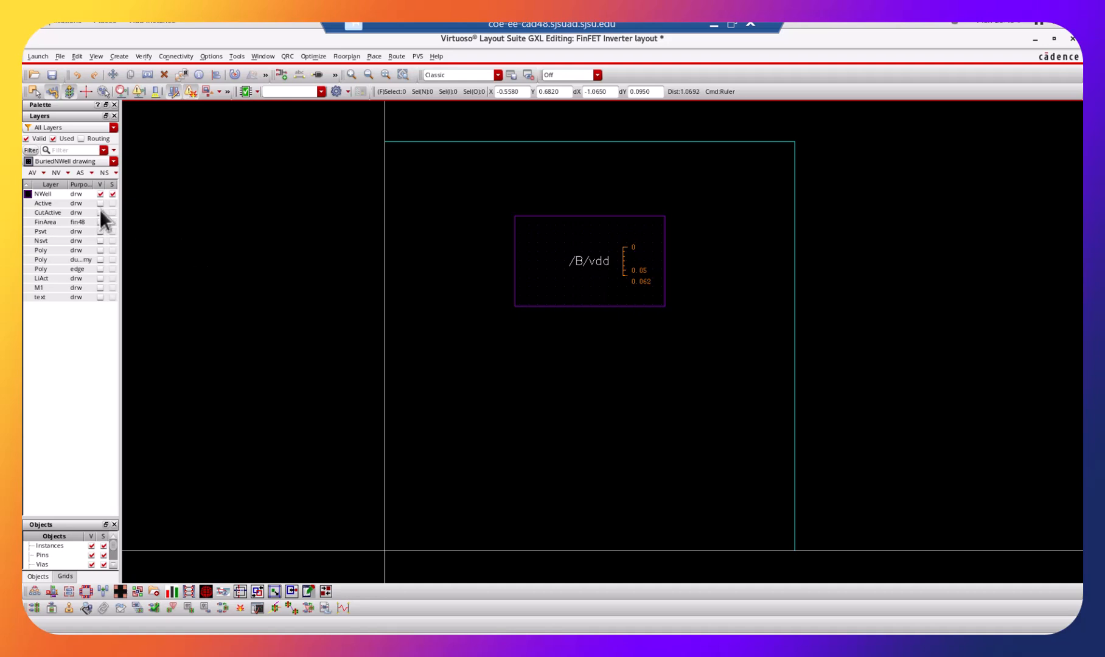
{"action": "left_click", "coordinate": [101, 203]}
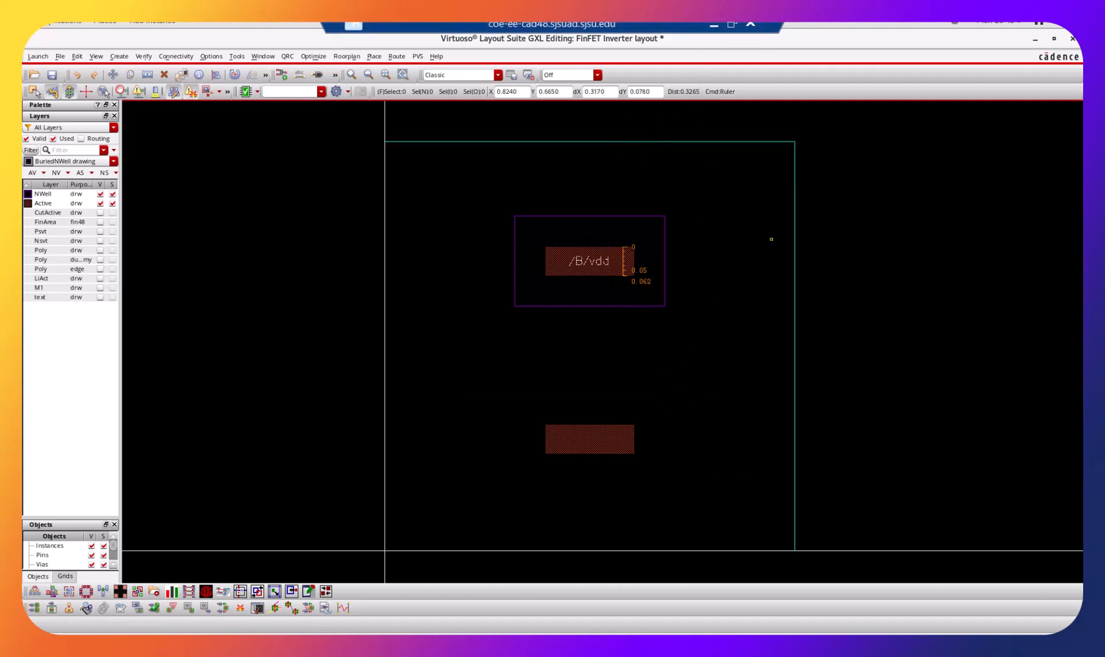
Switch to the PowerPoint slideshow and find the Layout/Top view slide with the fin pitch and fin width.
{"action": "left_click", "coordinate": [732, 24]}
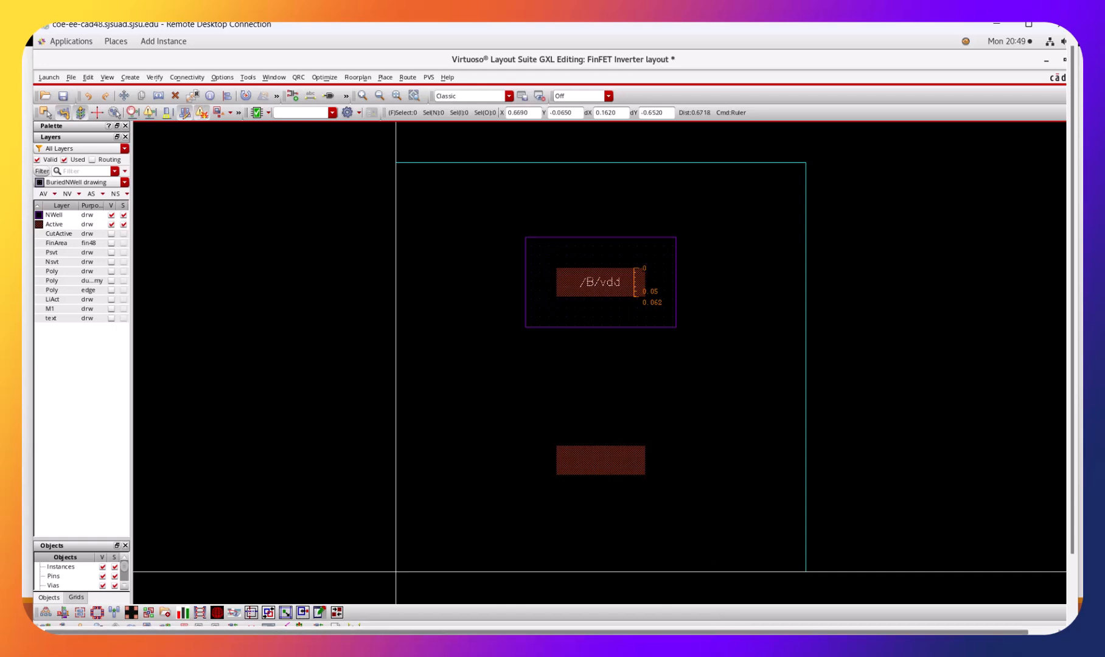
{"action": "left_click", "coordinate": [675, 608]}
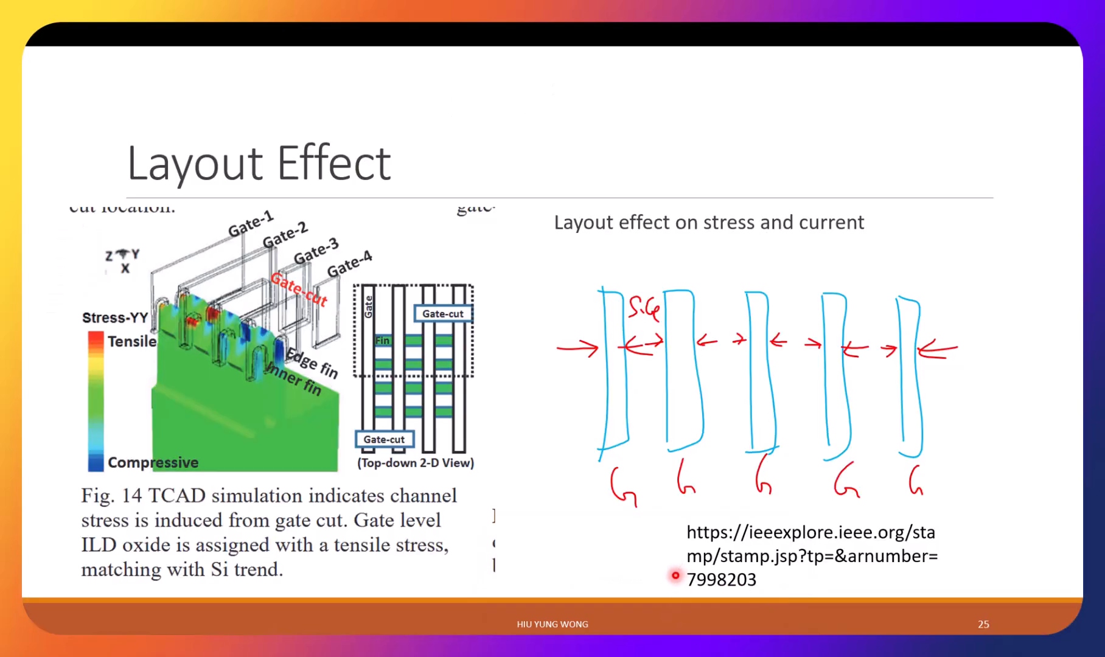
{"action": "key", "text": "Right"}
{"action": "key", "text": "Right"}
{"action": "key", "text": "Right"}
{"action": "key", "text": "Right"}
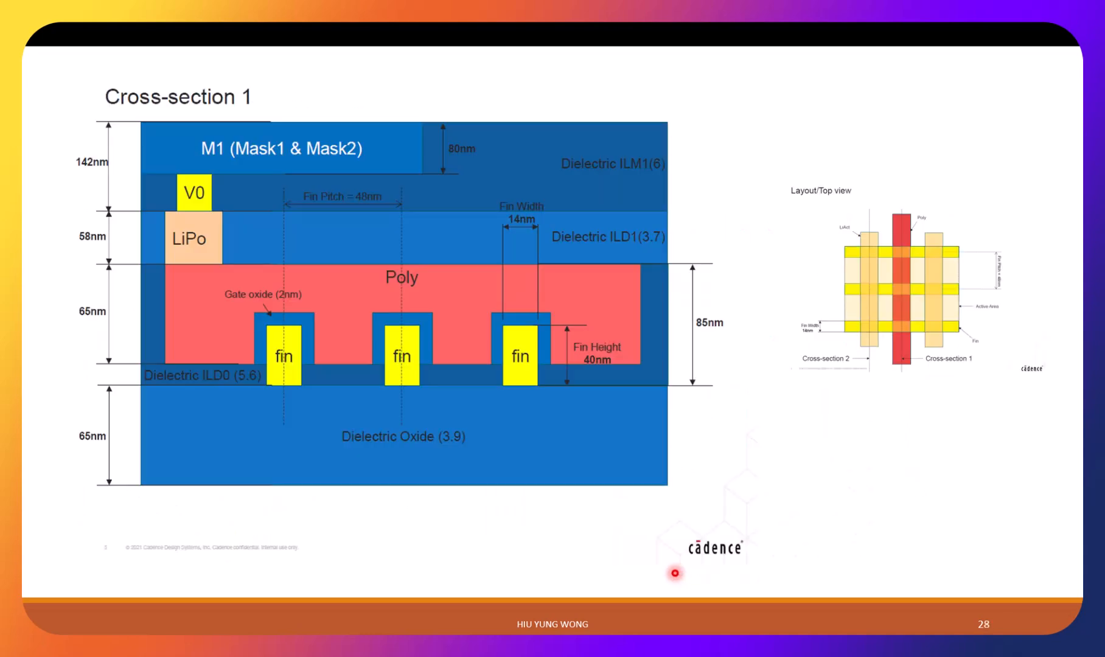
{"action": "key", "text": "Left"}
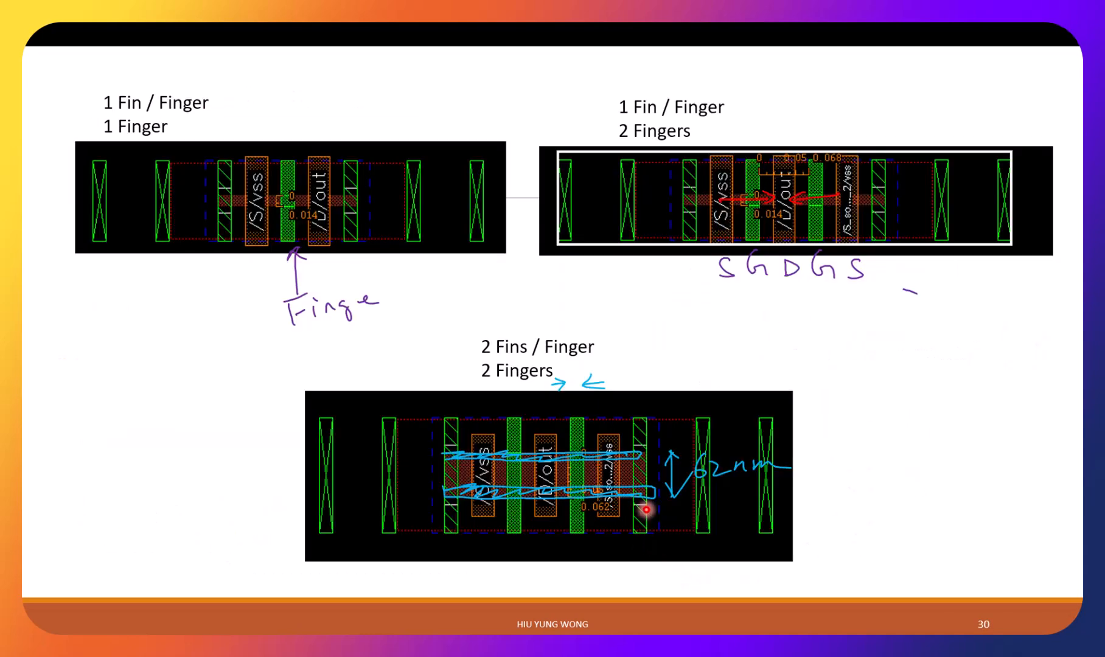
{"action": "key", "text": "Right"}
{"action": "key", "text": "Left"}
{"action": "key", "text": "Left"}
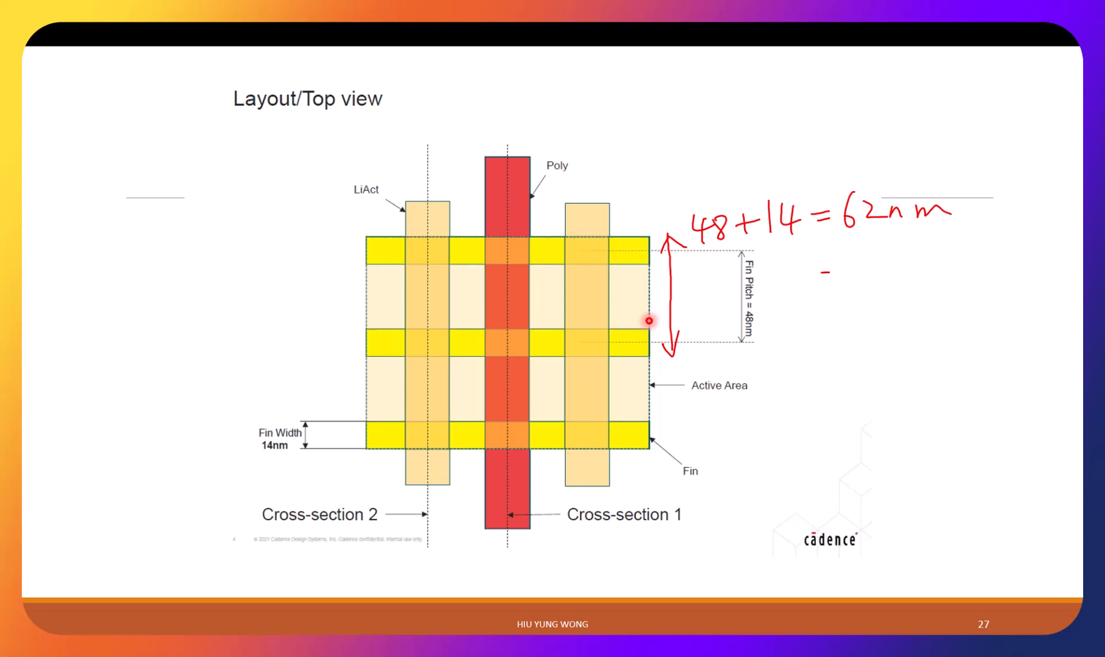
Leave the slideshow and switch back to the Virtuoso layout of the FinFET inverter.
{"action": "key", "text": "super"}
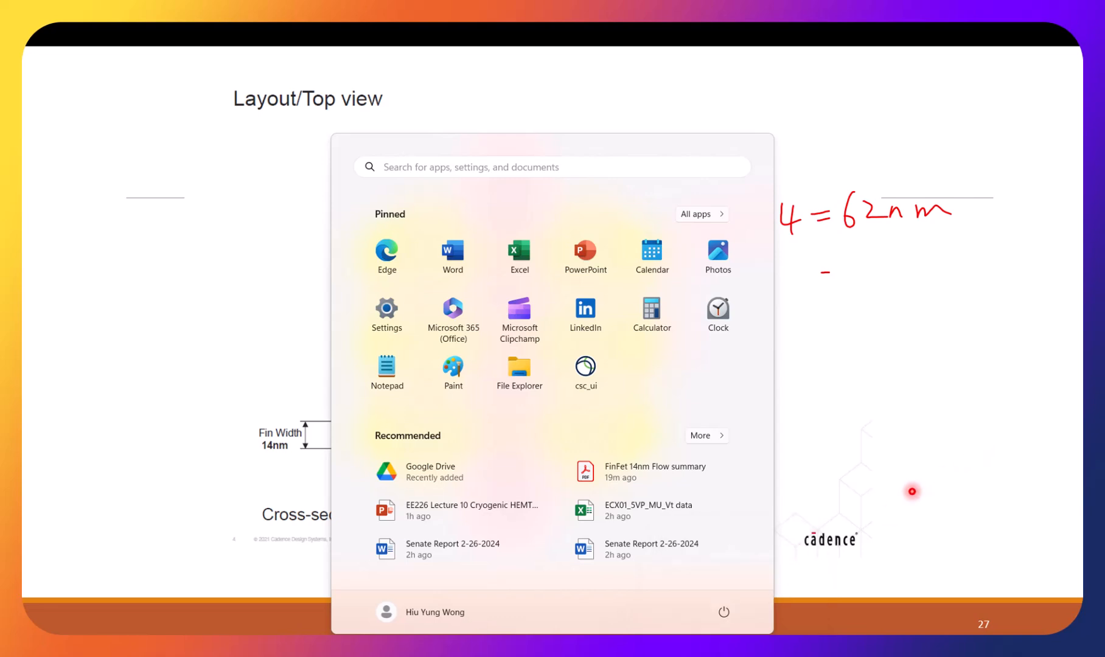
{"action": "left_click", "coordinate": [850, 552]}
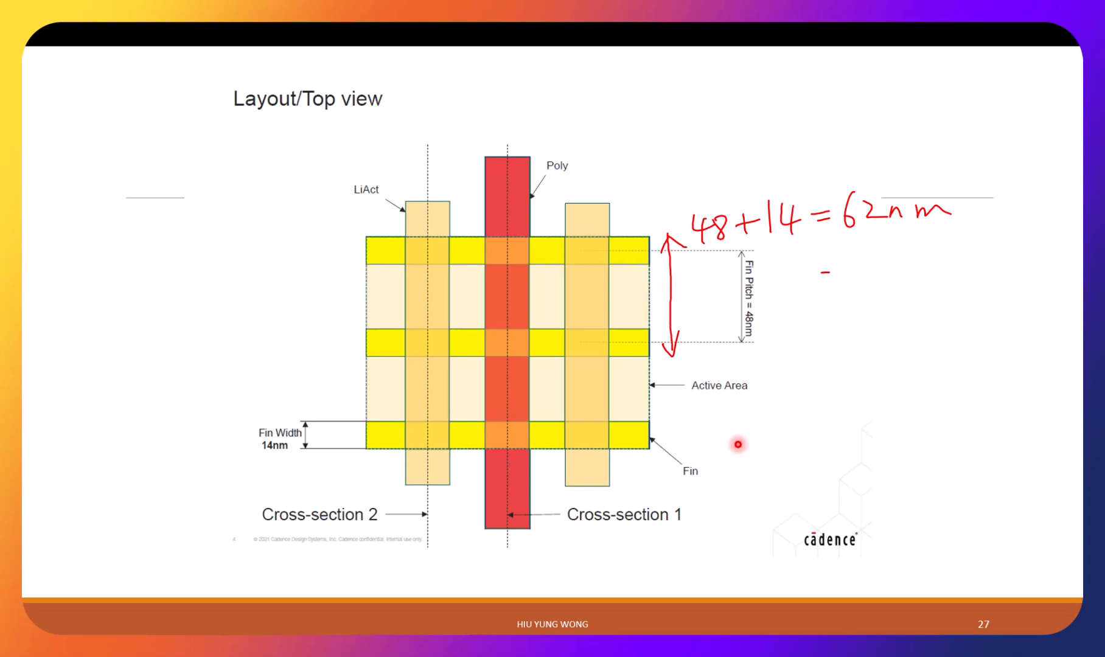
{"action": "key", "text": "super"}
{"action": "key", "text": "alt+Tab"}
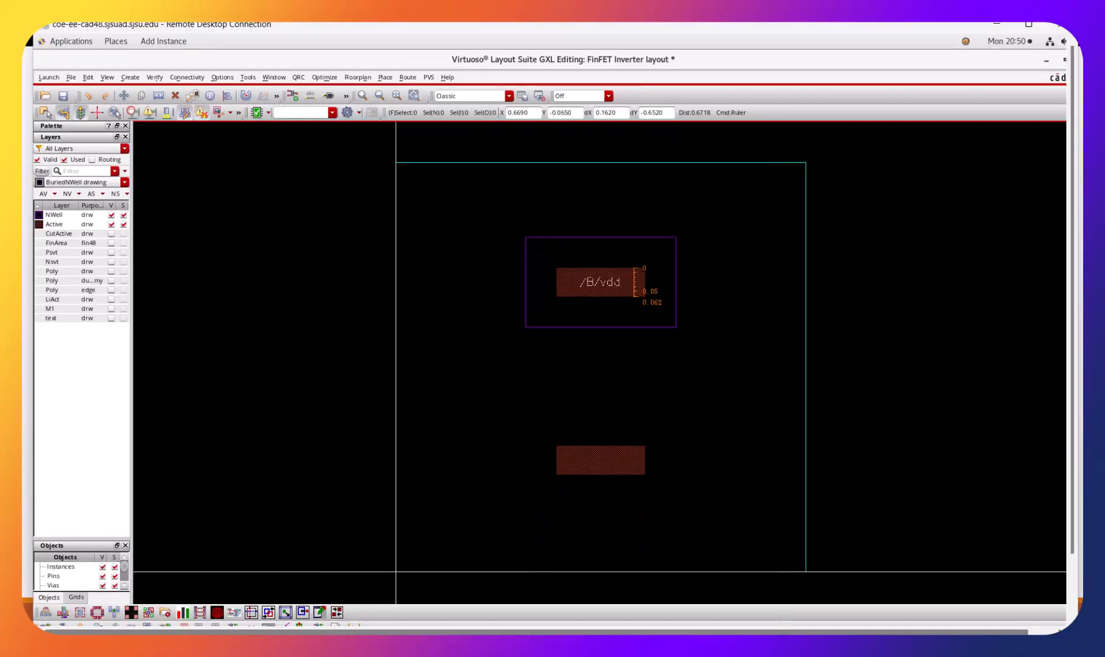
Show the CutActive and FinArea fin48 layers, toggling FinArea off and on to identify its shapes.
{"action": "left_click", "coordinate": [109, 233]}
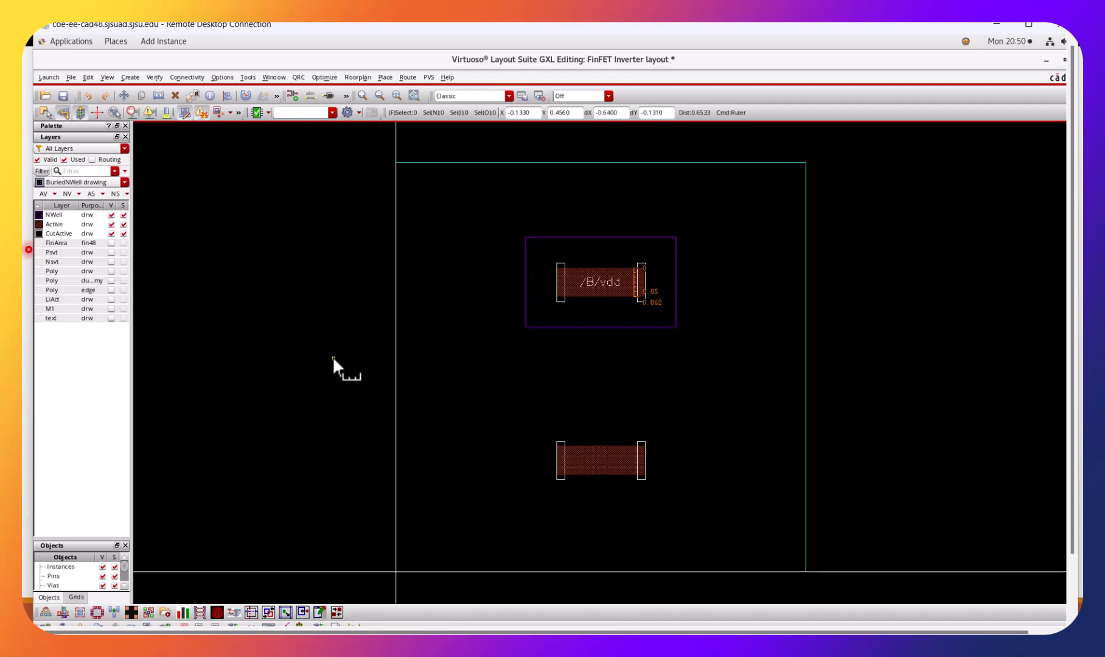
{"action": "left_click", "coordinate": [110, 242]}
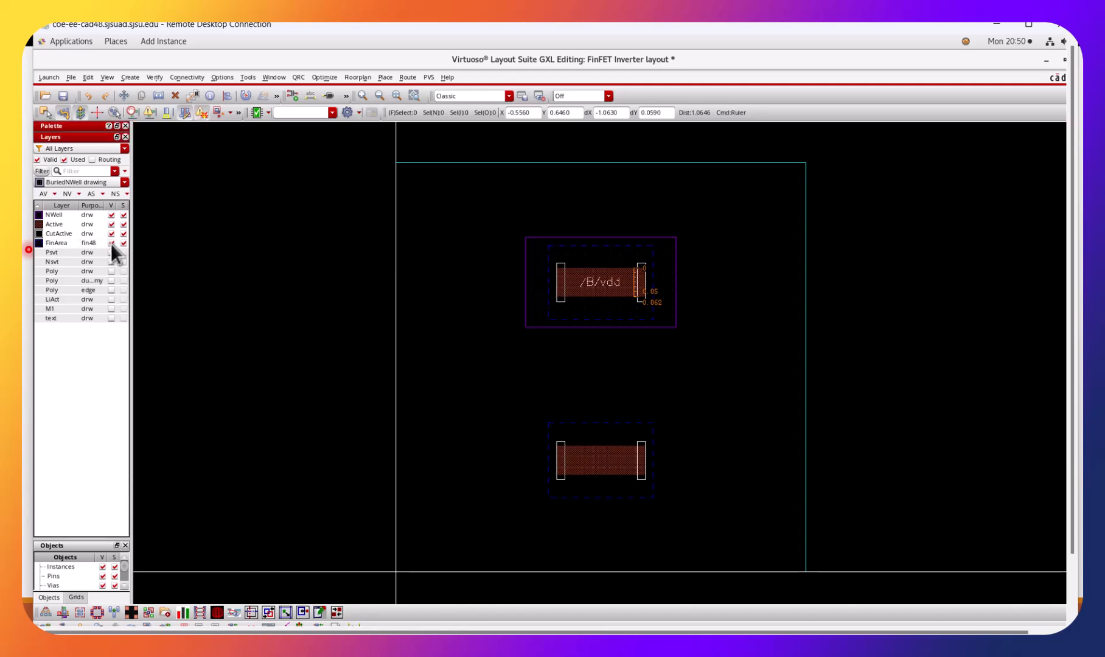
{"action": "left_click", "coordinate": [111, 244]}
{"action": "left_click", "coordinate": [110, 243]}
Show the Psvt and Nsvt layers, toggling FinArea off and on in between for comparison.
{"action": "left_click", "coordinate": [110, 253]}
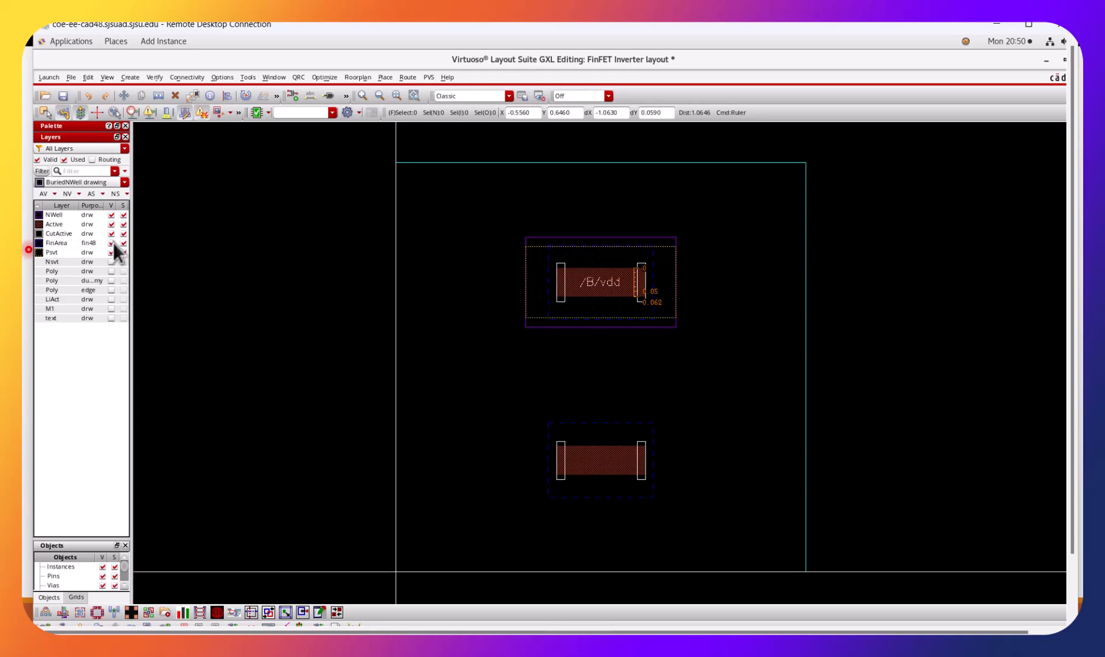
{"action": "left_click", "coordinate": [110, 243]}
{"action": "left_click", "coordinate": [112, 242]}
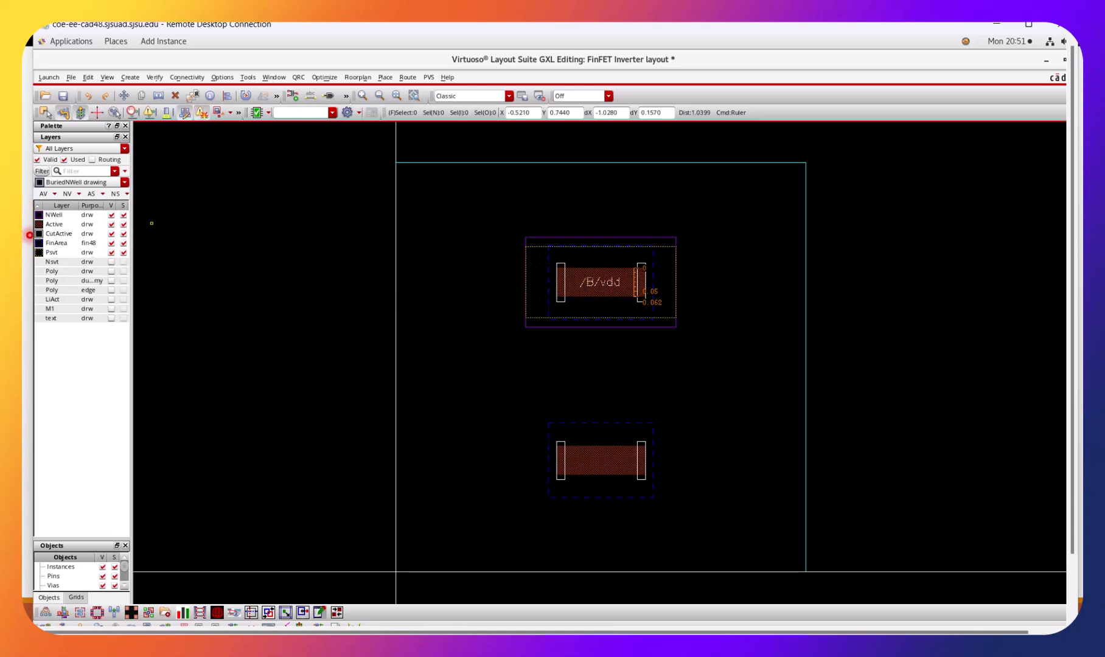
{"action": "left_click", "coordinate": [111, 261]}
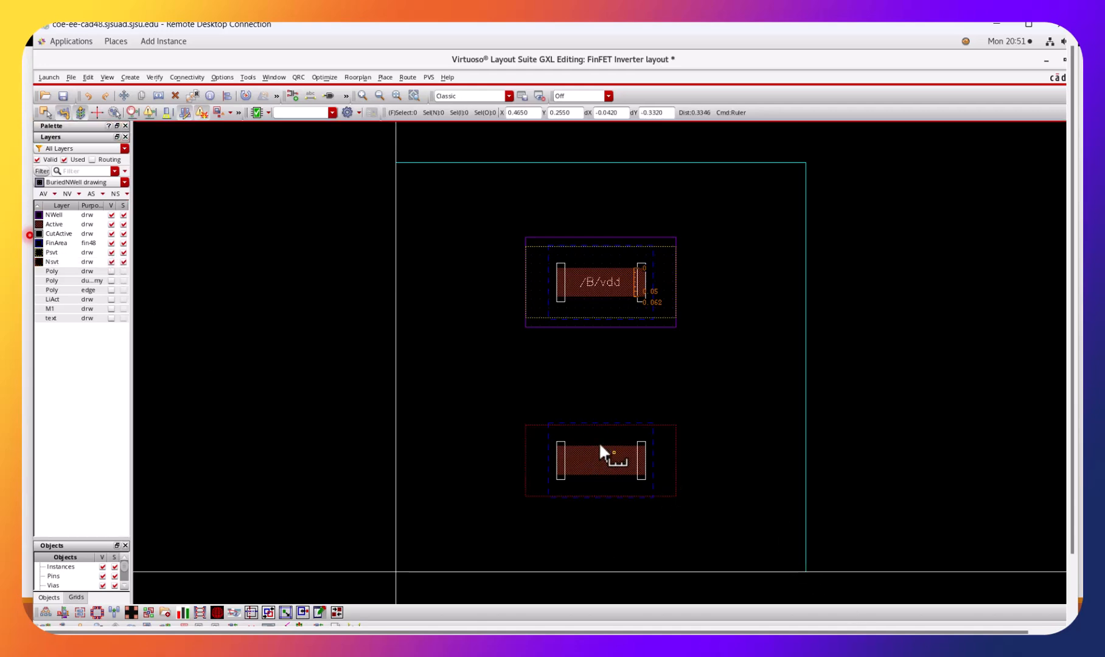
Show the Poly drawing layer, toggling it repeatedly to identify the transistor gates, and leave it visible.
{"action": "left_click", "coordinate": [111, 271]}
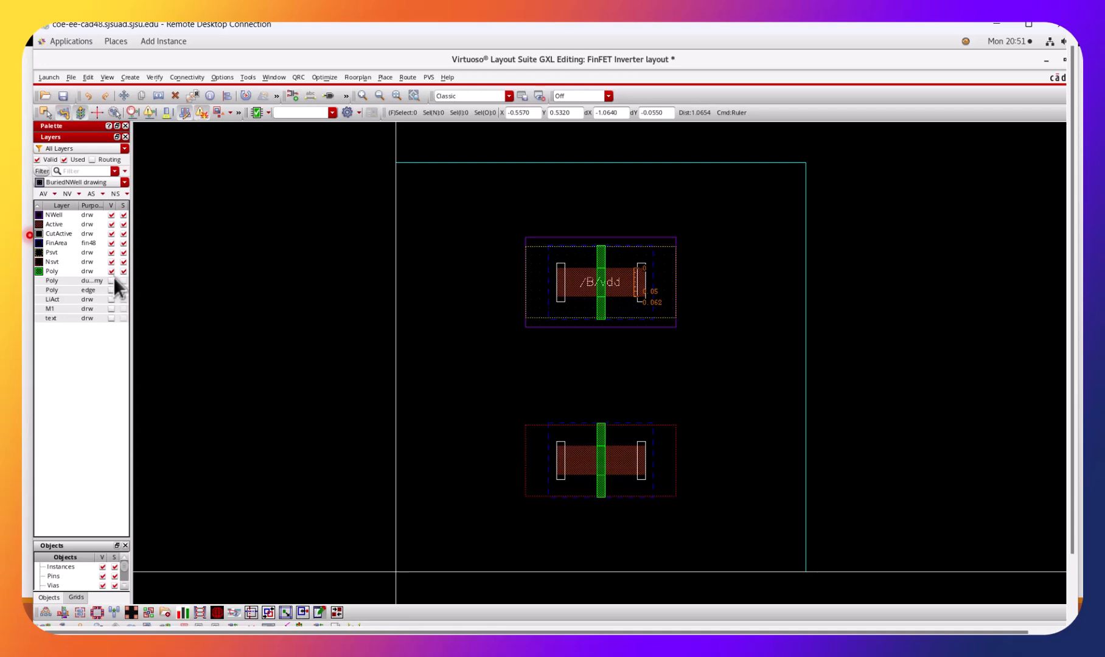
{"action": "left_click", "coordinate": [113, 269]}
{"action": "left_click", "coordinate": [113, 268]}
{"action": "left_click", "coordinate": [111, 268]}
{"action": "left_click", "coordinate": [111, 269]}
{"action": "left_click", "coordinate": [110, 269]}
{"action": "left_click", "coordinate": [110, 270]}
Show the Poly dummy and Poly edge layers, toggling each off and on to identify its shapes.
{"action": "left_click", "coordinate": [108, 279]}
{"action": "left_click", "coordinate": [107, 277]}
{"action": "left_click", "coordinate": [110, 281]}
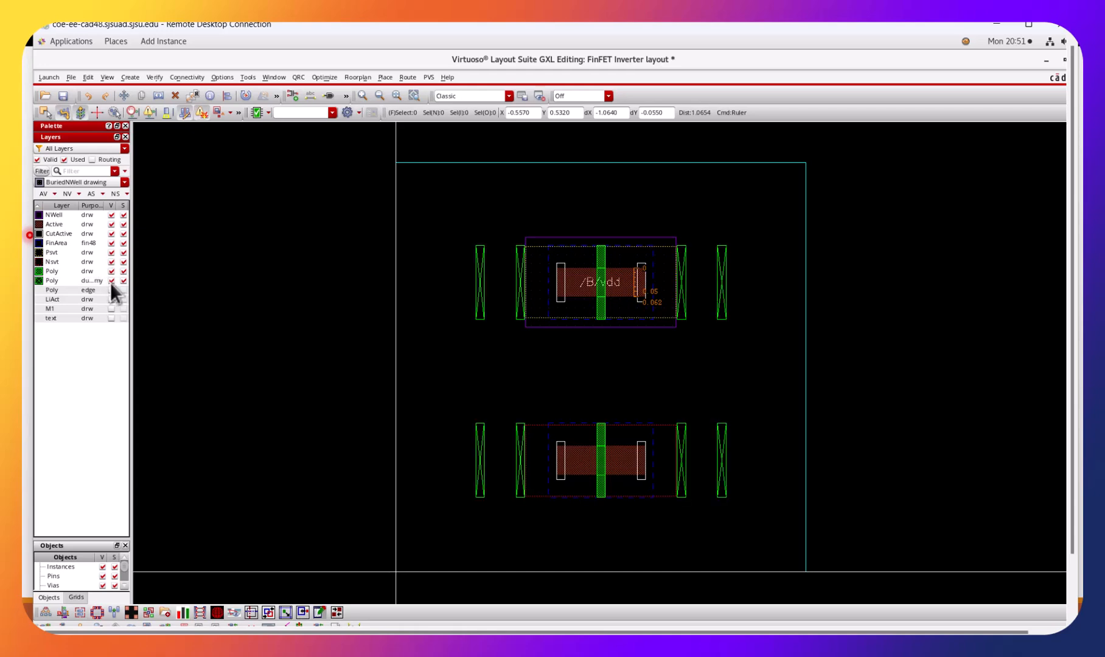
{"action": "left_click", "coordinate": [111, 281]}
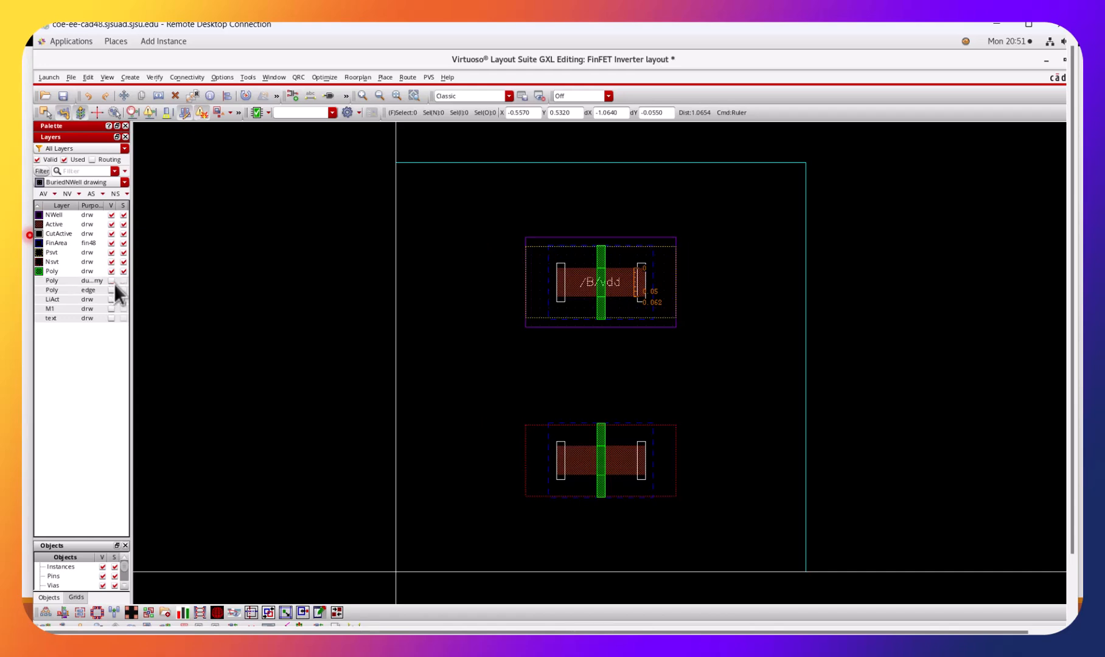
{"action": "left_click", "coordinate": [112, 280]}
{"action": "left_click", "coordinate": [111, 289]}
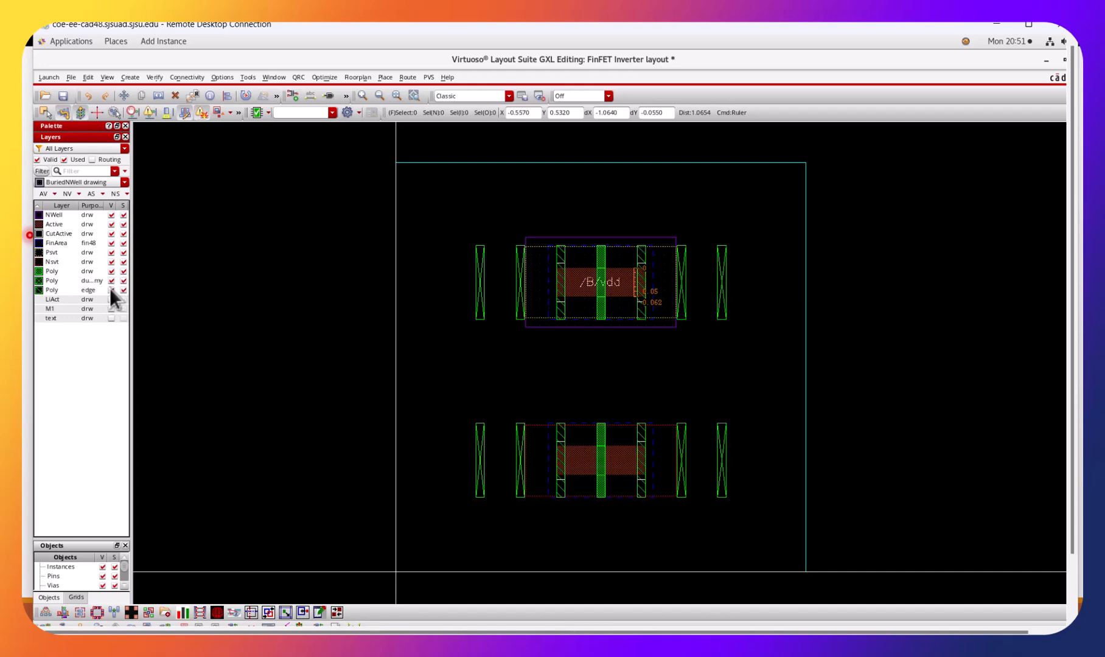
{"action": "left_click", "coordinate": [109, 287]}
{"action": "left_click", "coordinate": [108, 287]}
Show the LiAct layer, toggling it off and on to identify the source and drain contacts.
{"action": "left_click", "coordinate": [112, 299]}
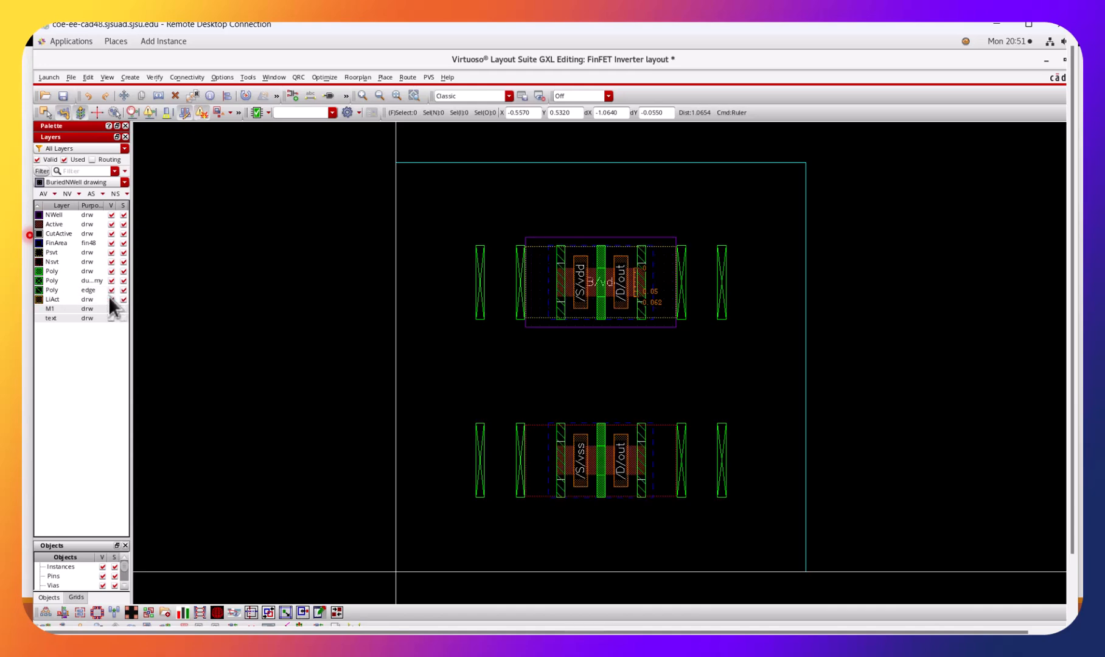
{"action": "left_click", "coordinate": [108, 296]}
{"action": "left_click", "coordinate": [110, 297]}
{"action": "left_click", "coordinate": [112, 296]}
{"action": "left_click", "coordinate": [113, 296]}
Show the M1 drawing layer, and toggle the text layer on and back off.
{"action": "left_click", "coordinate": [112, 309]}
{"action": "left_click", "coordinate": [109, 317]}
{"action": "left_click", "coordinate": [110, 316]}
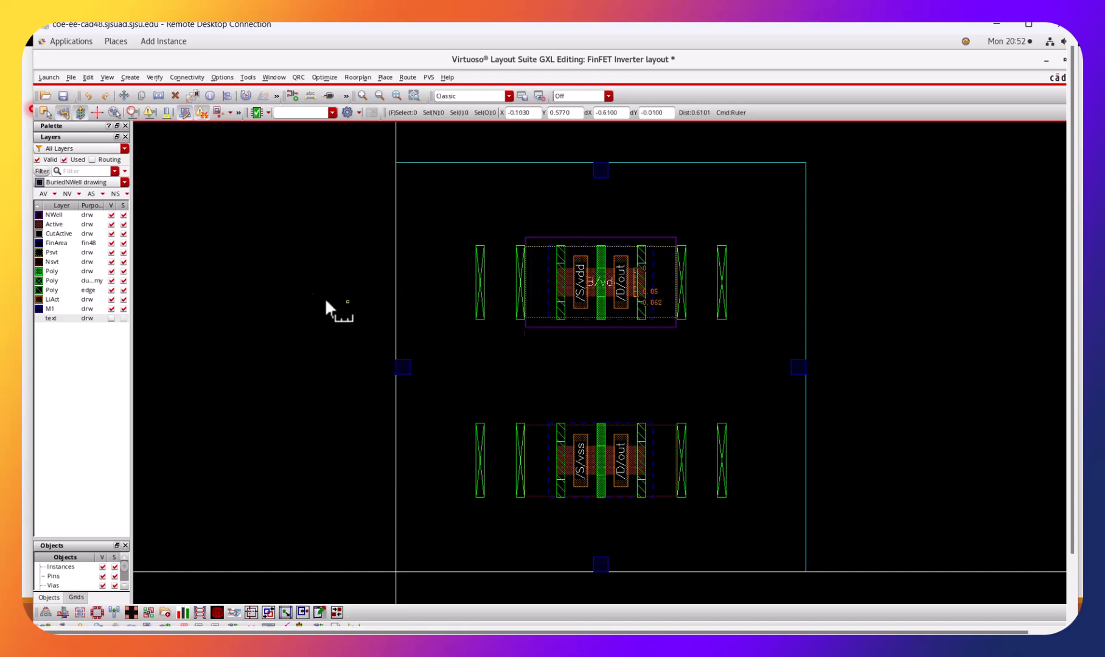
Toggle the CutActive layer's visibility and leave it hidden.
{"action": "left_click", "coordinate": [110, 233]}
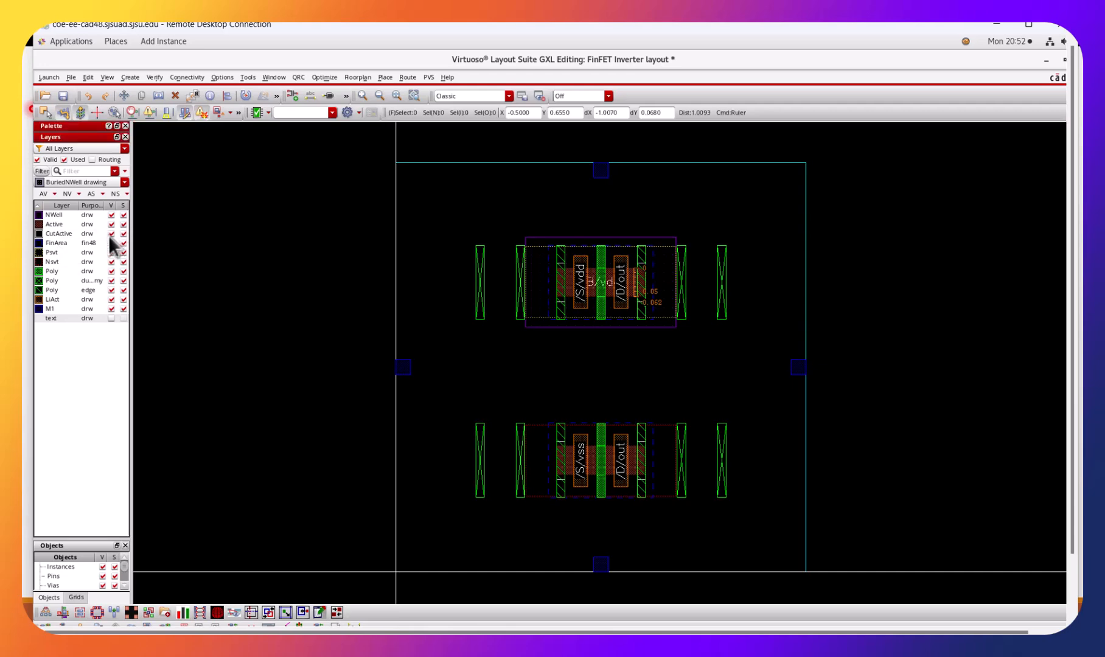
{"action": "left_click", "coordinate": [110, 234]}
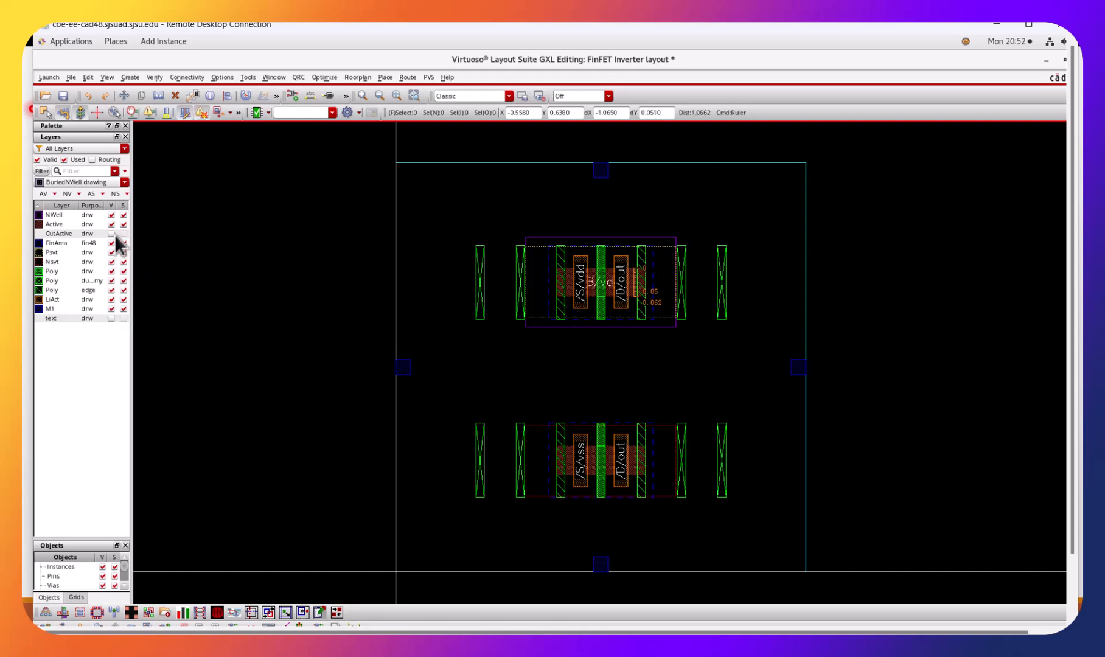
Show the CutActive layer again and restore the layout window beside the schematic with the whole layout fitted.
{"action": "left_click", "coordinate": [111, 234]}
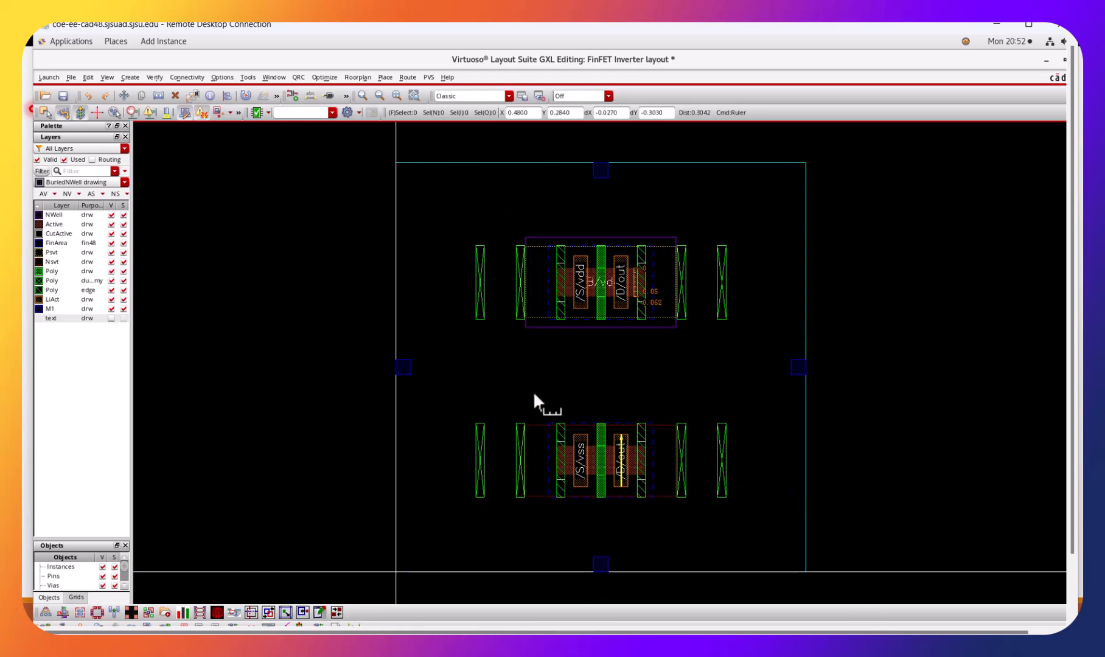
{"action": "left_click", "coordinate": [1034, 27]}
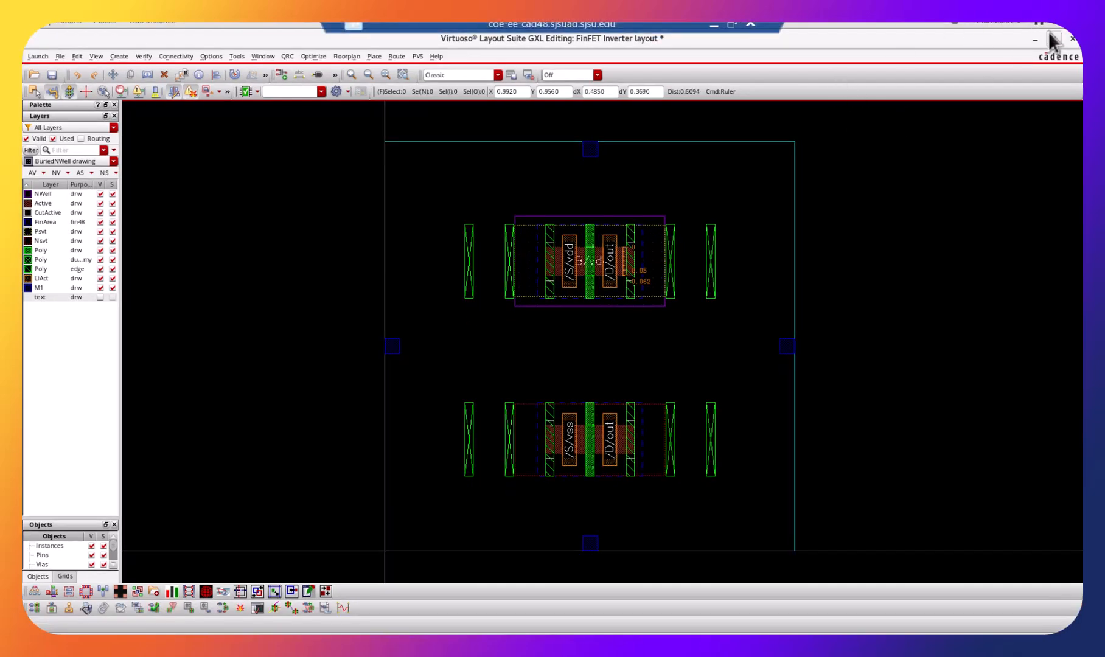
{"action": "left_click", "coordinate": [1050, 38]}
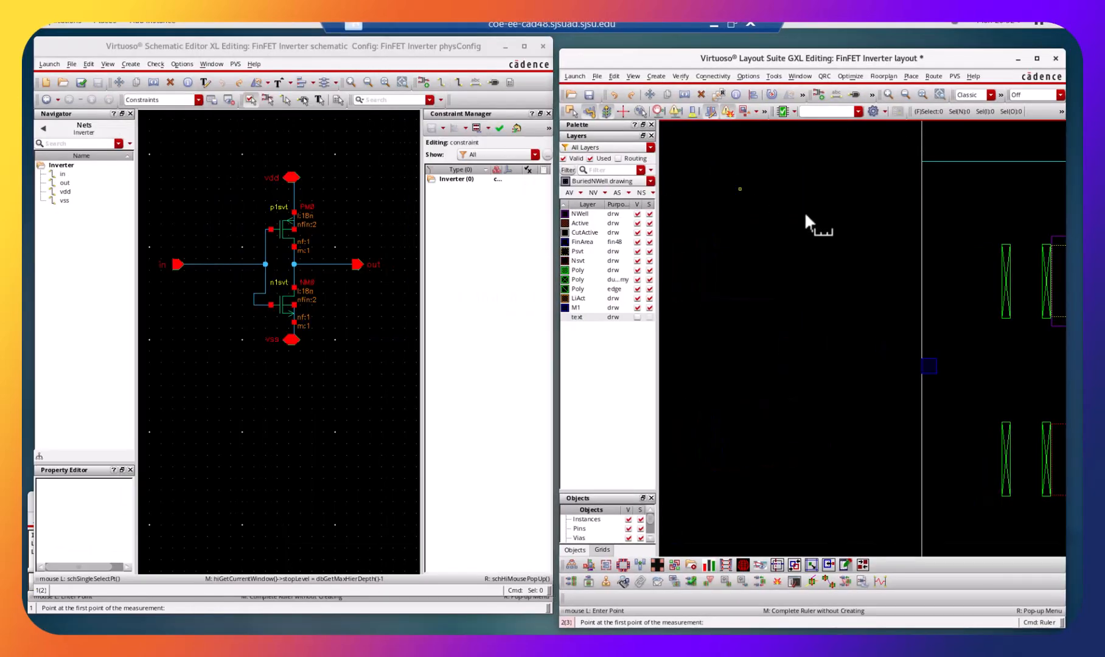
{"action": "key", "text": "f"}
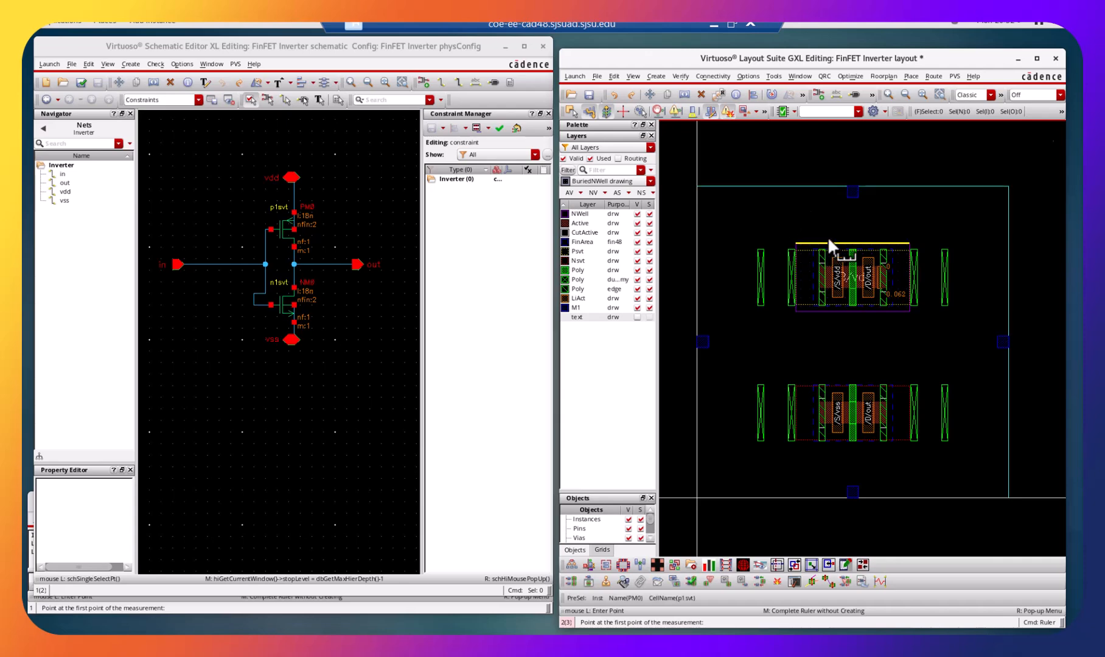
{"action": "key", "text": "Escape"}
{"action": "left_click", "coordinate": [825, 264]}
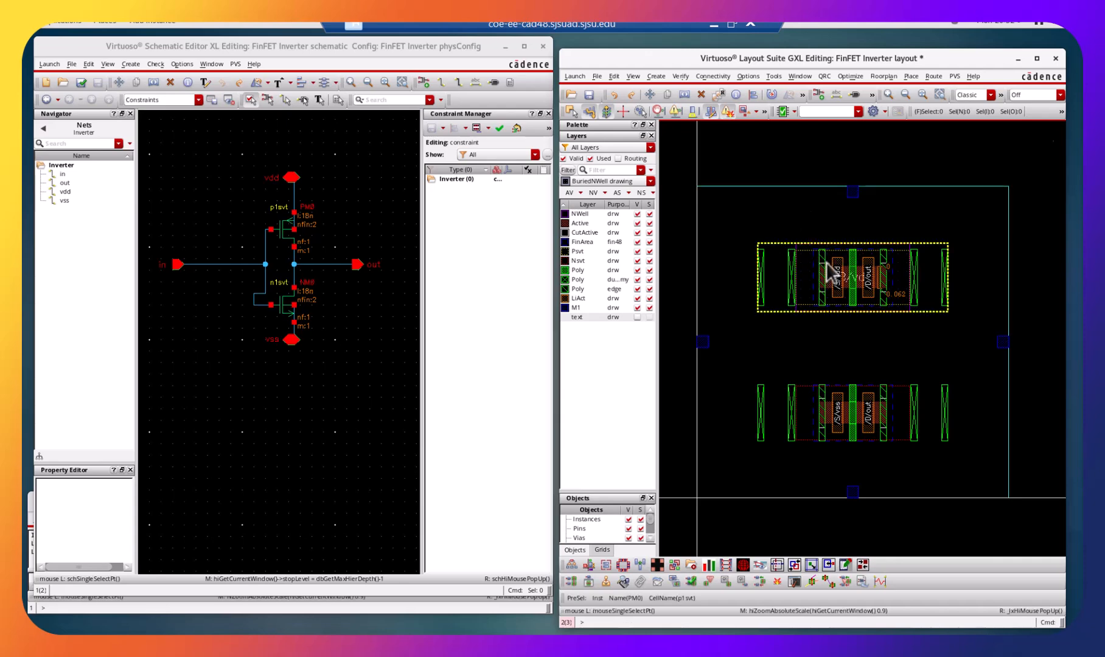
{"action": "right_click", "coordinate": [827, 266]}
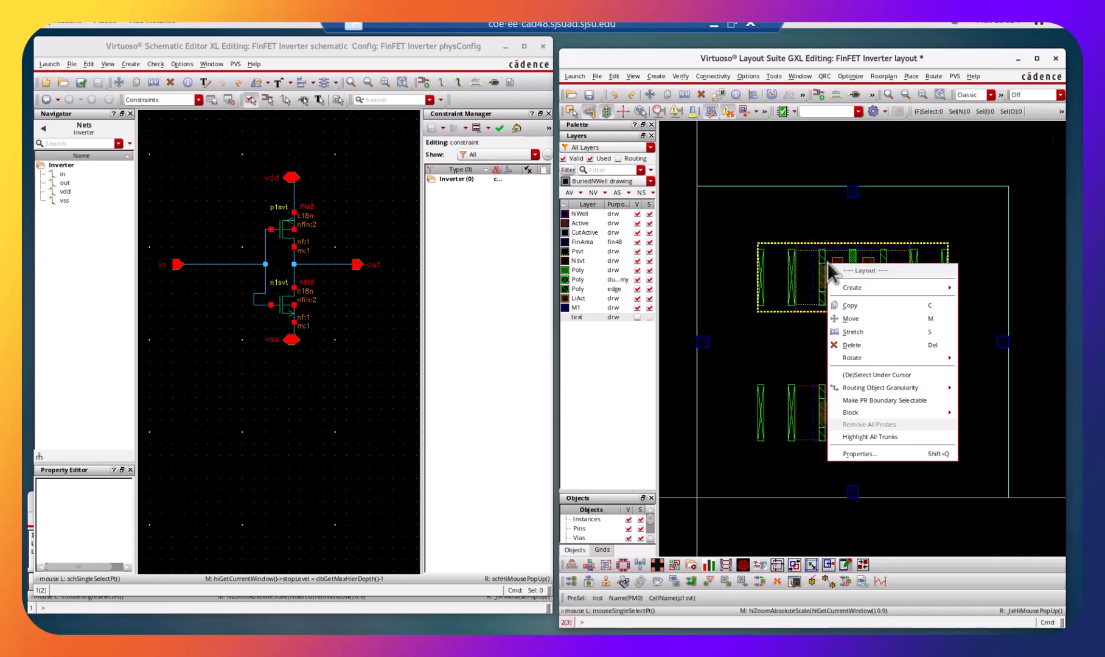
{"action": "left_click", "coordinate": [895, 452]}
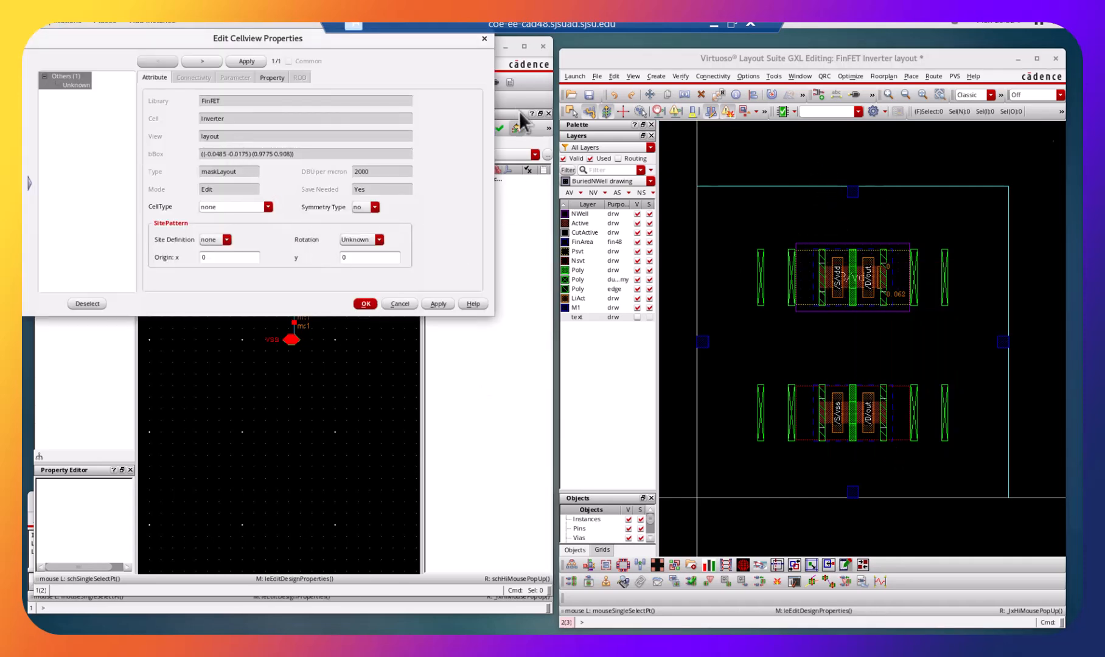
{"action": "left_click", "coordinate": [484, 38]}
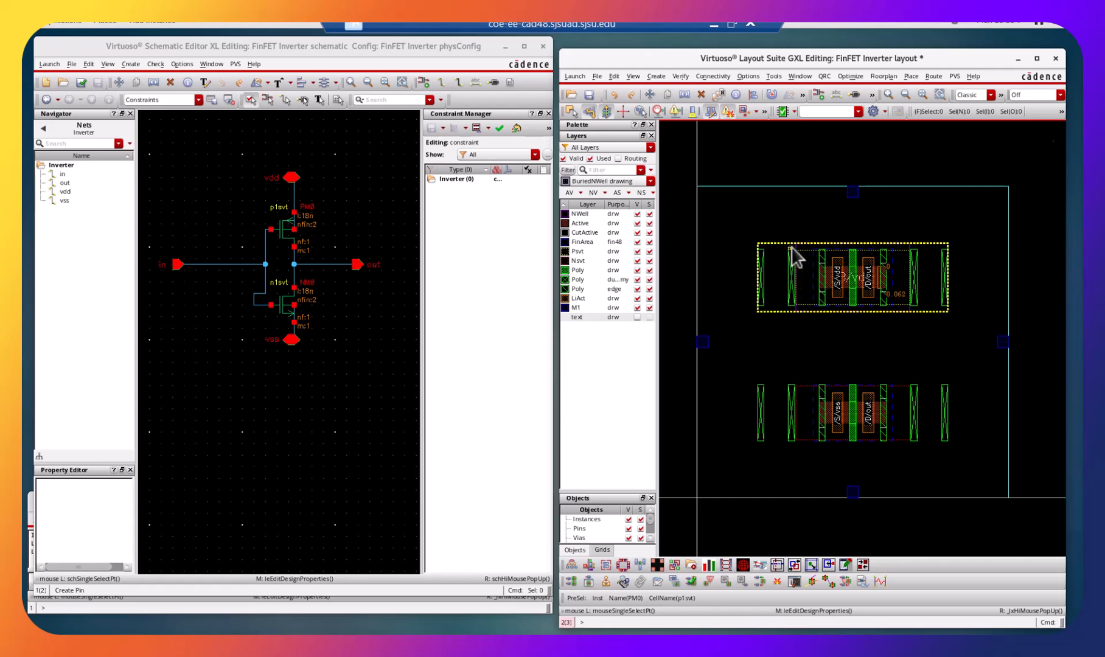
Set the PMOS instance's number of fingers to 2 in its parameters and apply it to the layout.
{"action": "left_click", "coordinate": [792, 250]}
{"action": "right_click", "coordinate": [793, 252]}
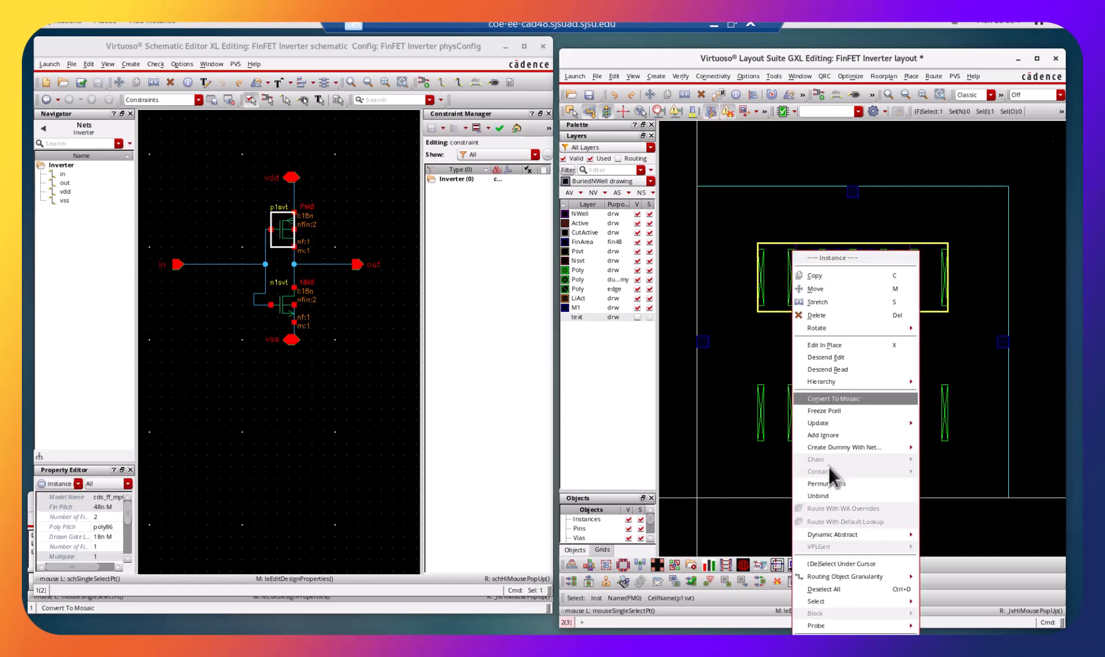
{"action": "mouse_move", "coordinate": [876, 535]}
{"action": "left_click", "coordinate": [828, 643]}
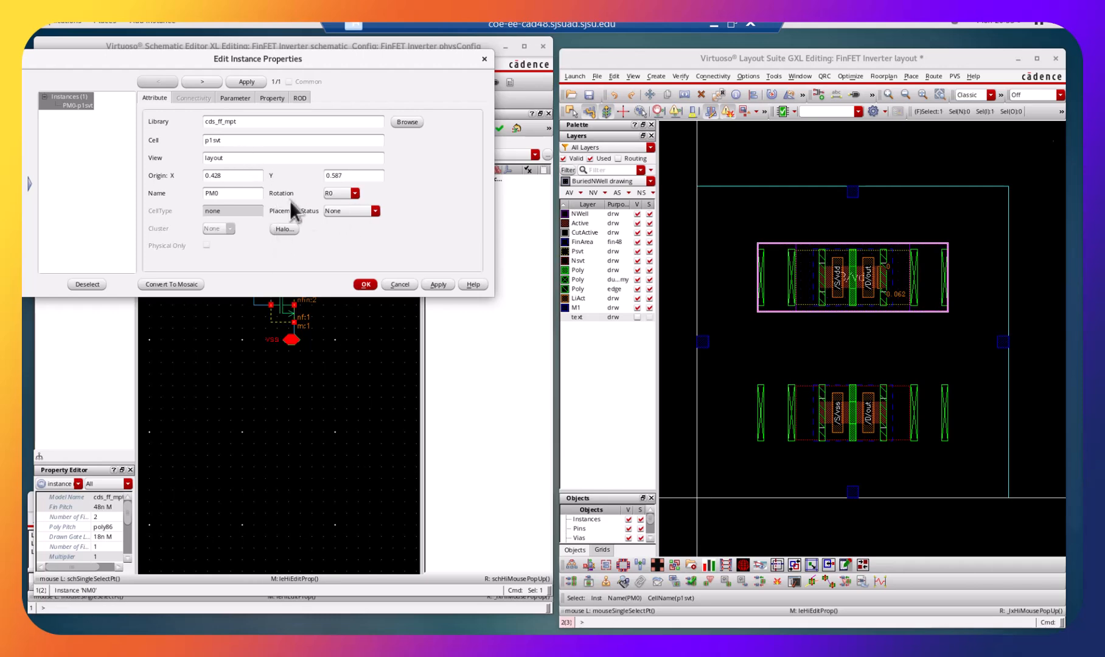
{"action": "left_click", "coordinate": [238, 98]}
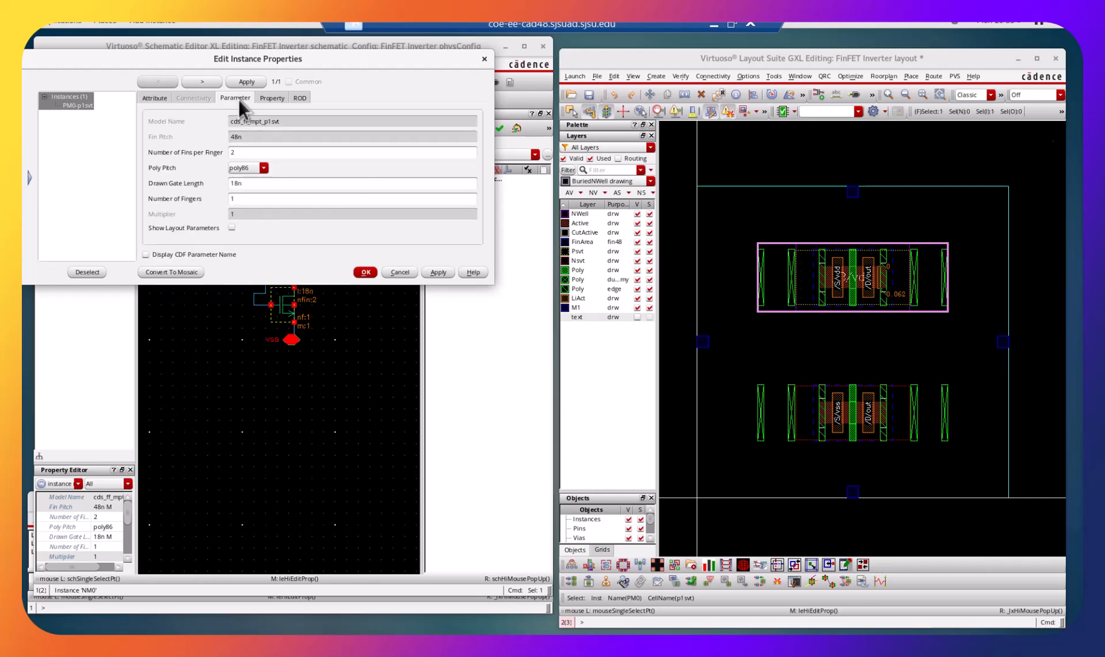
{"action": "left_click", "coordinate": [229, 197]}
{"action": "key", "text": "BackSpace"}
{"action": "type", "text": "2"}
{"action": "left_click", "coordinate": [437, 273]}
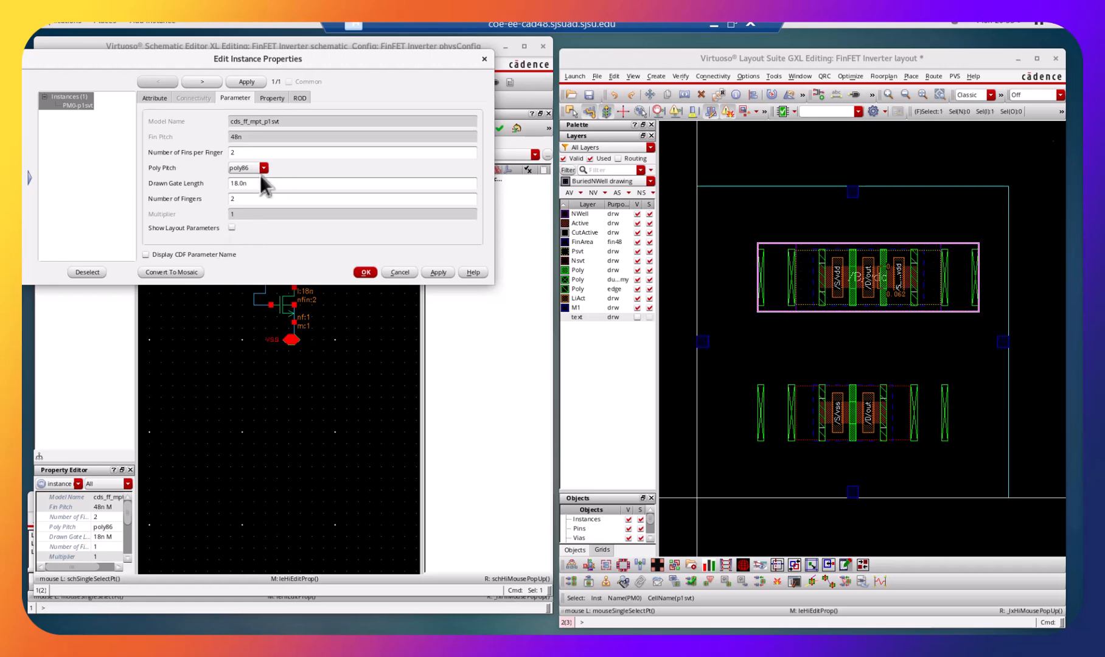
Set the PMOS instance's number of fins per finger to 4, apply it, and close its properties.
{"action": "double_click", "coordinate": [244, 152]}
{"action": "type", "text": "4"}
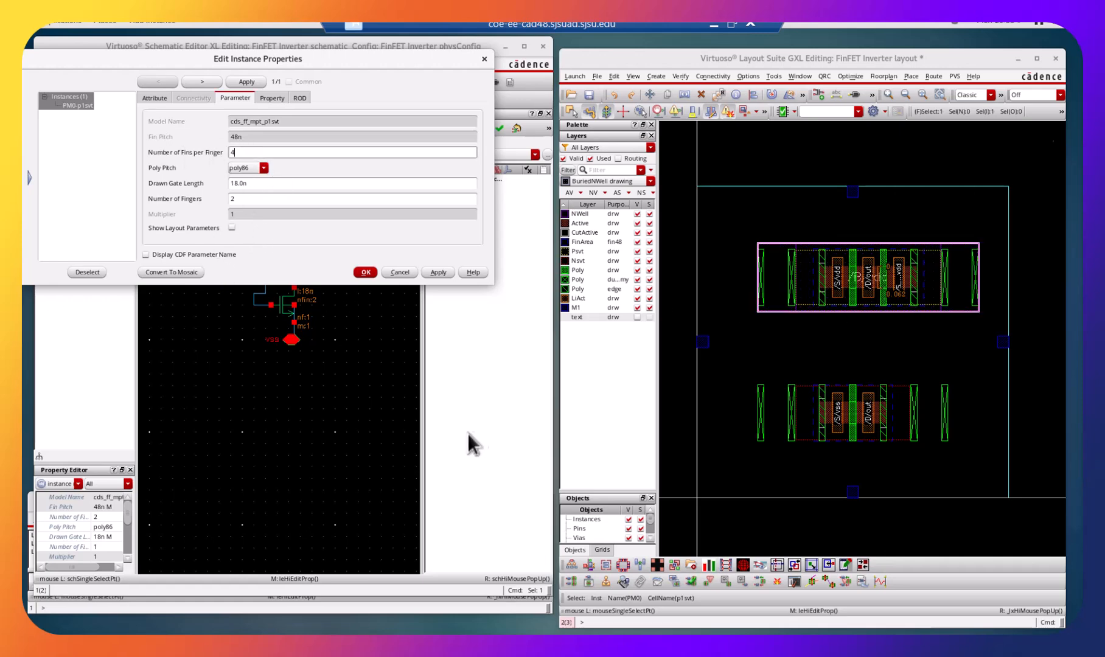
{"action": "left_click", "coordinate": [437, 272]}
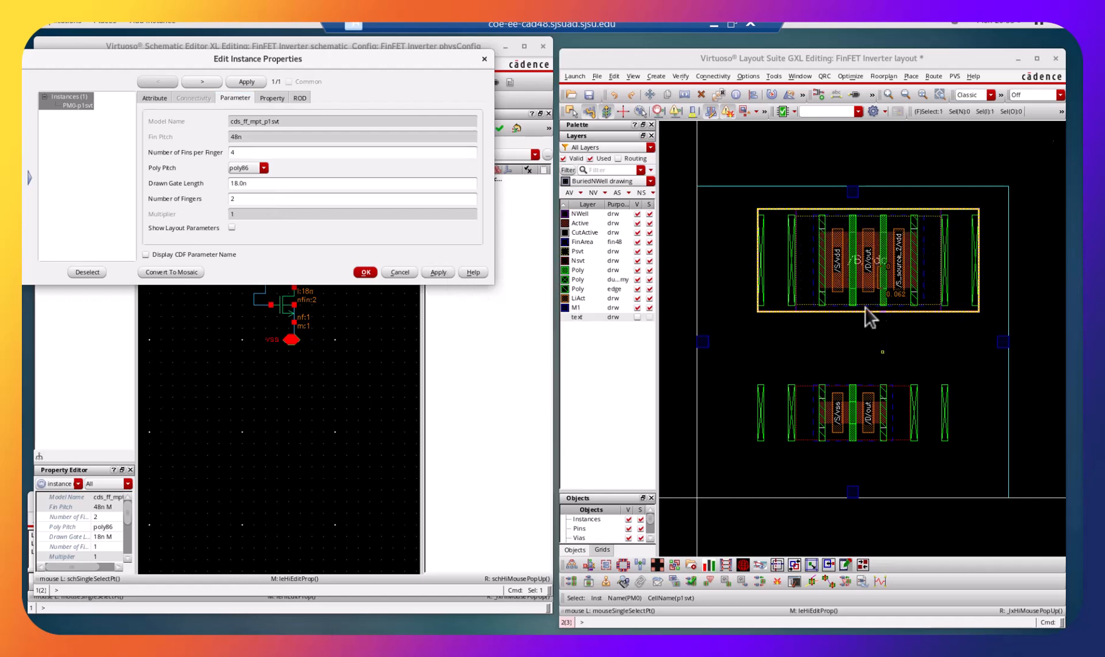
{"action": "left_click", "coordinate": [399, 272]}
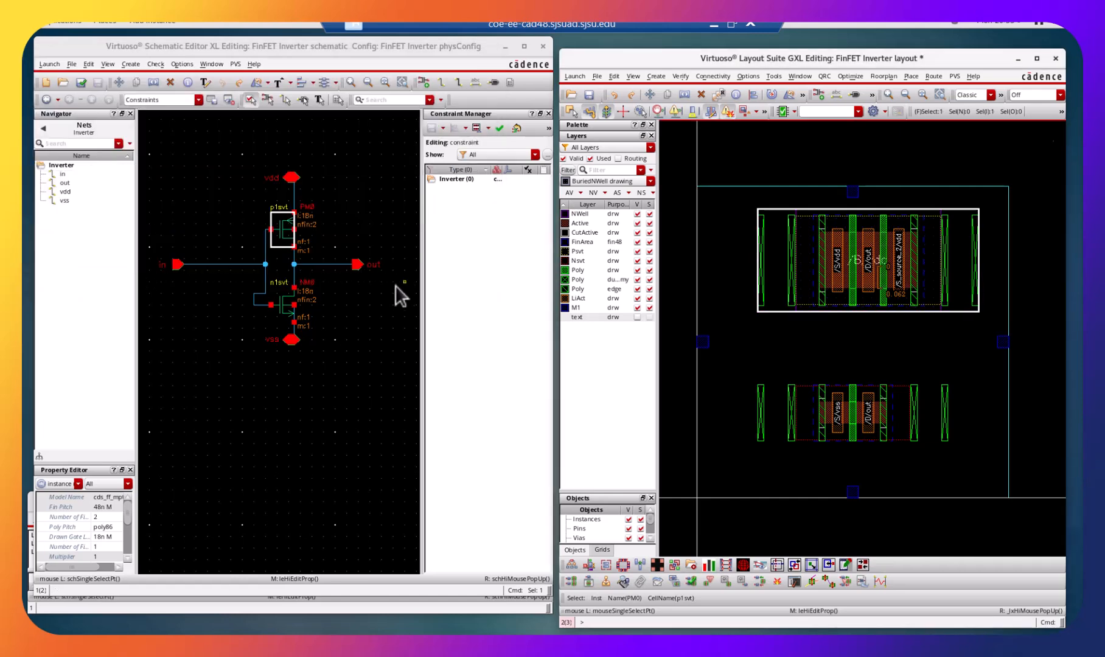
Undo the PMOS finger and fin changes and save the layout.
{"action": "left_click", "coordinate": [614, 96]}
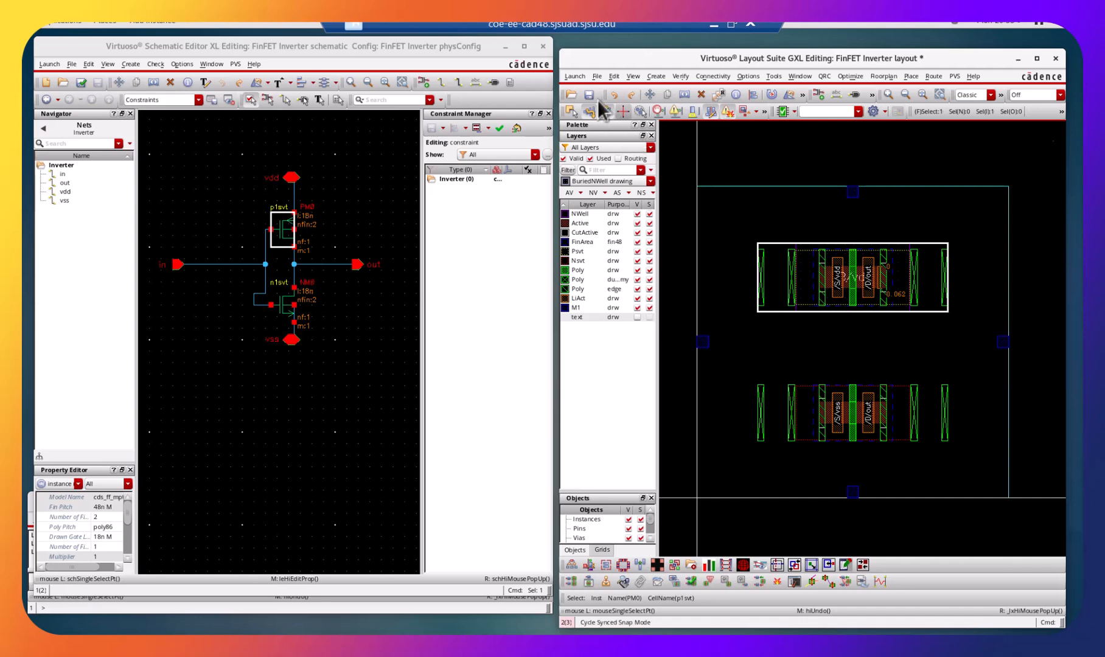
{"action": "left_click", "coordinate": [588, 95]}
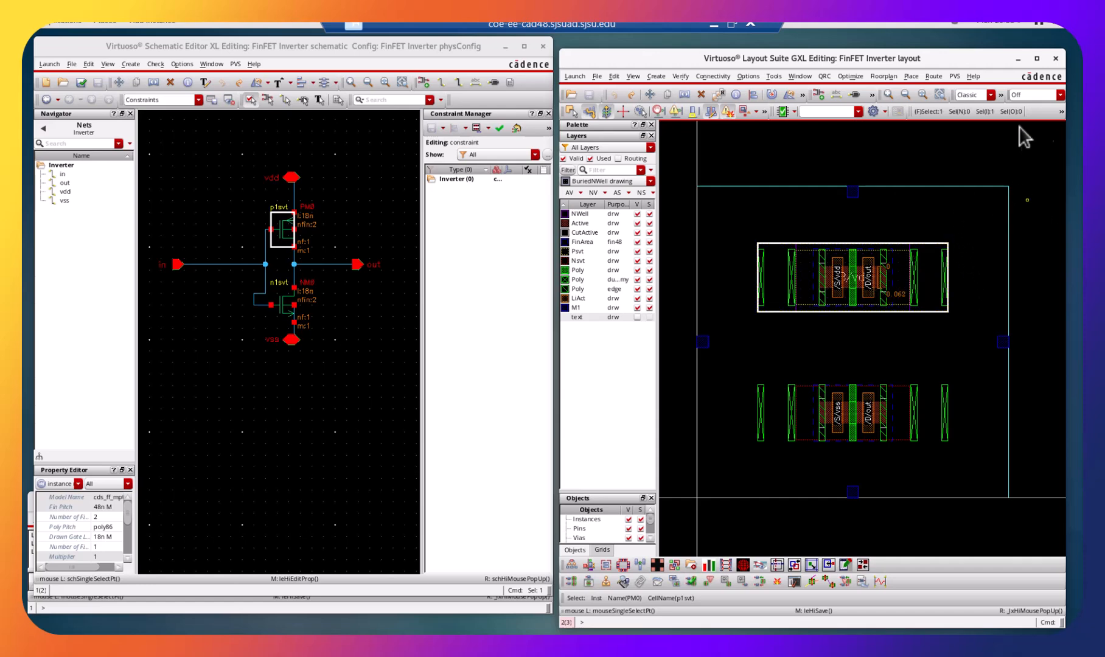
Maximize the layout window and draw a Poly drawing wire extending the PMOS gate downward past the instance's lower boundary.
{"action": "left_click", "coordinate": [1037, 58]}
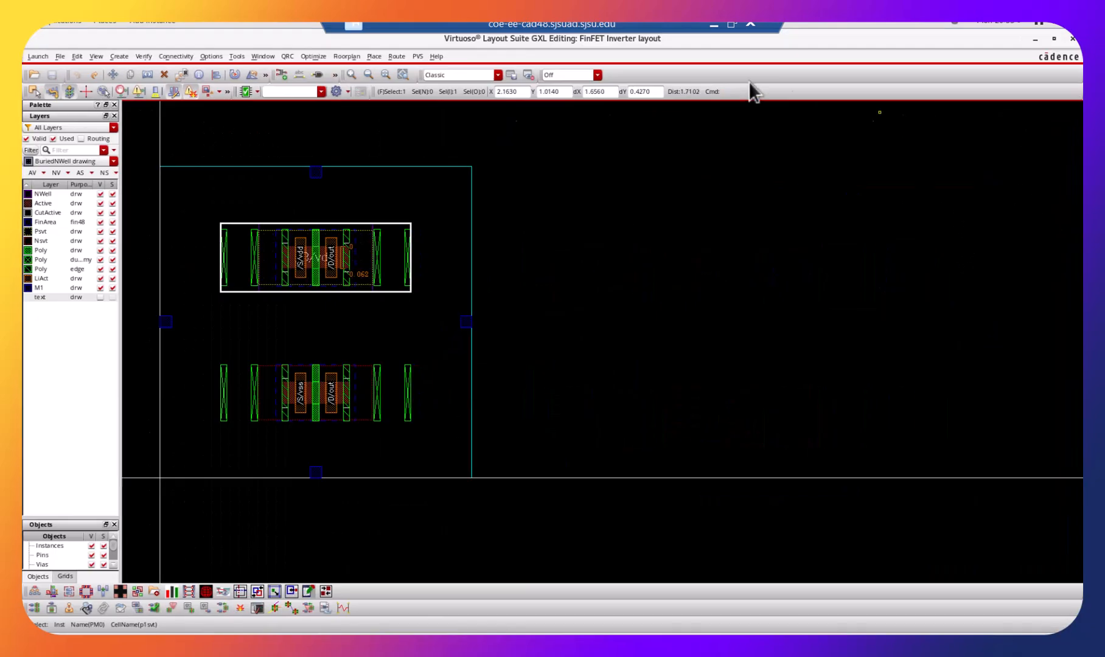
{"action": "key", "text": "f"}
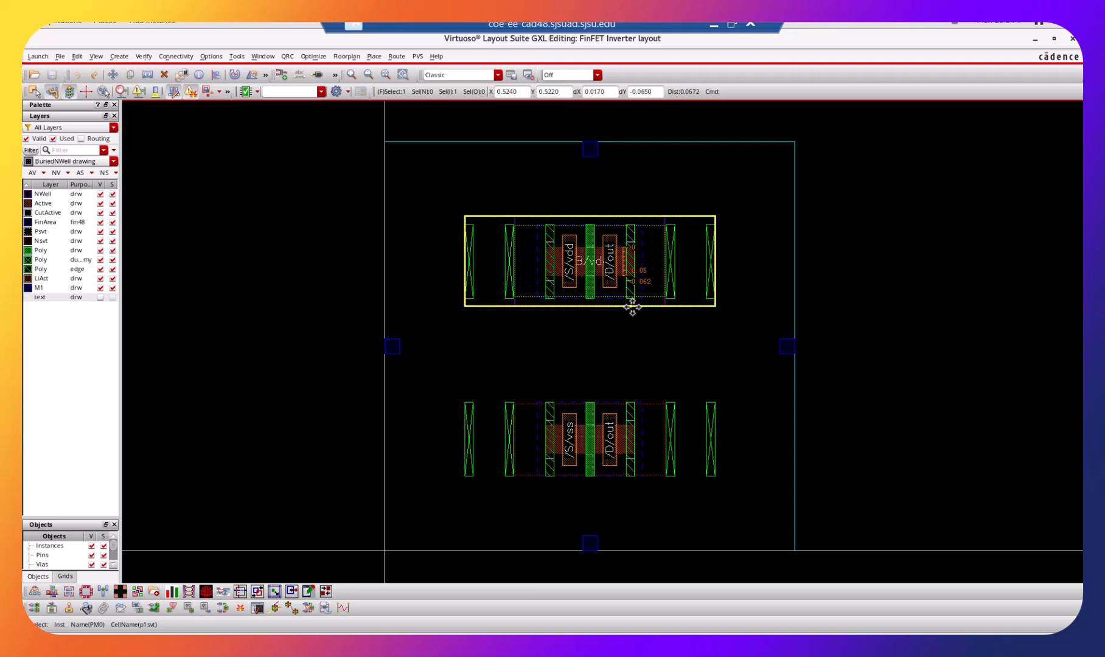
{"action": "key", "text": "shift+z"}
{"action": "key", "text": "ctrl+z"}
{"action": "scroll", "coordinate": [647, 307], "scroll_direction": "up", "scroll_amount": 3}
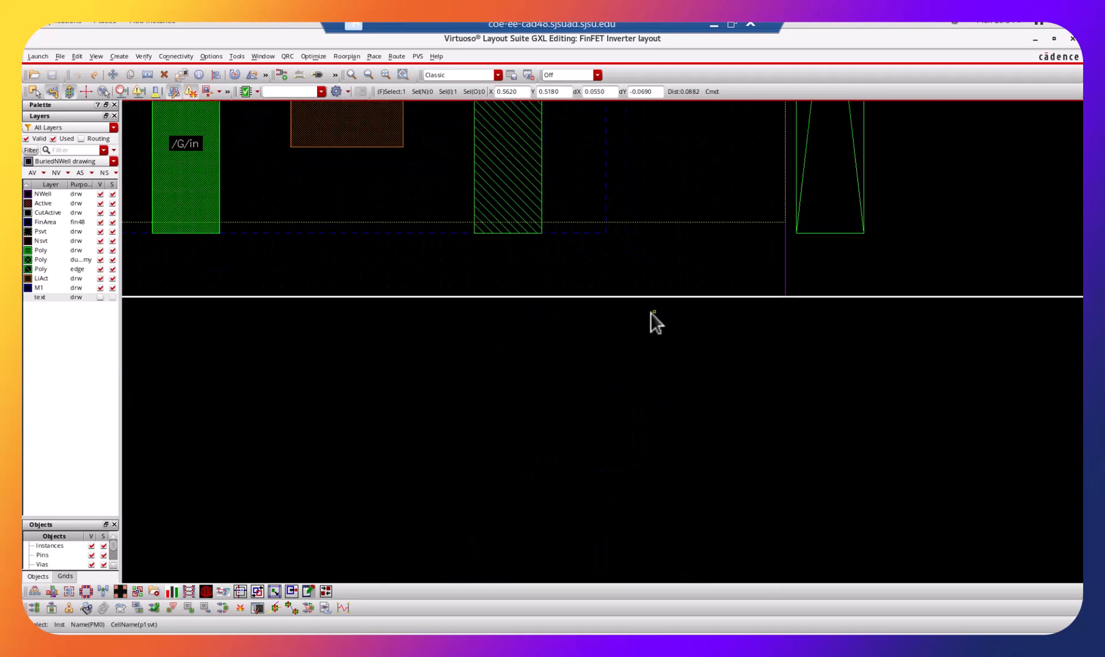
{"action": "key", "text": "Up"}
{"action": "key", "text": "Left"}
{"action": "key", "text": "Left"}
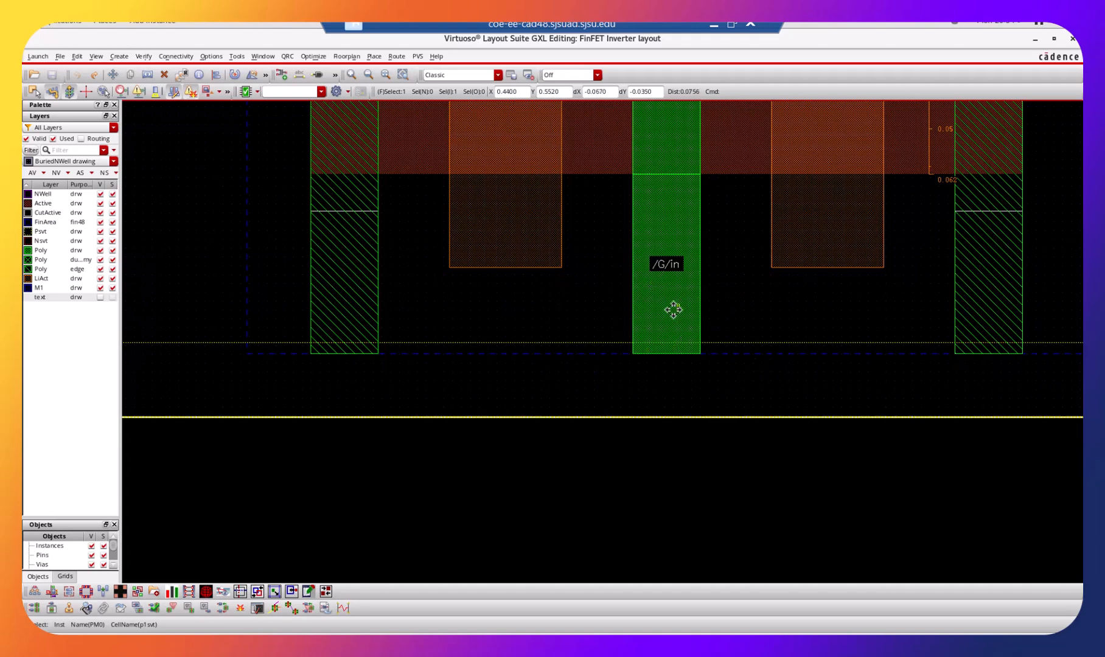
{"action": "left_click", "coordinate": [65, 251]}
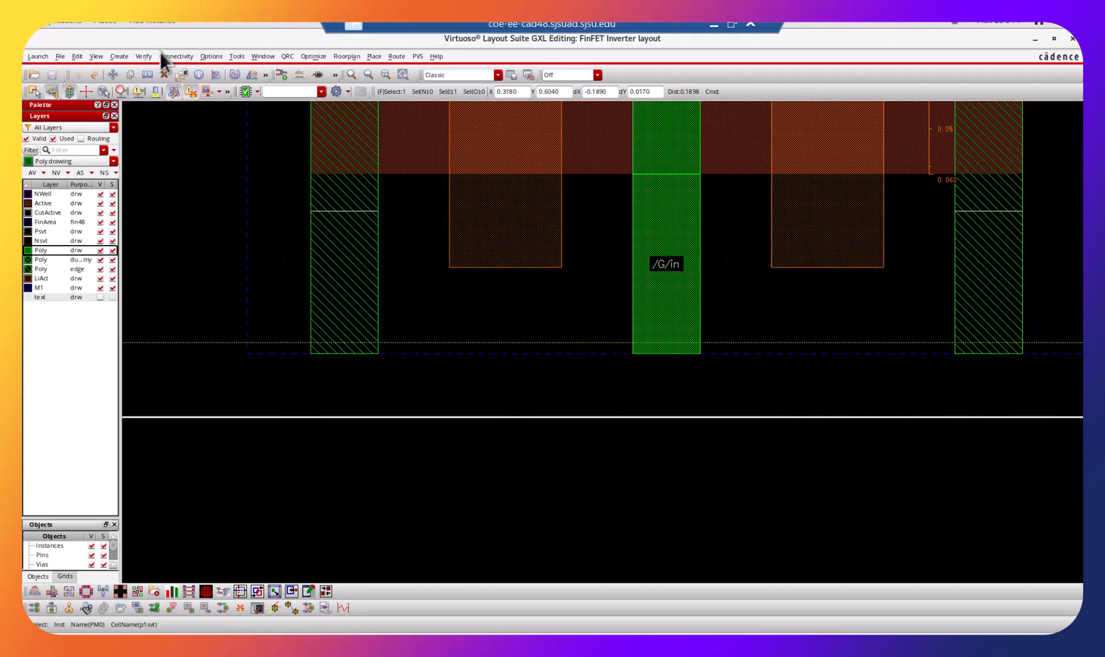
{"action": "left_click", "coordinate": [119, 56]}
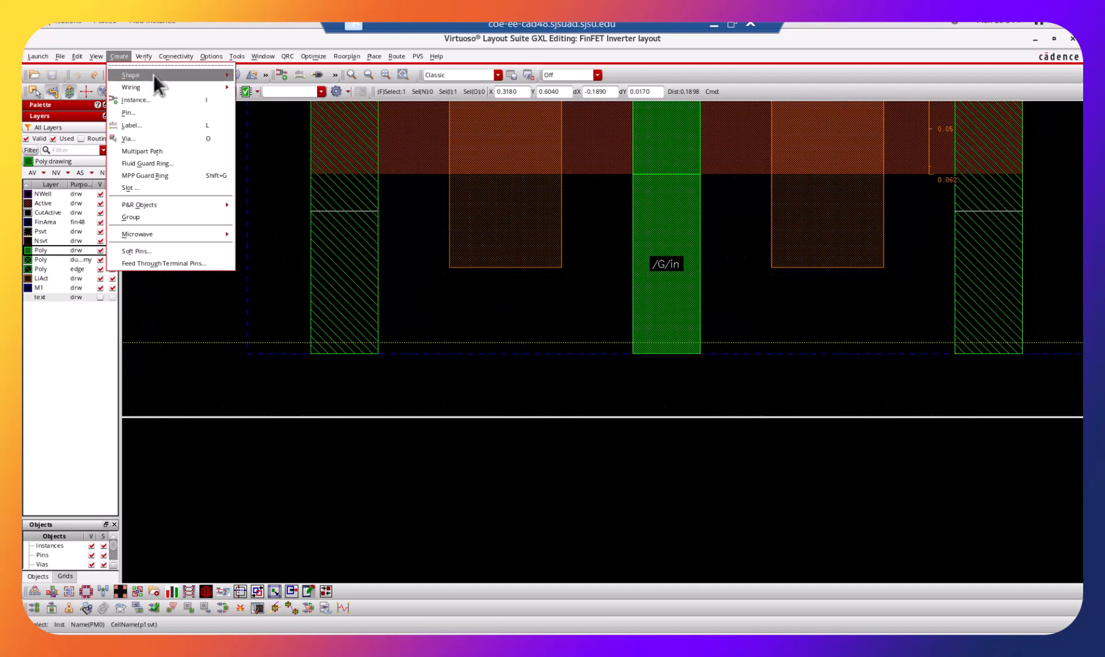
{"action": "mouse_move", "coordinate": [192, 81]}
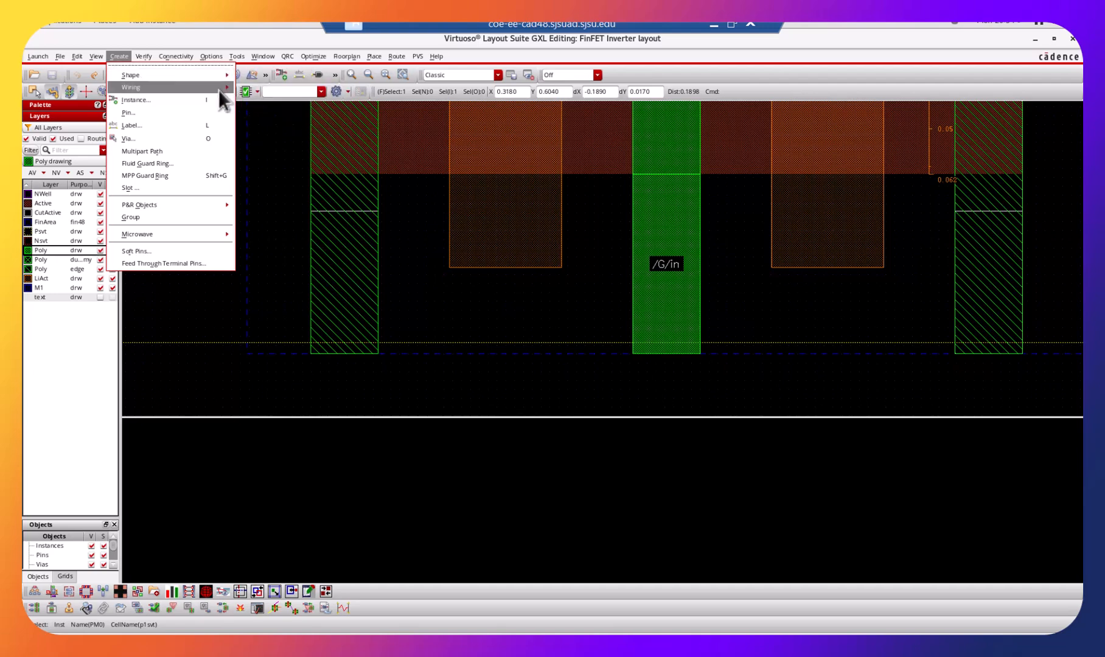
{"action": "left_click", "coordinate": [255, 95]}
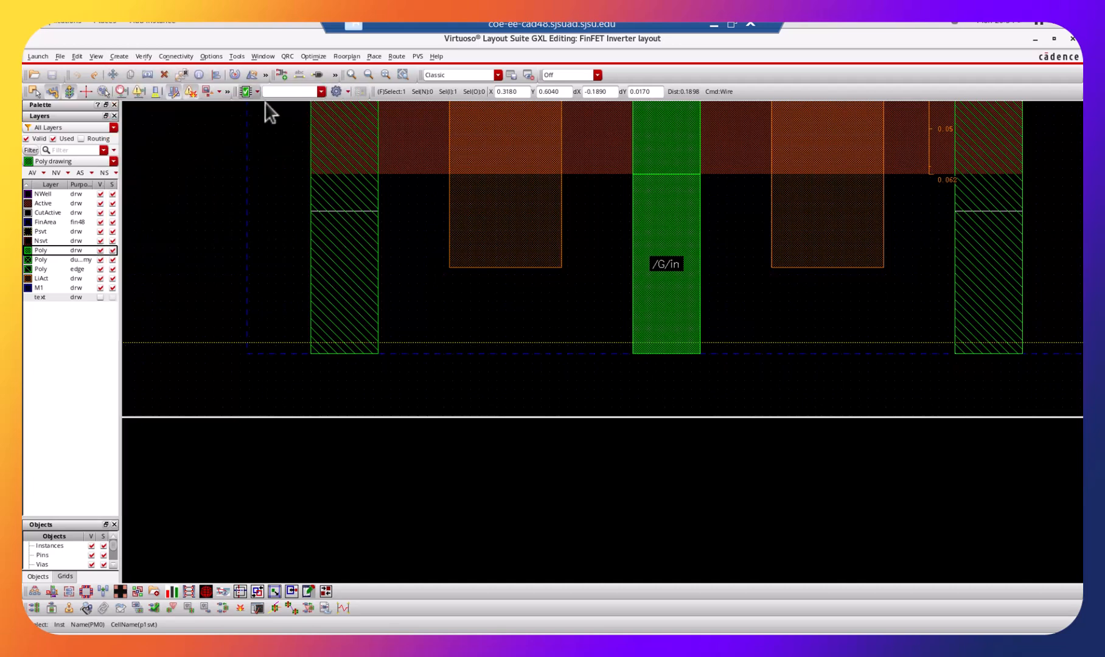
{"action": "left_click", "coordinate": [661, 355]}
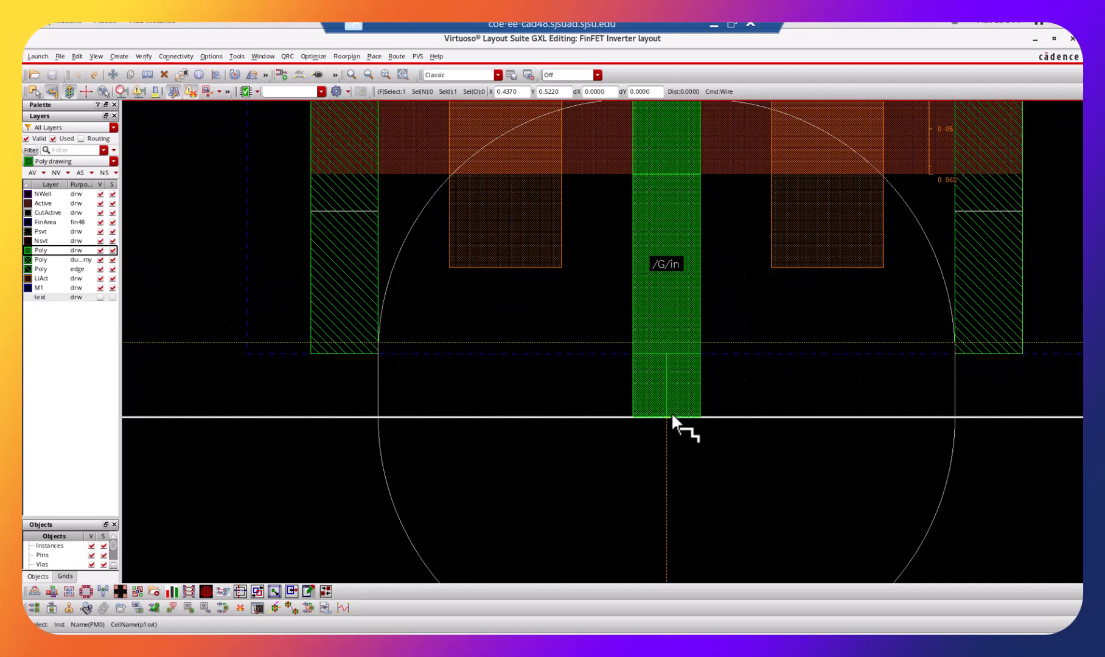
{"action": "double_click", "coordinate": [672, 415]}
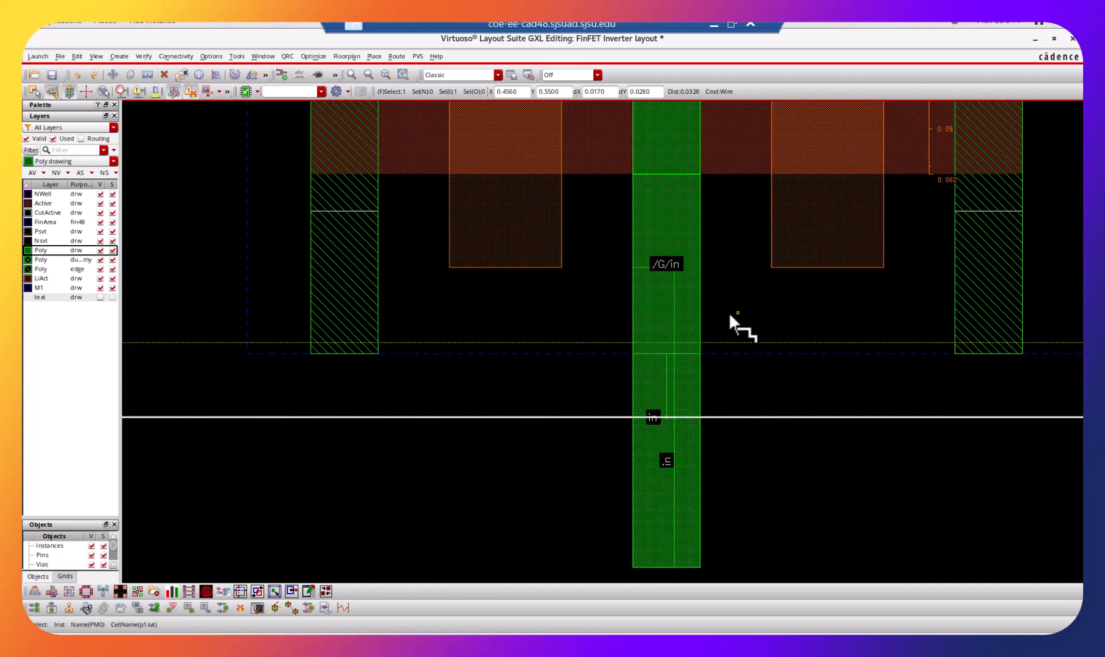
{"action": "key", "text": "Escape"}
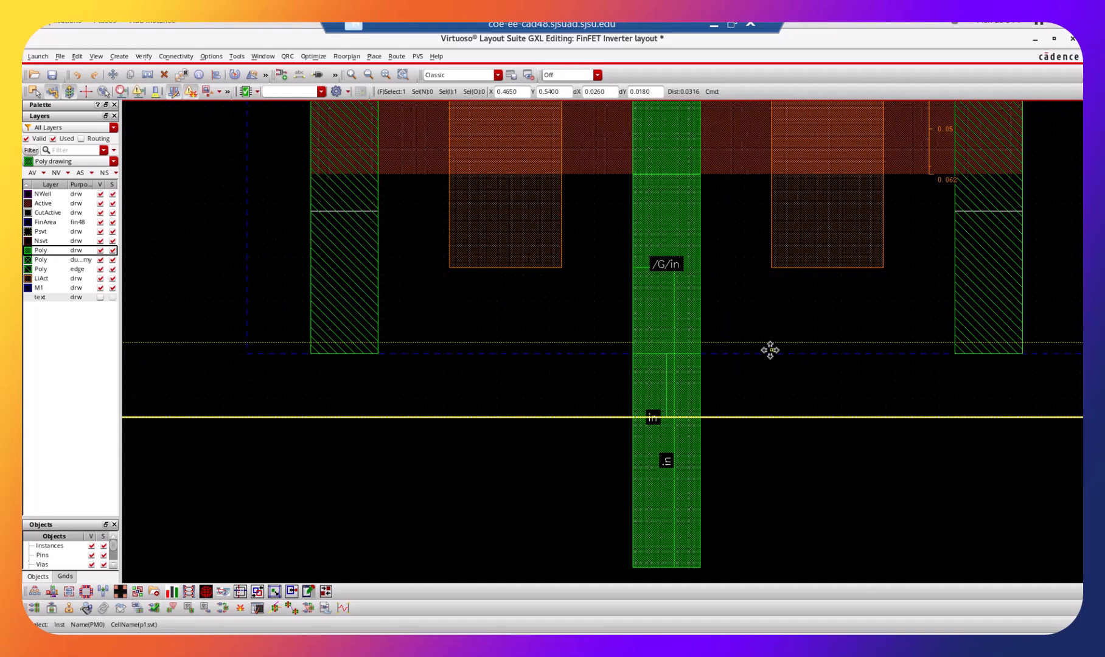
Draw a Poly drawing wire extending the NMOS gate upward past the instance's upper boundary, ending at about Y 0.374.
{"action": "key", "text": "shift+z"}
{"action": "key", "text": "shift+z"}
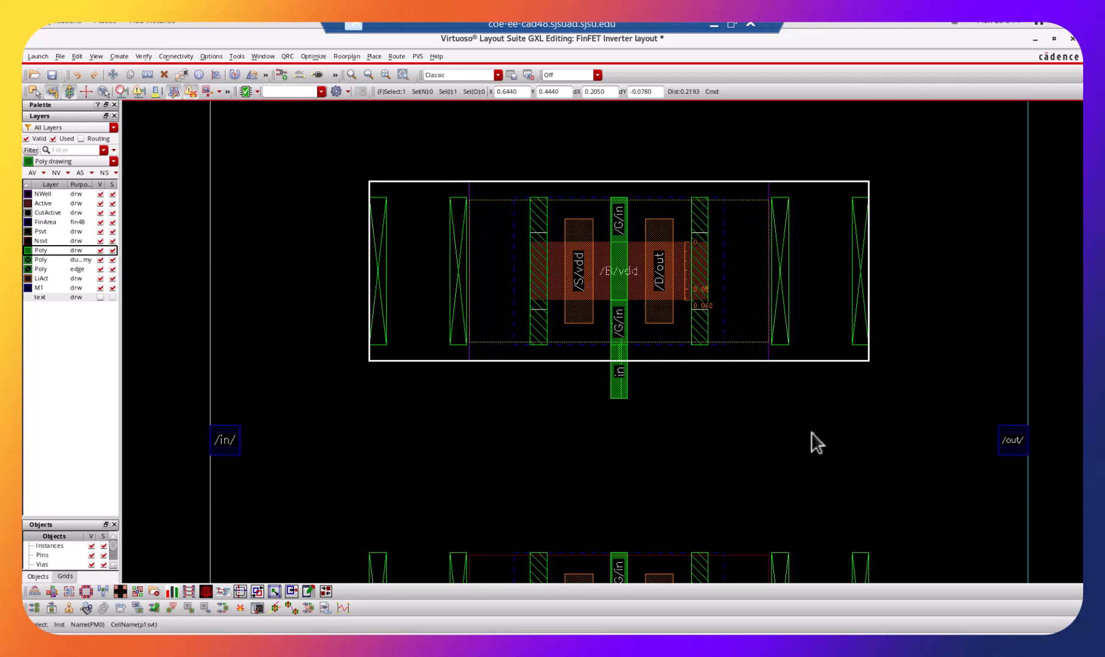
{"action": "scroll", "coordinate": [812, 431], "scroll_direction": "down", "scroll_amount": 2}
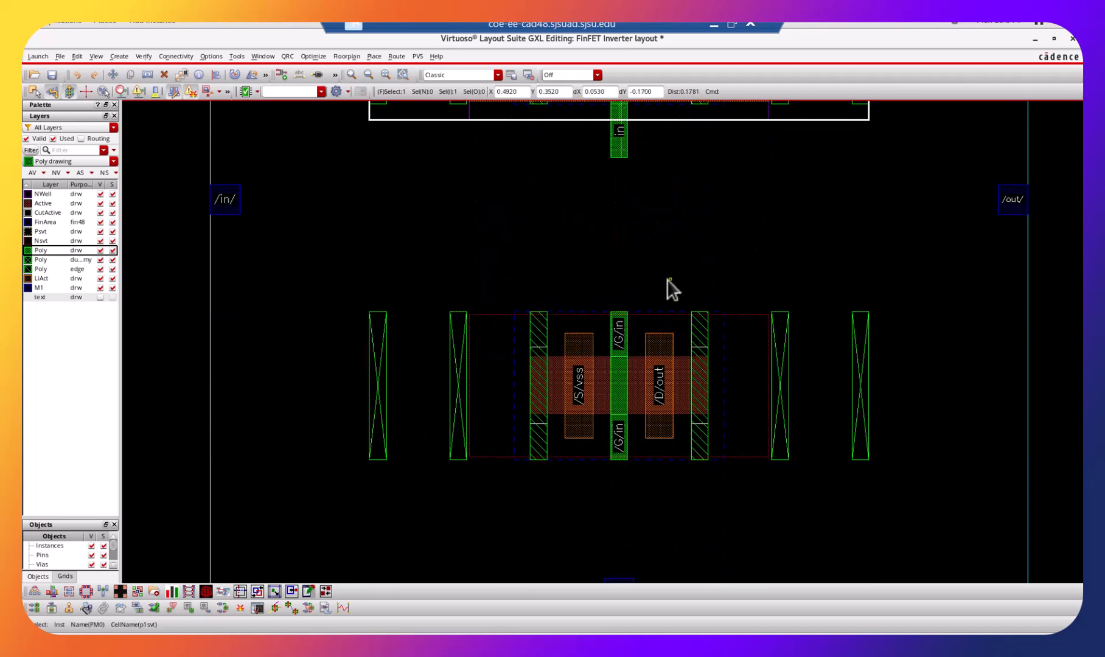
{"action": "key", "text": "ctrl+z"}
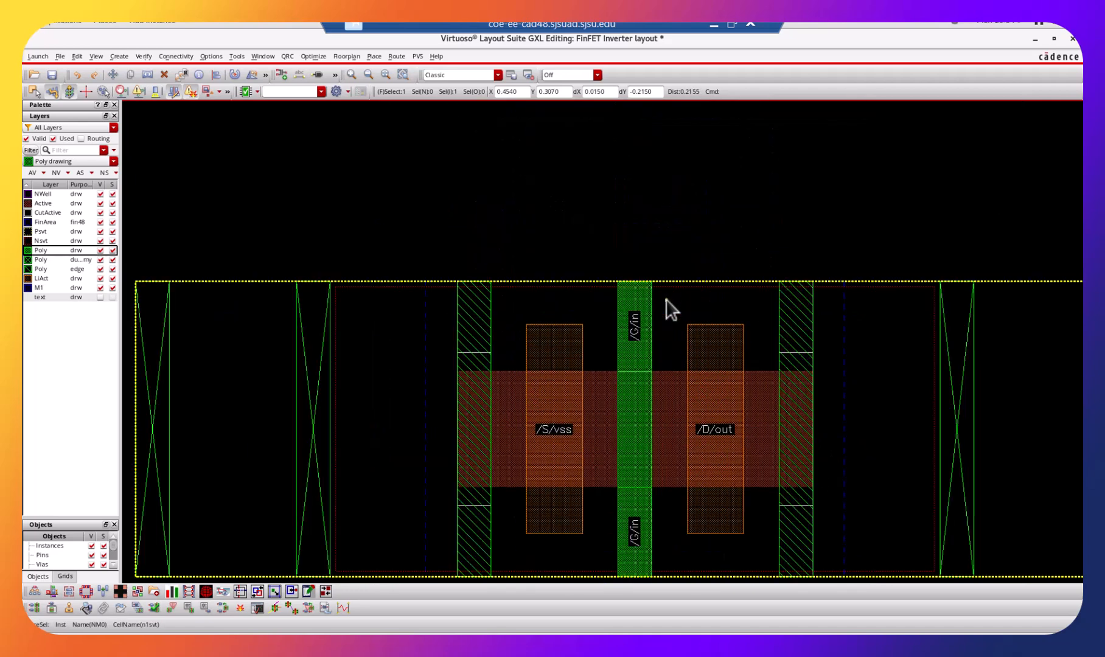
{"action": "key", "text": "ctrl+z"}
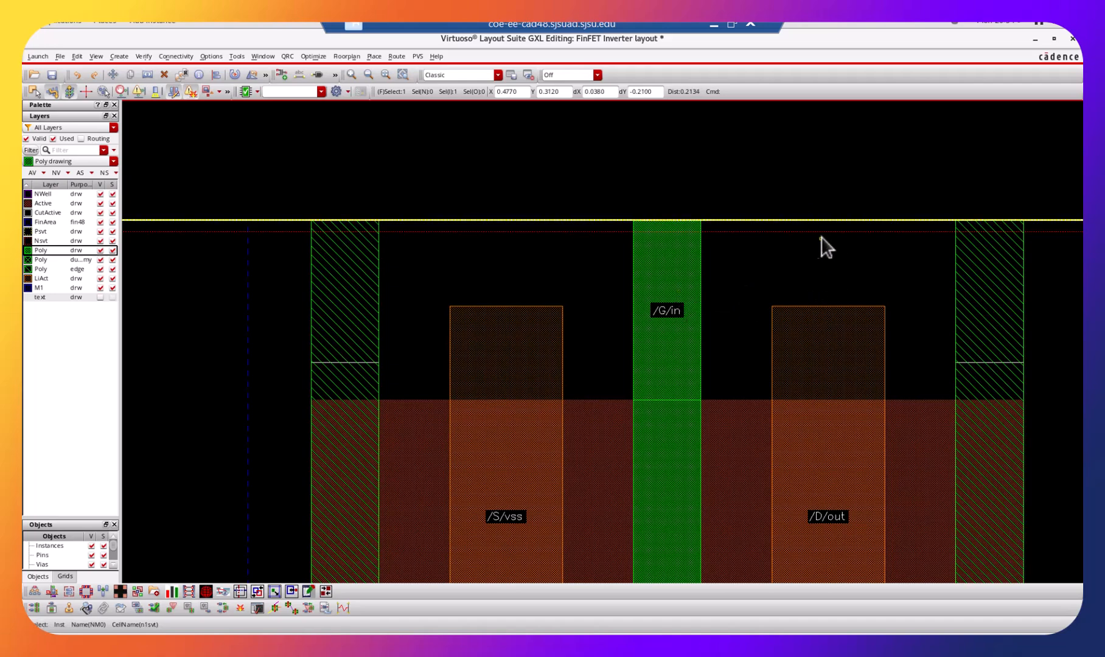
{"action": "key", "text": "shift+z"}
{"action": "key", "text": "shift+z"}
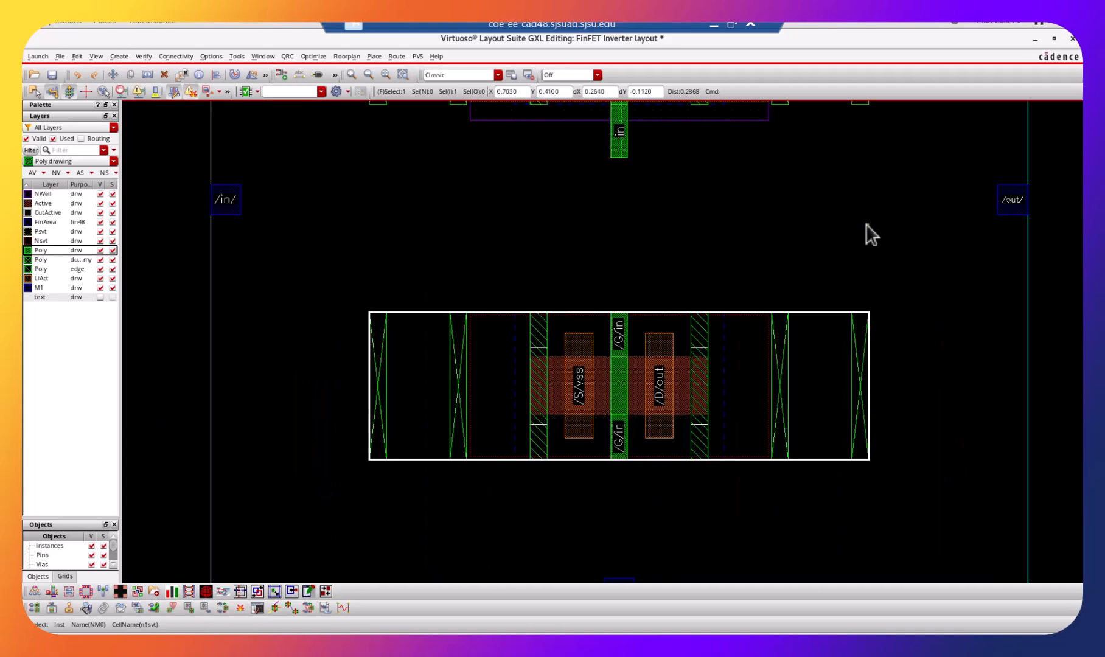
{"action": "key", "text": "ctrl+z"}
{"action": "key", "text": "ctrl+z"}
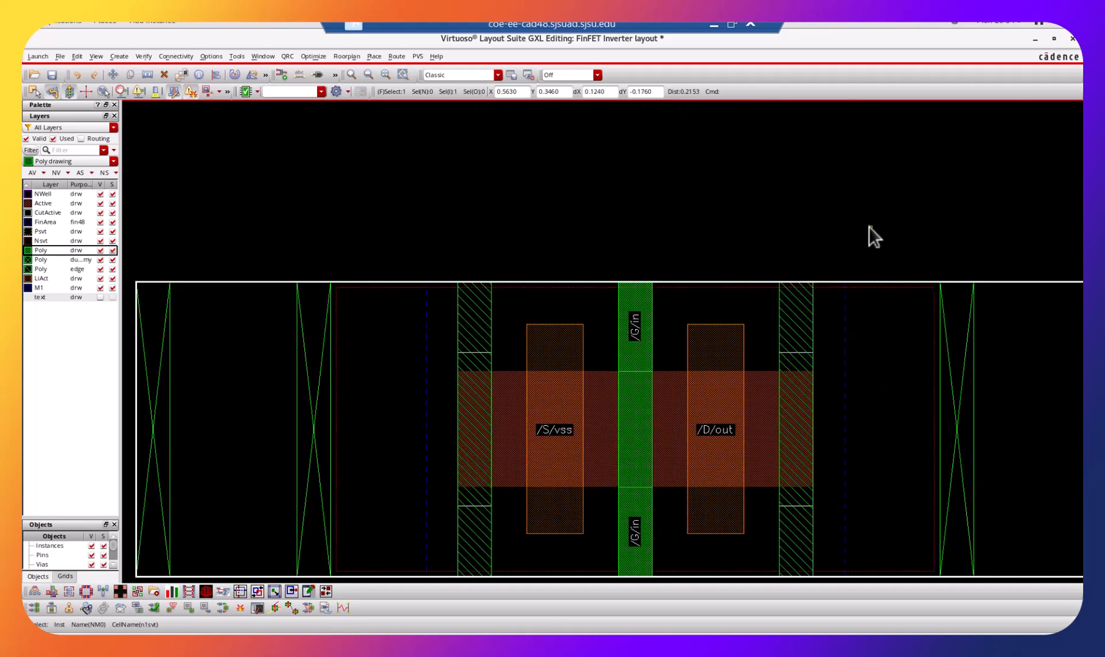
{"action": "scroll", "coordinate": [840, 220], "scroll_direction": "up", "scroll_amount": 1}
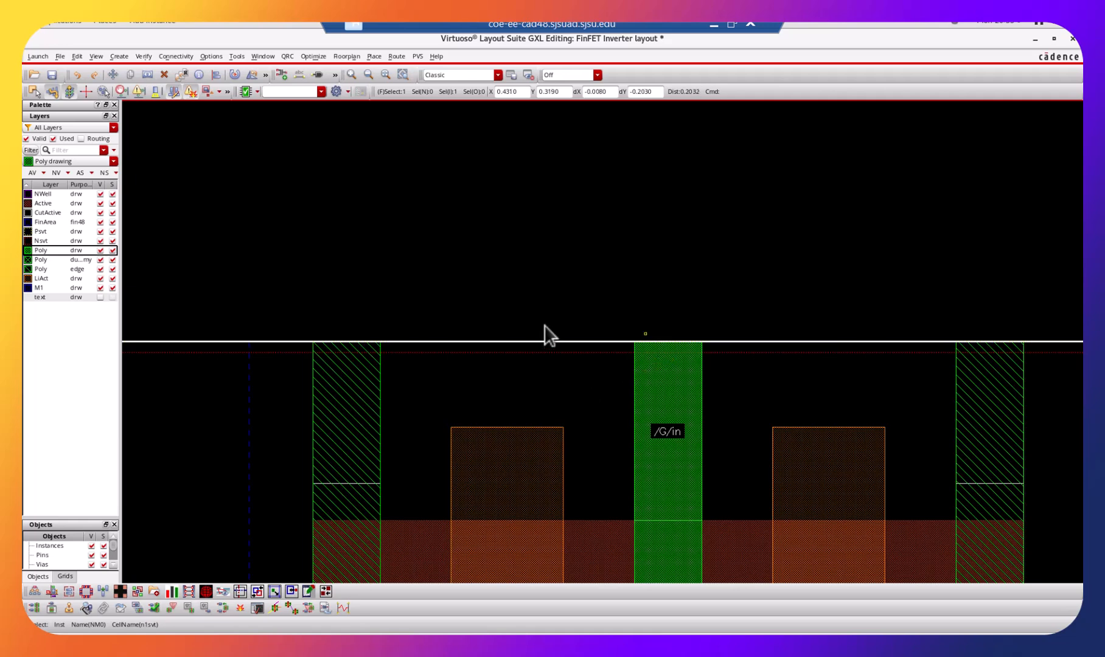
{"action": "left_click", "coordinate": [161, 56]}
{"action": "mouse_move", "coordinate": [135, 56]}
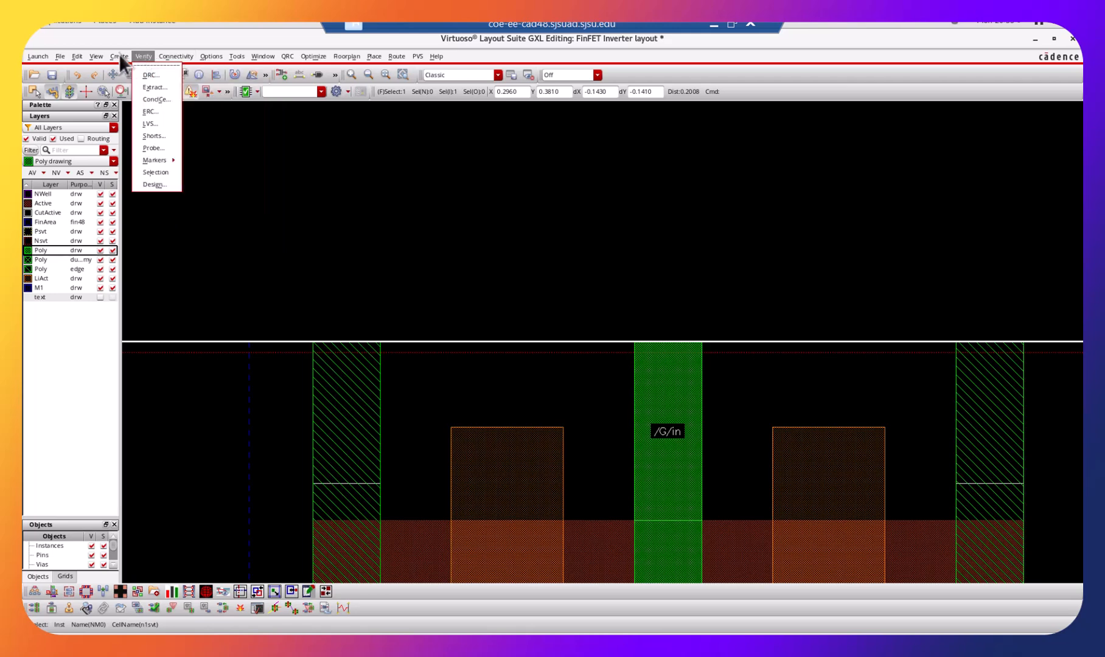
{"action": "mouse_move", "coordinate": [174, 85]}
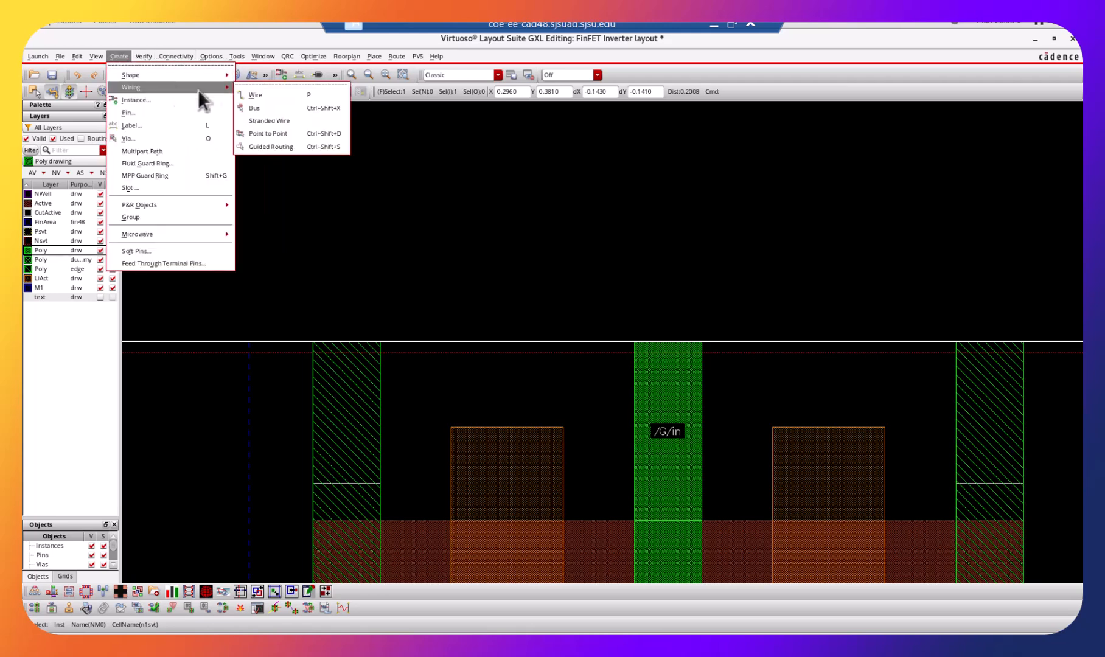
{"action": "left_click", "coordinate": [256, 94]}
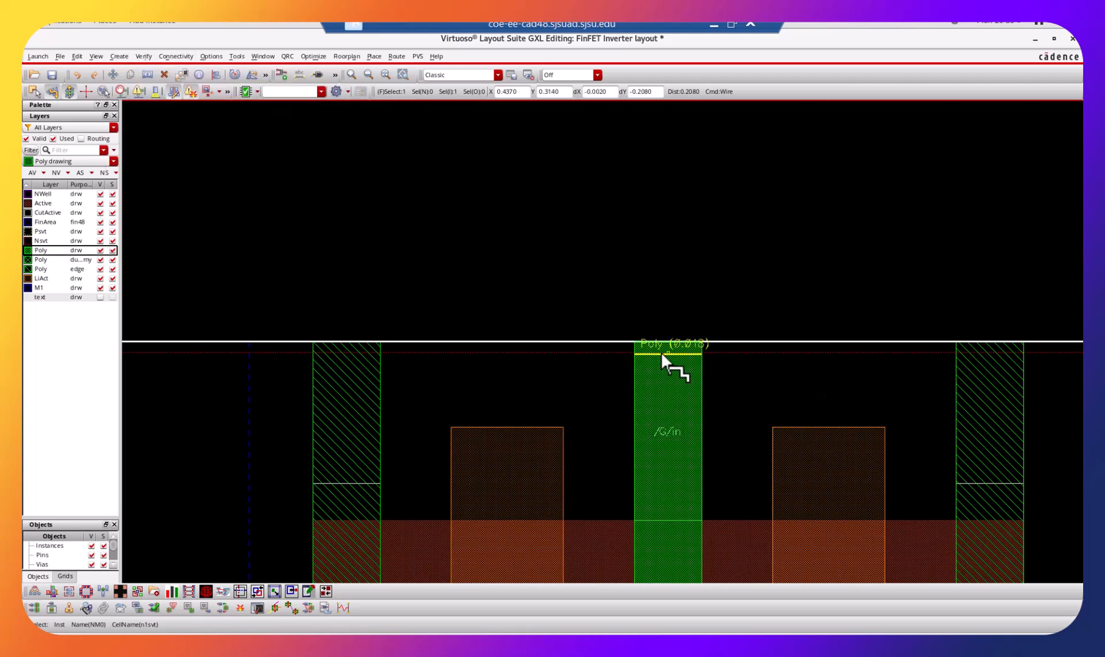
{"action": "left_click", "coordinate": [675, 341]}
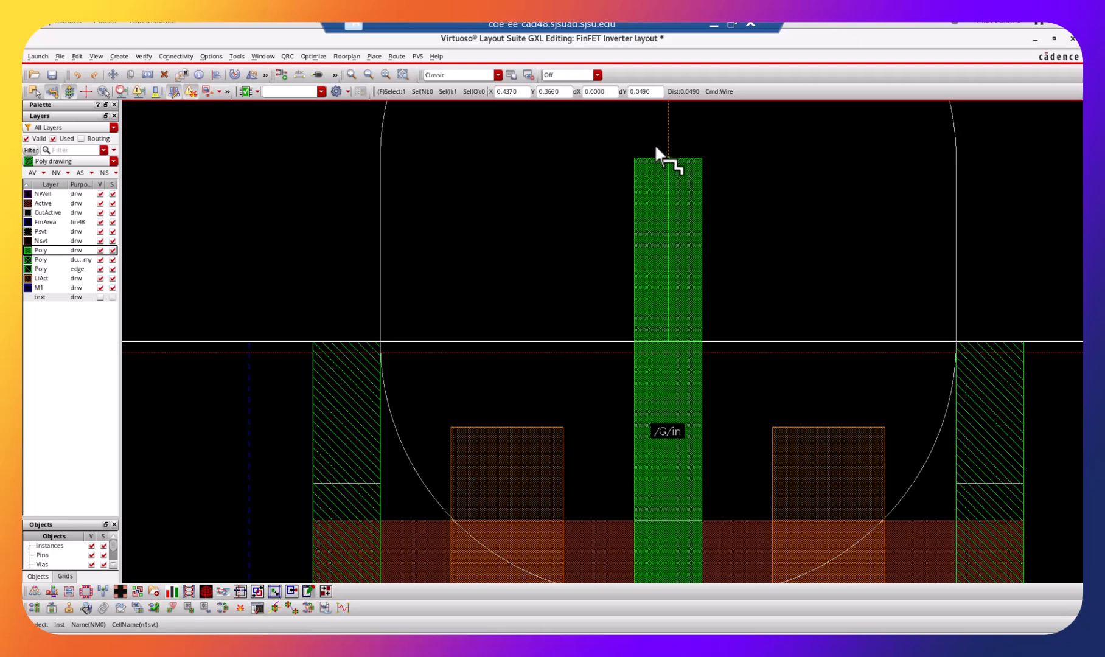
{"action": "left_click", "coordinate": [658, 128]}
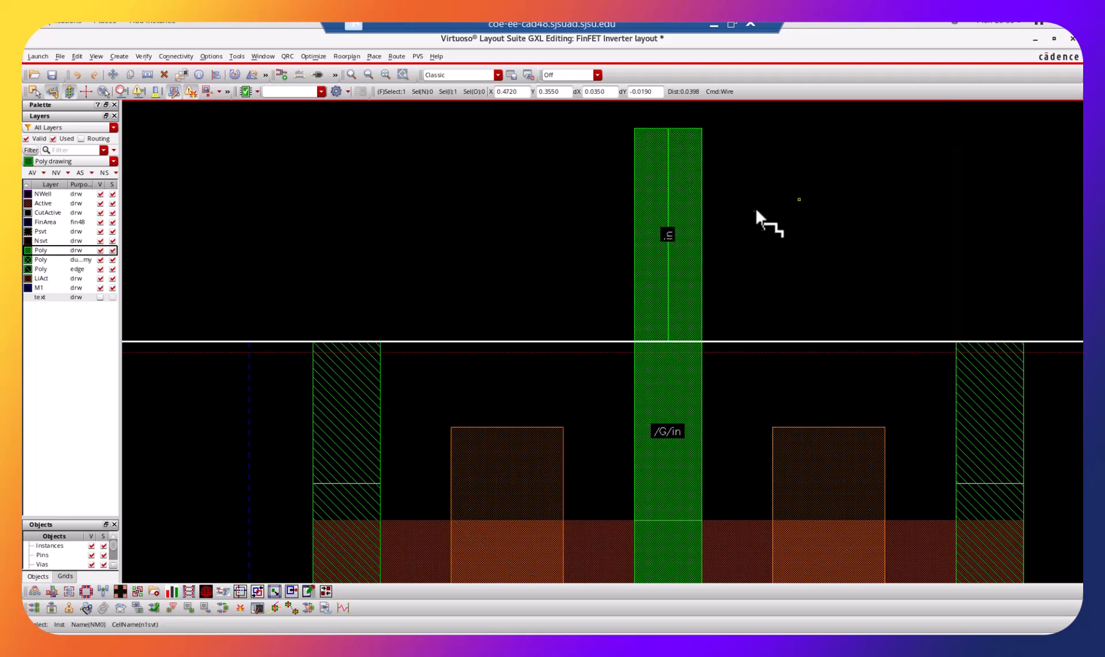
{"action": "key", "text": "Escape"}
List unused layers too, filter the layer list for "lipo", and make LiPo drawing the active layer.
{"action": "key", "text": "shift+z"}
{"action": "key", "text": "shift+z"}
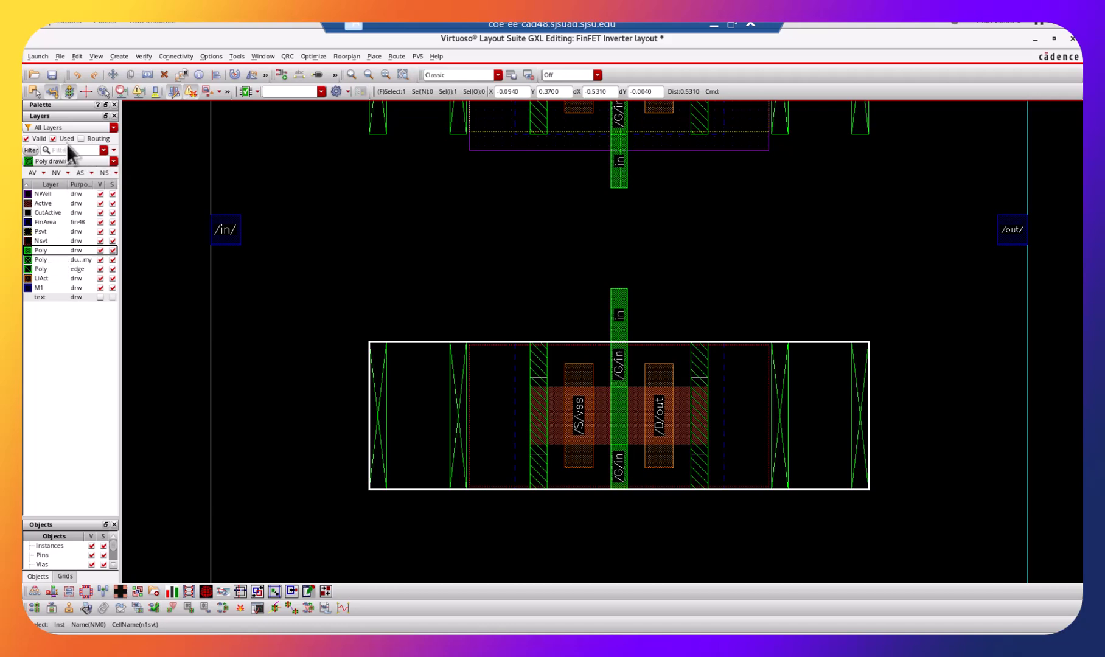
{"action": "left_click", "coordinate": [52, 140]}
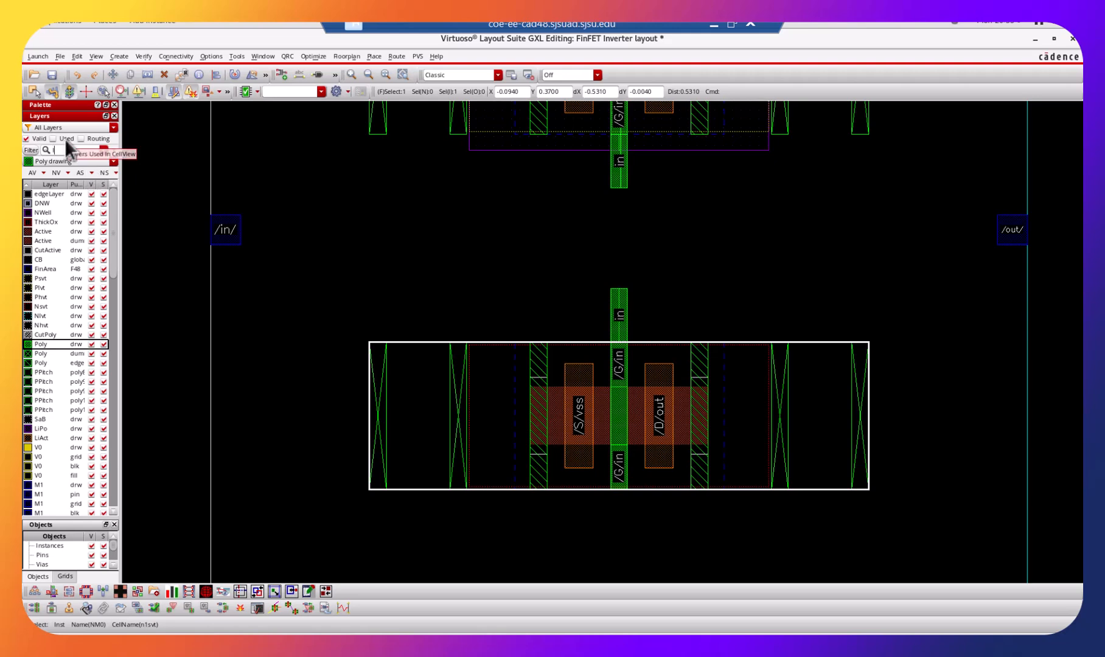
{"action": "type", "text": "lipo"}
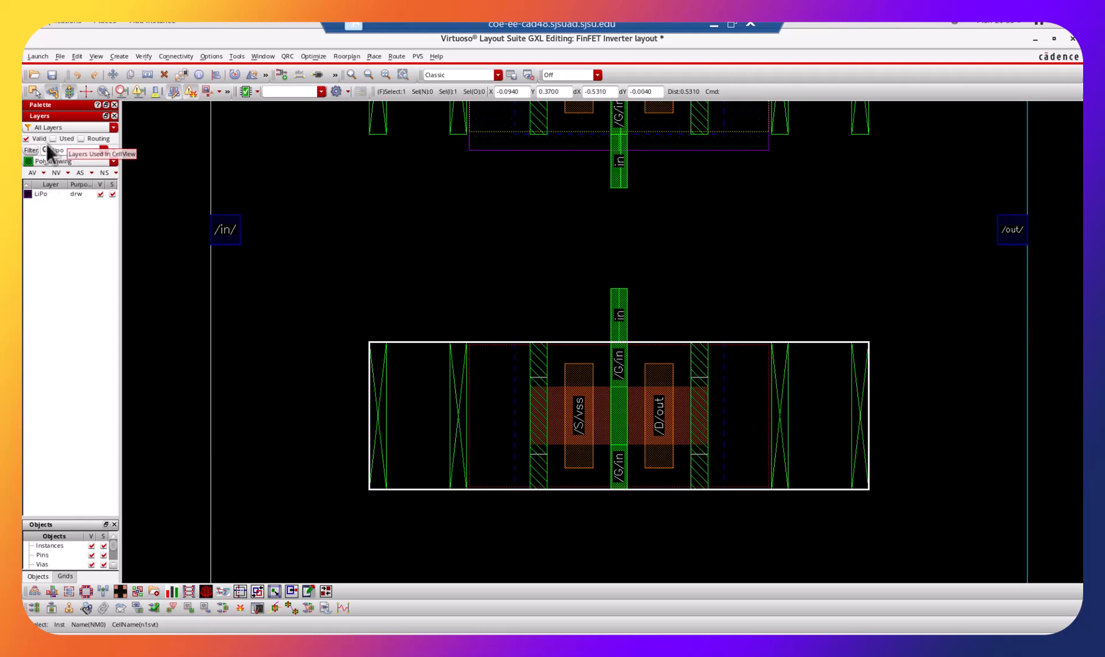
{"action": "left_click", "coordinate": [42, 192]}
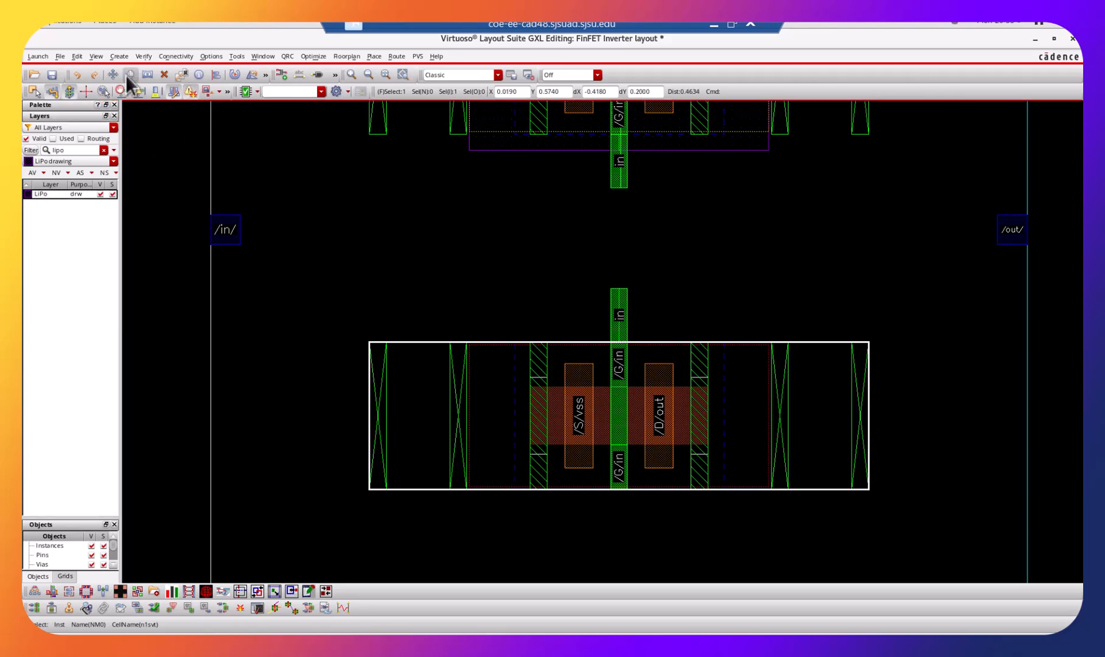
{"action": "left_click", "coordinate": [168, 55]}
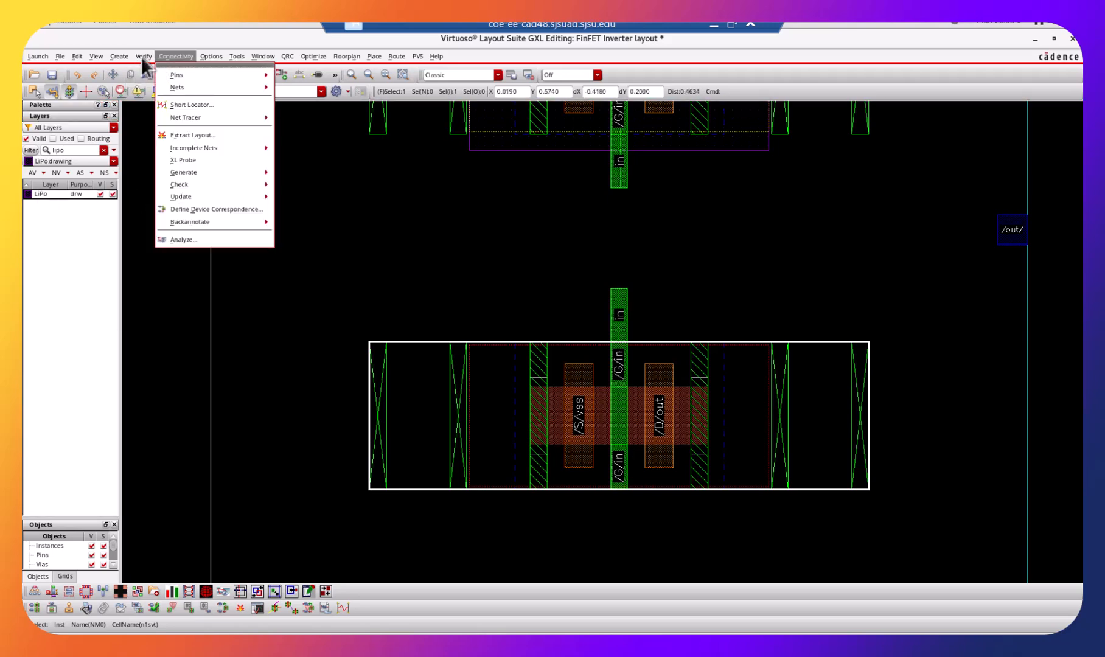
{"action": "mouse_move", "coordinate": [134, 87]}
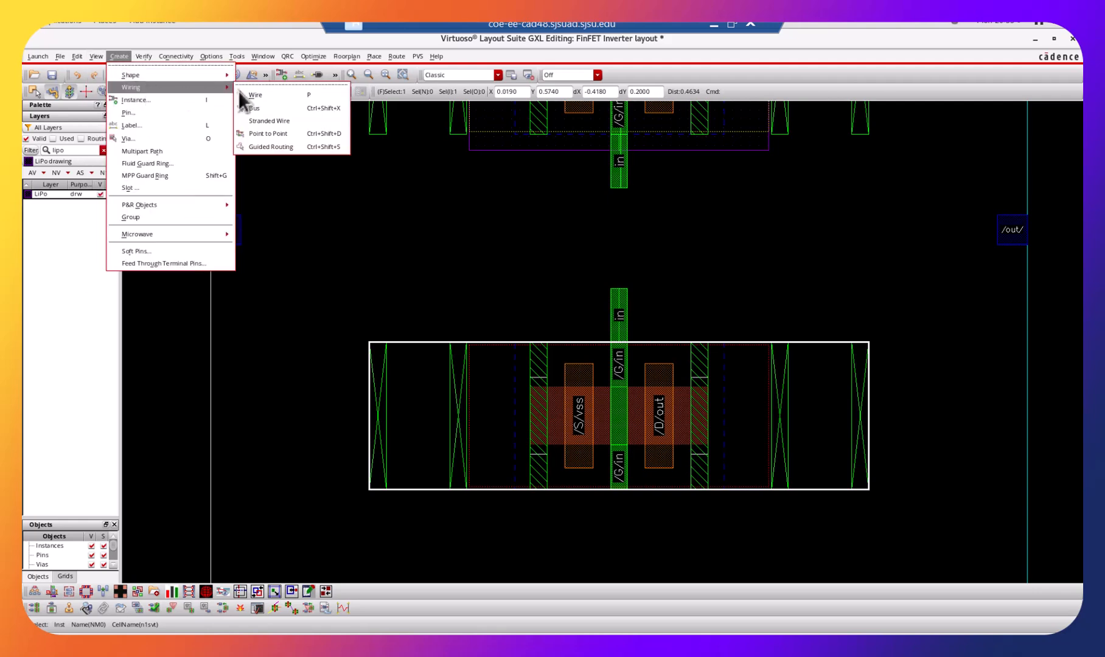
{"action": "left_click", "coordinate": [247, 94]}
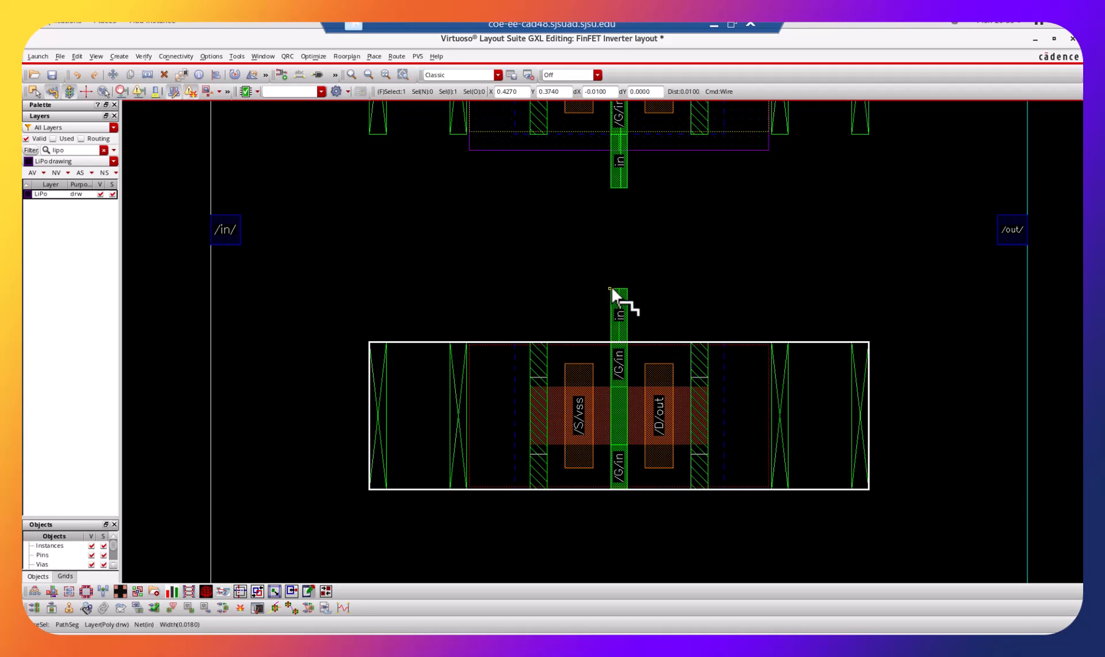
{"action": "left_click", "coordinate": [124, 56]}
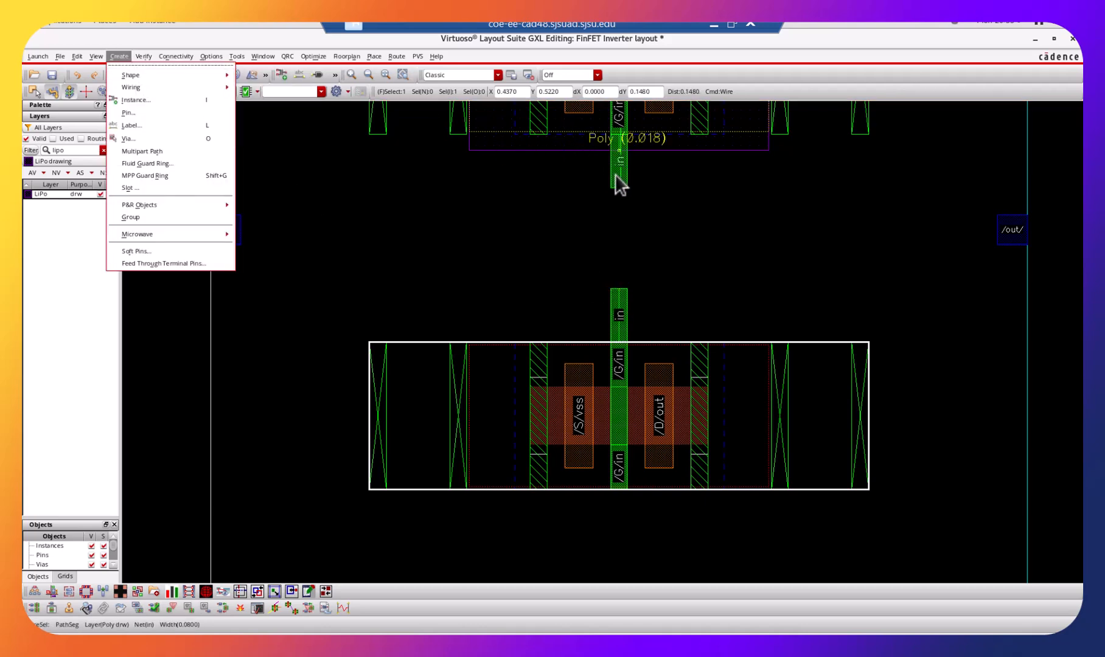
{"action": "key", "text": "Escape"}
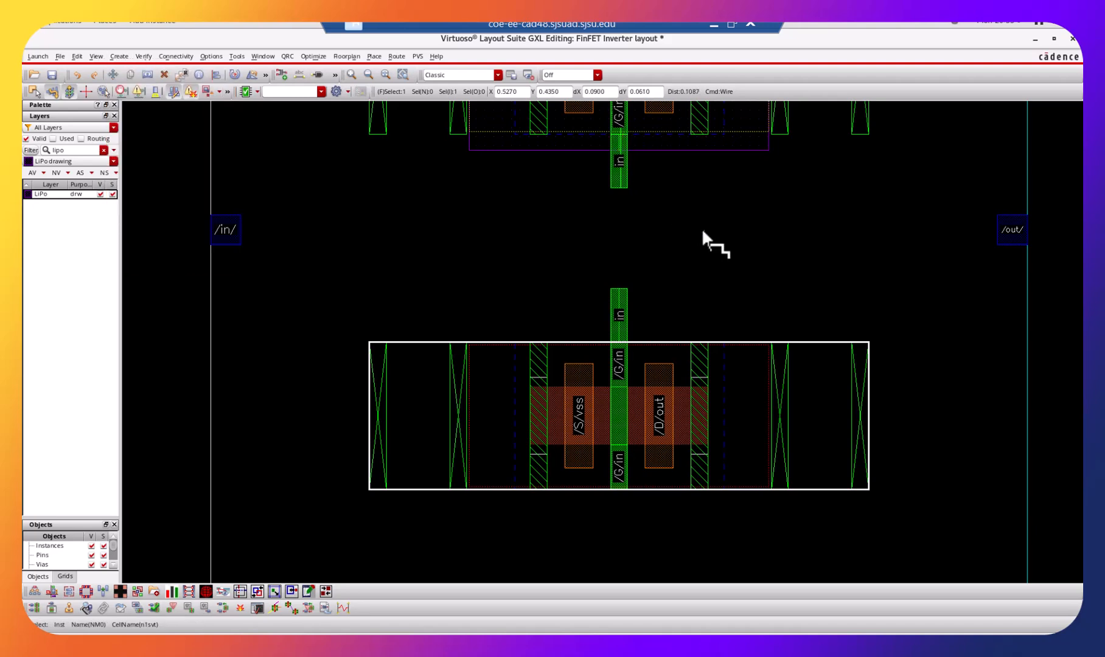
{"action": "key", "text": "ctrl+z"}
{"action": "scroll", "coordinate": [706, 235], "scroll_direction": "up", "scroll_amount": 1}
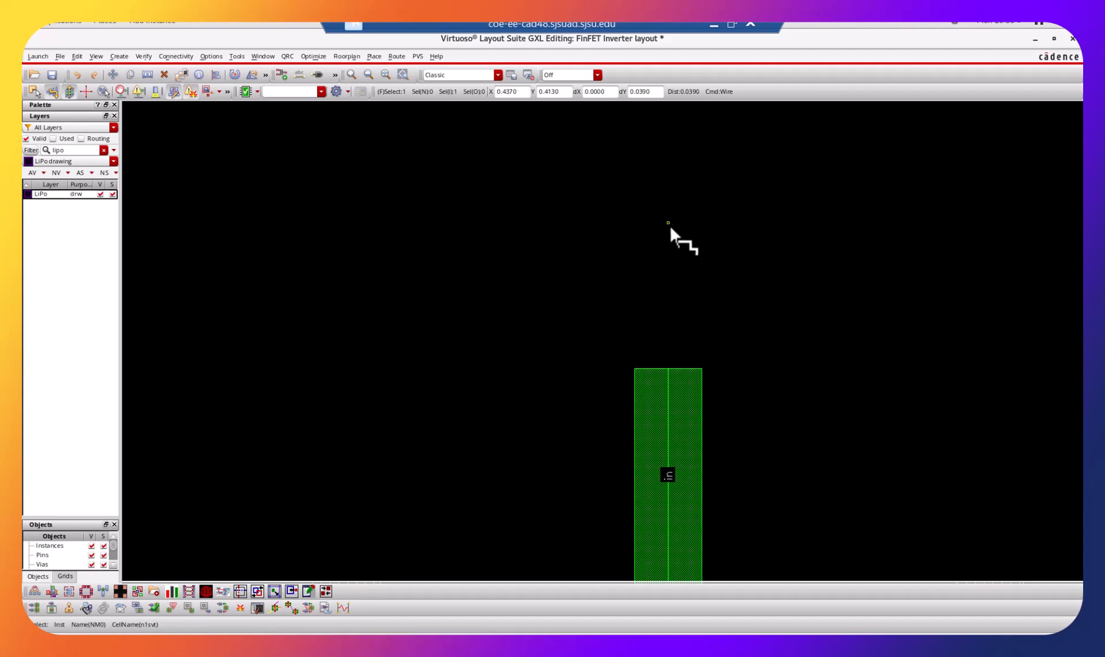
{"action": "scroll", "coordinate": [675, 227], "scroll_direction": "up", "scroll_amount": 1}
{"action": "scroll", "coordinate": [680, 229], "scroll_direction": "down", "scroll_amount": 4}
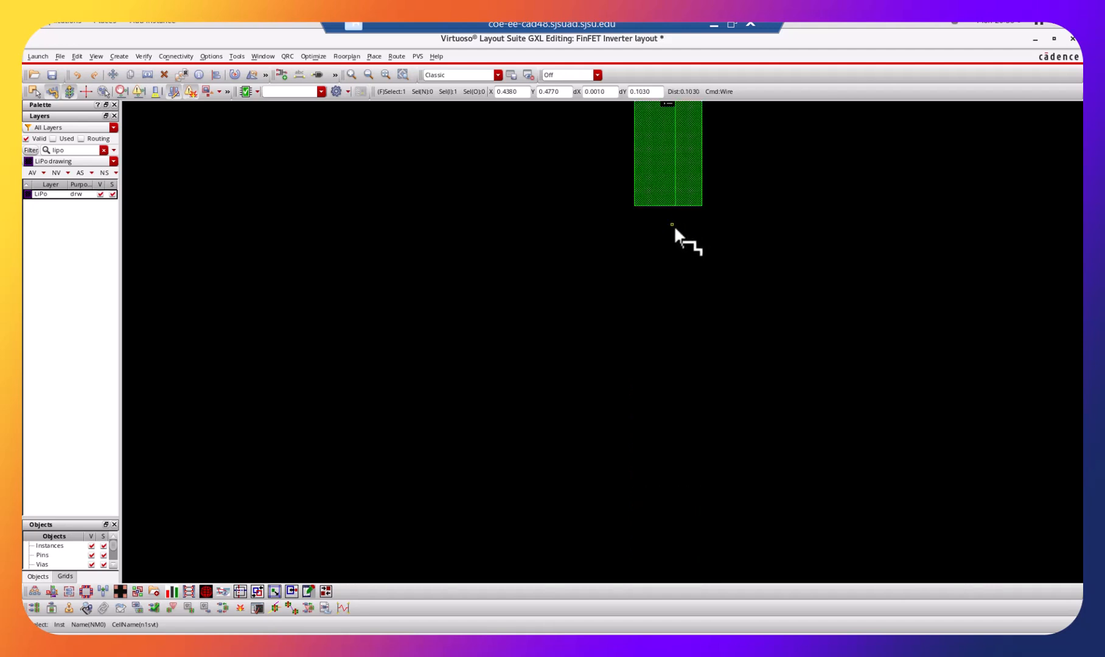
{"action": "scroll", "coordinate": [676, 229], "scroll_direction": "up", "scroll_amount": 4}
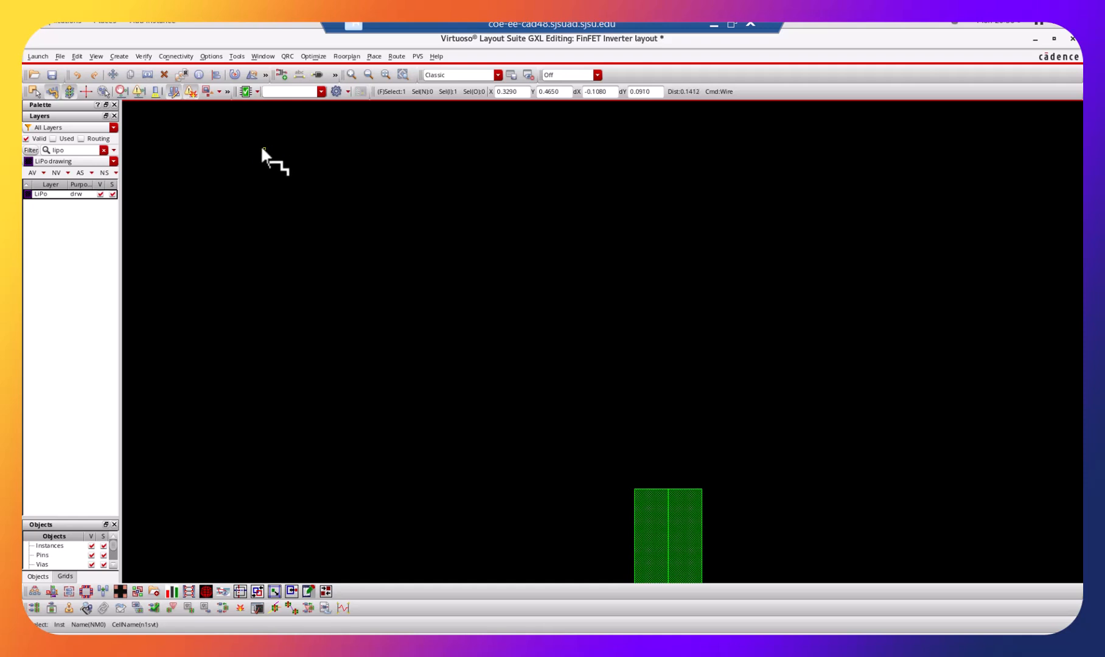
Draw a LiPo rectangle about 0.018 wide and 0.107 tall bridging the gap between the NMOS and PMOS Poly gate extensions.
{"action": "key", "text": "shift+z"}
{"action": "left_click", "coordinate": [117, 57]}
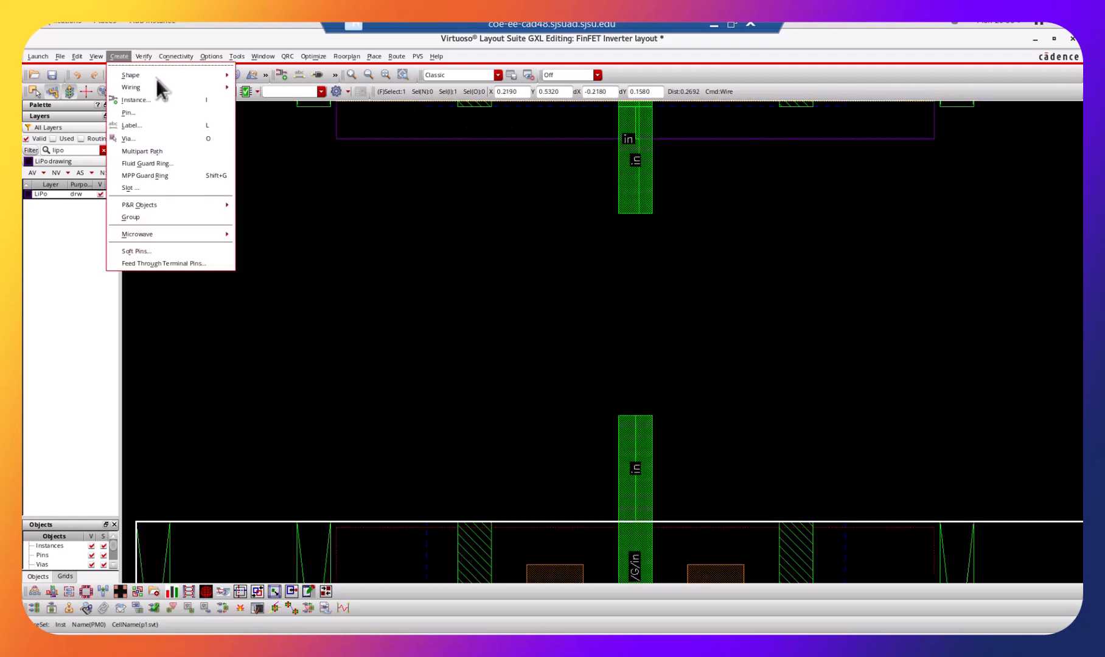
{"action": "mouse_move", "coordinate": [153, 74]}
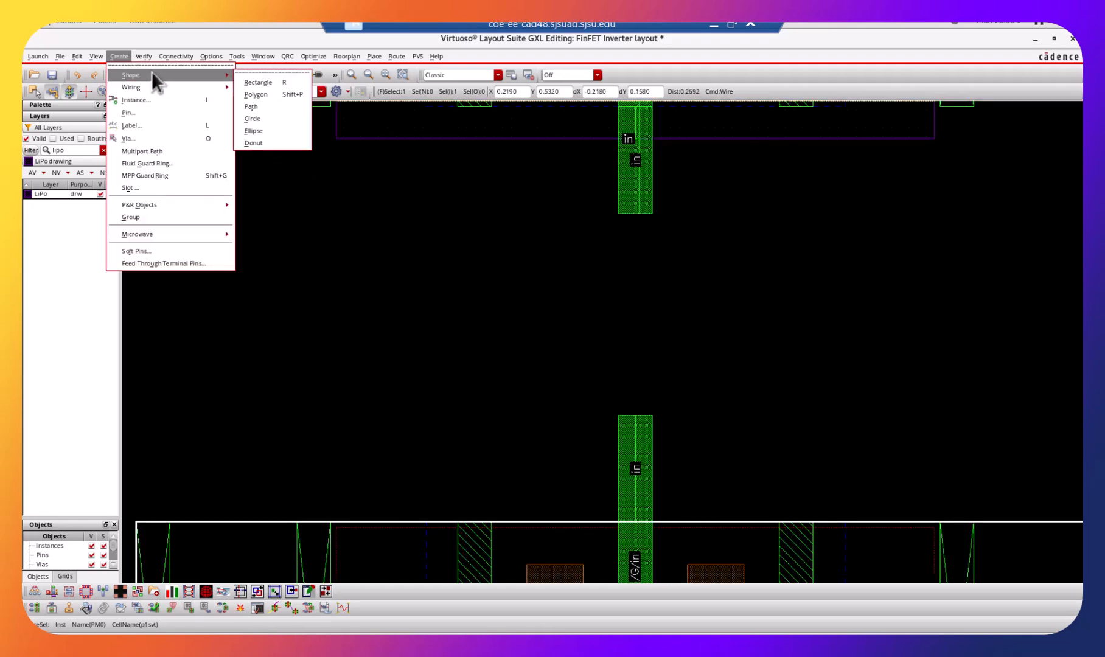
{"action": "left_click", "coordinate": [252, 82]}
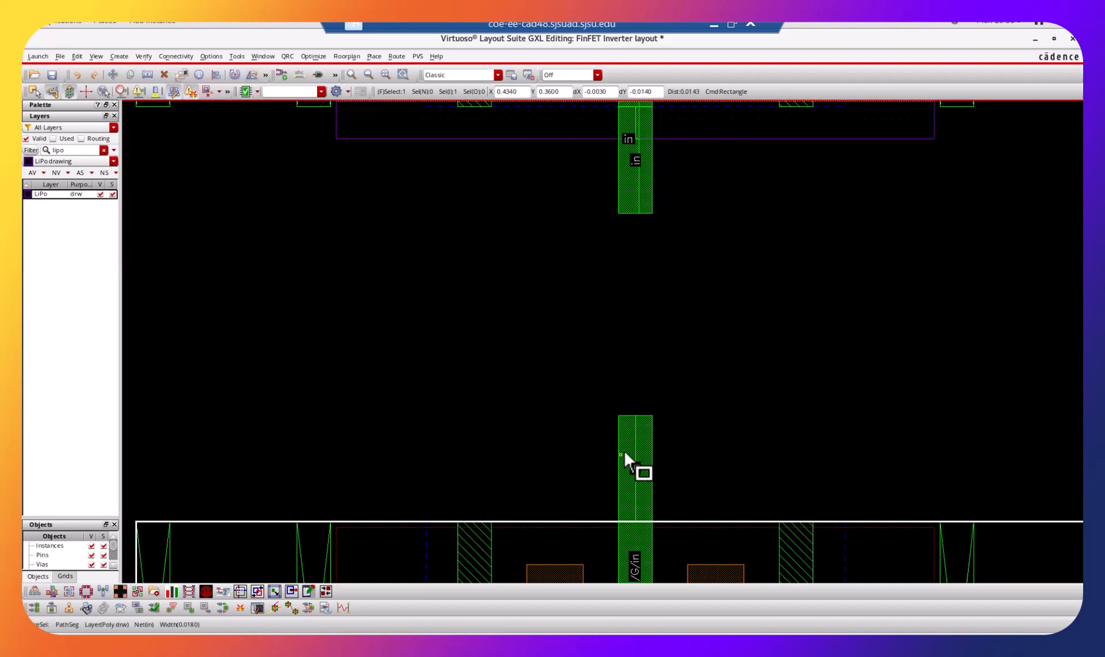
{"action": "left_click", "coordinate": [618, 415]}
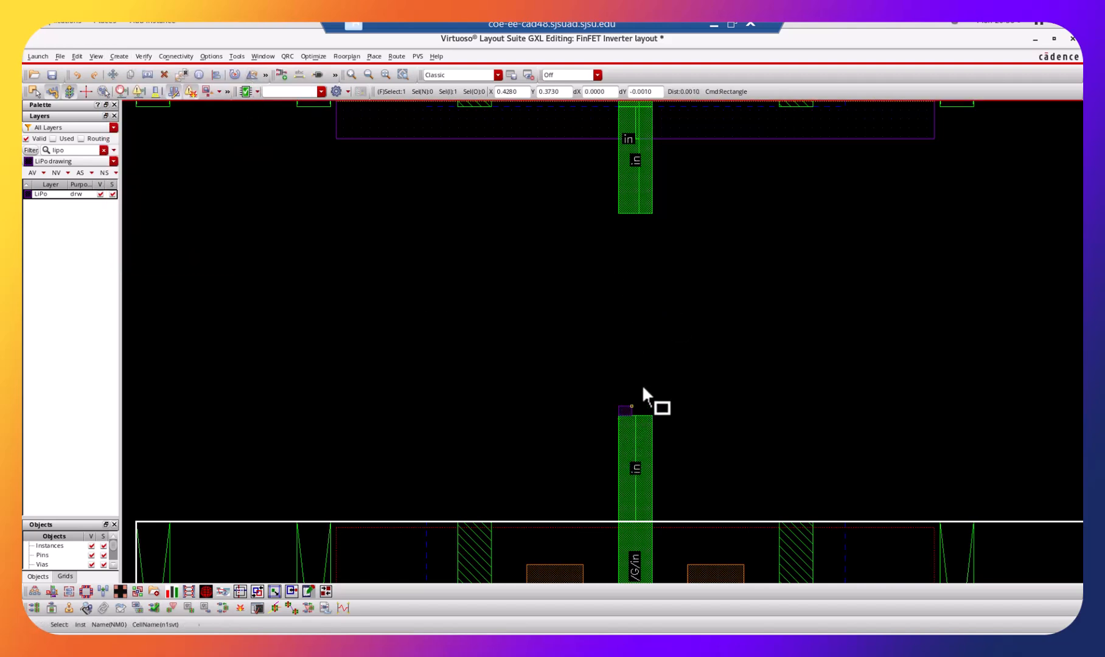
{"action": "left_click", "coordinate": [651, 214]}
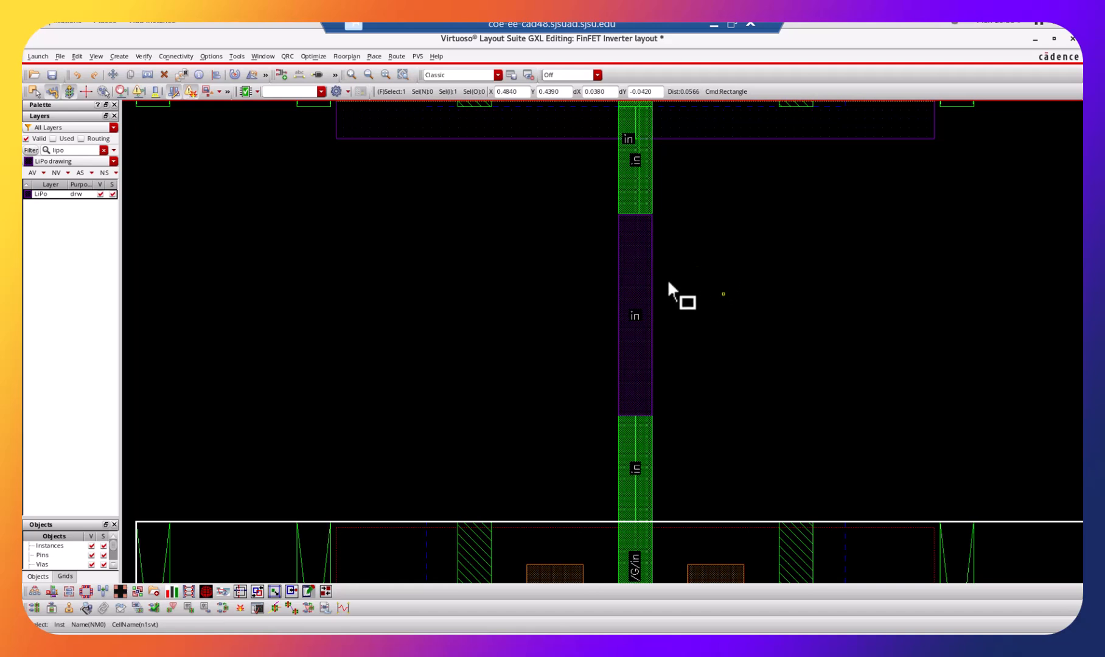
{"action": "key", "text": "shift+z"}
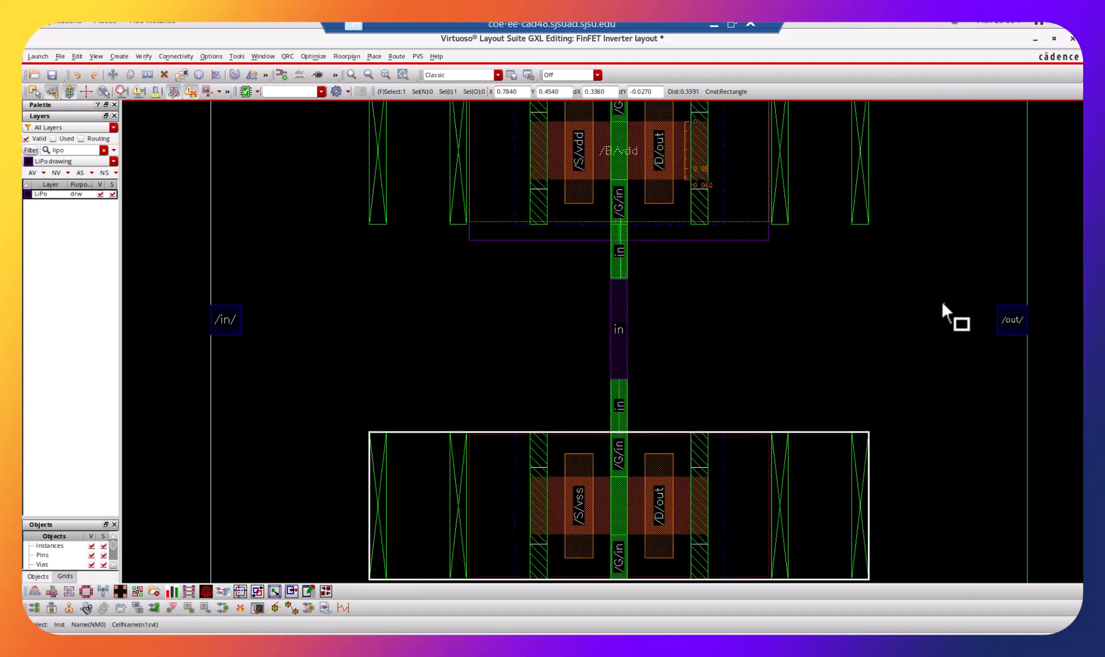
{"action": "key", "text": "ctrl+z"}
{"action": "key", "text": "ctrl+z"}
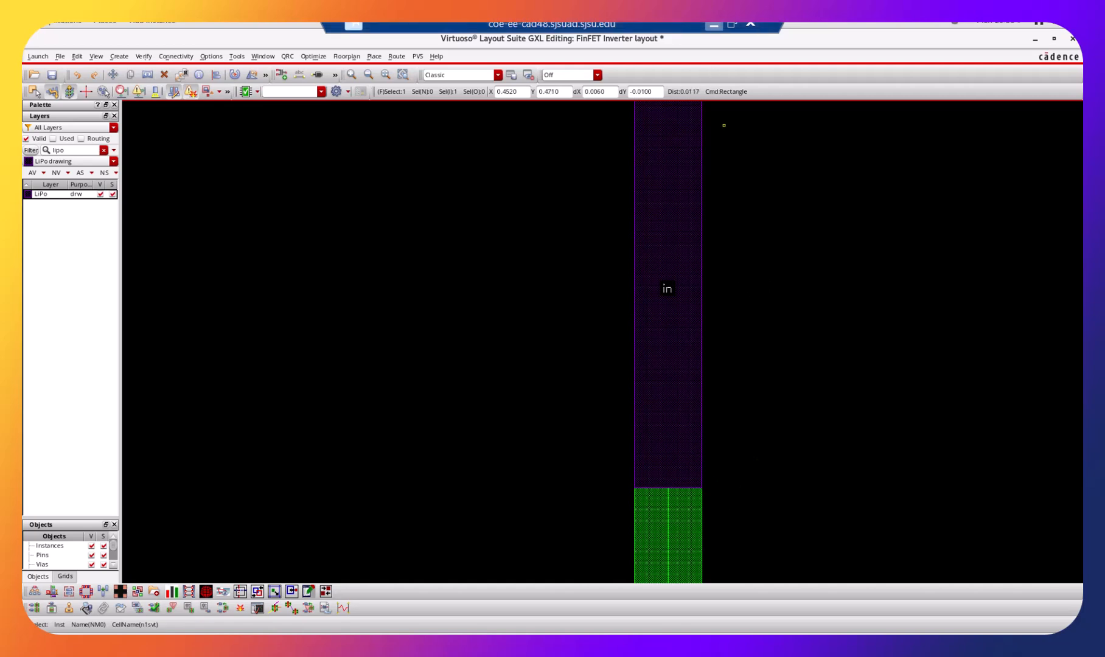
Switch to the running PowerPoint slide show and go to the Cadence 14nm process cross-section slide to examine its layer stack.
{"action": "left_click", "coordinate": [732, 25]}
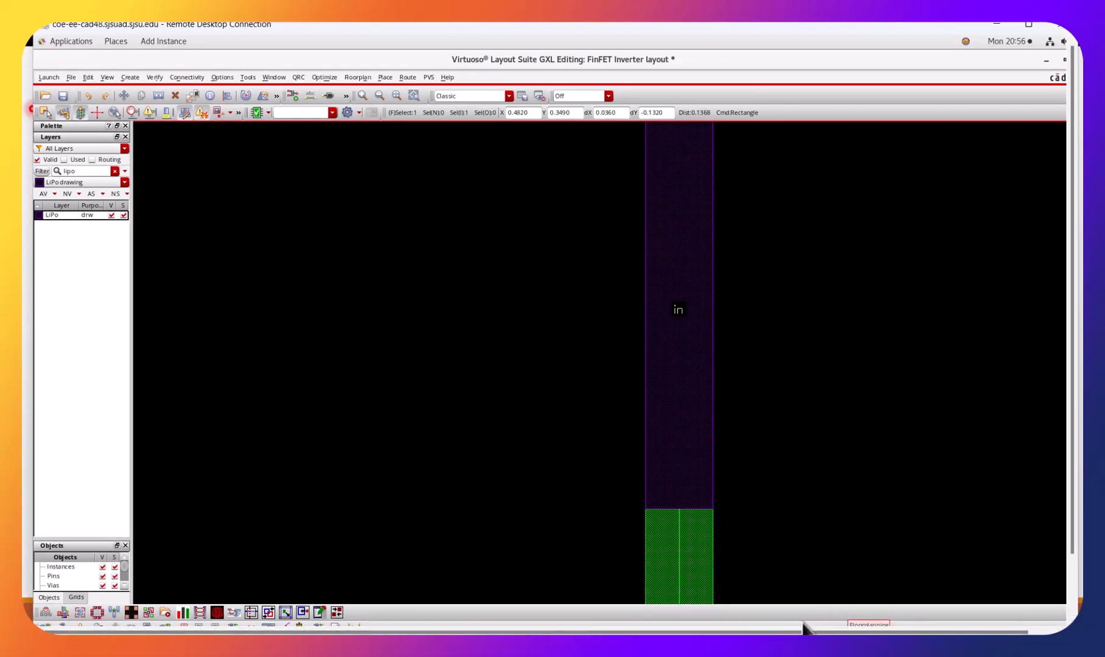
{"action": "mouse_move", "coordinate": [646, 651]}
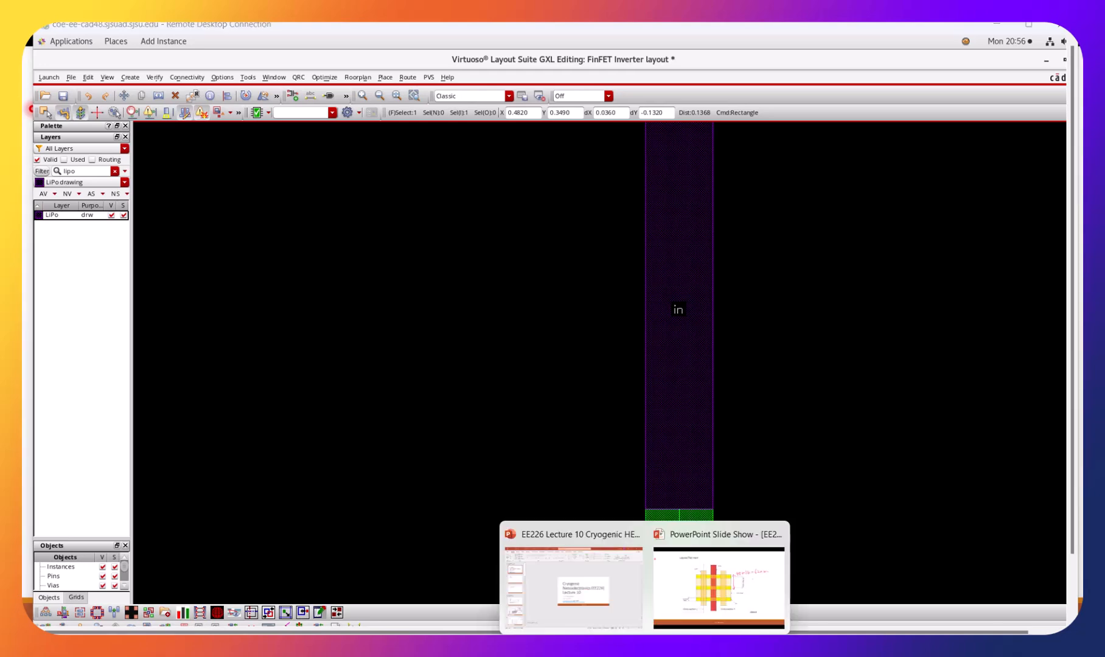
{"action": "left_click", "coordinate": [700, 533]}
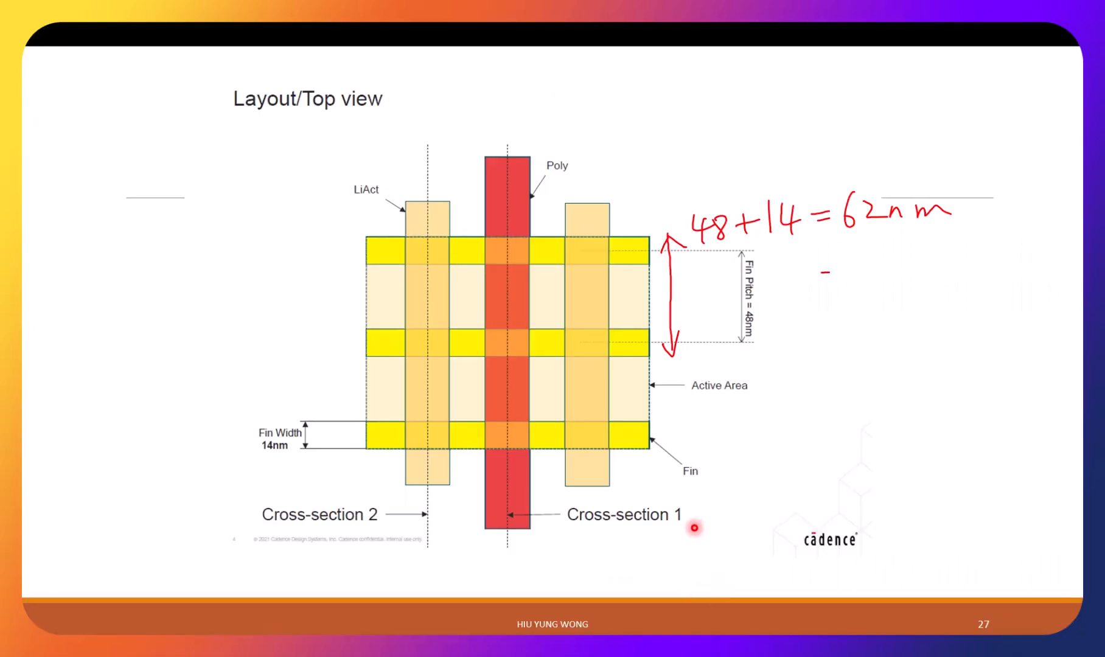
{"action": "left_click", "coordinate": [648, 570]}
{"action": "left_click", "coordinate": [644, 574]}
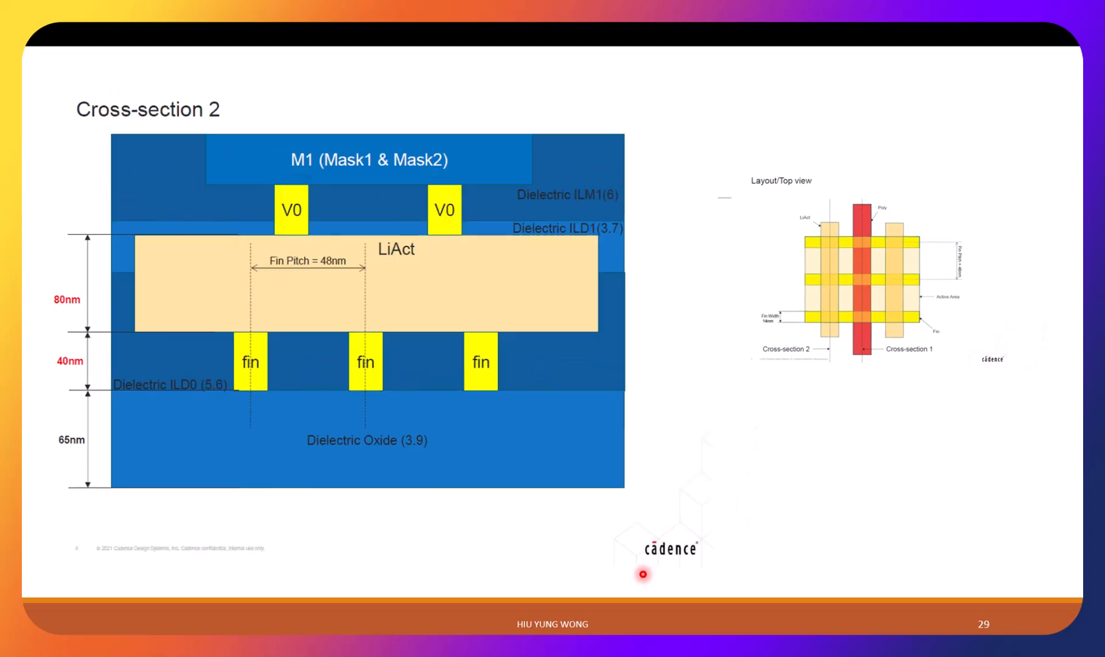
{"action": "key", "text": "Right"}
{"action": "key", "text": "Left"}
{"action": "key", "text": "Left"}
{"action": "key", "text": "Left"}
{"action": "key", "text": "Left"}
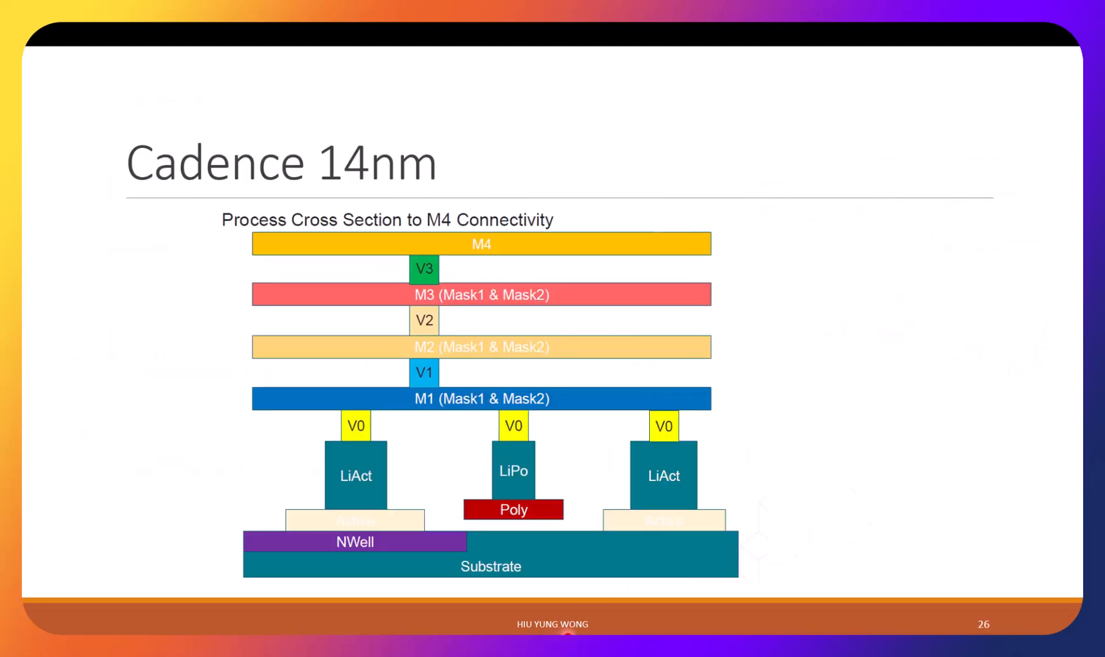
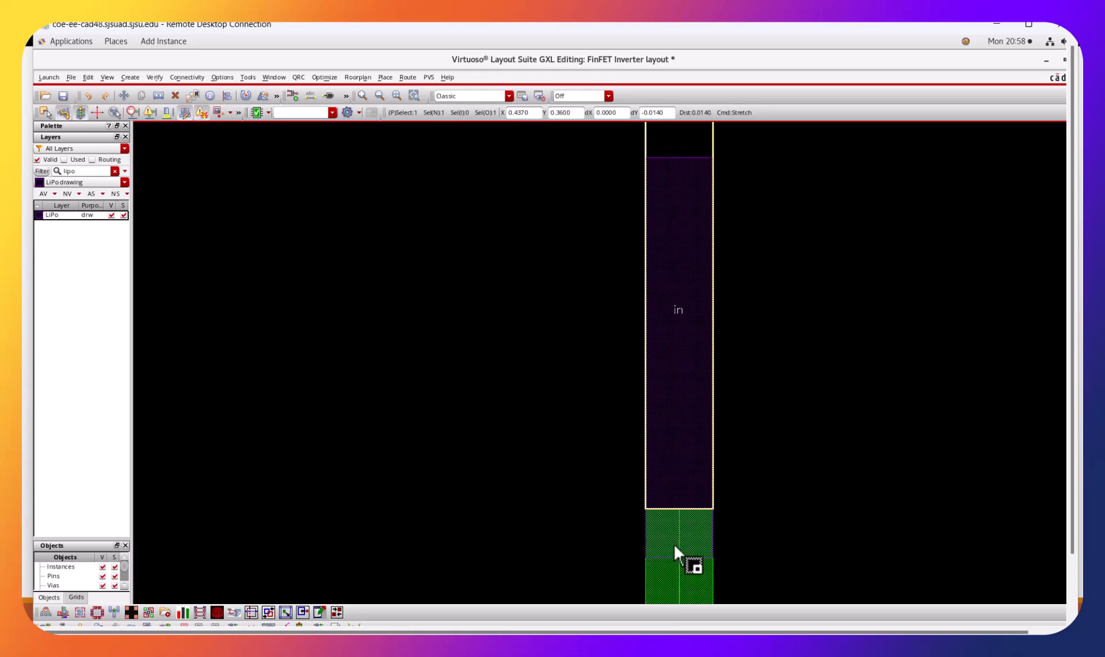
{"action": "key", "text": "Escape"}
{"action": "key", "text": "shift+z"}
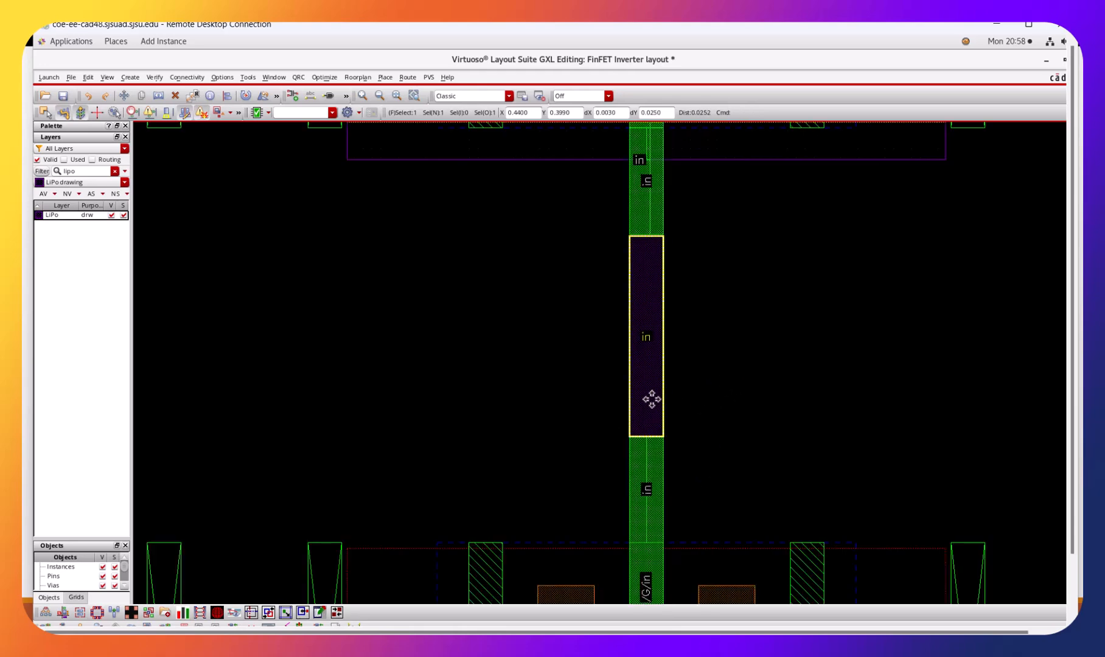
{"action": "left_click", "coordinate": [686, 417]}
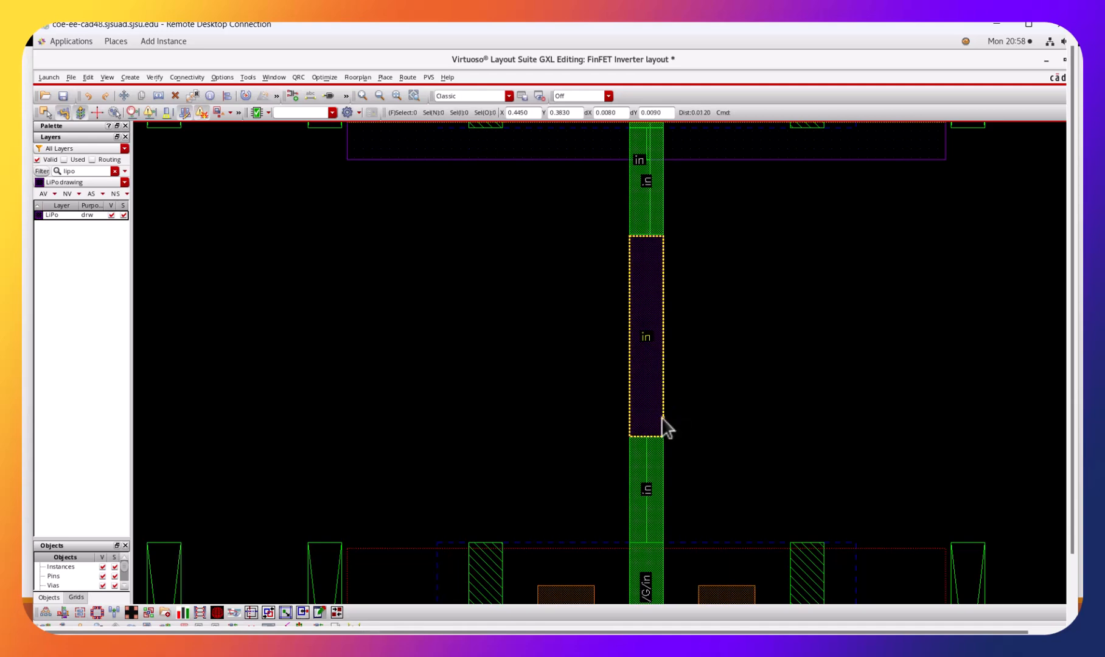
{"action": "left_click", "coordinate": [662, 419]}
{"action": "key", "text": "s"}
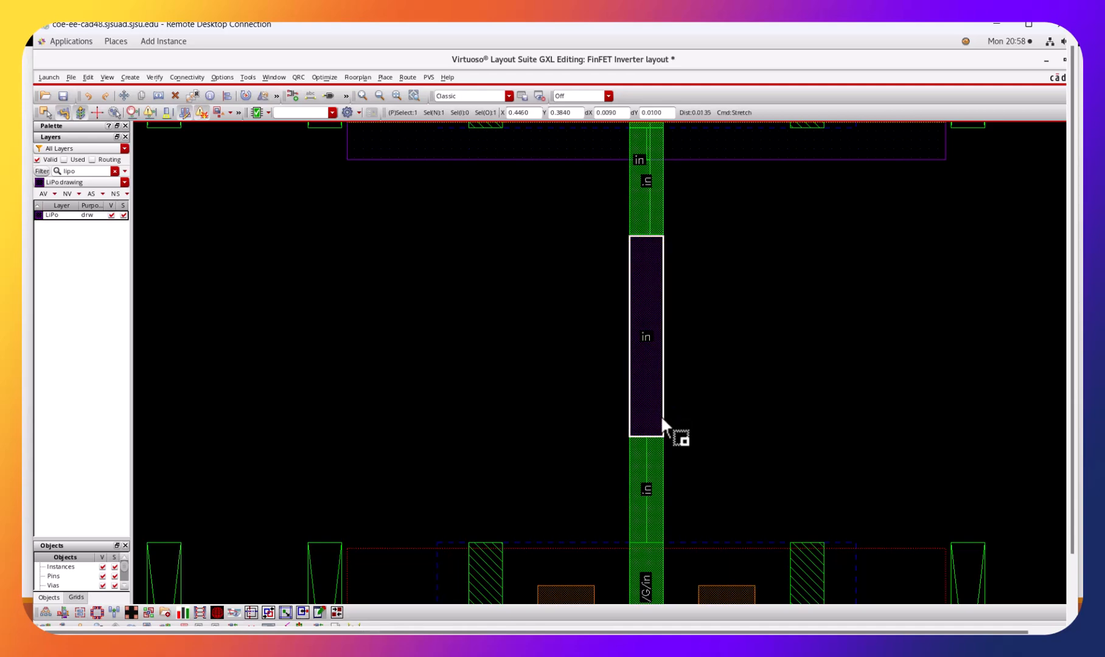
{"action": "left_click", "coordinate": [642, 436]}
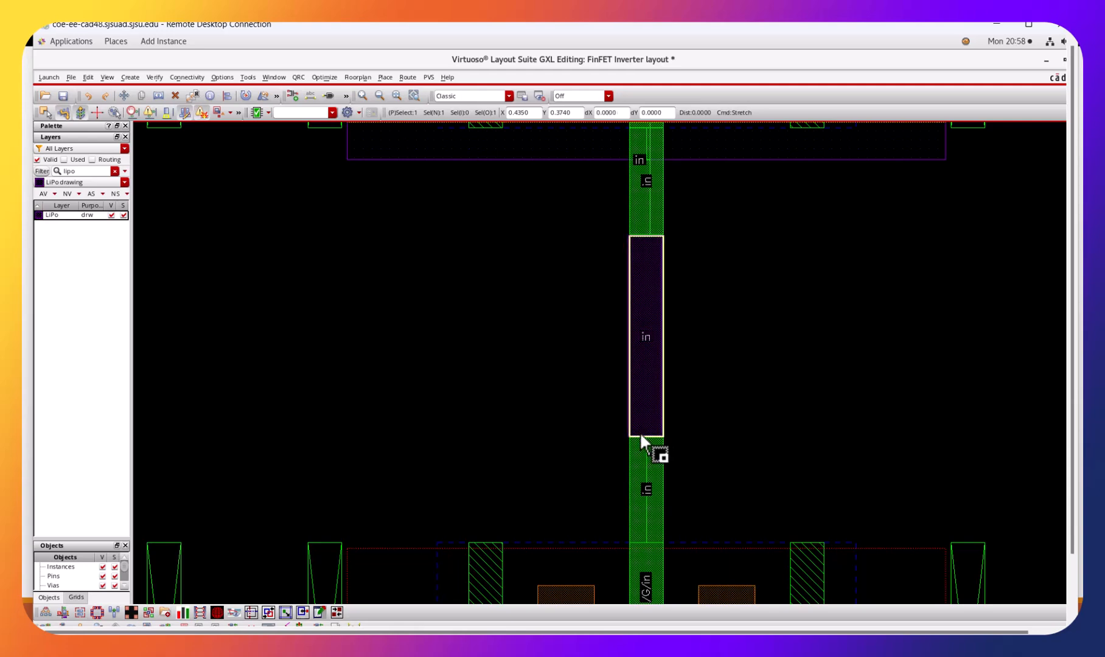
{"action": "key", "text": "Escape"}
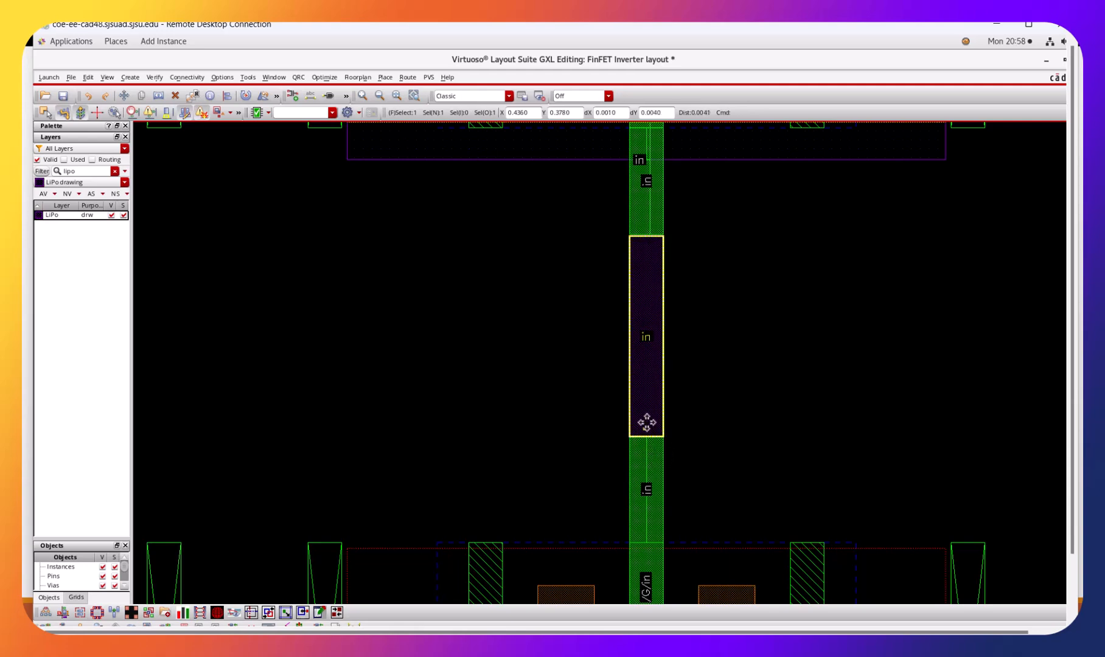
{"action": "key", "text": "shift+z"}
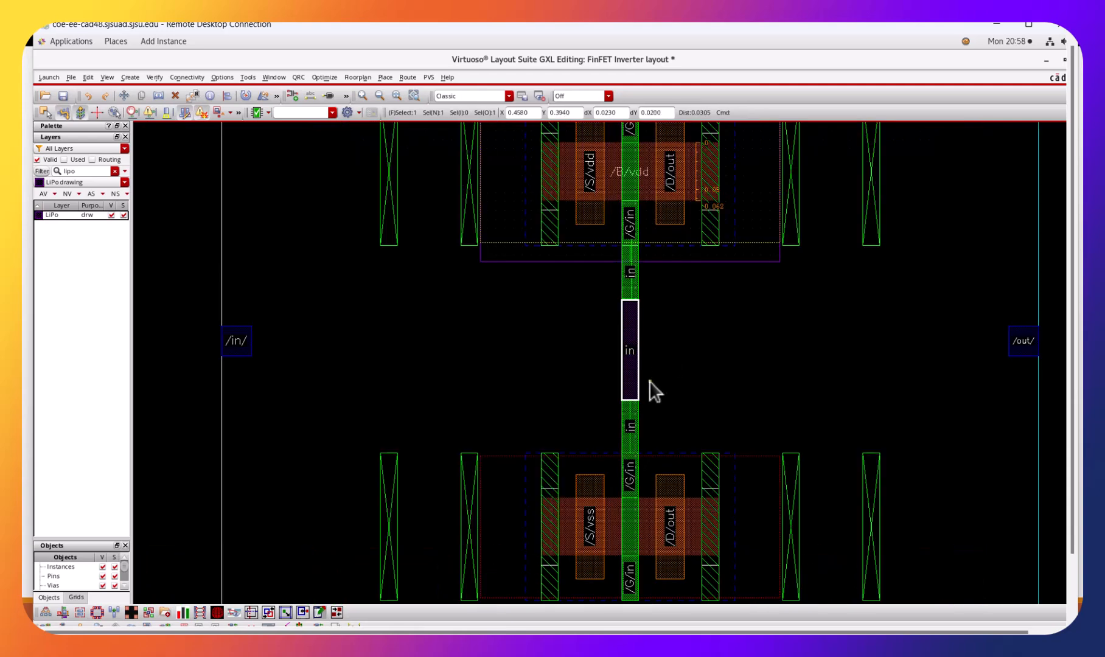
{"action": "key", "text": "ctrl+z"}
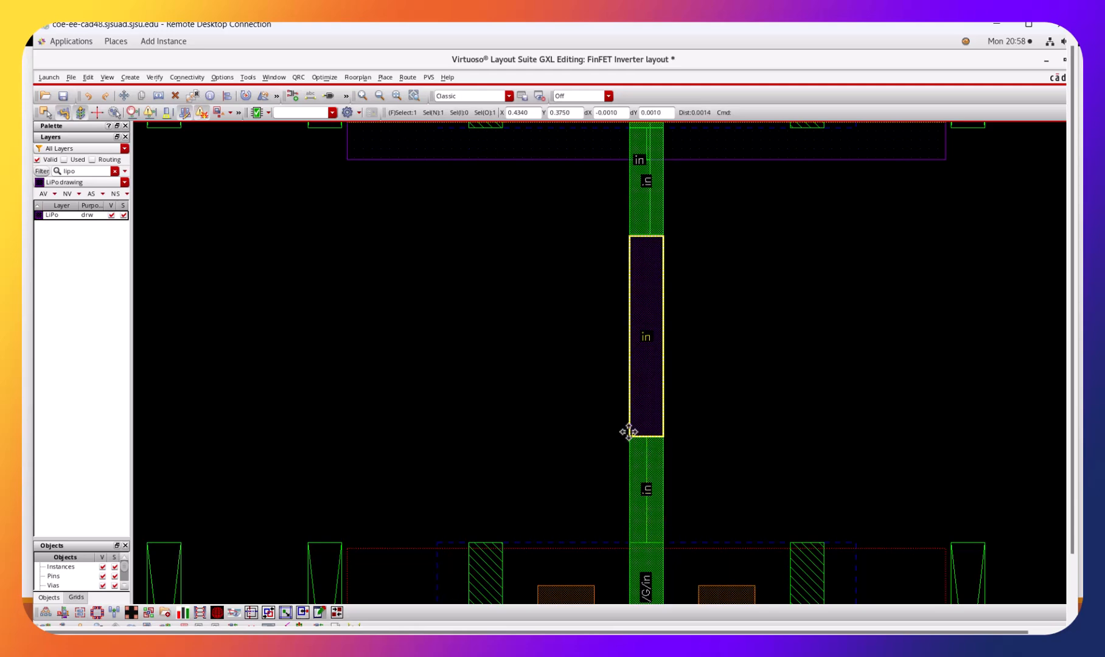
Stretch the LiPo rectangle's bottom edge down about 0.024 and its top edge up, overlapping the NMOS and PMOS Poly gate extensions.
{"action": "left_click", "coordinate": [66, 215]}
{"action": "left_click", "coordinate": [462, 276]}
{"action": "key", "text": "s"}
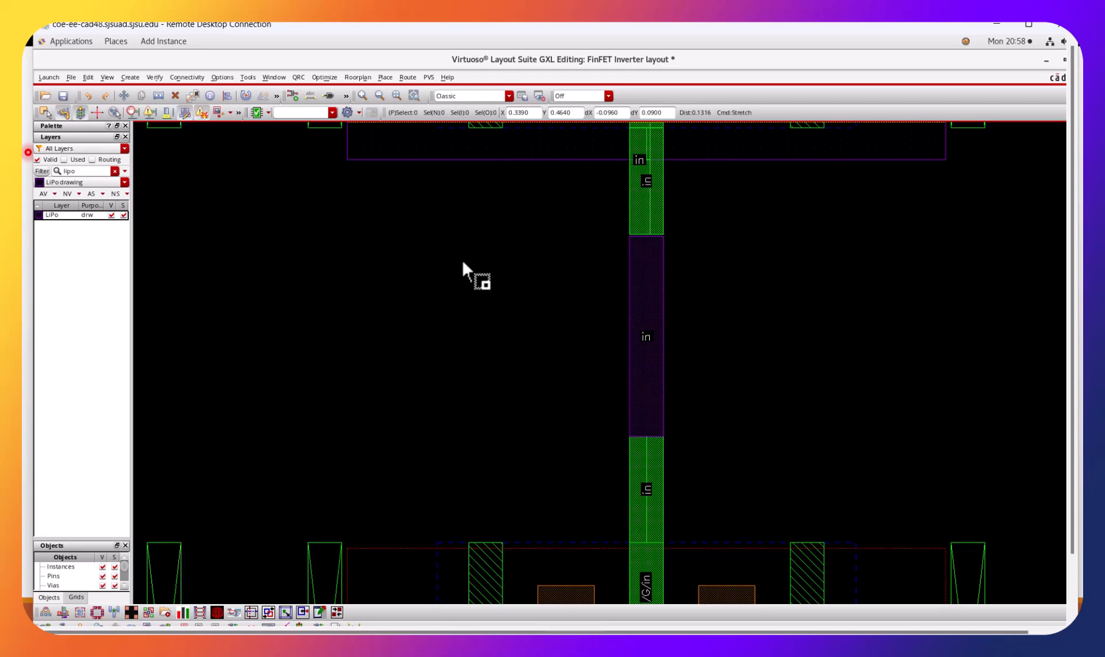
{"action": "left_click", "coordinate": [654, 436]}
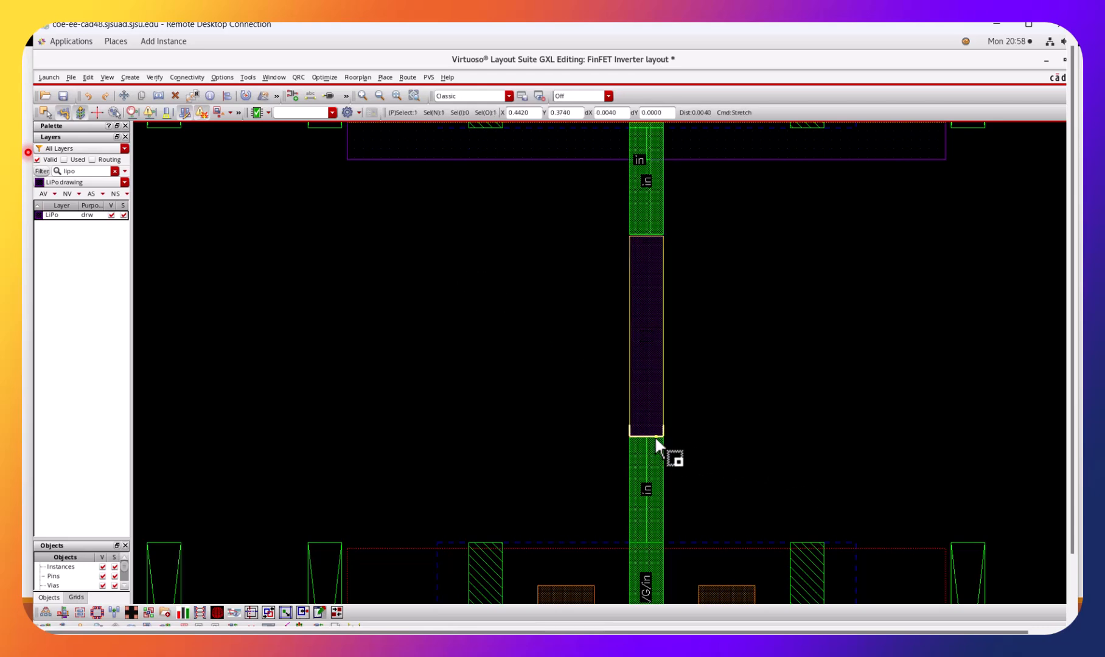
{"action": "left_click", "coordinate": [648, 483]}
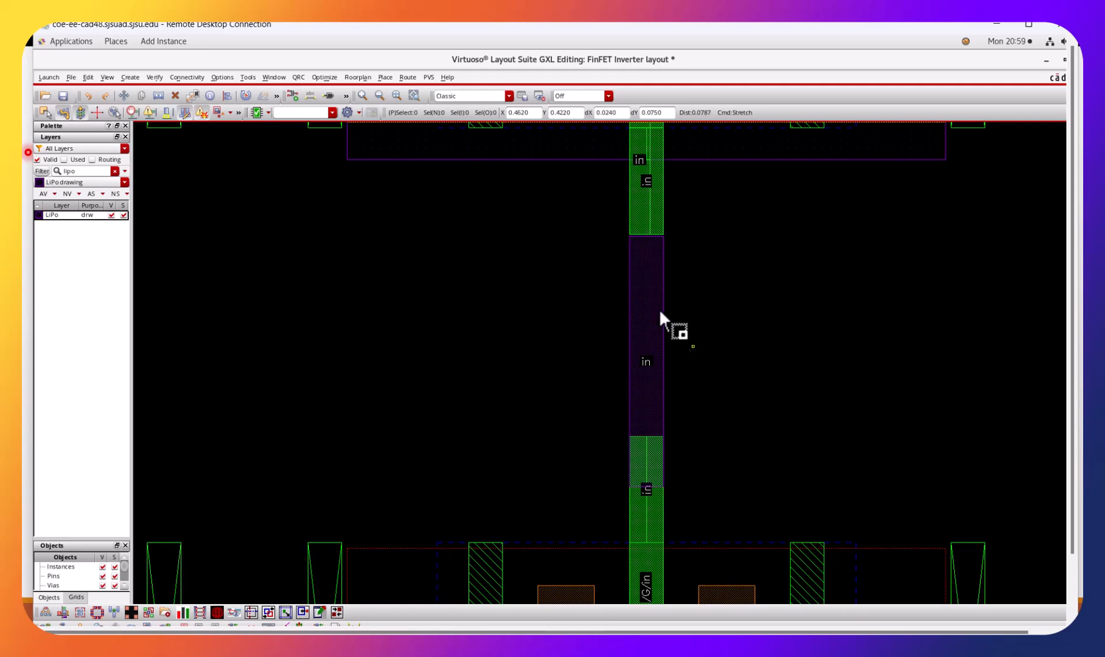
{"action": "left_click", "coordinate": [648, 236]}
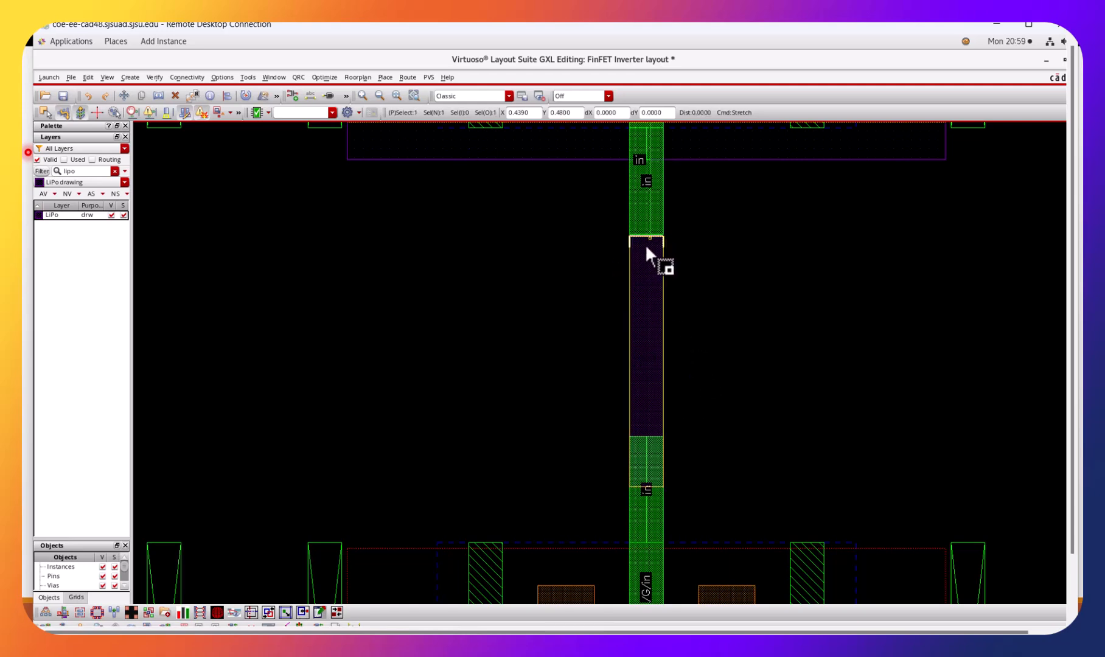
{"action": "left_click", "coordinate": [644, 180]}
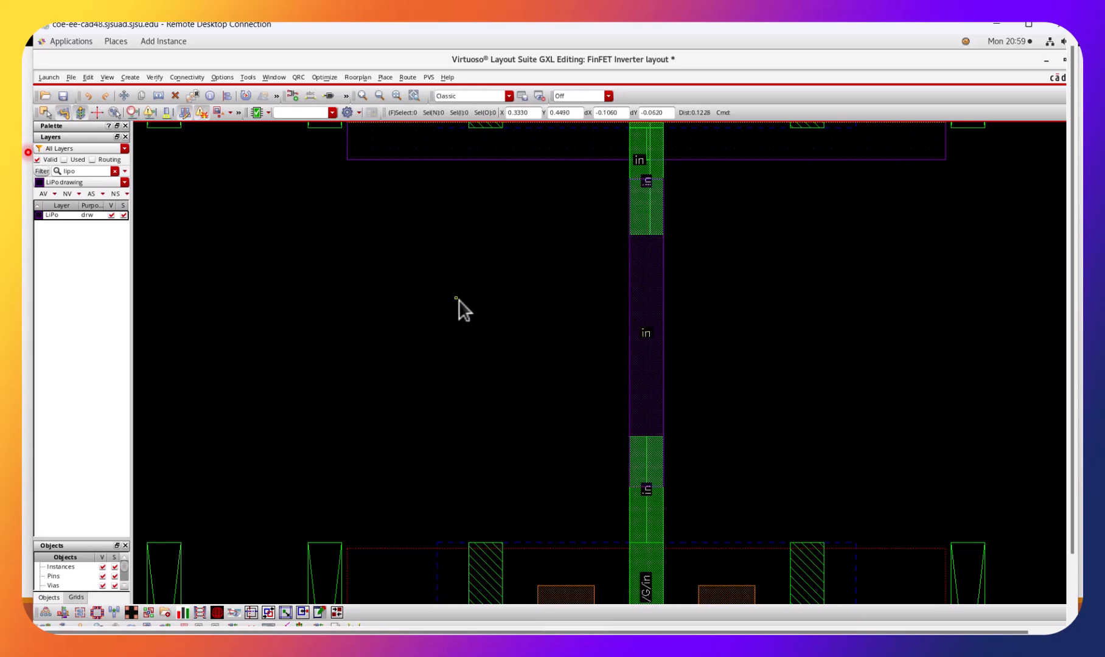
Place a single M1_LiPo via with one row and one column near the middle of the LiPo strip between the gates.
{"action": "key", "text": "shift+z"}
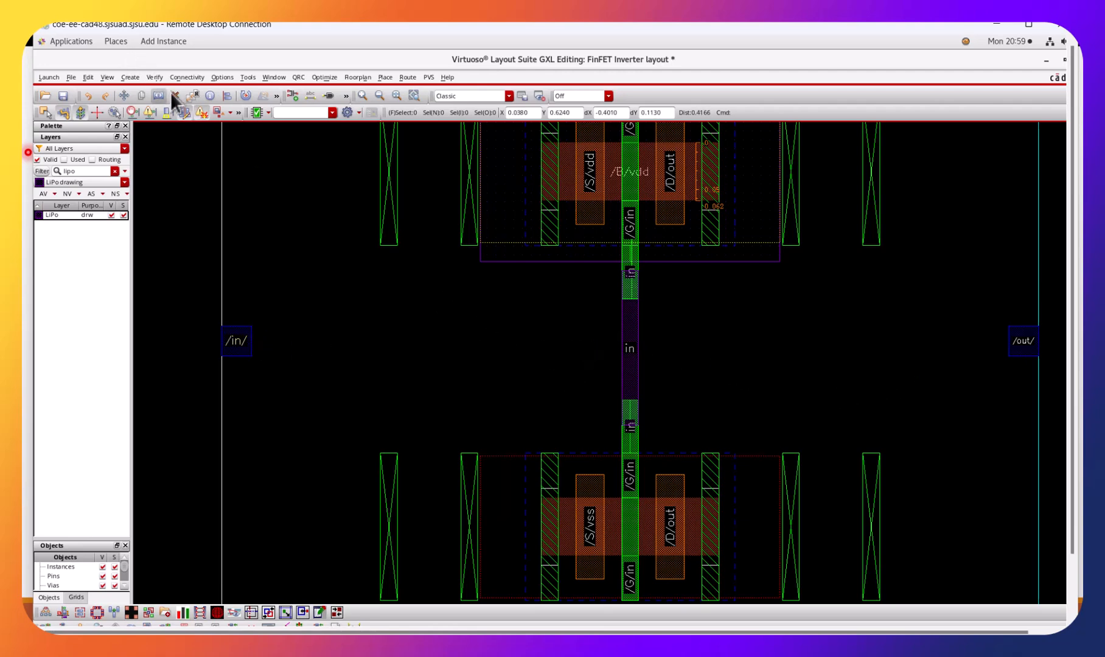
{"action": "left_click", "coordinate": [136, 77]}
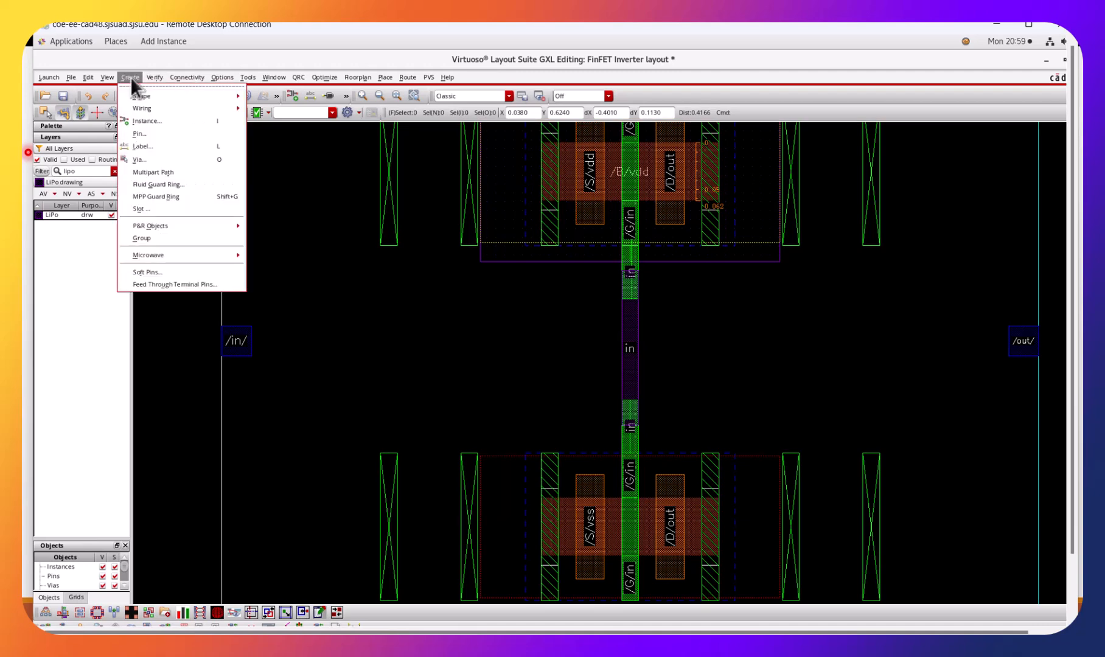
{"action": "left_click", "coordinate": [151, 159]}
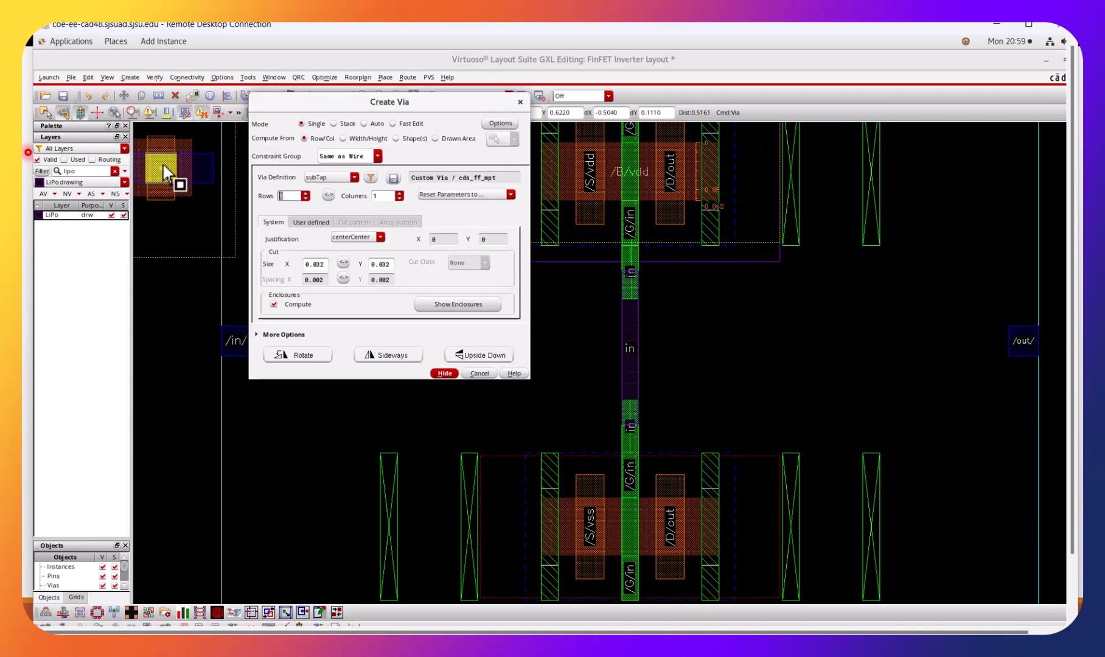
{"action": "left_click", "coordinate": [353, 177]}
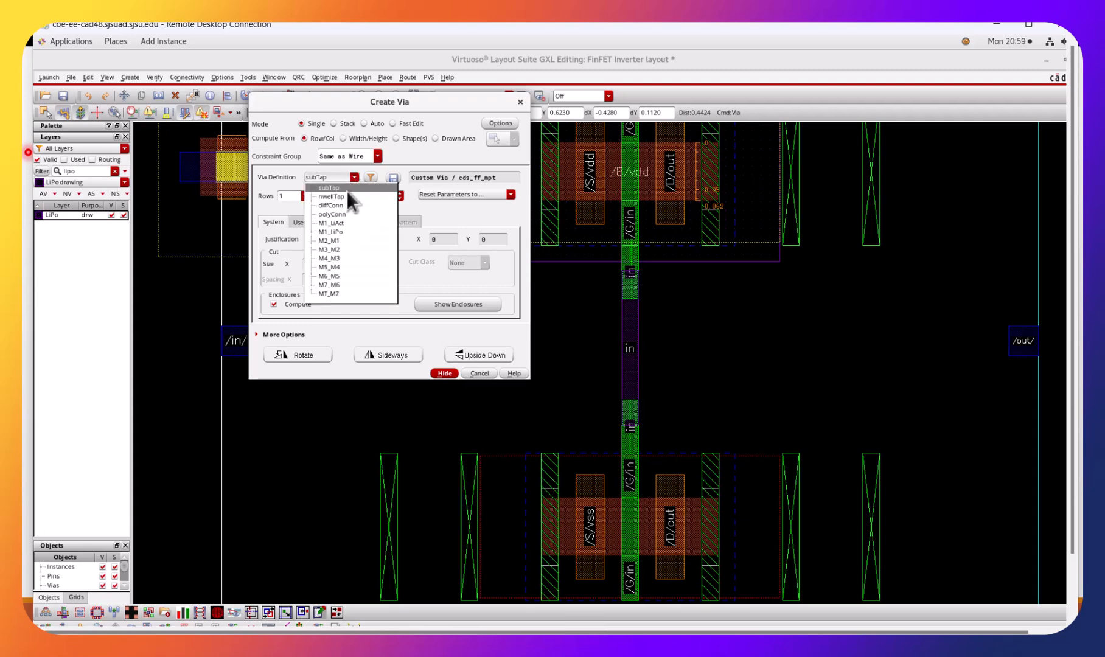
{"action": "left_click", "coordinate": [345, 213]}
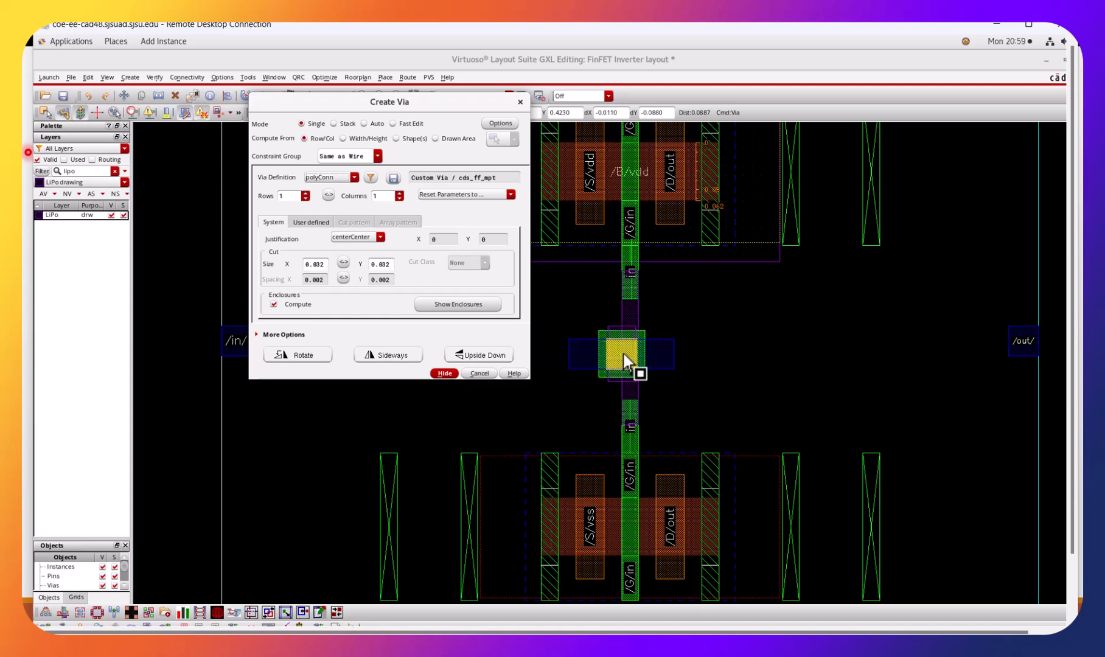
{"action": "left_click", "coordinate": [354, 176]}
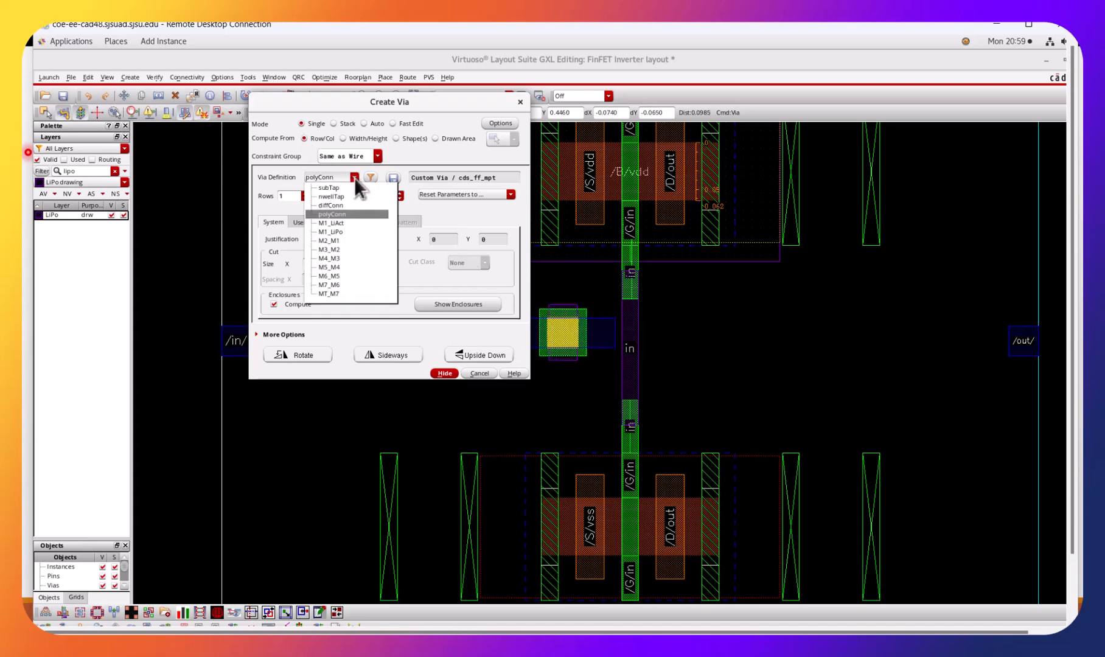
{"action": "left_click", "coordinate": [346, 231]}
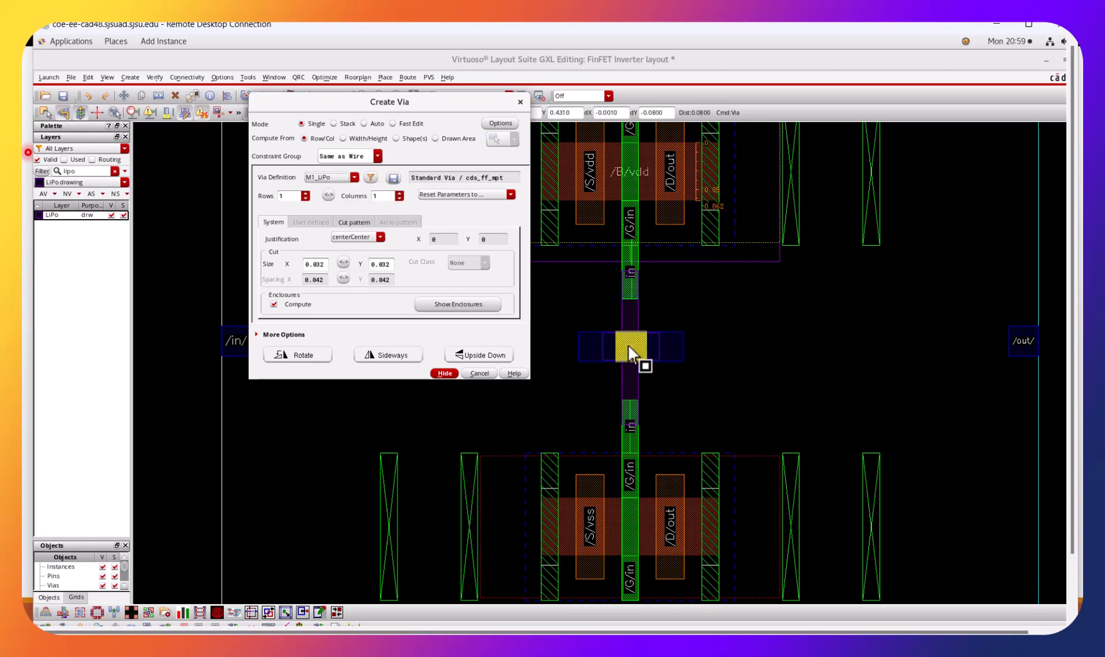
{"action": "left_click", "coordinate": [628, 346]}
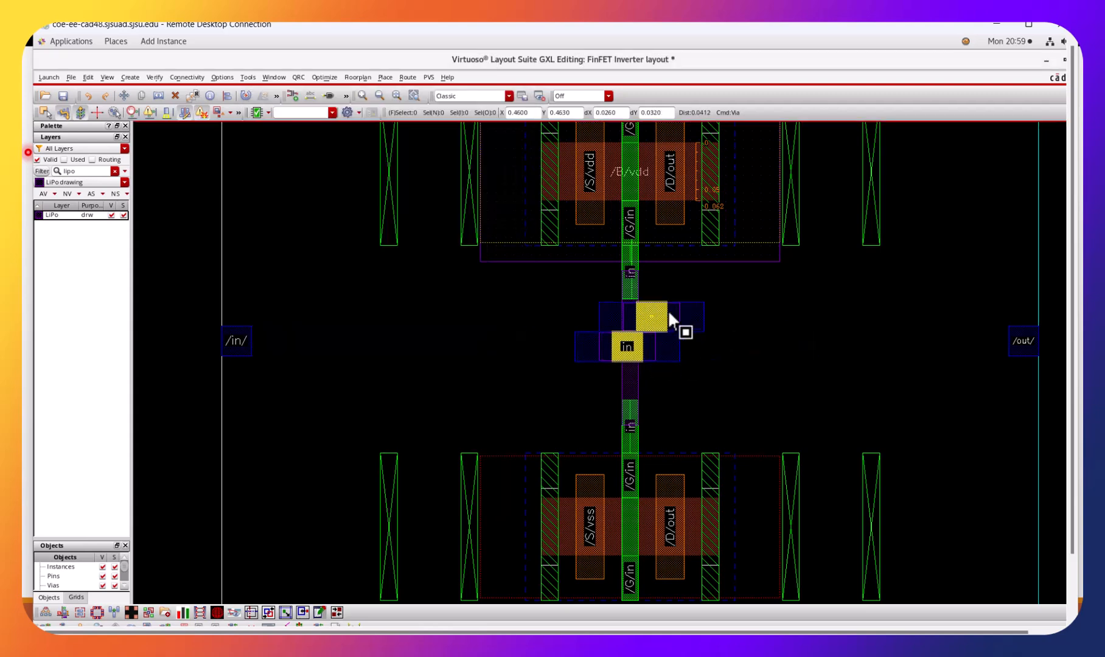
{"action": "key", "text": "Escape"}
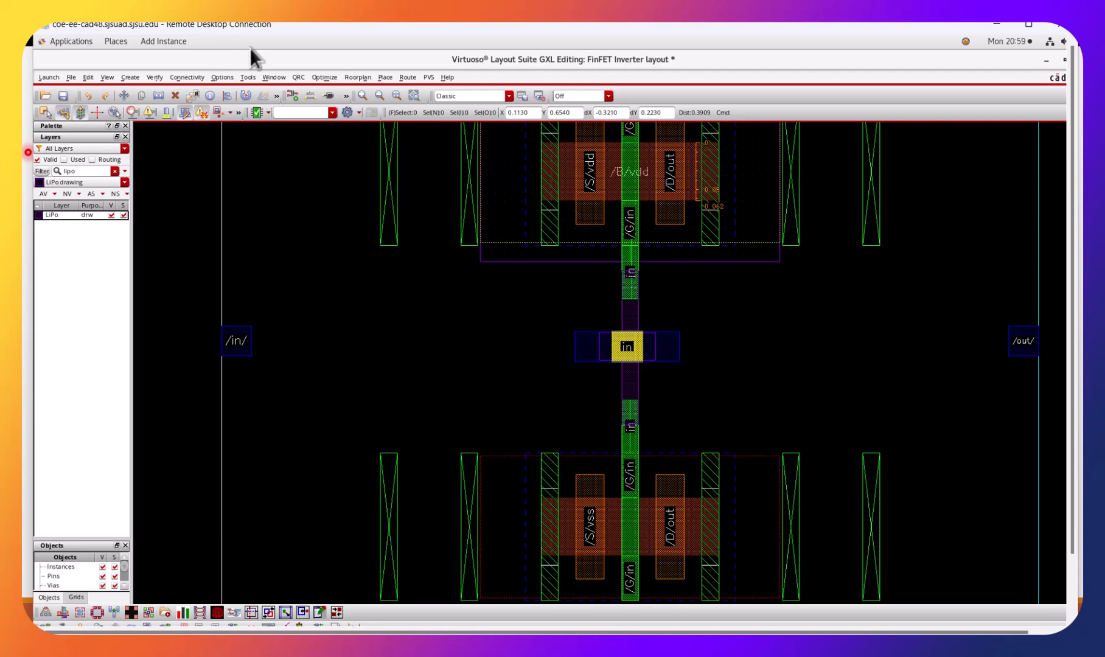
Route an M1 drawing wire from the in pin to the M1_LiPo via on the gate strip.
{"action": "left_click", "coordinate": [172, 76]}
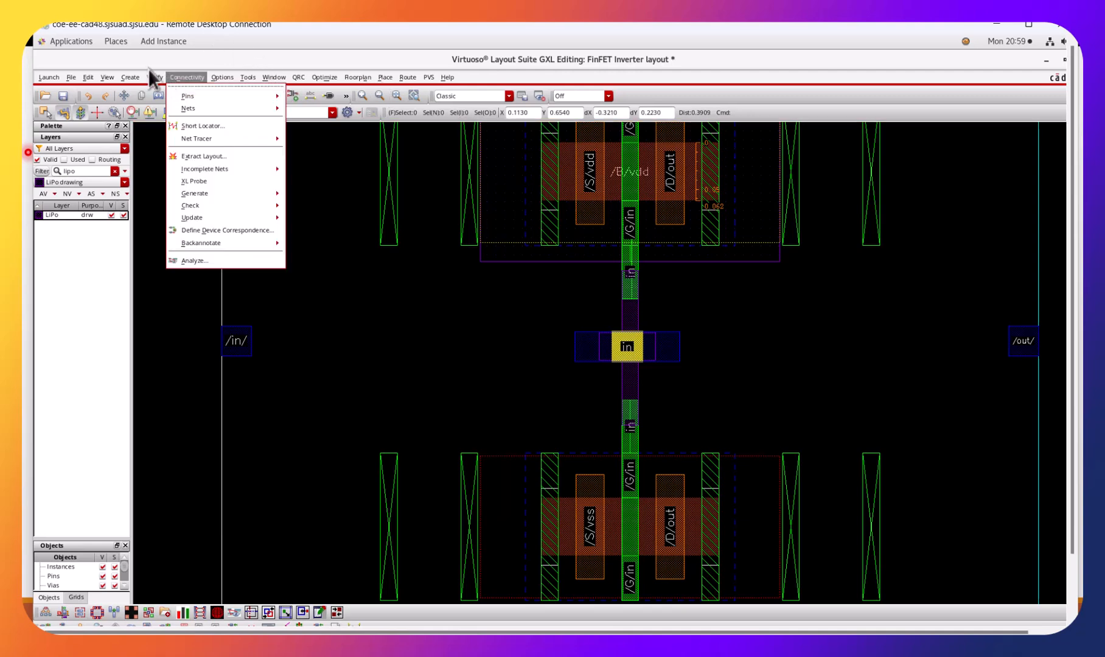
{"action": "mouse_move", "coordinate": [129, 73]}
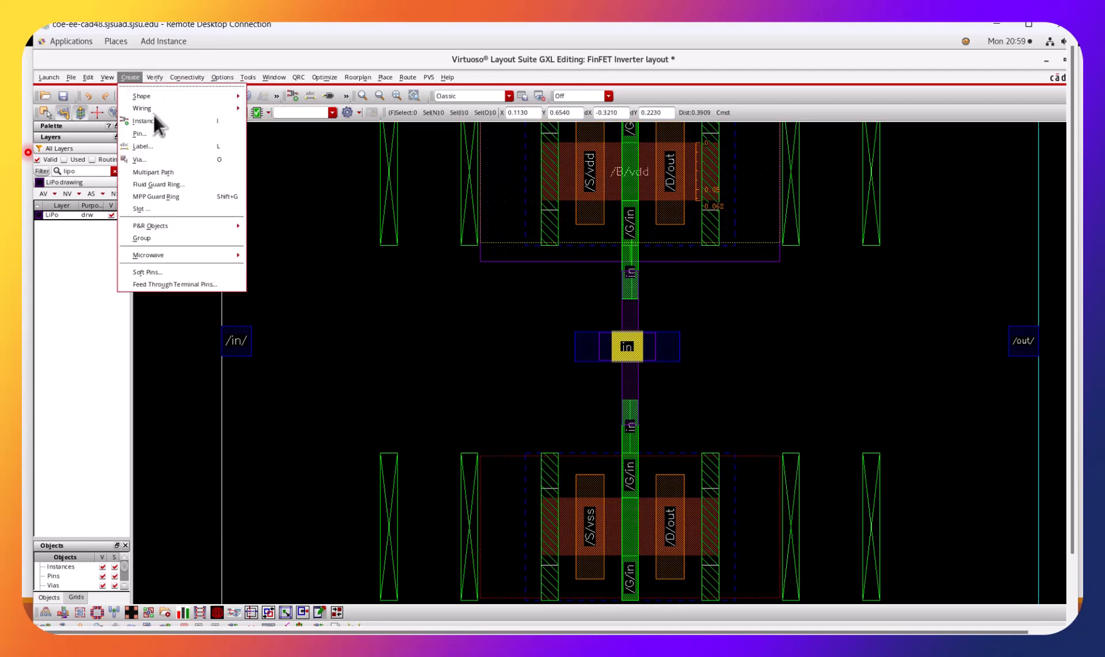
{"action": "mouse_move", "coordinate": [223, 109]}
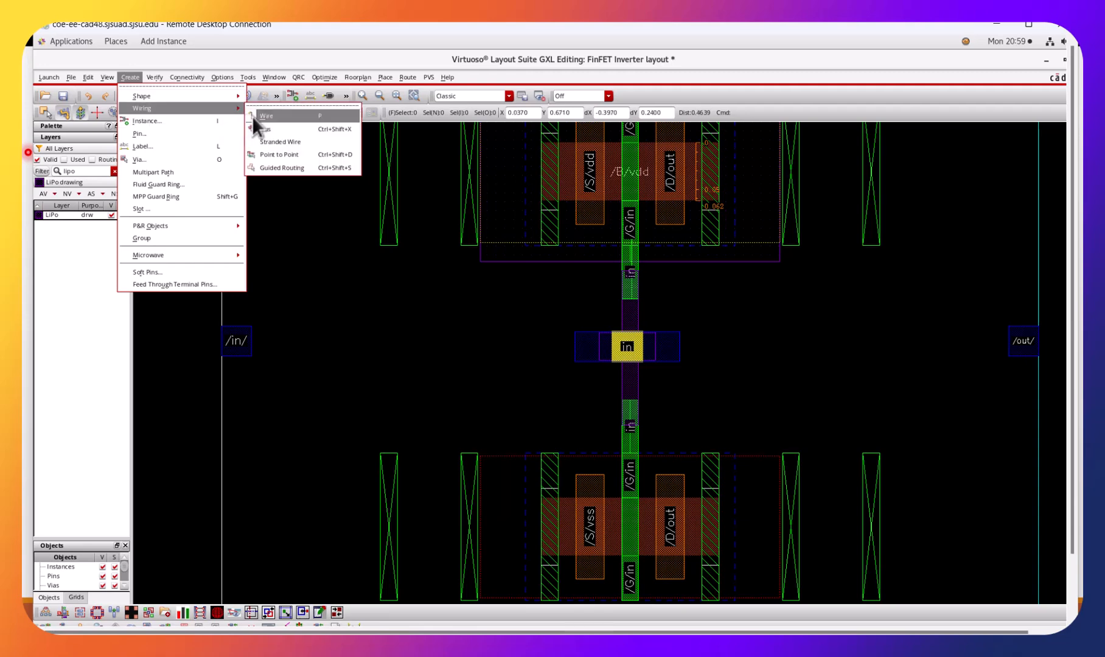
{"action": "left_click", "coordinate": [266, 116]}
{"action": "left_click", "coordinate": [254, 343]}
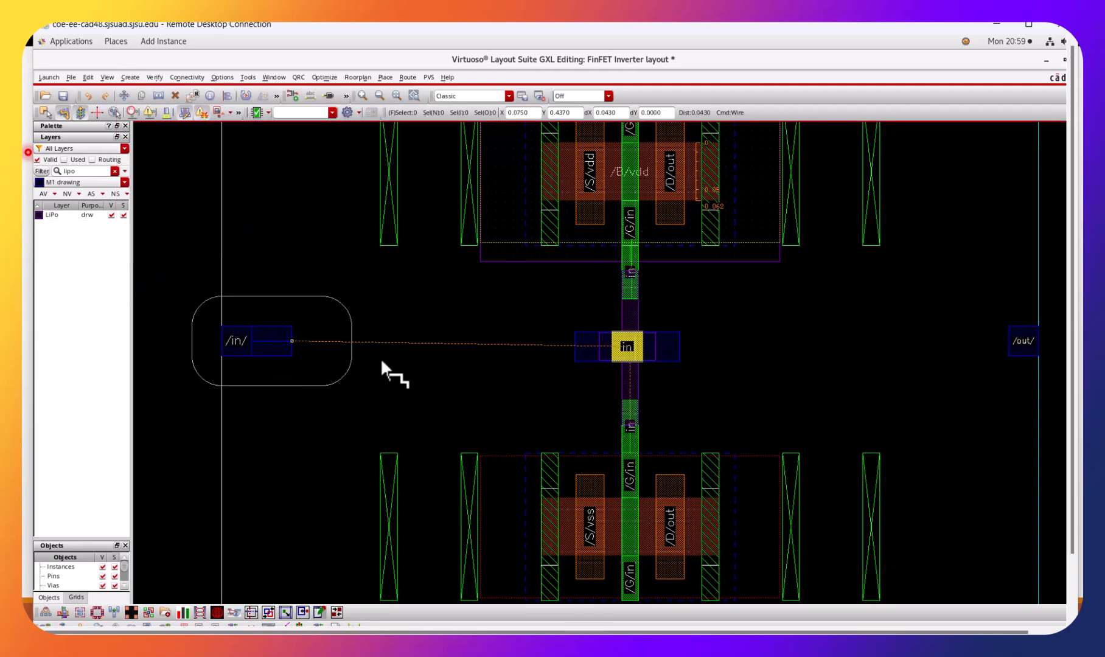
{"action": "double_click", "coordinate": [573, 365]}
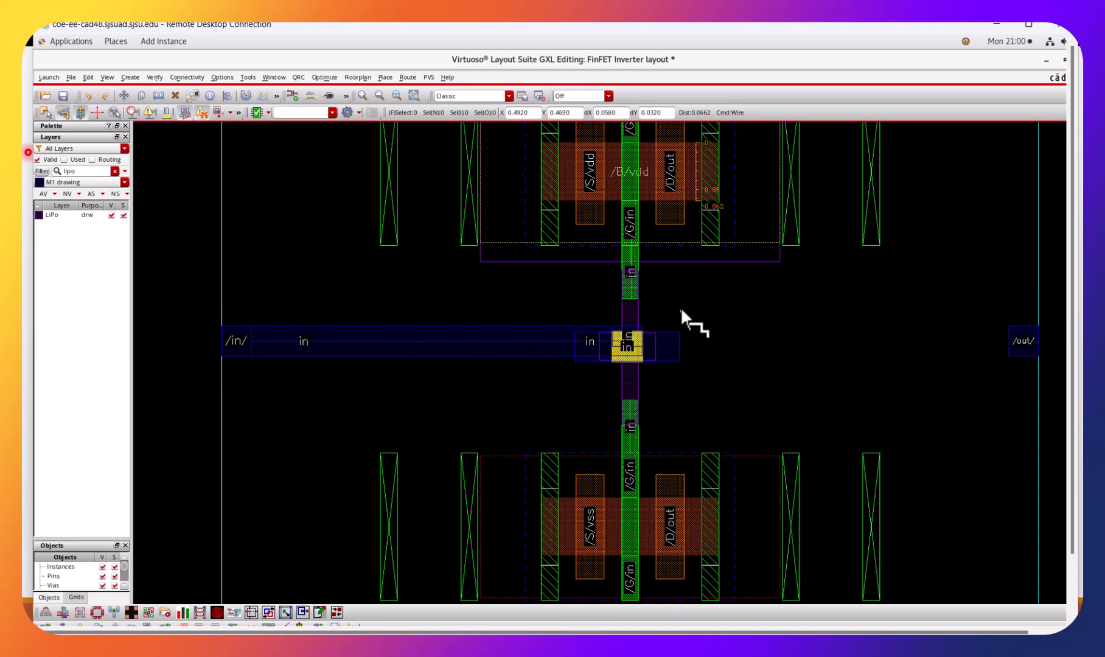
{"action": "key", "text": "Escape"}
Move the M1_LiPo via straight up about 0.005 toward the M1 wire's centerline.
{"action": "key", "text": "ctrl+z"}
{"action": "key", "text": "ctrl+z"}
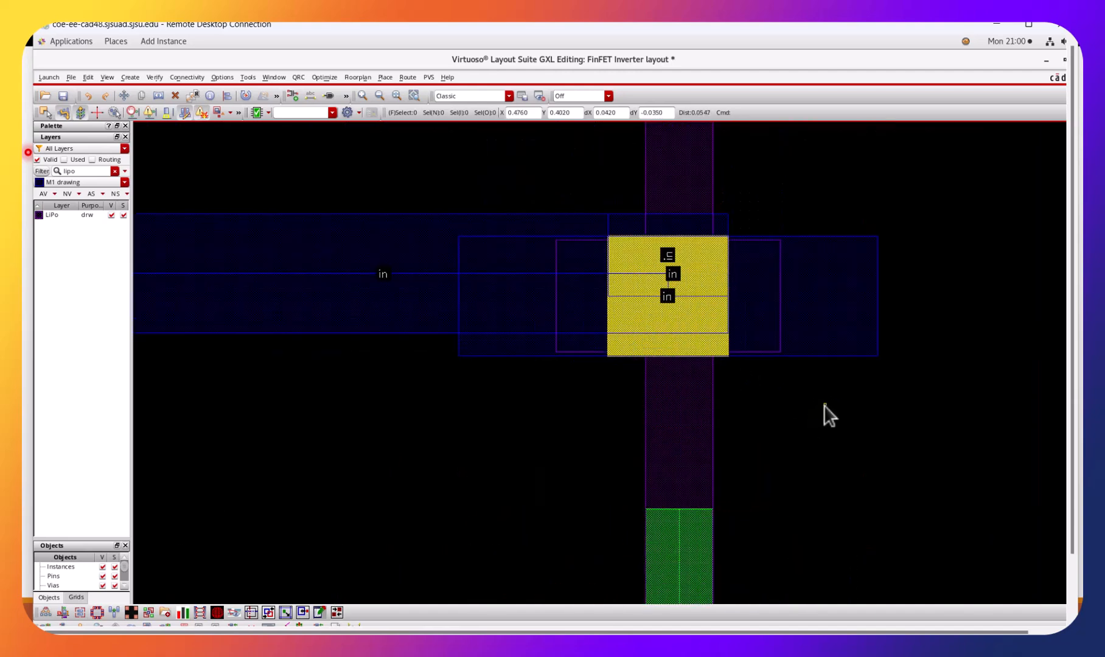
{"action": "left_click", "coordinate": [832, 330]}
{"action": "key", "text": "m"}
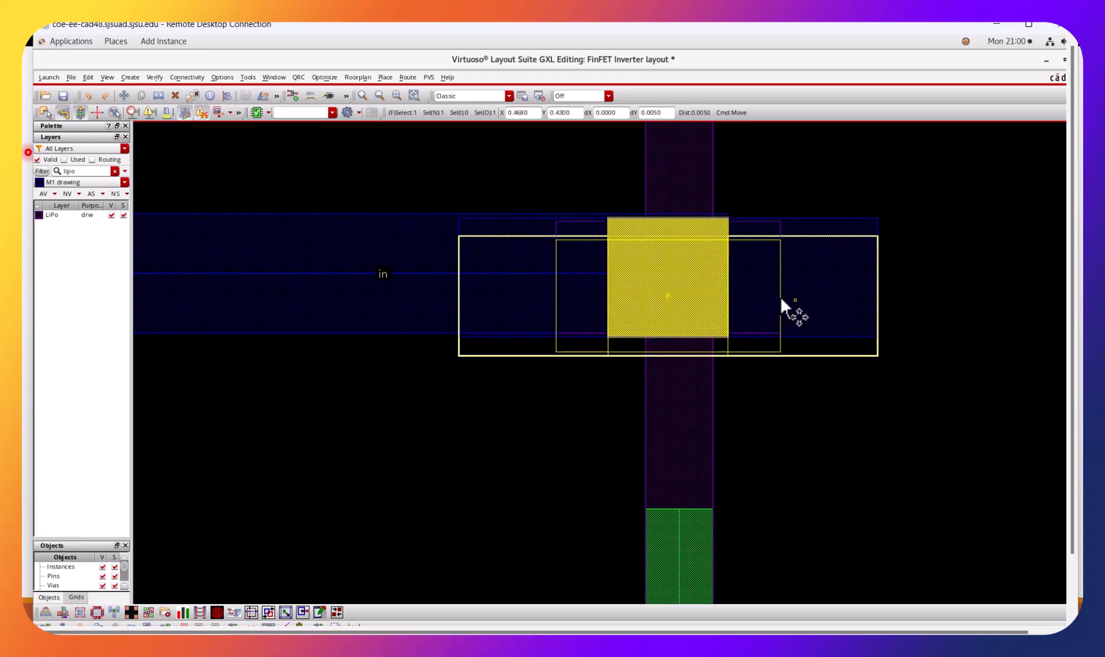
{"action": "left_click", "coordinate": [781, 296]}
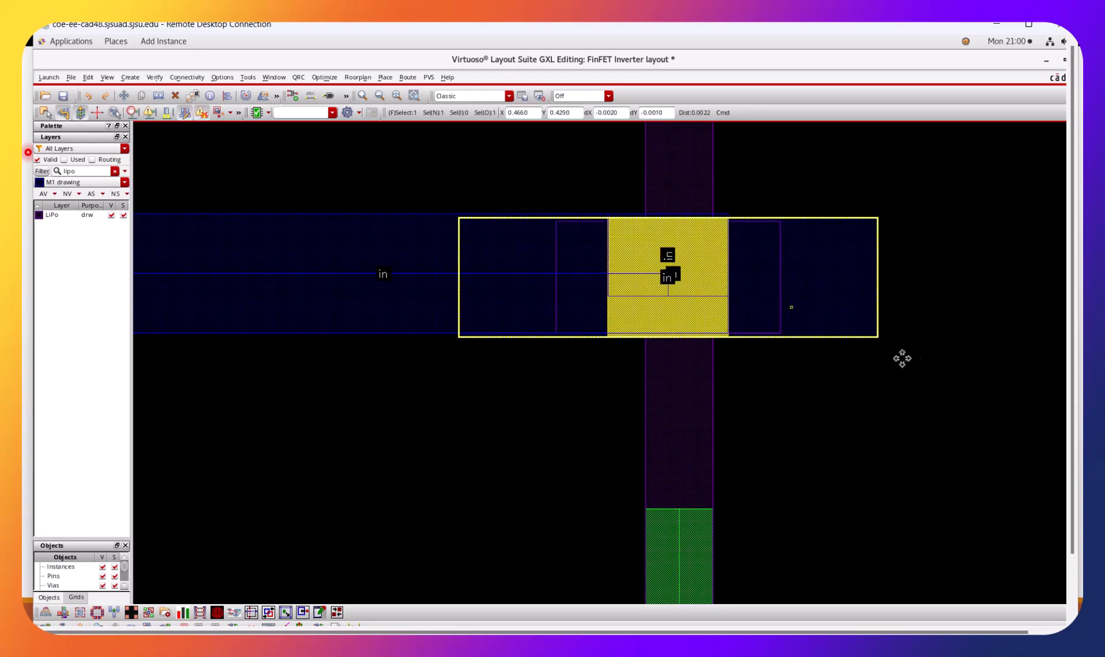
Nudge the M1_LiPo via slightly further up so its M1 edges line up with the edges of the in wire.
{"action": "left_click", "coordinate": [839, 326]}
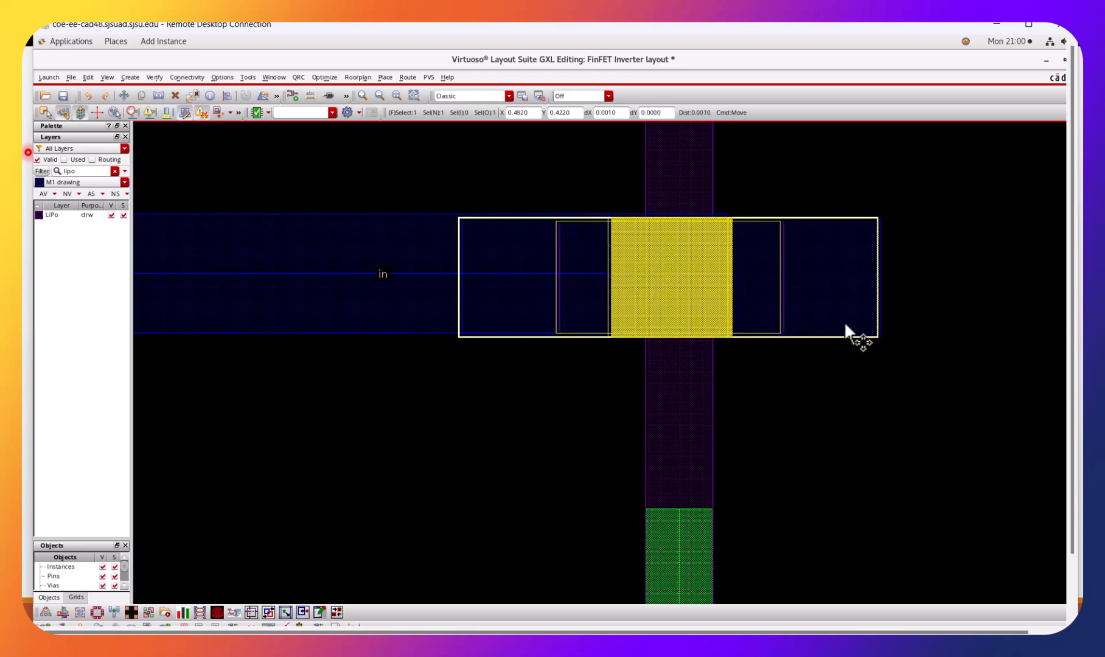
{"action": "key", "text": "ctrl+z"}
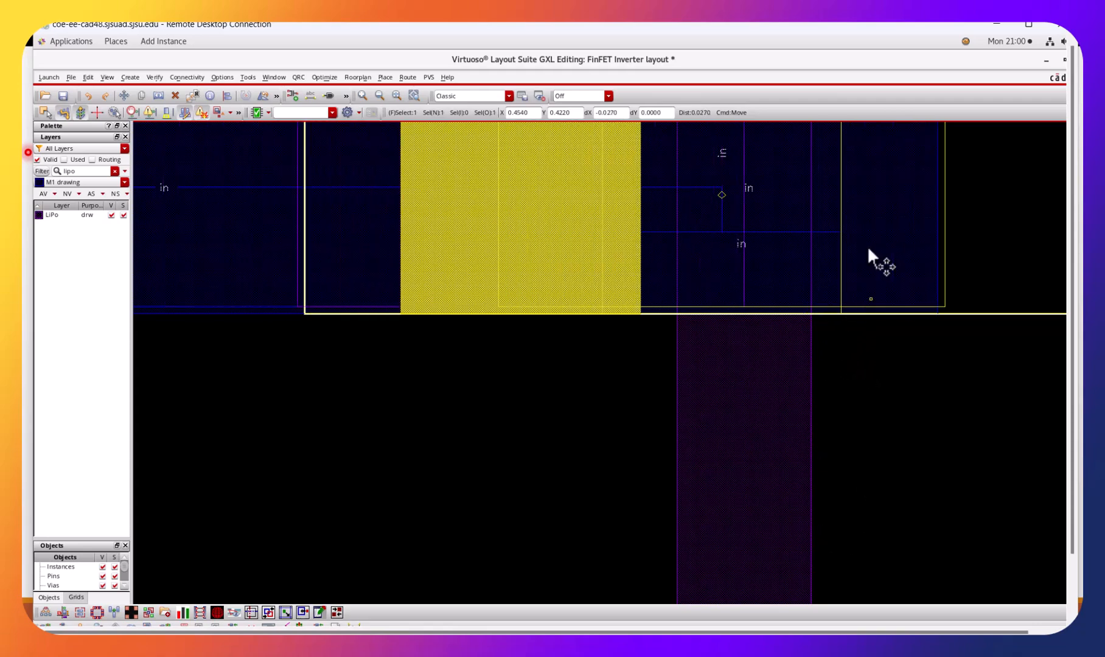
{"action": "scroll", "coordinate": [839, 310], "scroll_direction": "down", "scroll_amount": 1}
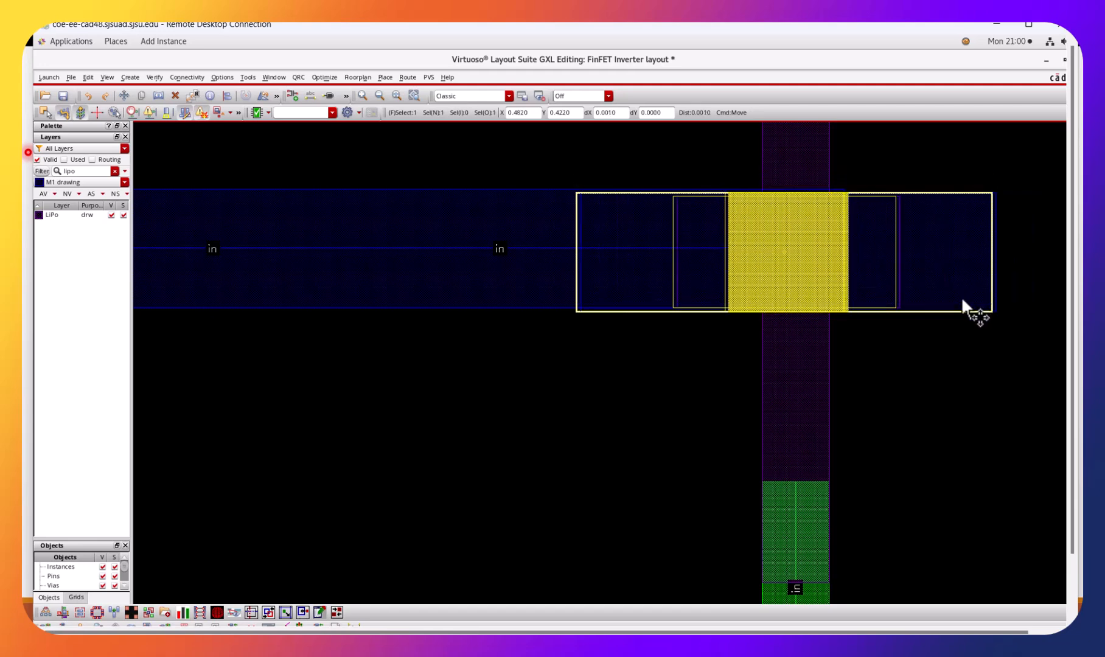
{"action": "left_click", "coordinate": [958, 298]}
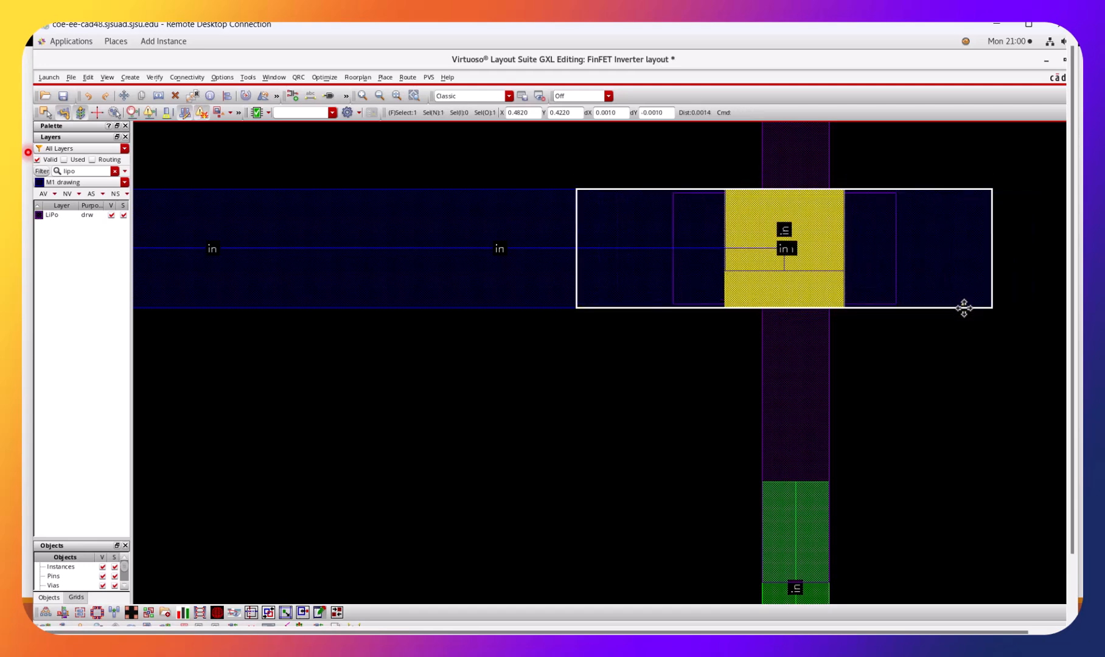
{"action": "left_click", "coordinate": [954, 348]}
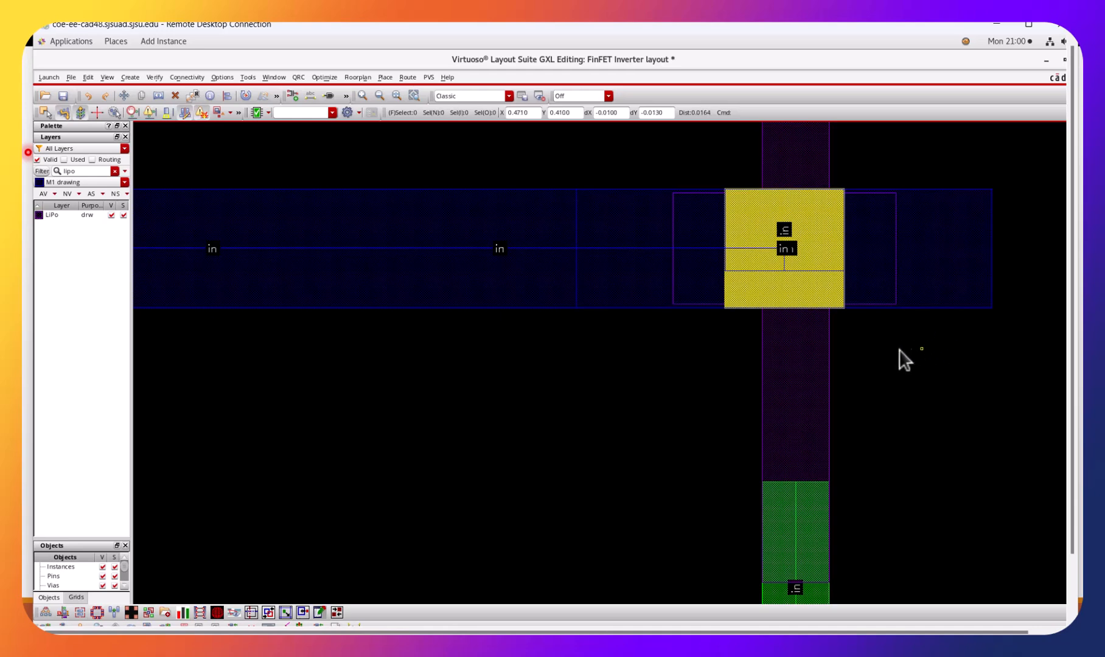
Save the FinFET Inverter layout.
{"action": "left_click", "coordinate": [63, 96]}
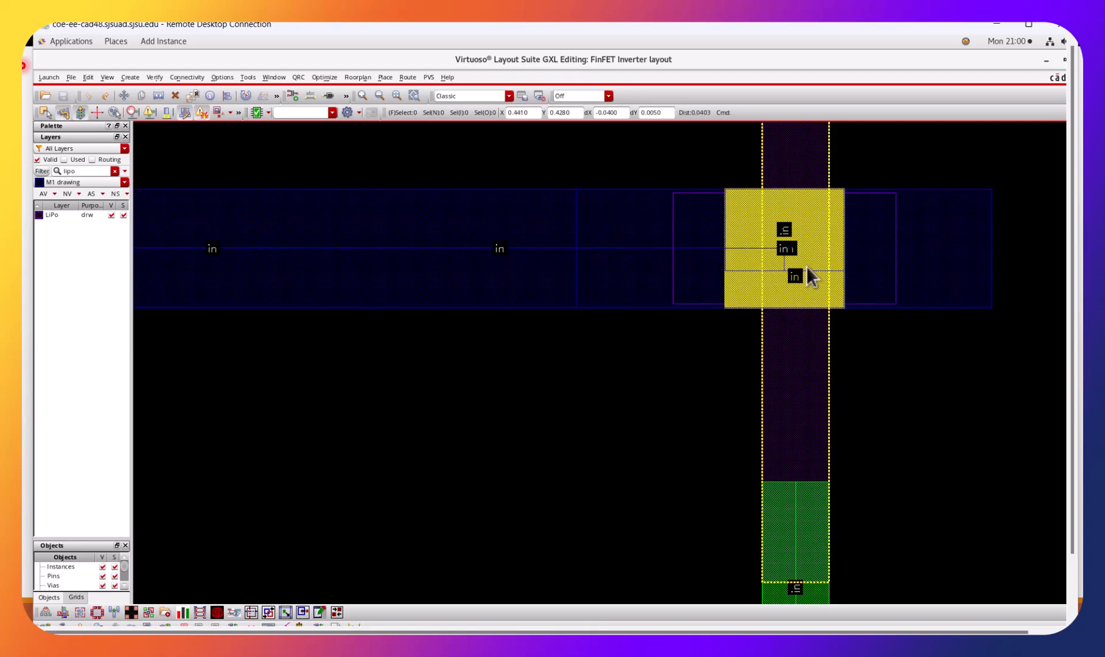
{"action": "key", "text": "ctrl+z"}
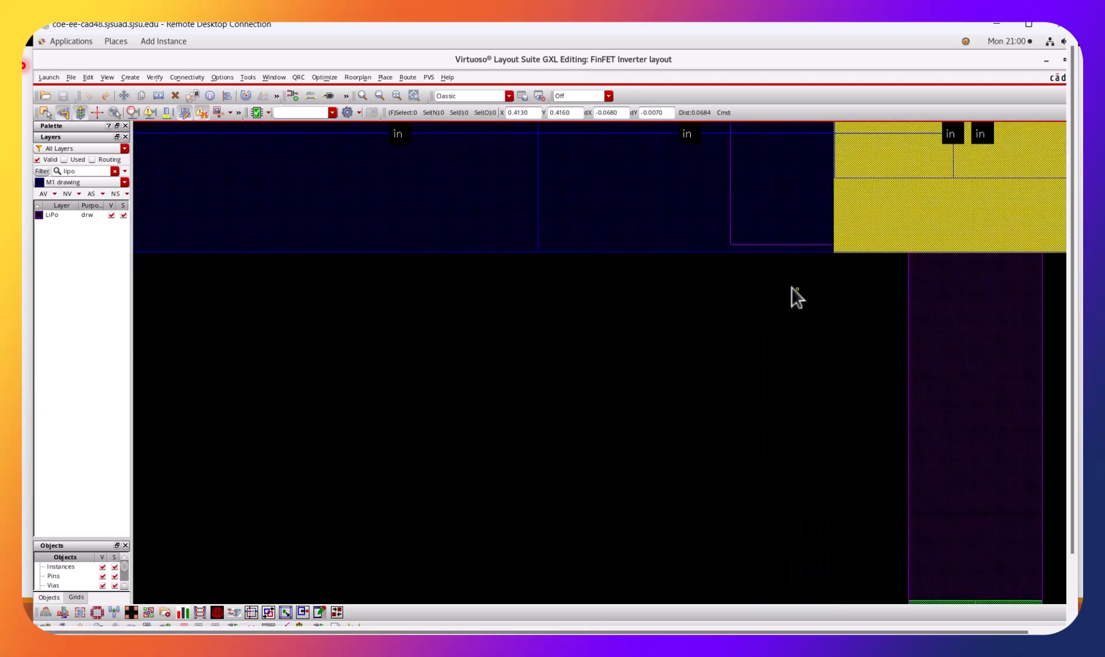
Trace the in net from the in pin to check its connection to both transistor gates.
{"action": "key", "text": "shift+z"}
{"action": "key", "text": "shift+z"}
{"action": "key", "text": "shift+z"}
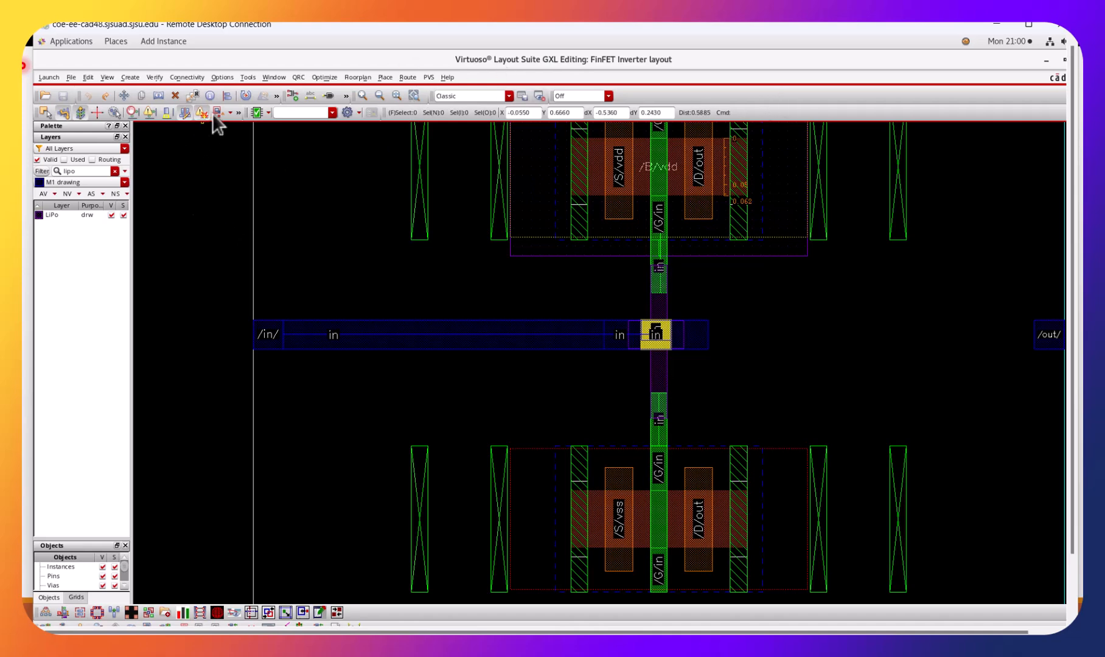
{"action": "left_click", "coordinate": [187, 76]}
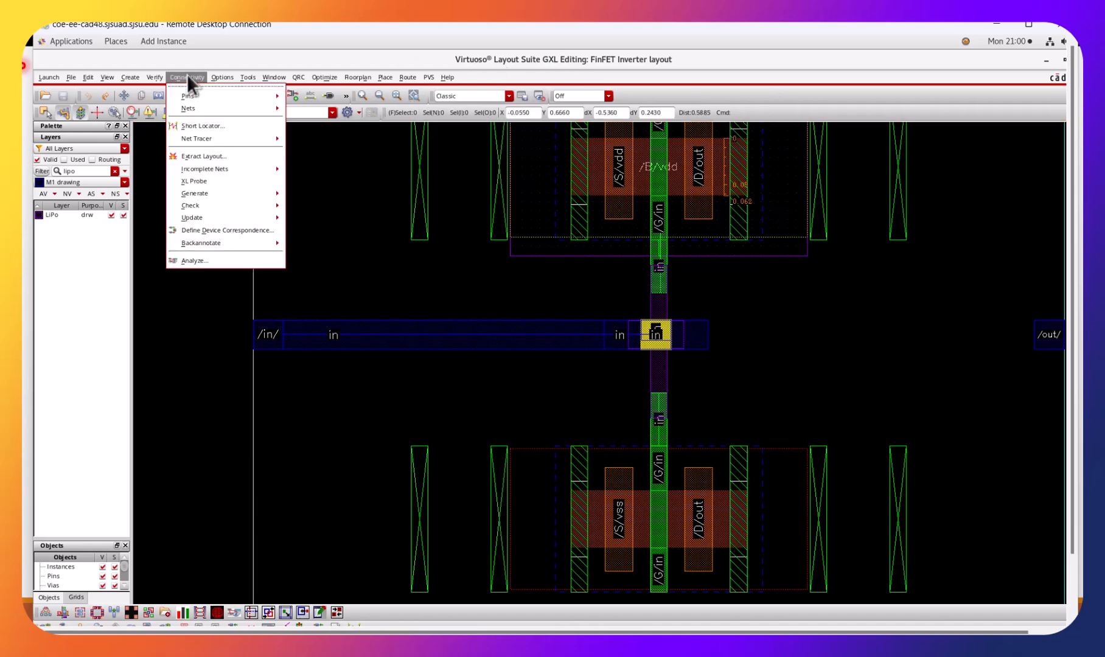
{"action": "mouse_move", "coordinate": [249, 140]}
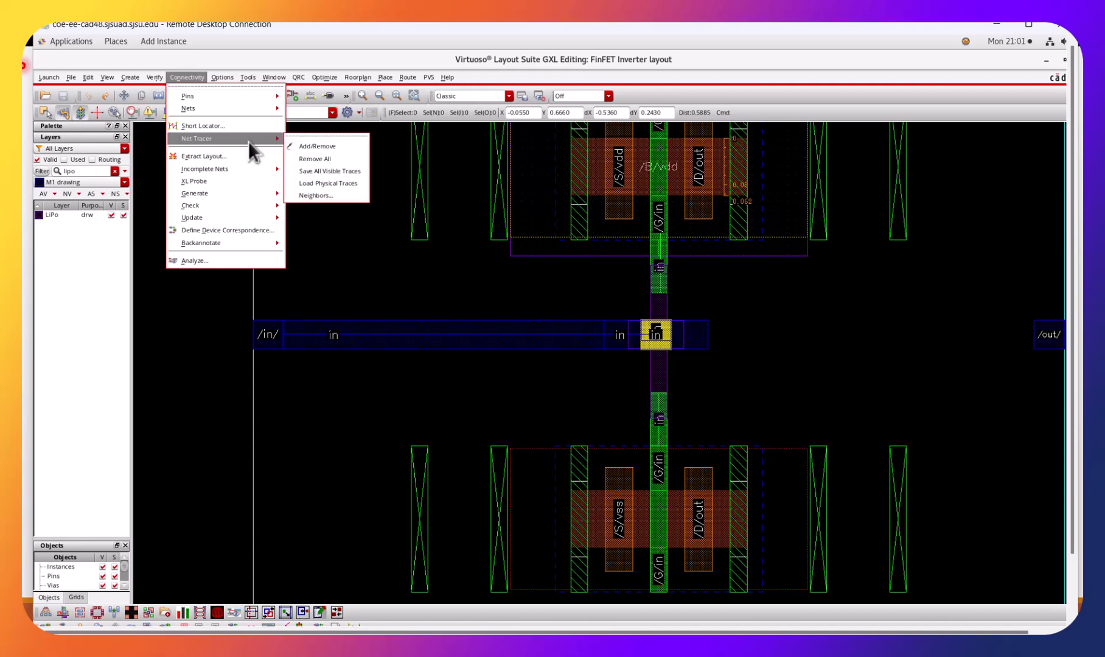
{"action": "left_click", "coordinate": [322, 147]}
{"action": "left_click", "coordinate": [271, 336]}
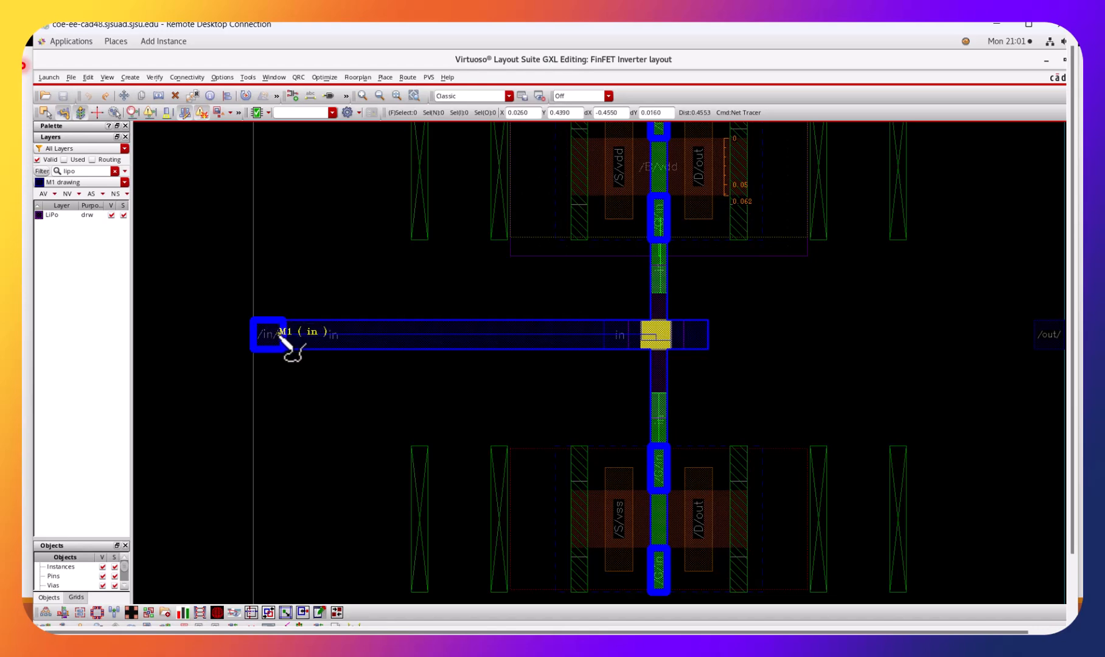
{"action": "scroll", "coordinate": [283, 333], "scroll_direction": "up", "scroll_amount": 1, "text": "ctrl"}
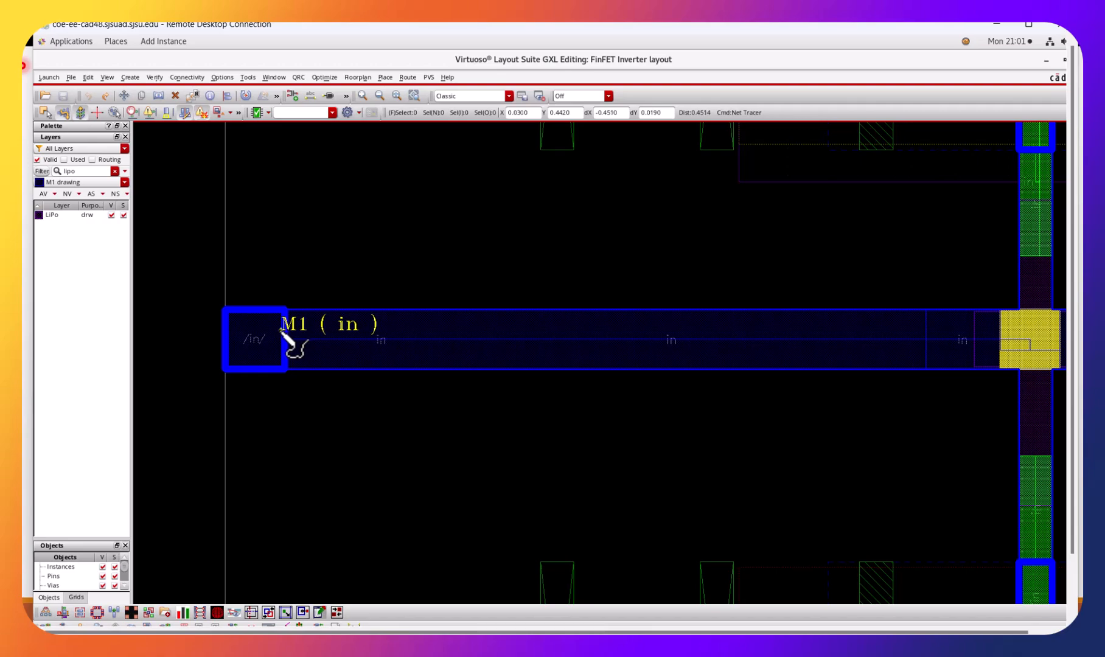
{"action": "scroll", "coordinate": [281, 332], "scroll_direction": "down", "scroll_amount": 3, "text": "ctrl"}
{"action": "scroll", "coordinate": [282, 333], "scroll_direction": "up", "scroll_amount": 3, "text": "ctrl"}
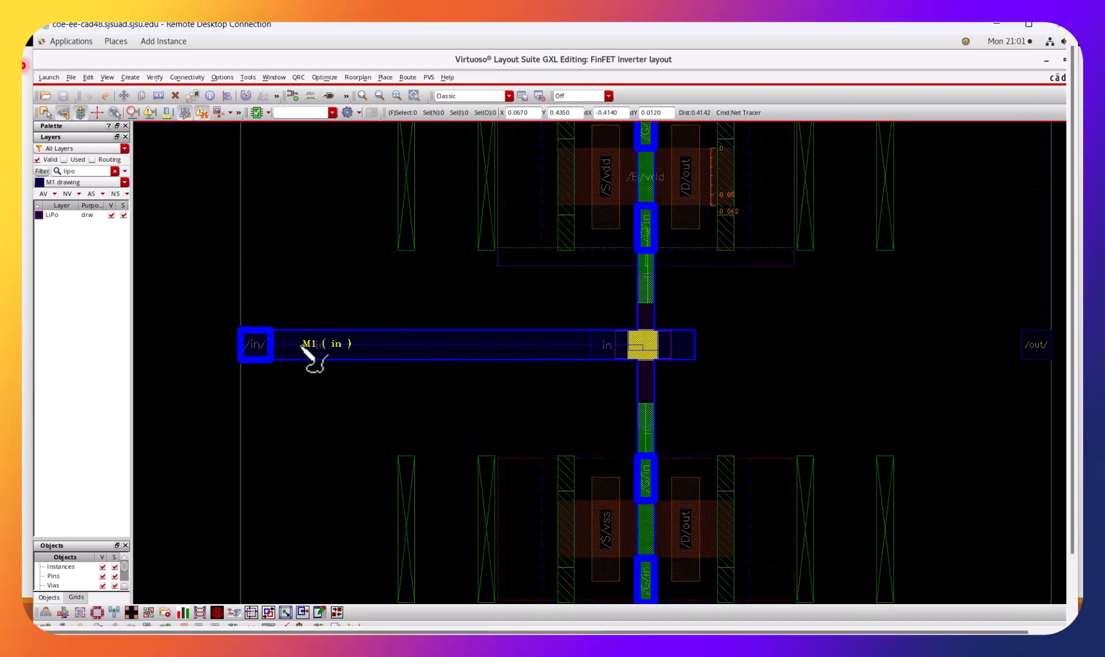
{"action": "key", "text": "Escape"}
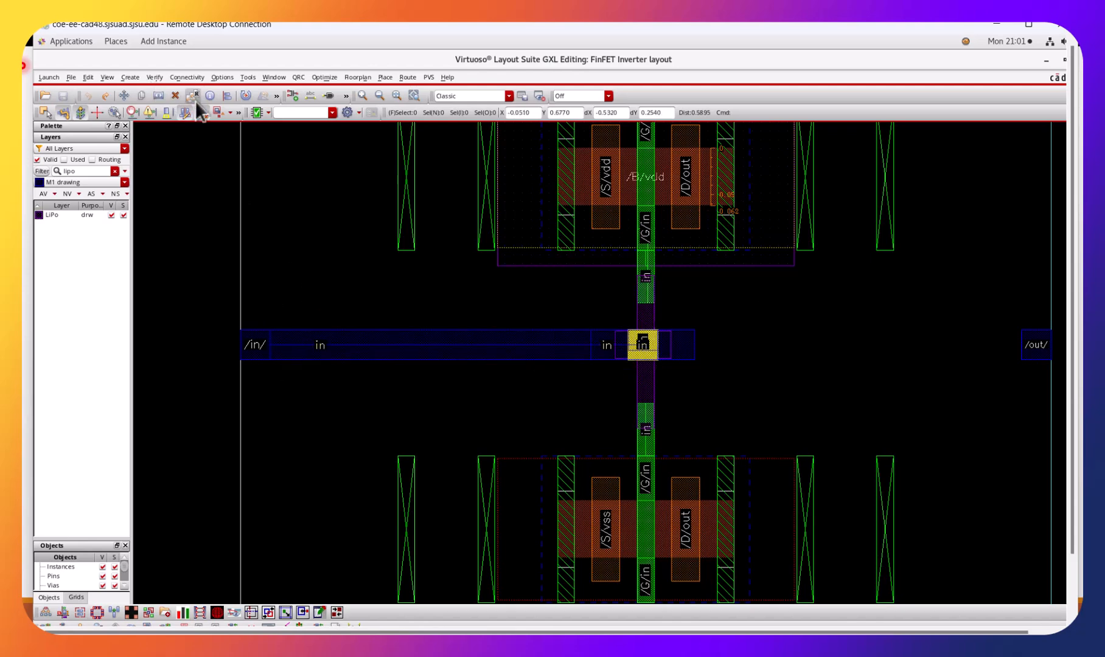
Trace the in net again from its M1 wire with the whole inverter layout in view.
{"action": "key", "text": "f"}
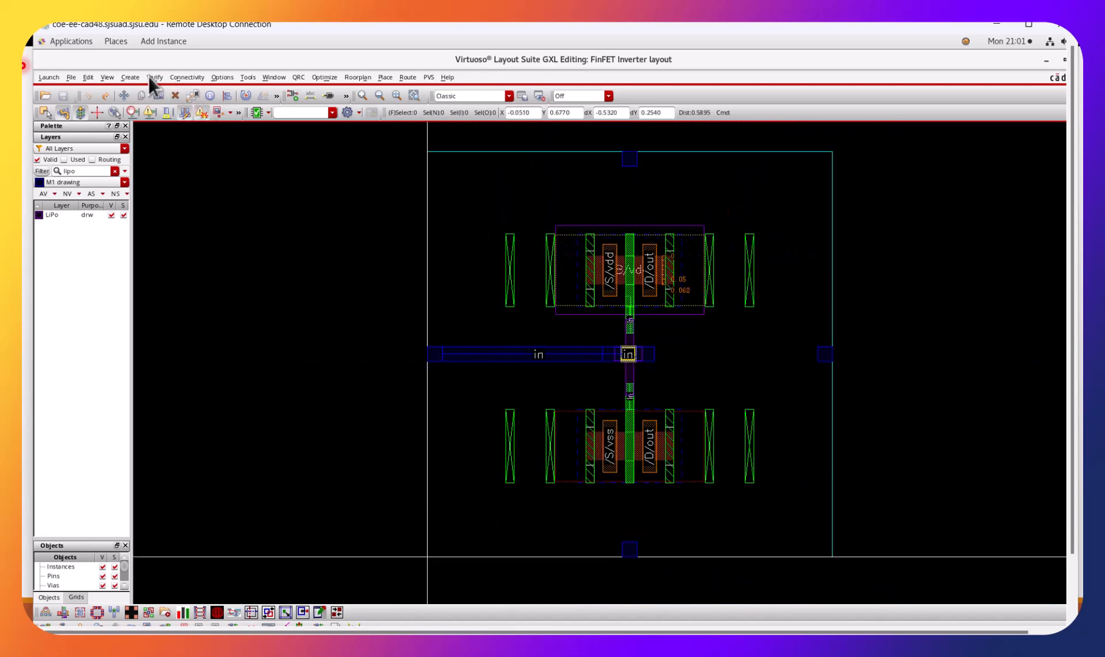
{"action": "left_click", "coordinate": [181, 78]}
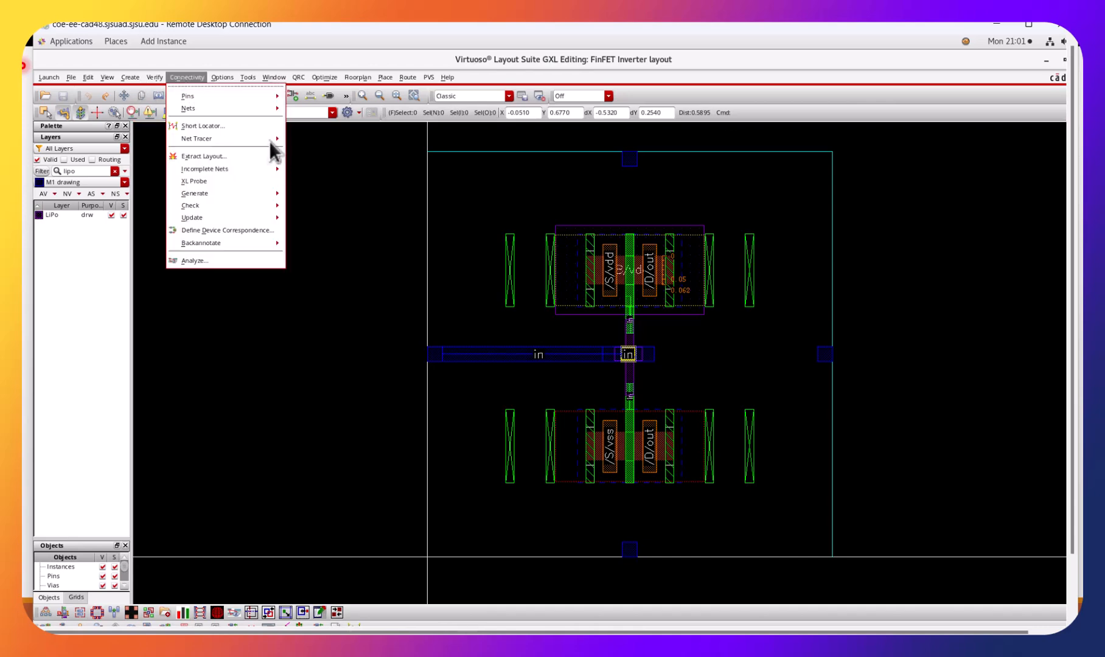
{"action": "mouse_move", "coordinate": [270, 138]}
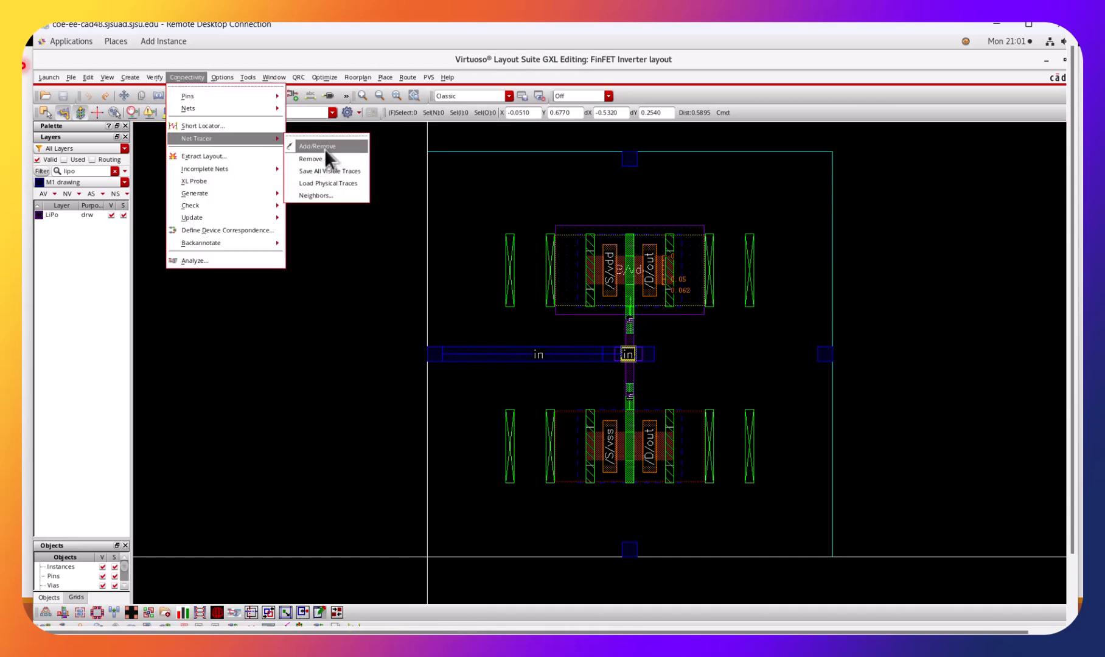
{"action": "left_click", "coordinate": [324, 149]}
{"action": "left_click", "coordinate": [460, 355]}
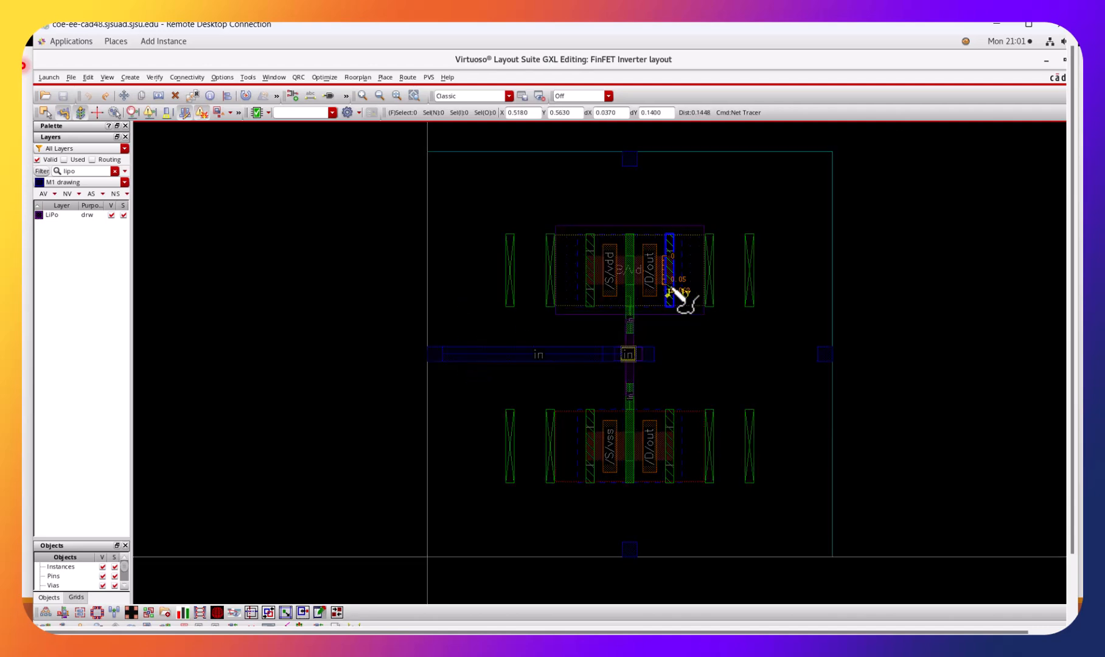
{"action": "key", "text": "Escape"}
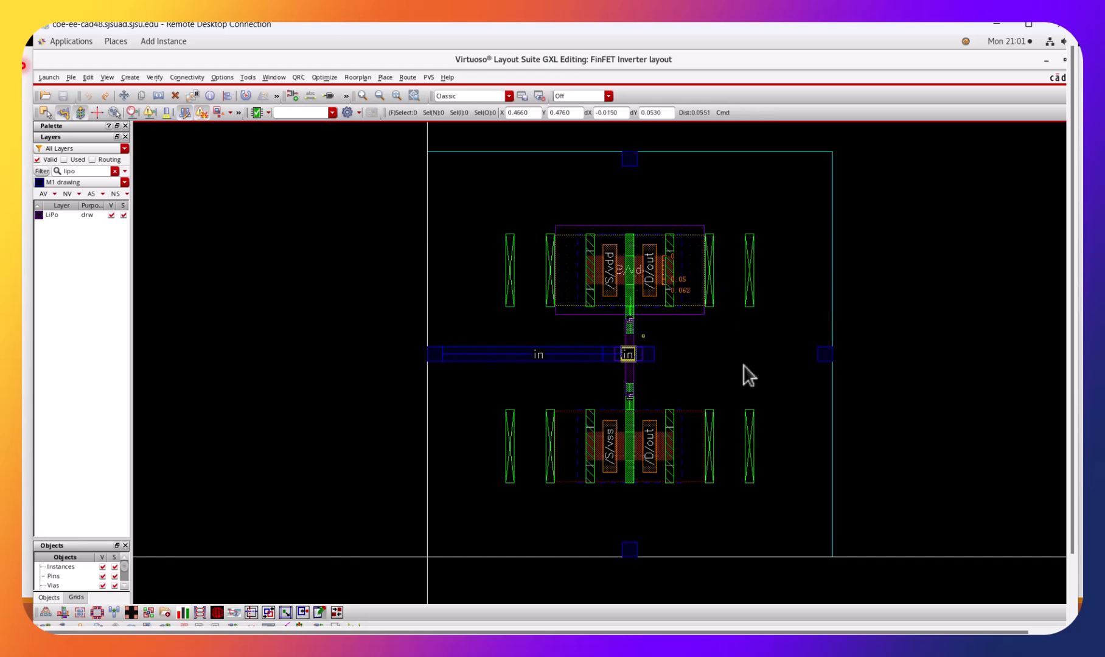
Filter the layers by "liac" and make LiAct drawing the active layer.
{"action": "scroll", "coordinate": [730, 359], "scroll_direction": "up", "scroll_amount": 2, "text": "ctrl"}
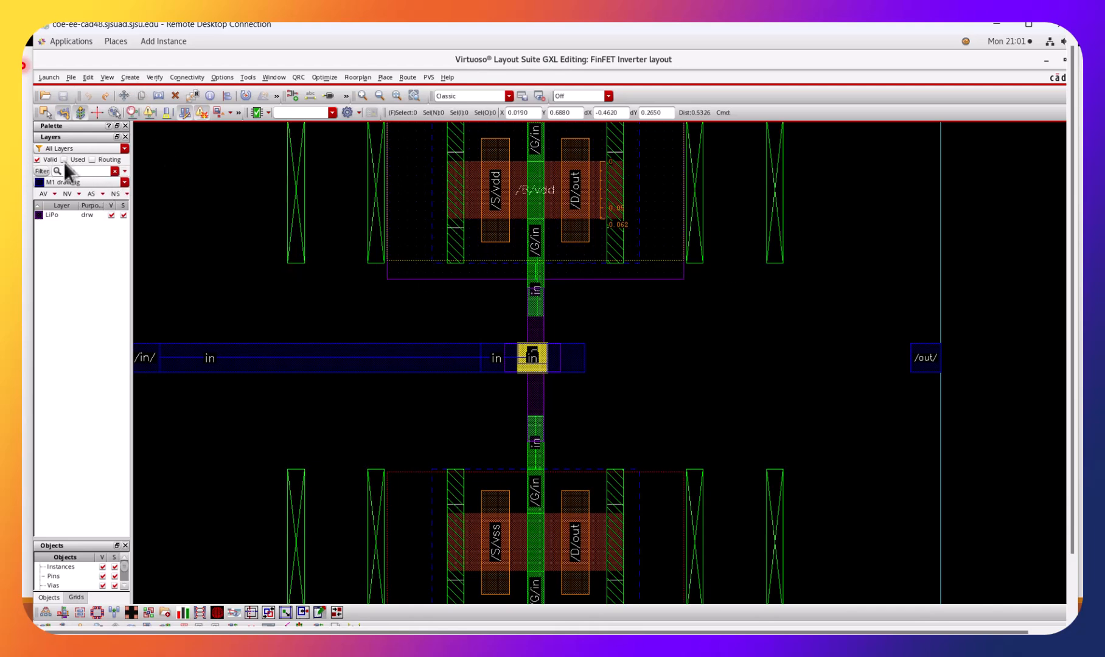
{"action": "left_click", "coordinate": [90, 172]}
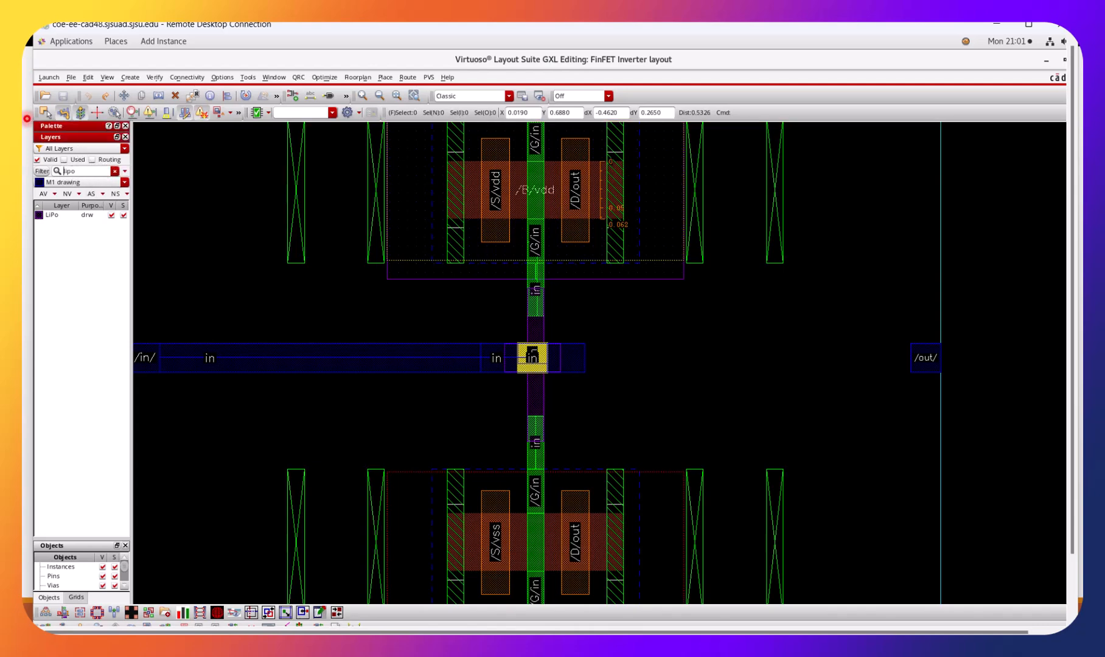
{"action": "key", "text": "Down"}
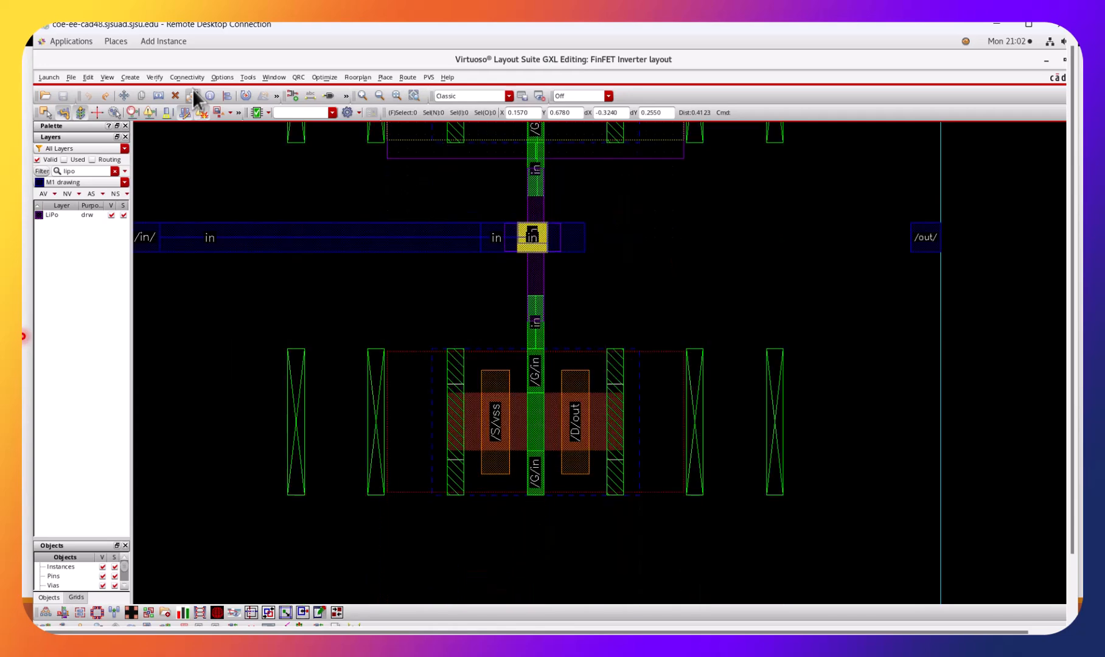
{"action": "left_click", "coordinate": [86, 173]}
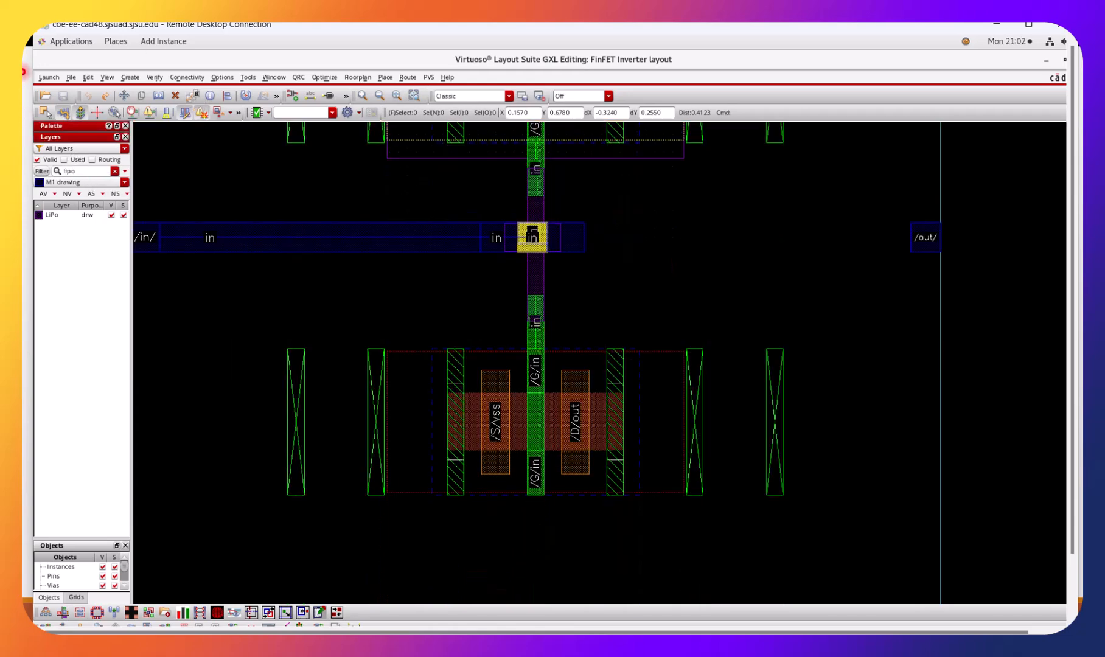
{"action": "type", "text": "l"}
{"action": "left_click", "coordinate": [44, 215]}
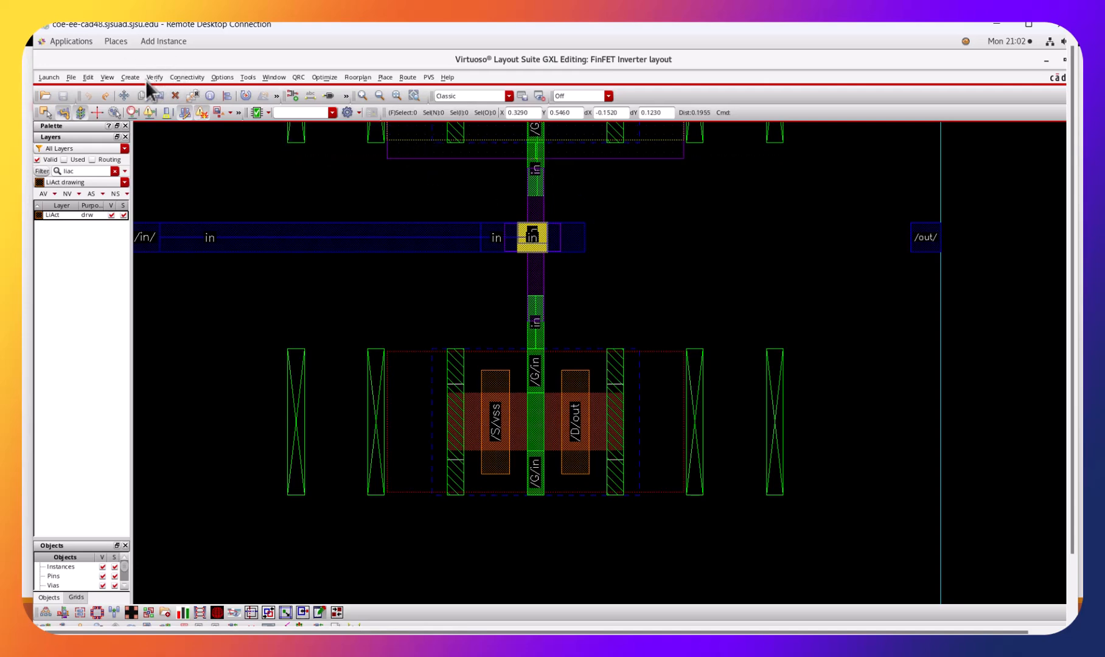
Route a vertical LiAct wire from the upper transistor's drain to the lower transistor's out drain, and save the layout.
{"action": "scroll", "coordinate": [593, 212], "scroll_direction": "up", "scroll_amount": 3, "text": "ctrl"}
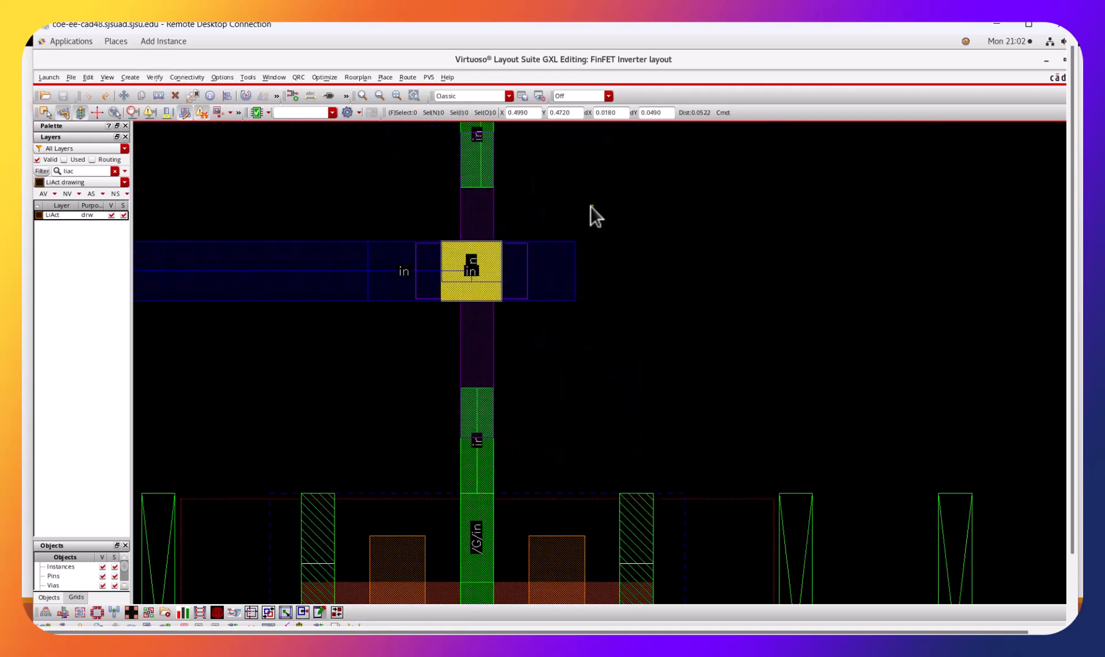
{"action": "scroll", "coordinate": [568, 225], "scroll_direction": "down", "scroll_amount": 2, "text": "ctrl"}
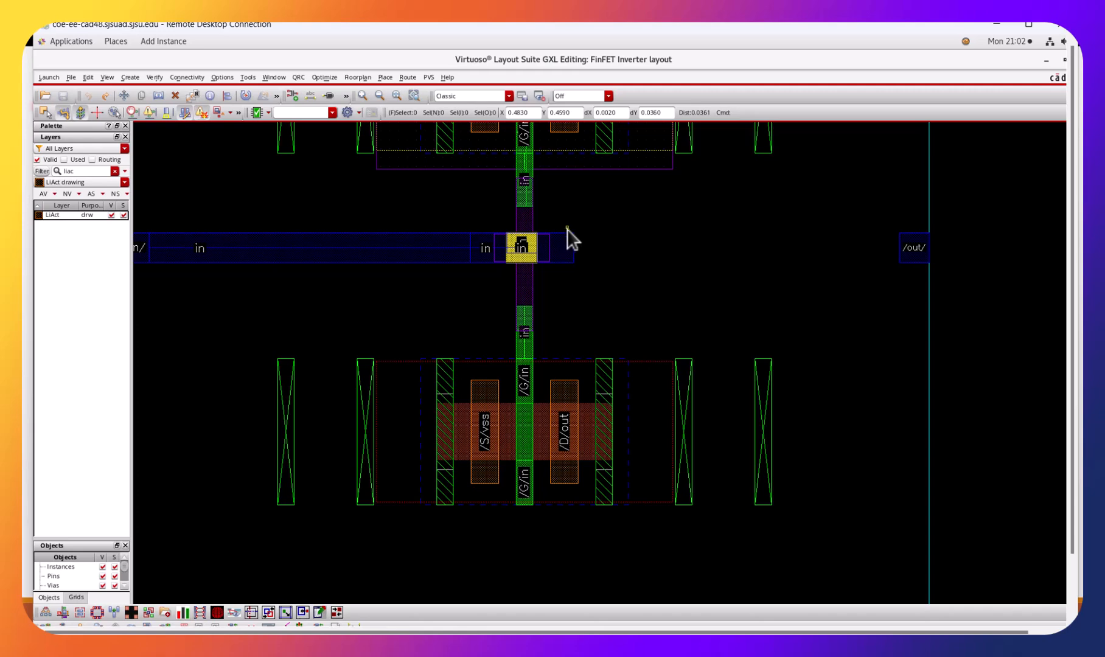
{"action": "key", "text": "ctrl+z"}
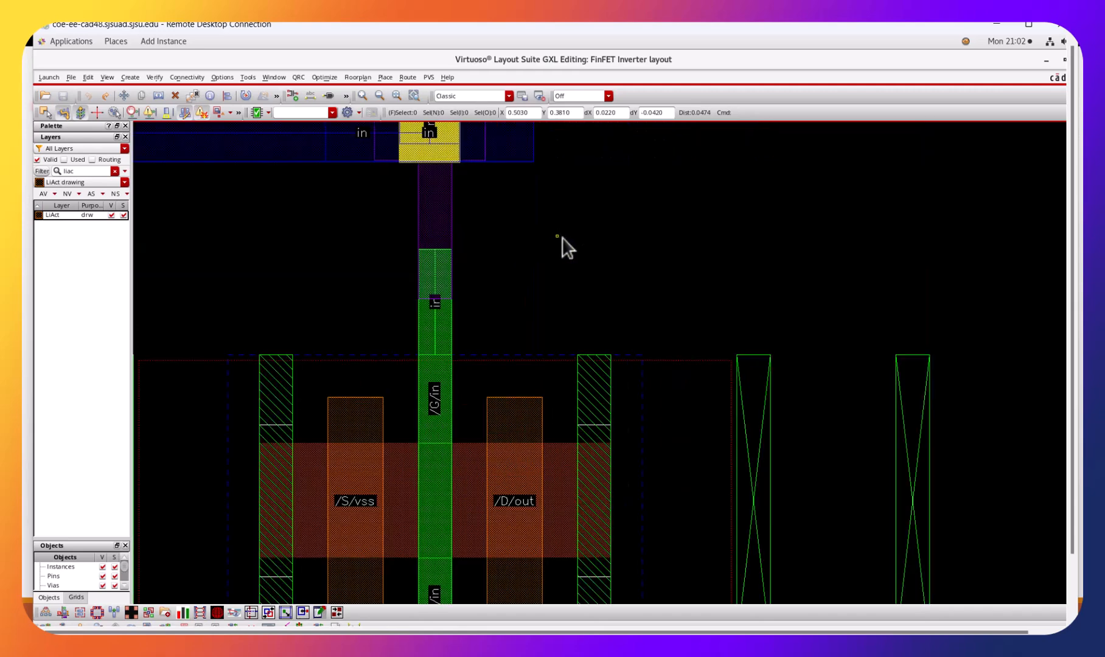
{"action": "key", "text": "shift+z"}
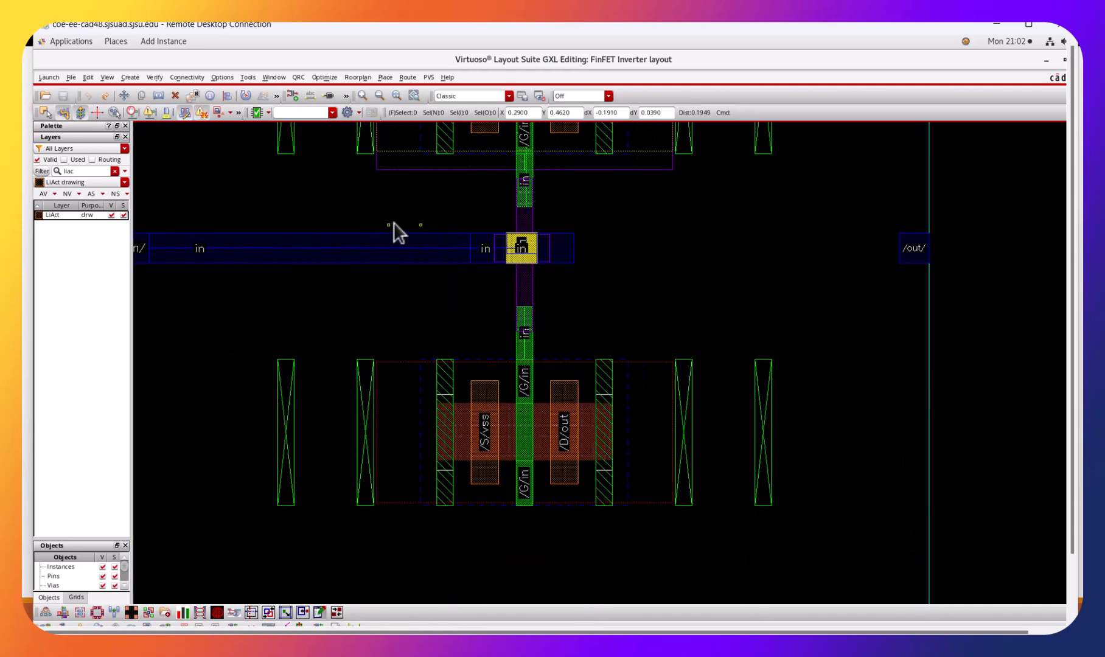
{"action": "left_click", "coordinate": [129, 77]}
{"action": "mouse_move", "coordinate": [155, 108]}
{"action": "left_click", "coordinate": [263, 116]}
{"action": "left_click", "coordinate": [559, 132]}
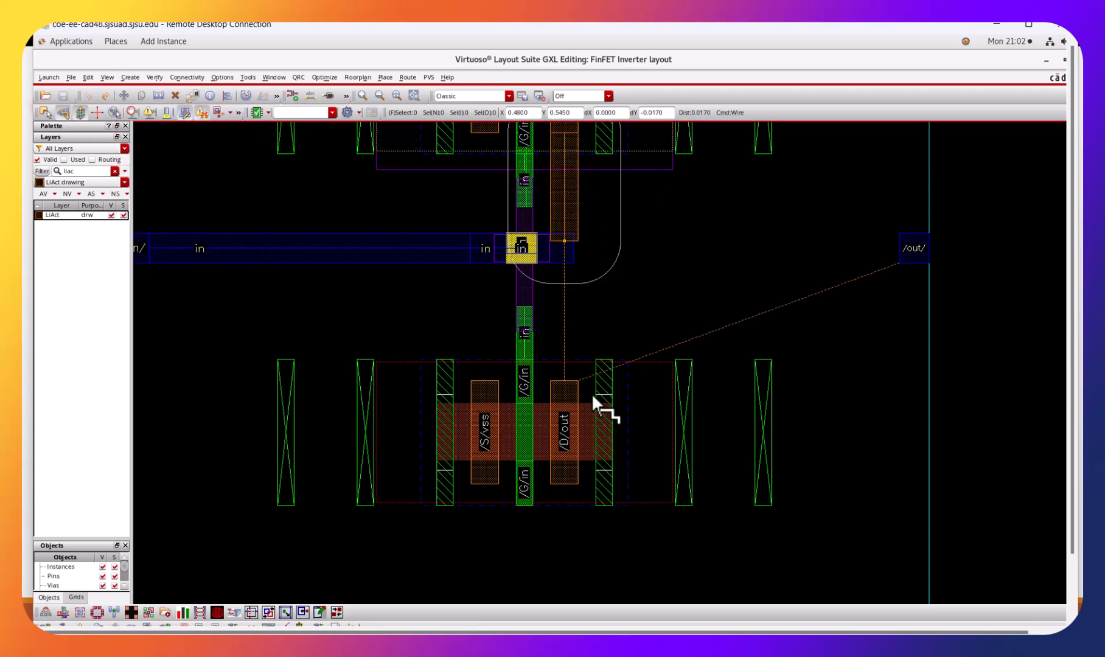
{"action": "left_click", "coordinate": [571, 399]}
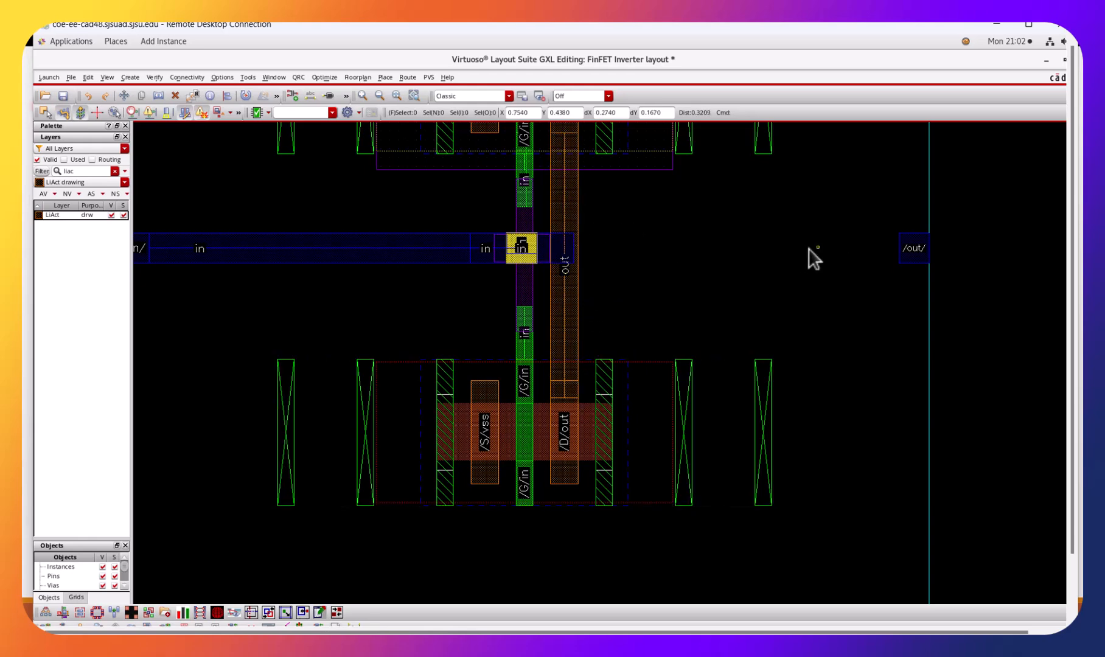
{"action": "left_click", "coordinate": [63, 97]}
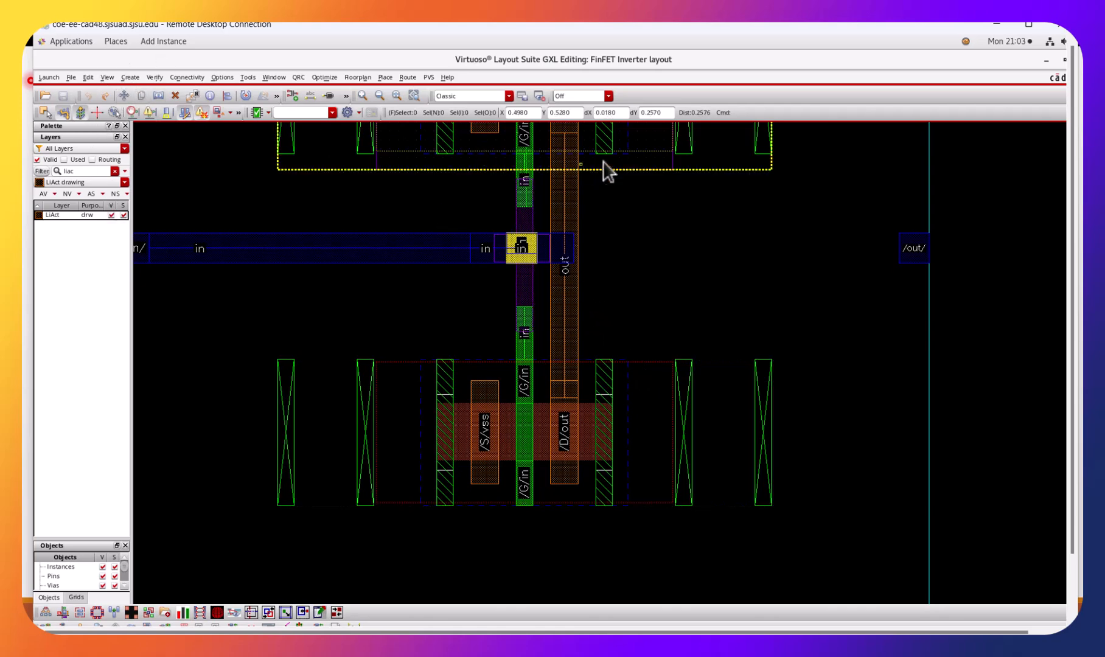
Limit the layer list to used layers, clear the layer filter and make M1 drawing the active layer.
{"action": "left_click", "coordinate": [131, 76]}
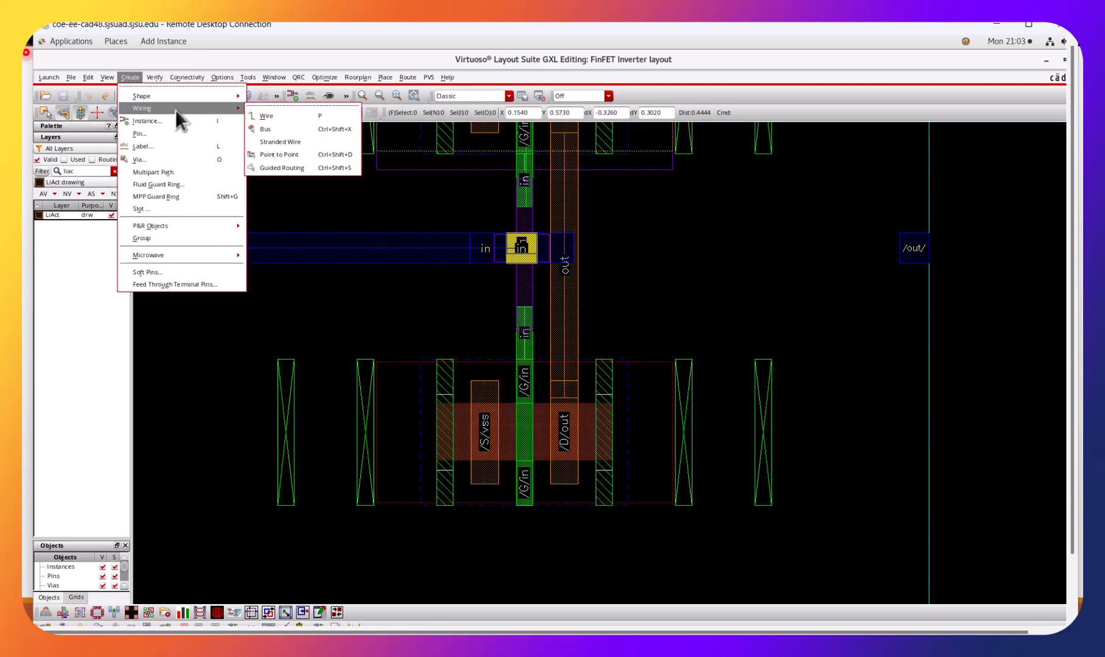
{"action": "left_click", "coordinate": [70, 158]}
{"action": "left_click", "coordinate": [64, 159]}
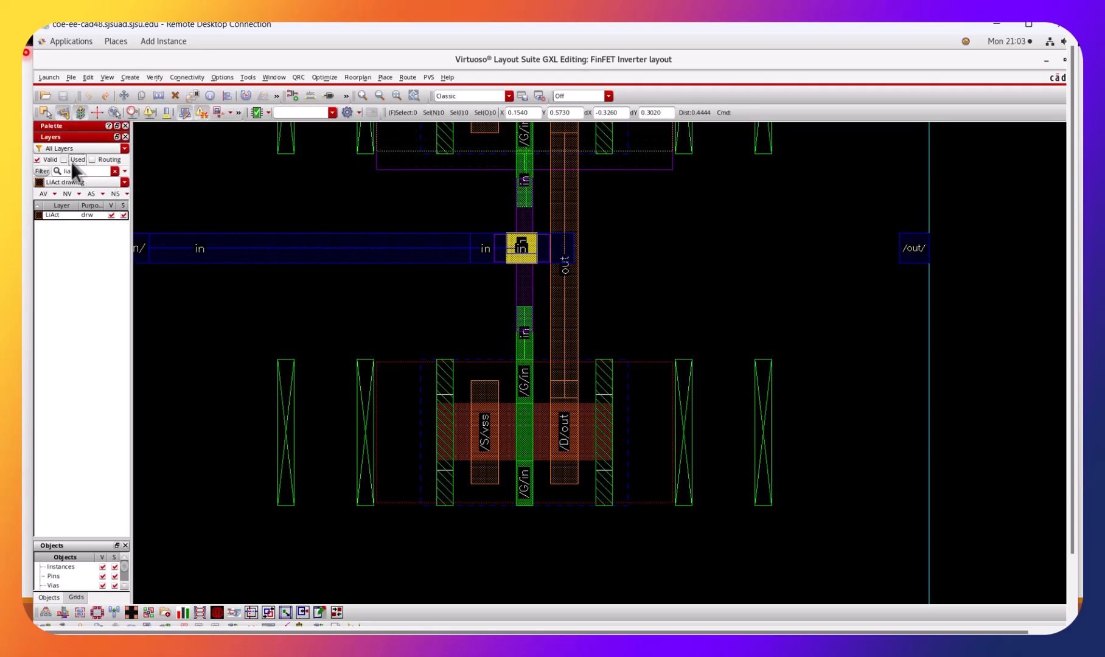
{"action": "left_click", "coordinate": [114, 171]}
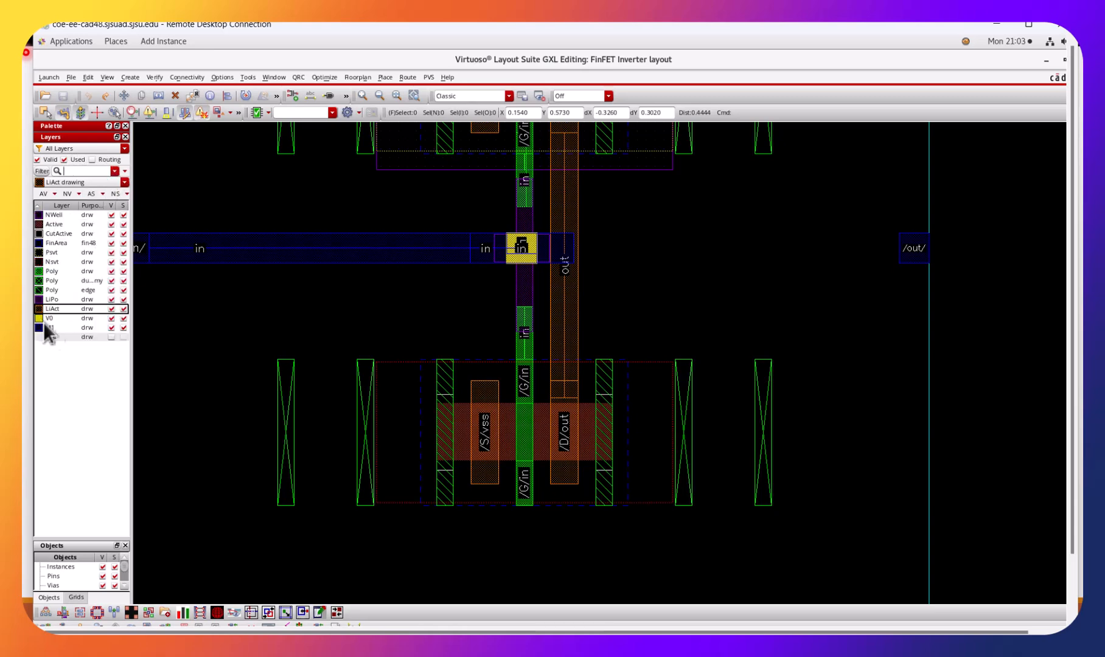
{"action": "left_click", "coordinate": [63, 328]}
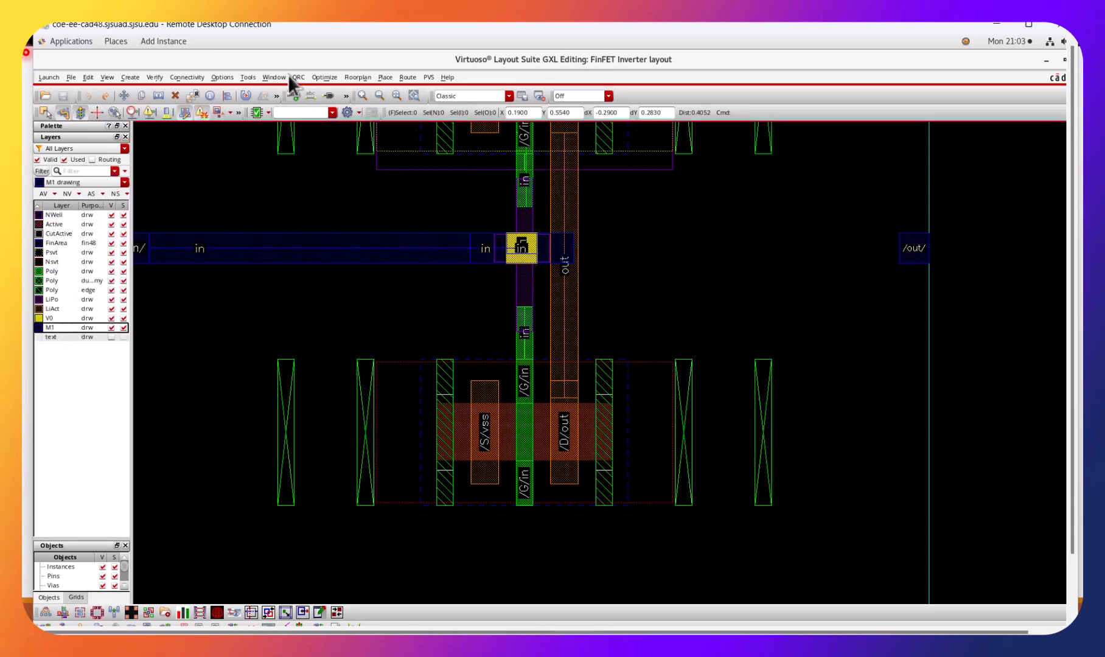
{"action": "left_click", "coordinate": [182, 77]}
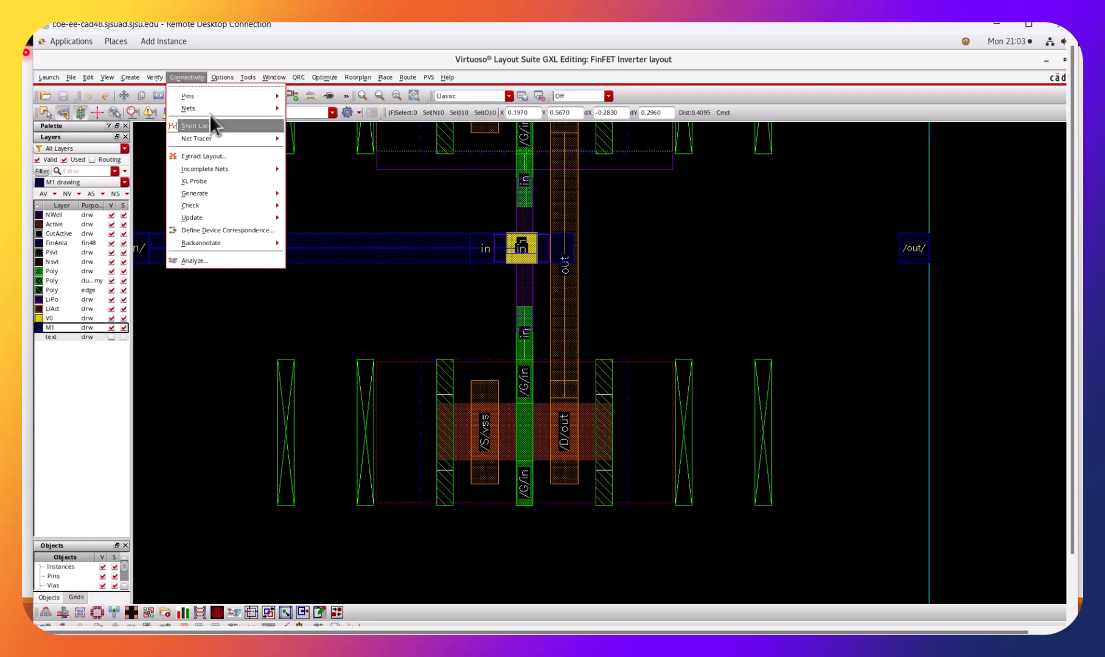
{"action": "mouse_move", "coordinate": [130, 77]}
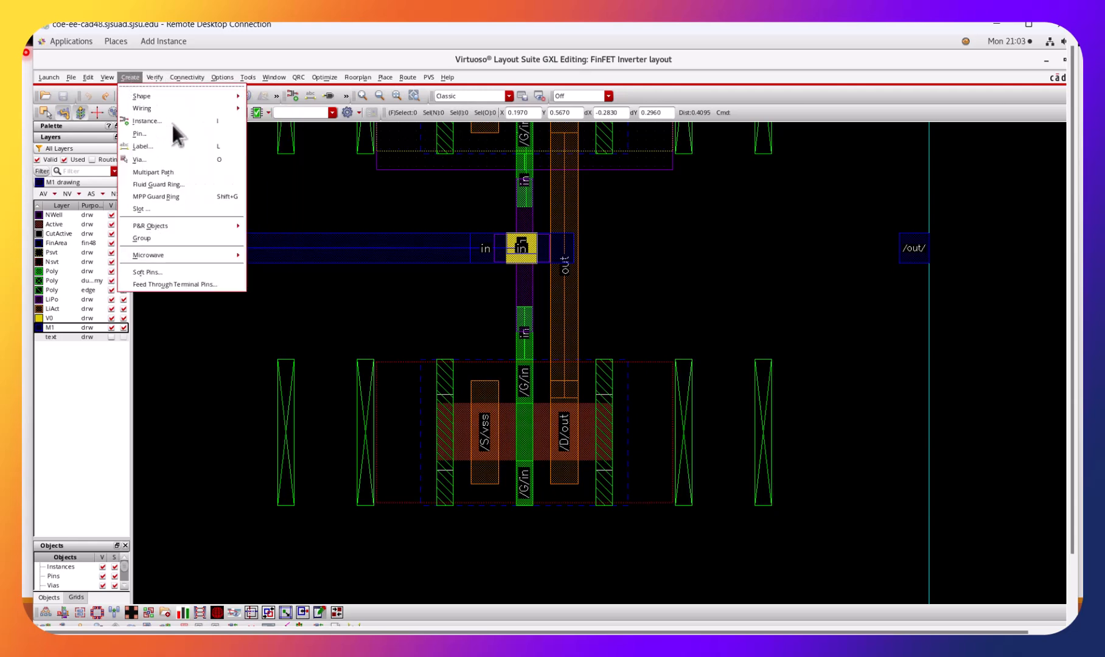
{"action": "left_click", "coordinate": [260, 114]}
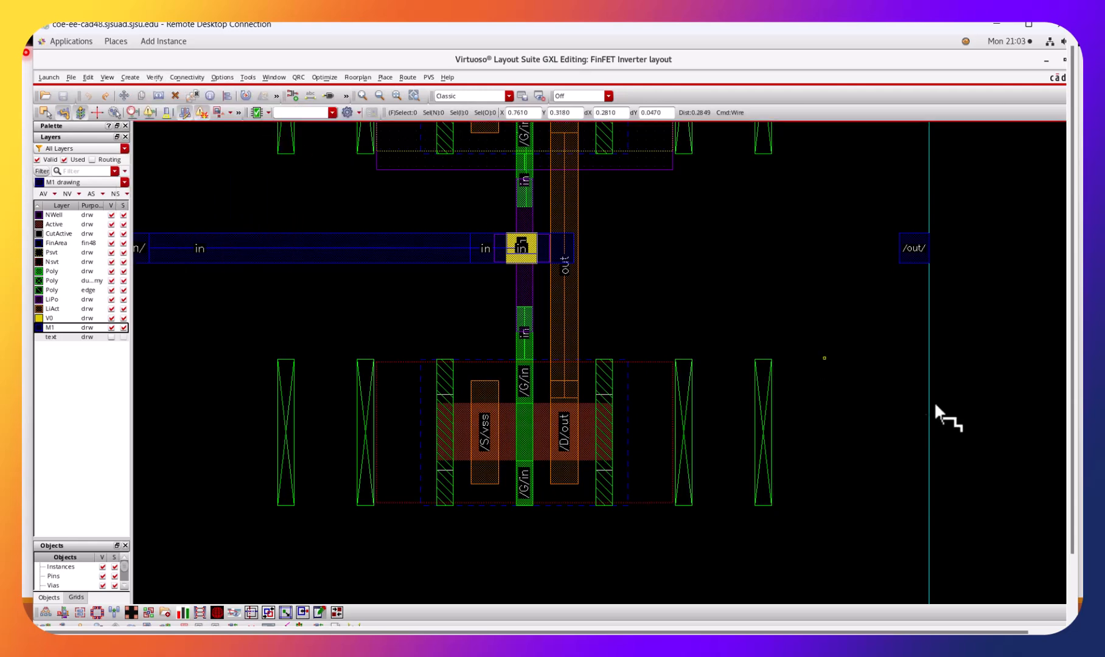
{"action": "left_click", "coordinate": [899, 250]}
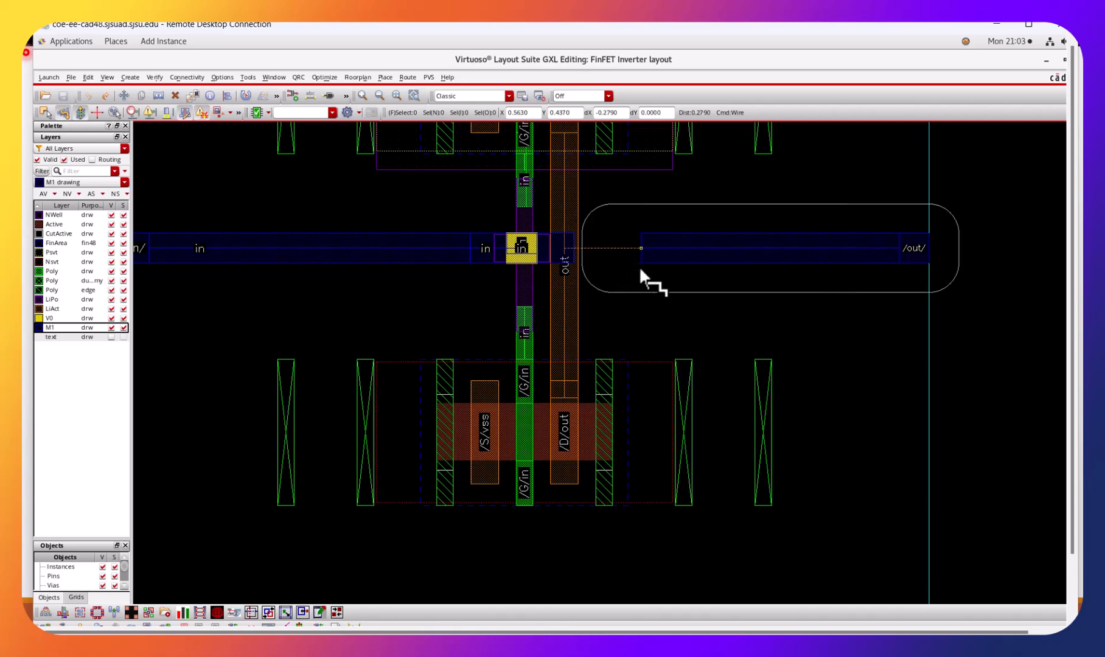
{"action": "left_click", "coordinate": [639, 271]}
{"action": "key", "text": "Escape"}
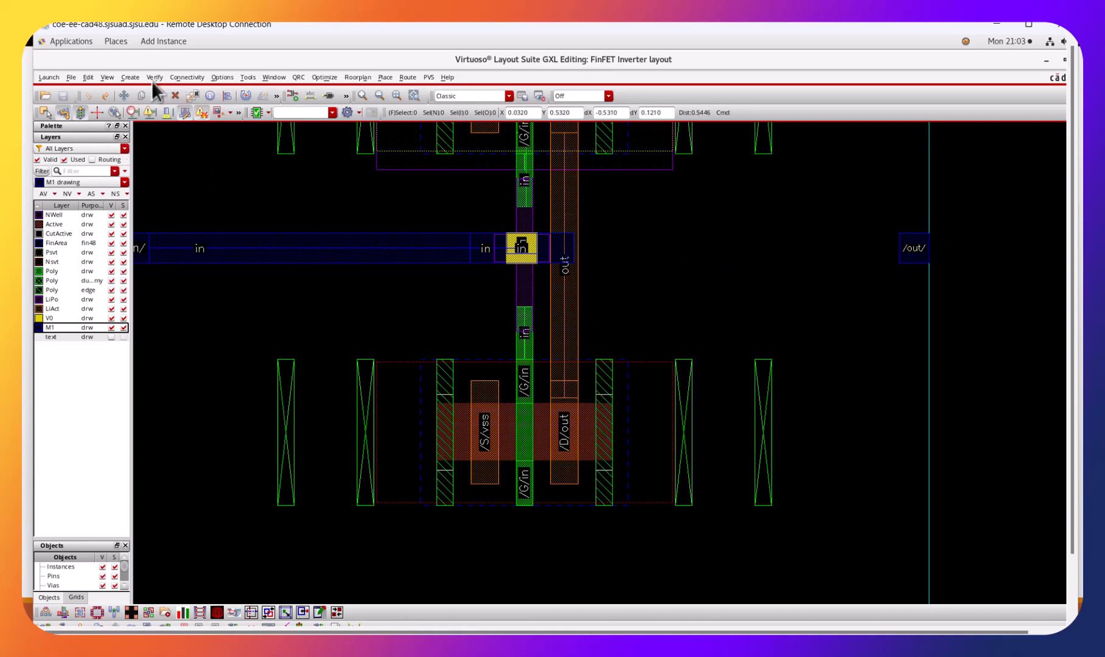
Route a horizontal M1 wire from the out pin toward the LiAct out wire, ending it short of the in wire.
{"action": "left_click", "coordinate": [135, 78]}
{"action": "mouse_move", "coordinate": [192, 108]}
{"action": "left_click", "coordinate": [270, 114]}
{"action": "left_click", "coordinate": [896, 247]}
{"action": "double_click", "coordinate": [693, 241]}
{"action": "key", "text": "Escape"}
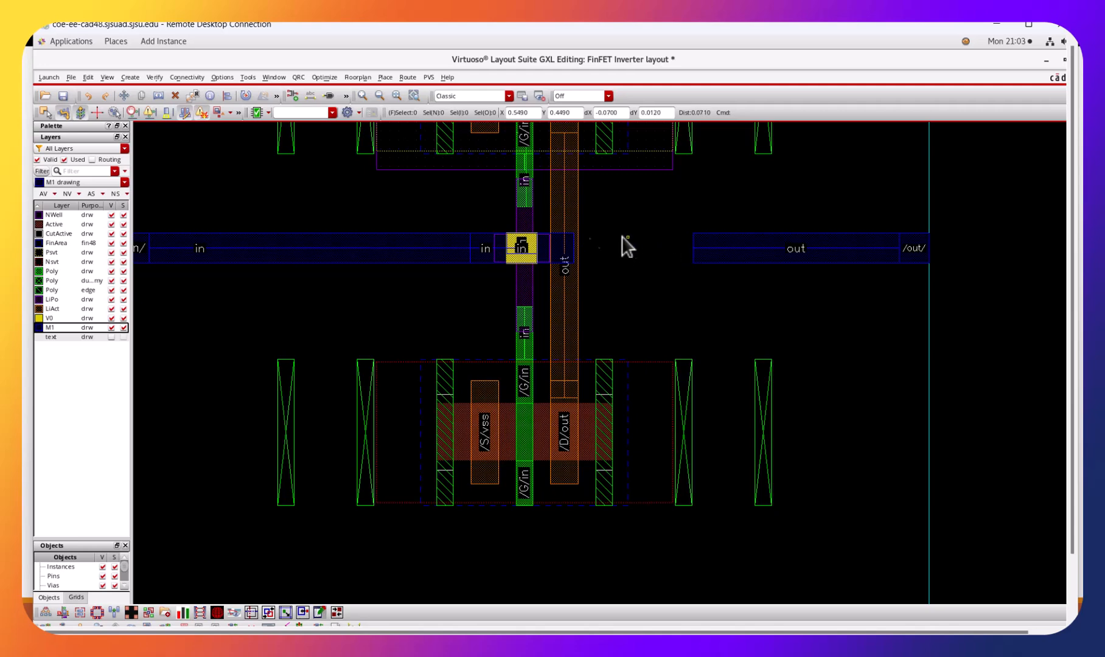
Create a single M1_LiAct via at the inner end of the out pin's M1 wire.
{"action": "left_click", "coordinate": [89, 76]}
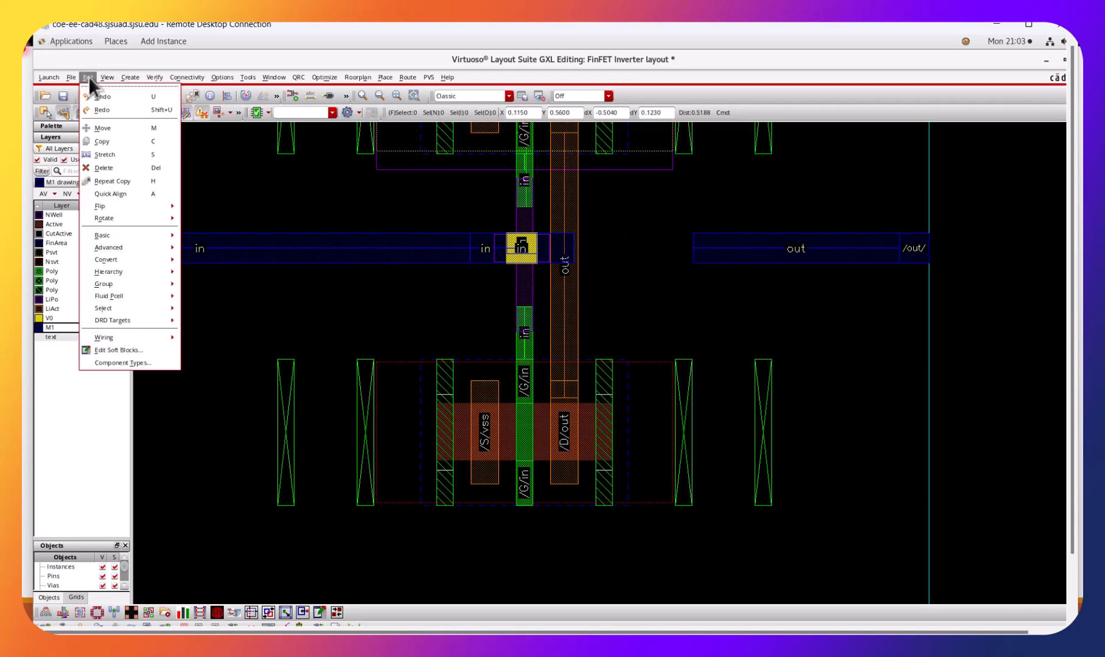
{"action": "mouse_move", "coordinate": [129, 77]}
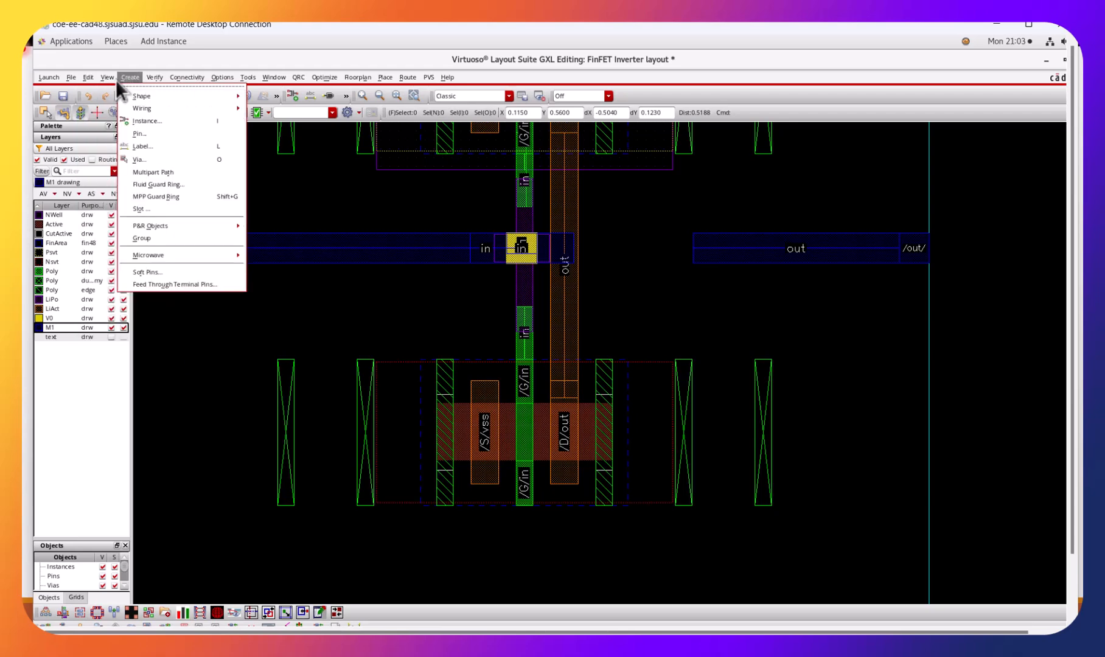
{"action": "left_click", "coordinate": [164, 159]}
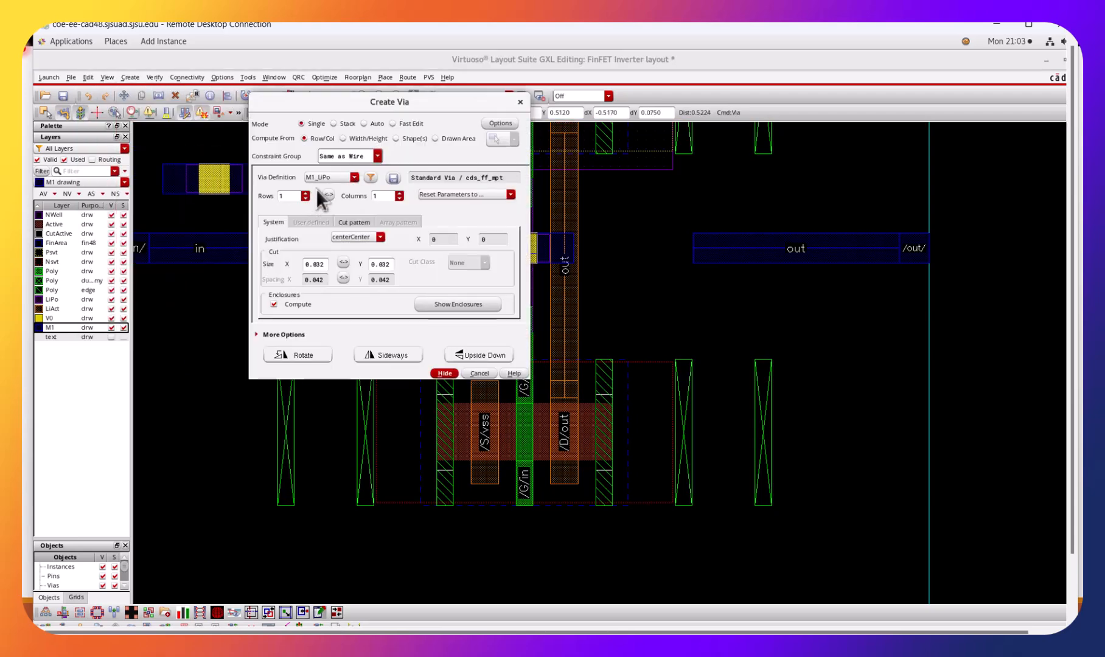
{"action": "left_click", "coordinate": [352, 178]}
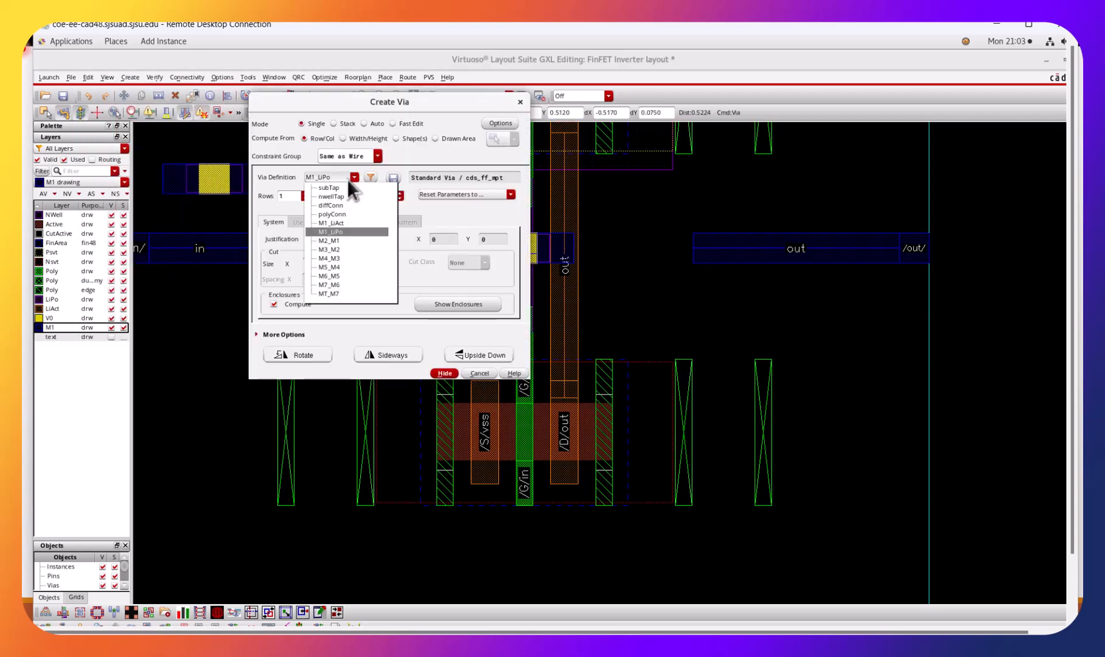
{"action": "left_click", "coordinate": [354, 222]}
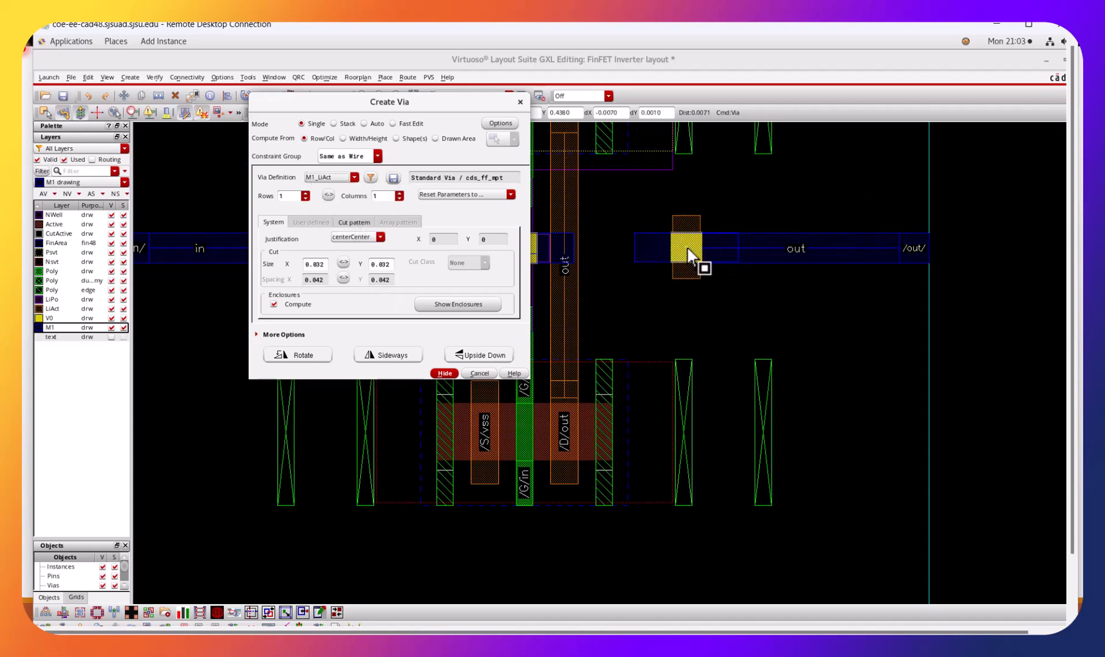
{"action": "left_click", "coordinate": [689, 251]}
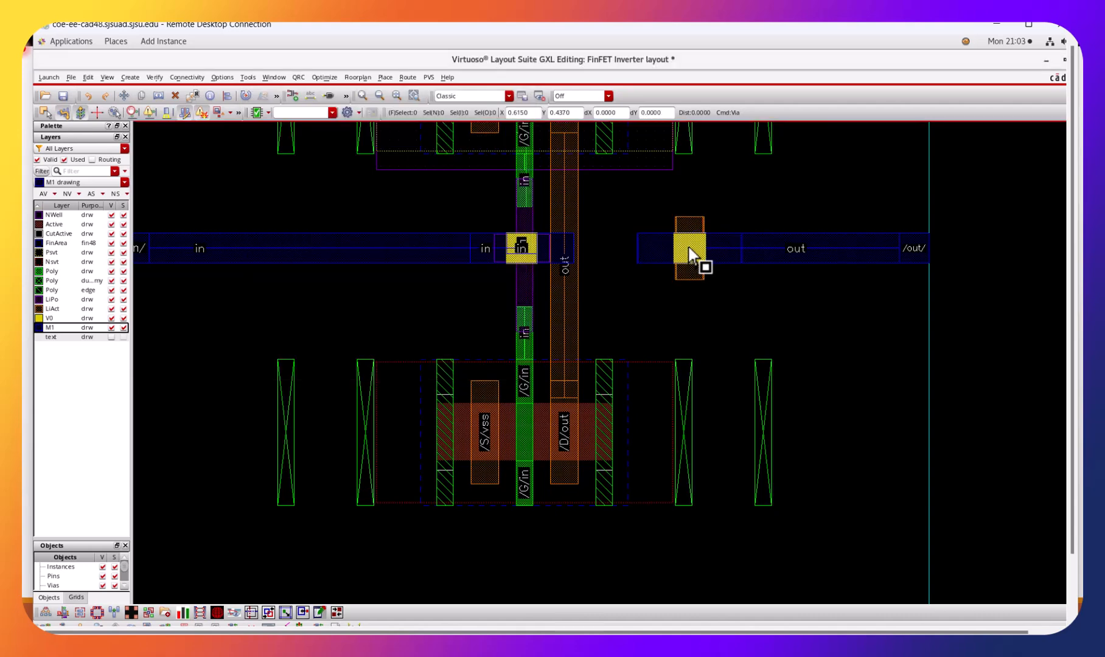
{"action": "key", "text": "Escape"}
Make LiAct drawing the active layer for bridging the gap between the new via and the vertical out wire.
{"action": "key", "text": "ctrl+z"}
{"action": "key", "text": "ctrl+z"}
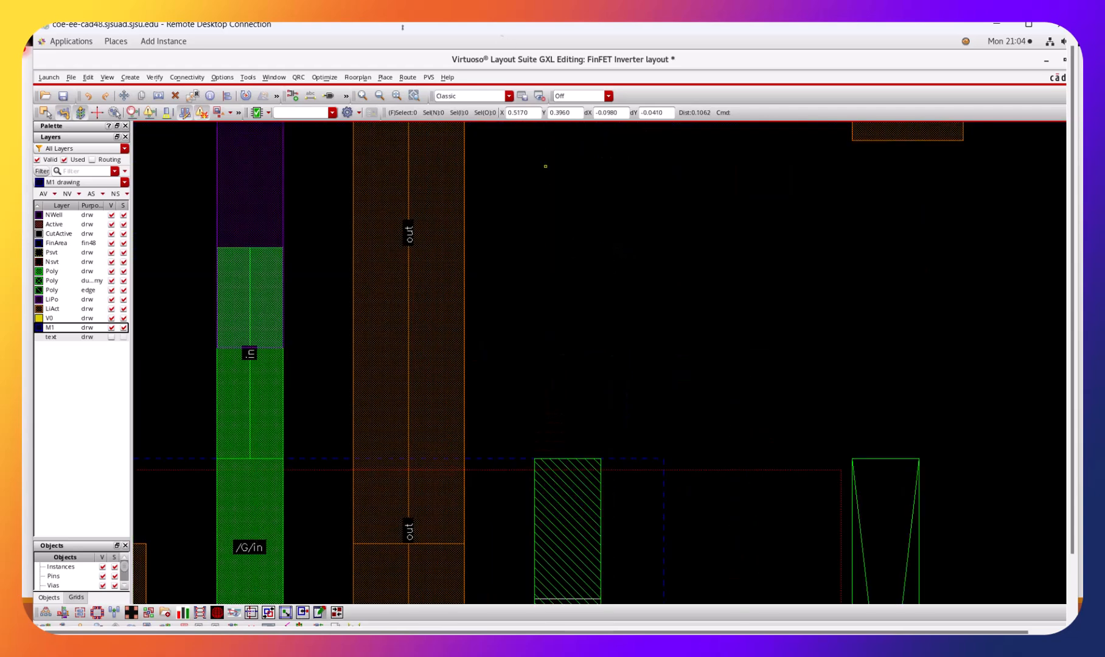
{"action": "key", "text": "Up"}
{"action": "key", "text": "Up"}
{"action": "key", "text": "Up"}
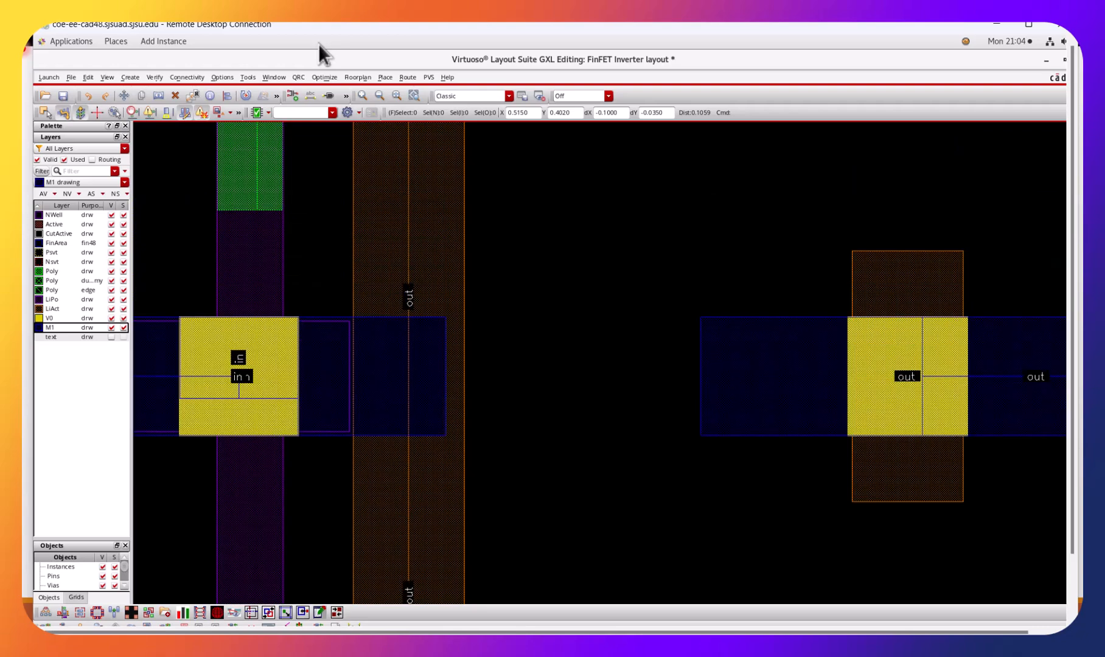
{"action": "left_click", "coordinate": [63, 309]}
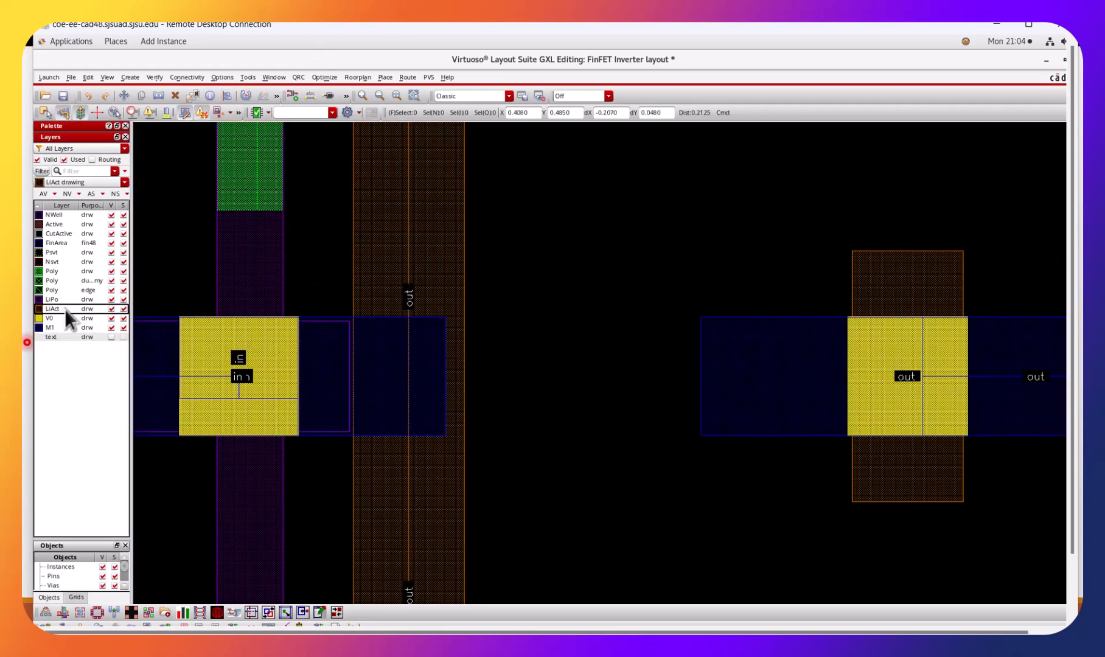
{"action": "left_click", "coordinate": [133, 77]}
{"action": "mouse_move", "coordinate": [158, 110]}
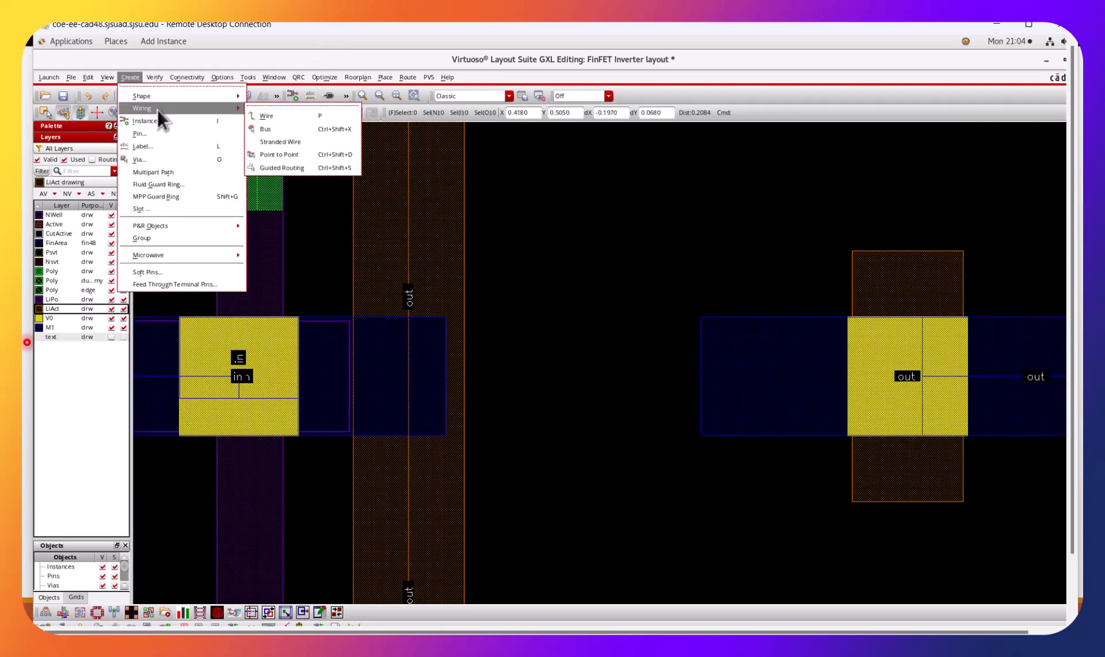
{"action": "left_click", "coordinate": [264, 105]}
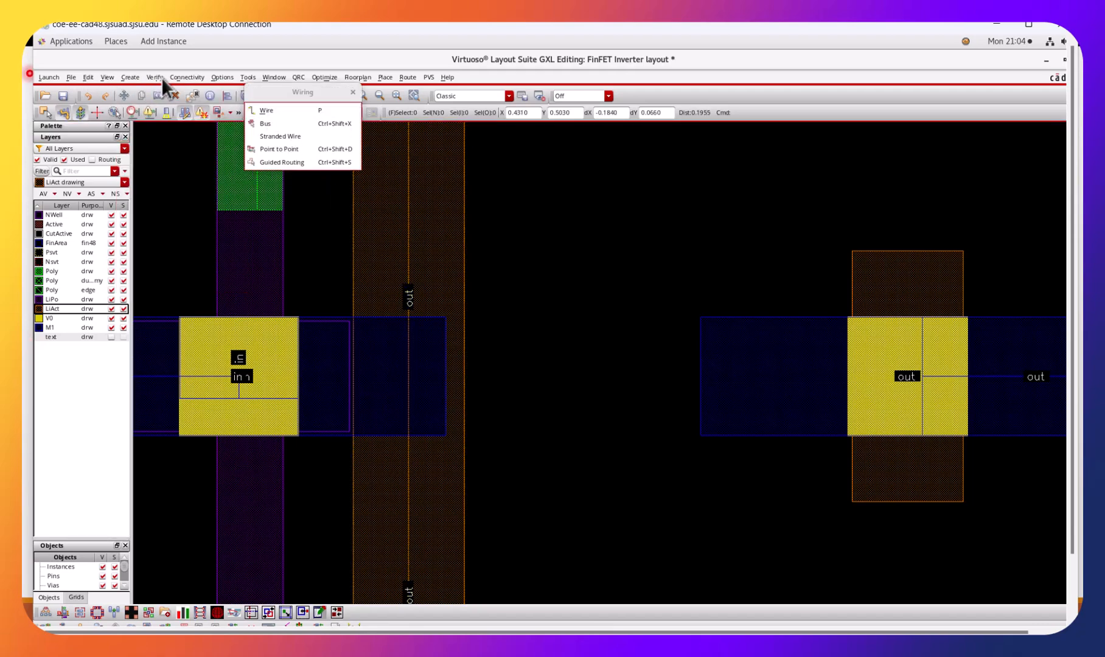
Draw a LiAct rectangle joining the M1_LiAct via to the vertical LiAct out wire, matching the M1 wire's height.
{"action": "left_click", "coordinate": [135, 79]}
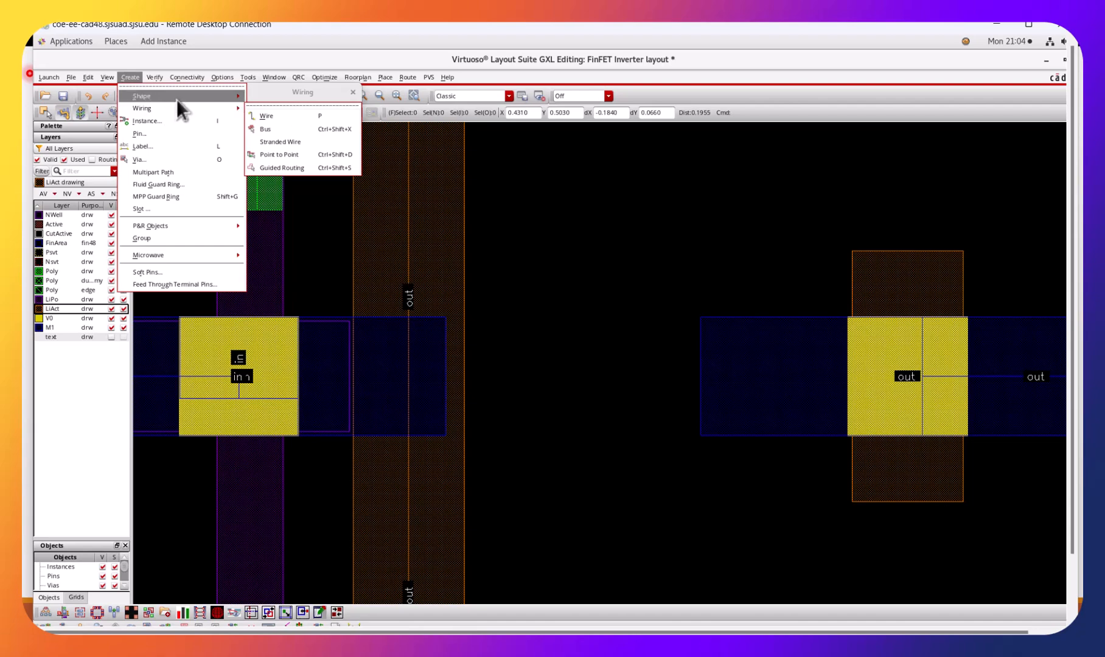
{"action": "mouse_move", "coordinate": [176, 97]}
{"action": "left_click", "coordinate": [274, 105]}
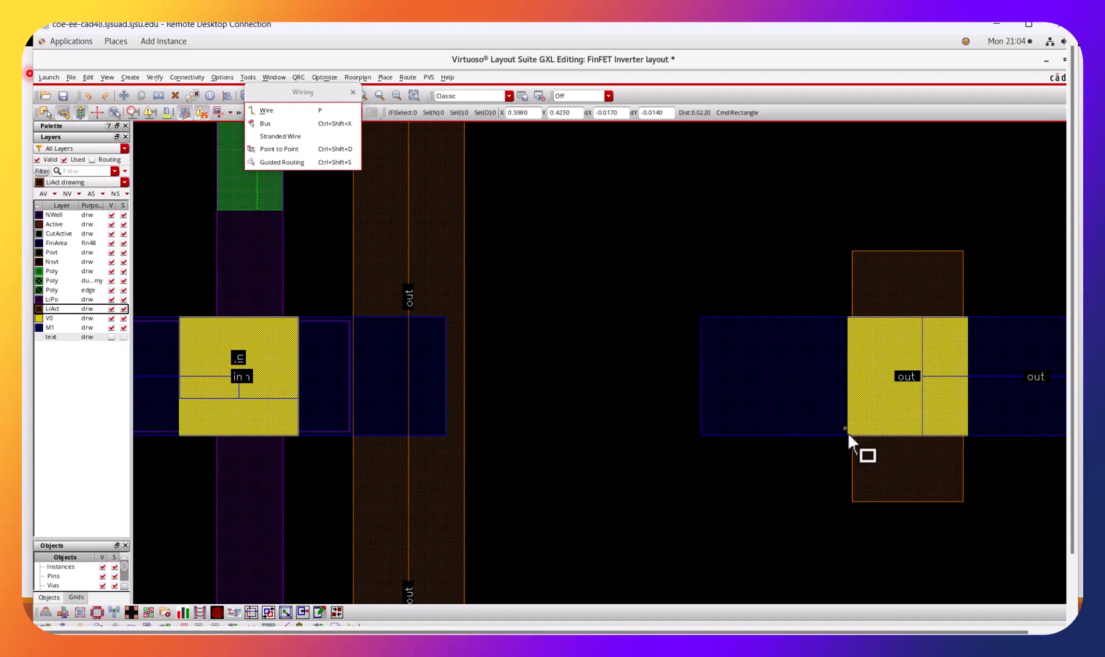
{"action": "left_click", "coordinate": [851, 317]}
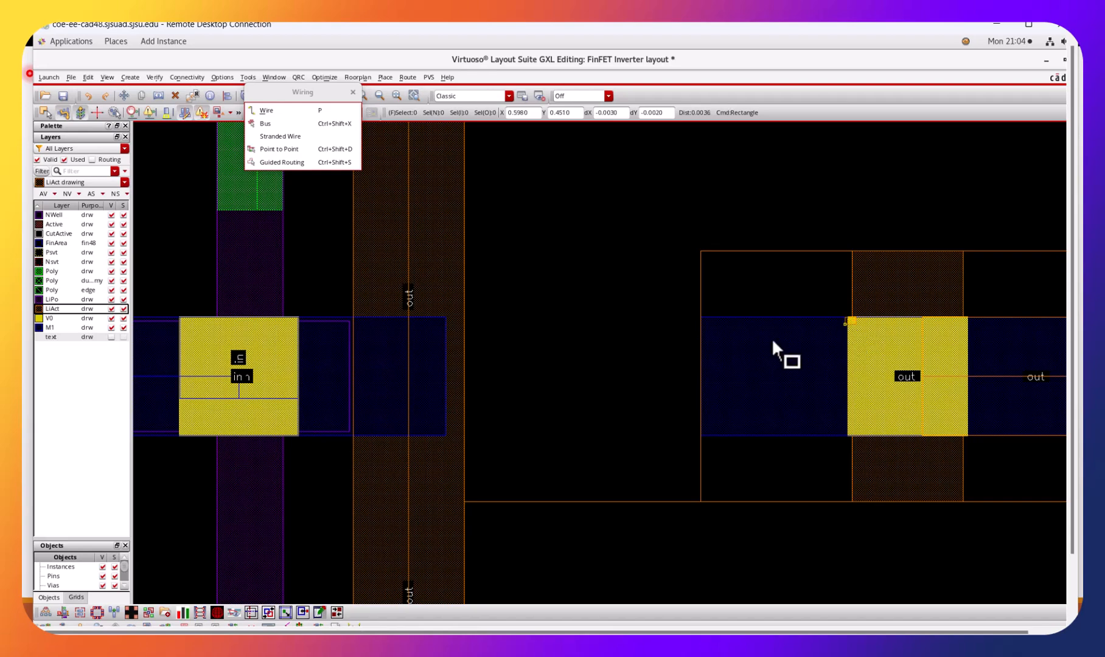
{"action": "left_click", "coordinate": [461, 436]}
{"action": "left_click", "coordinate": [459, 434]}
{"action": "key", "text": "Escape"}
{"action": "left_click", "coordinate": [734, 272]}
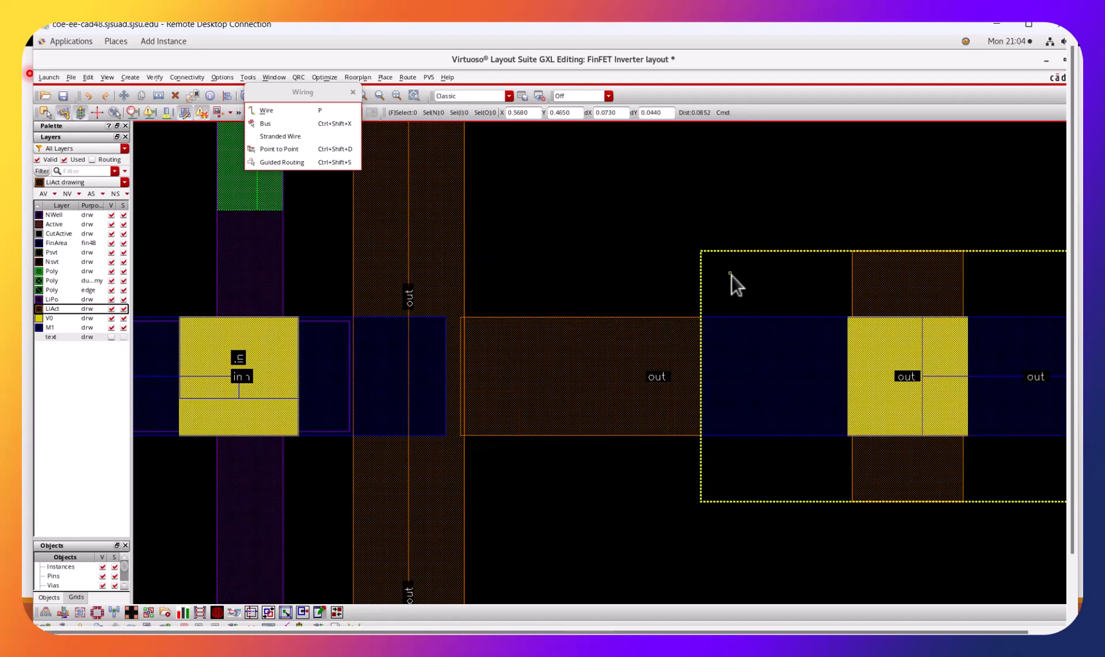
{"action": "key", "text": "shift+z"}
{"action": "key", "text": "shift+z"}
{"action": "key", "text": "shift+z"}
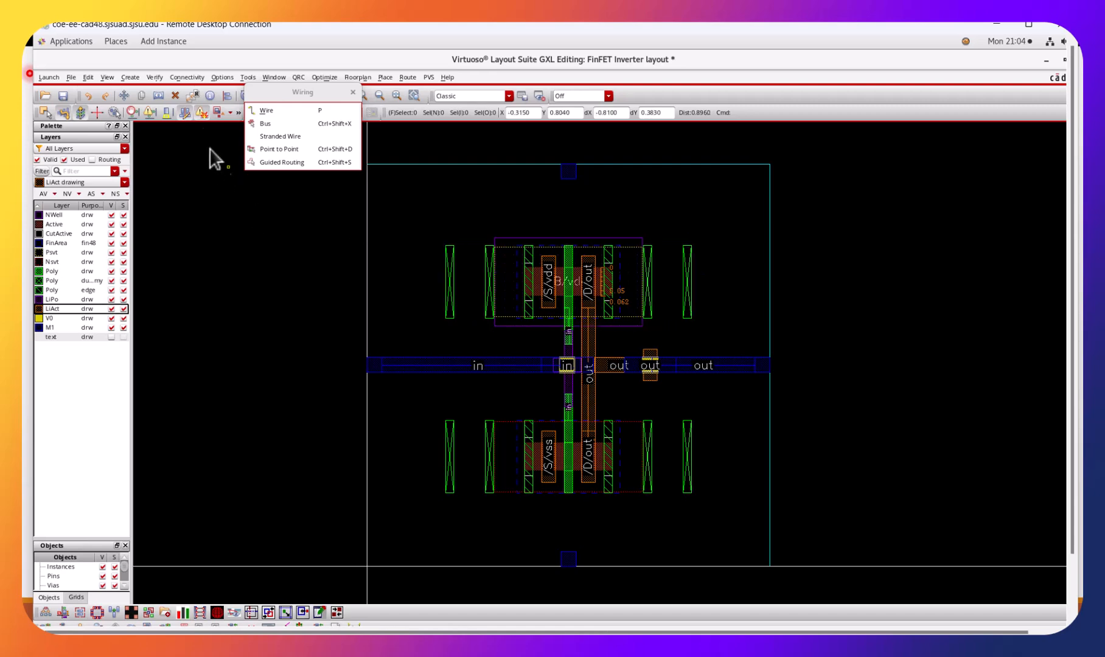
{"action": "left_click", "coordinate": [188, 79]}
{"action": "mouse_move", "coordinate": [260, 138]}
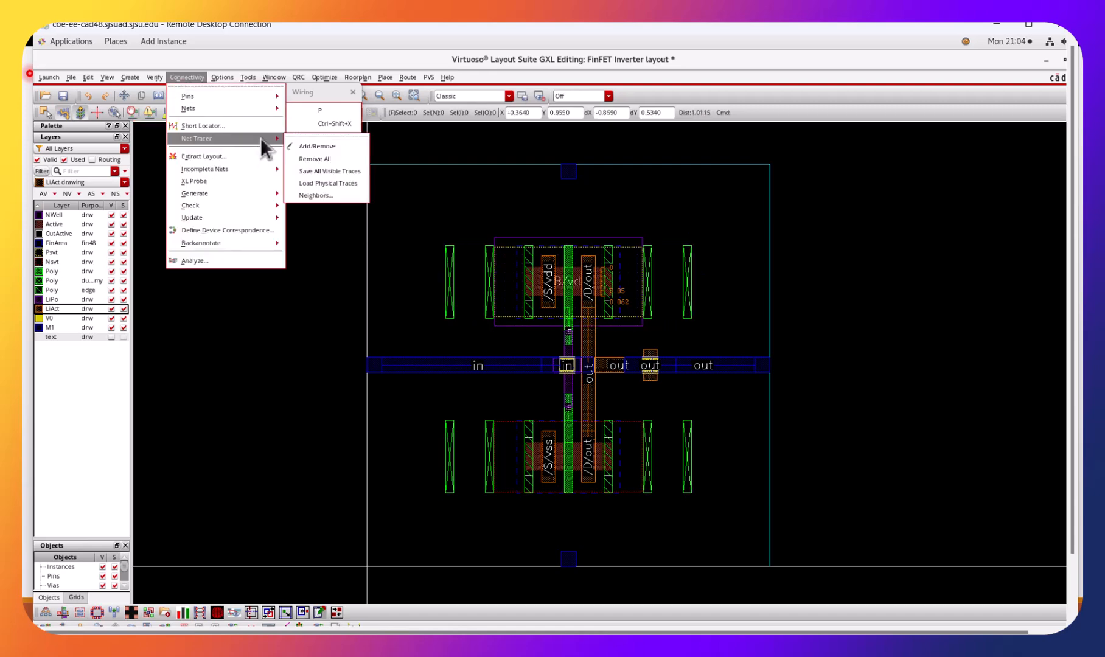
{"action": "left_click", "coordinate": [308, 156]}
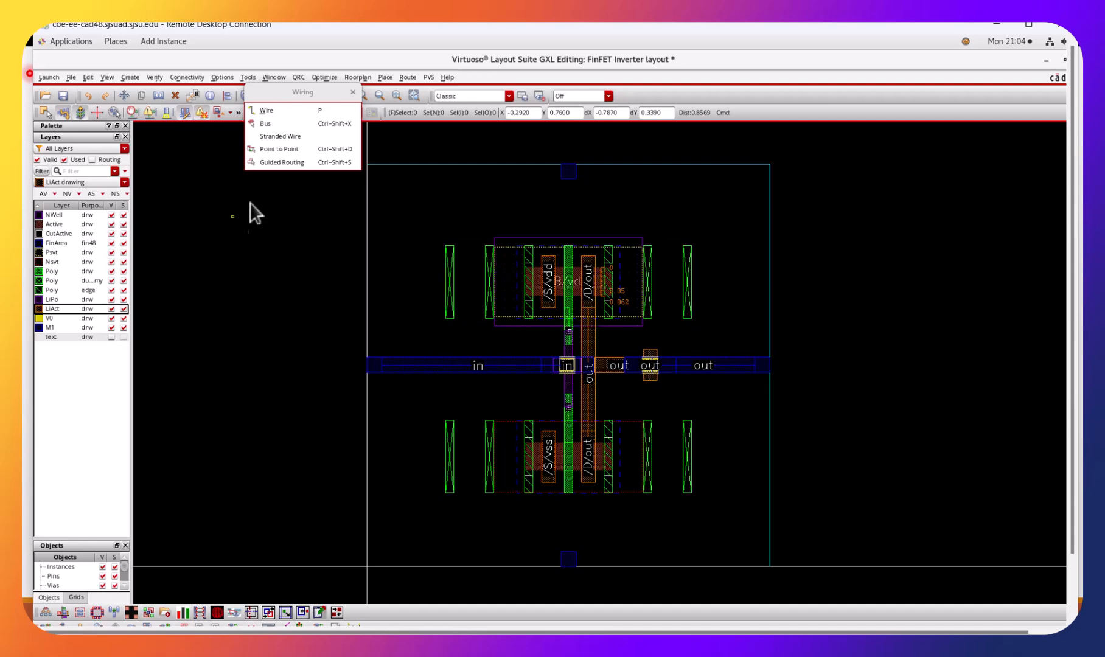
{"action": "left_click", "coordinate": [132, 78]}
{"action": "left_click", "coordinate": [181, 81]}
{"action": "left_click", "coordinate": [182, 81]}
{"action": "mouse_move", "coordinate": [240, 139]}
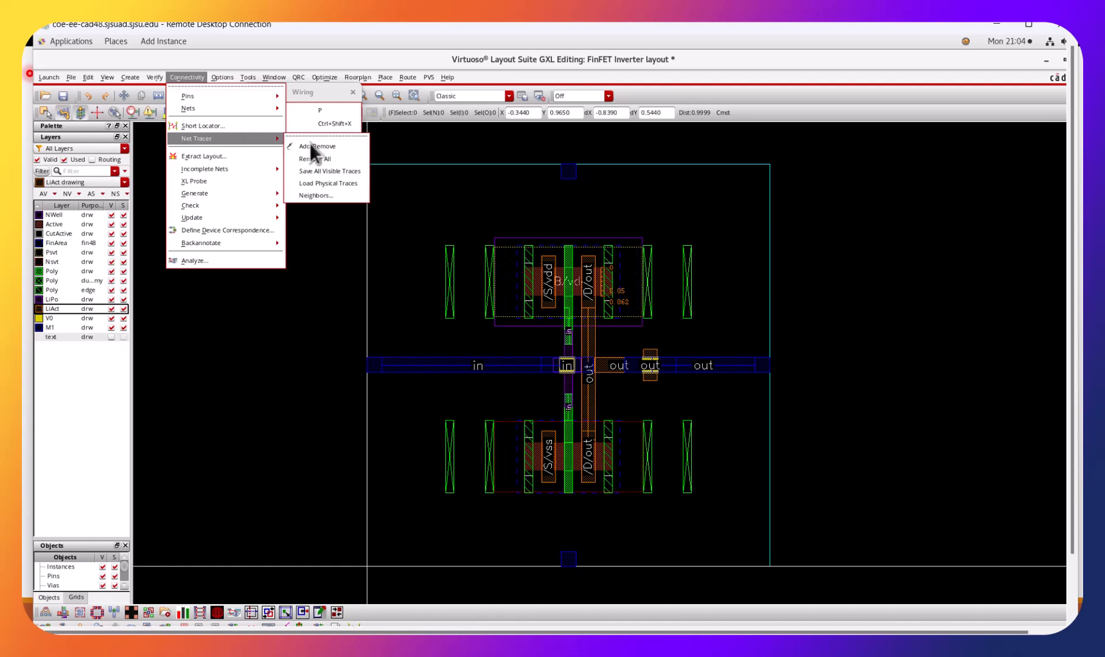
{"action": "left_click", "coordinate": [319, 155]}
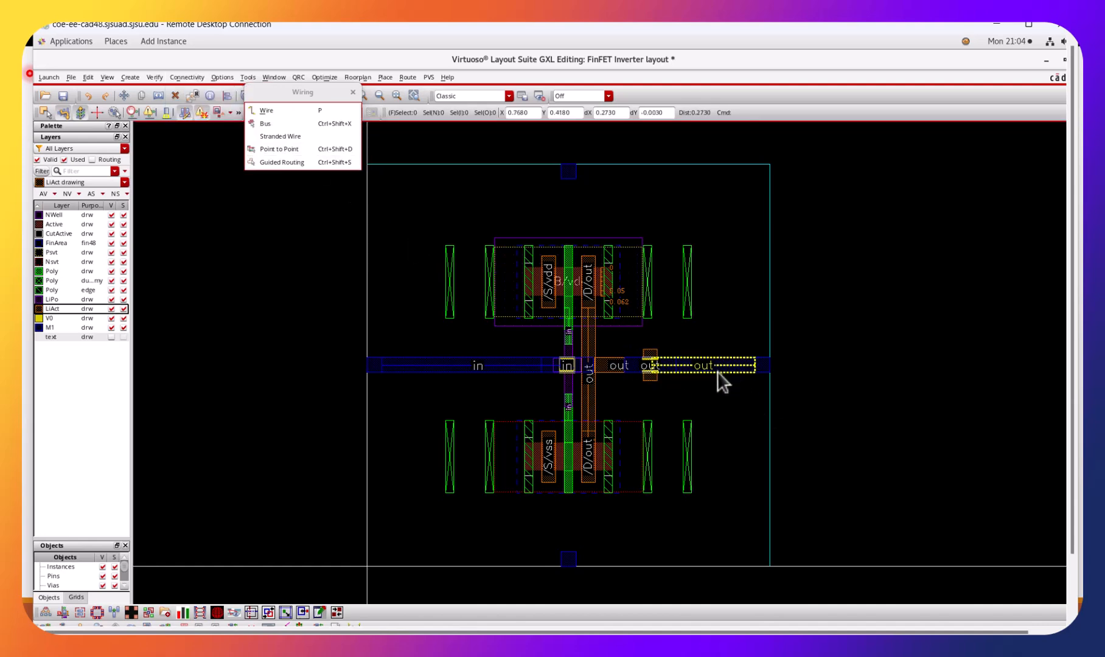
Trace the out net from the out pin's M1 wire with the Net Tracer, and save the layout.
{"action": "left_click", "coordinate": [352, 91]}
{"action": "left_click", "coordinate": [176, 78]}
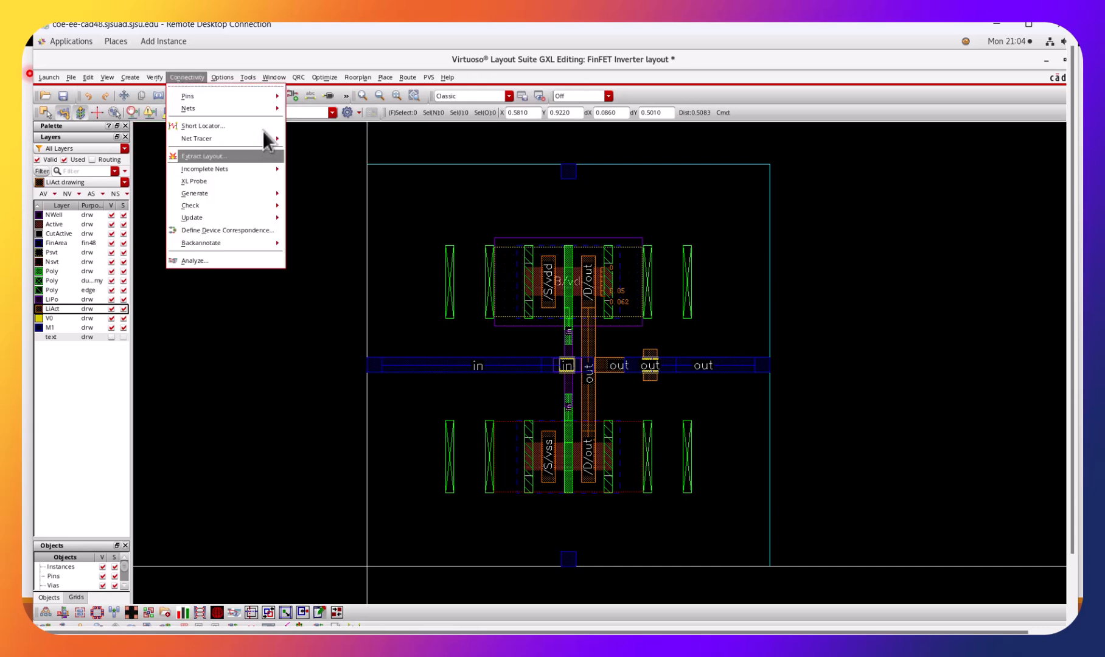
{"action": "mouse_move", "coordinate": [261, 137]}
{"action": "left_click", "coordinate": [315, 146]}
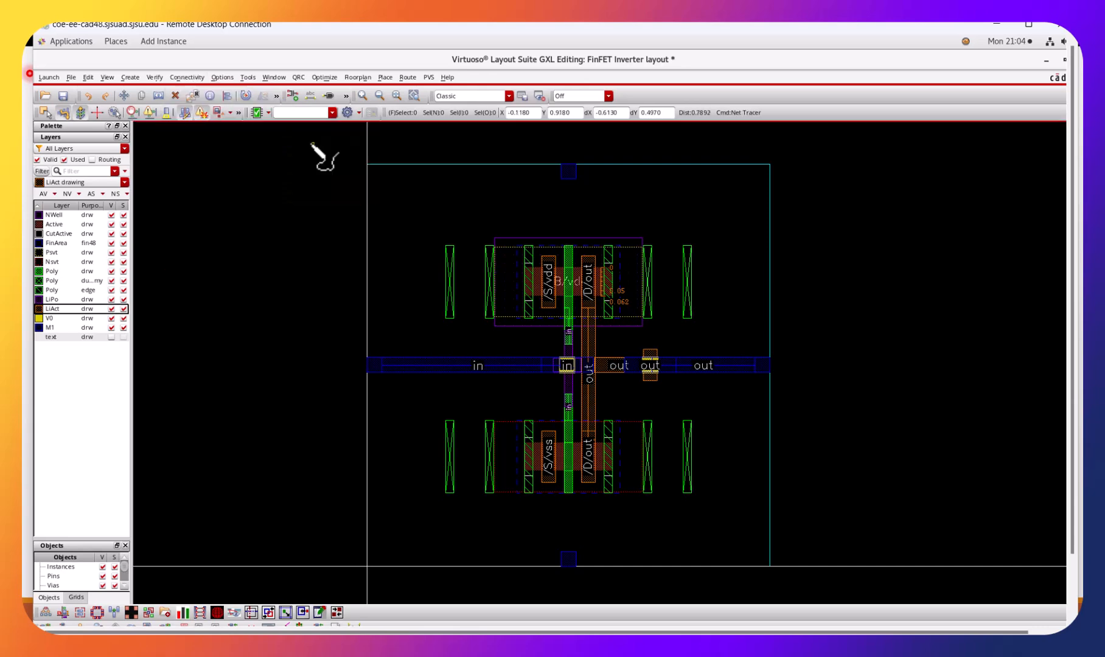
{"action": "left_click", "coordinate": [754, 368]}
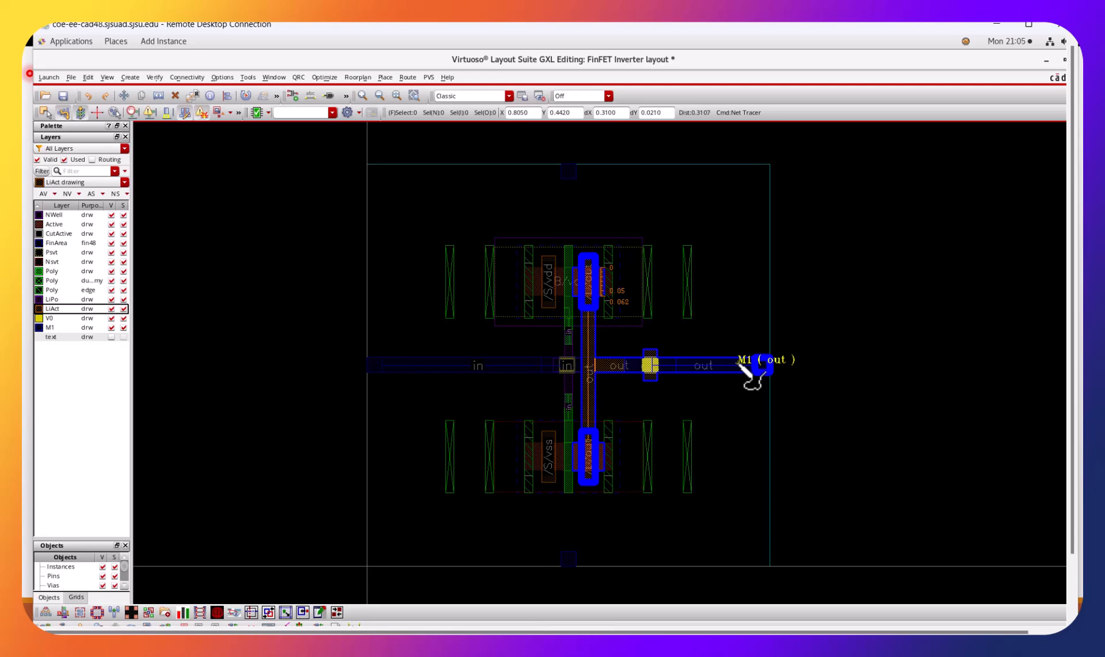
{"action": "key", "text": "Escape"}
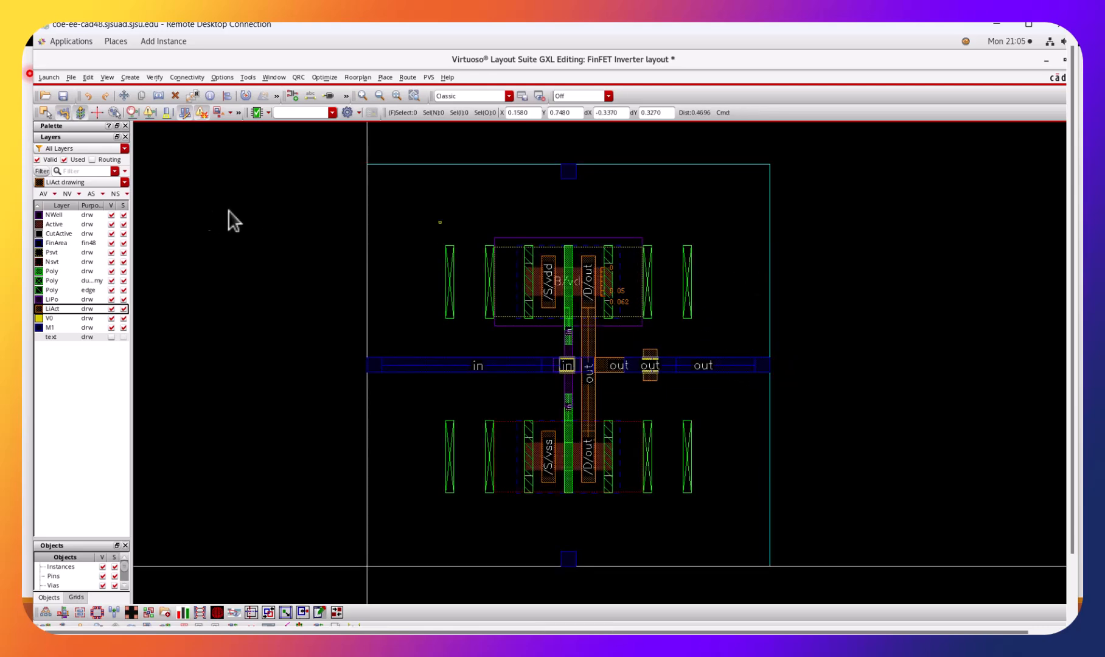
{"action": "left_click", "coordinate": [63, 96]}
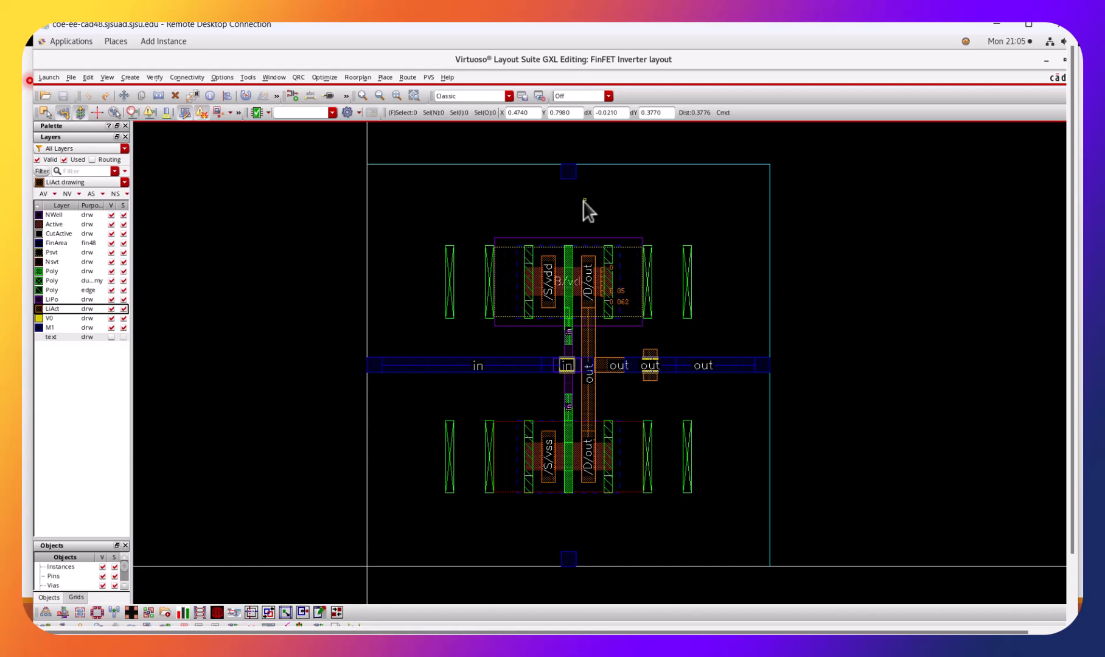
Route a vertical LiAct wire from the upper transistor's vdd source up to the level of the vdd pin.
{"action": "scroll", "coordinate": [585, 213], "scroll_direction": "up", "scroll_amount": 5}
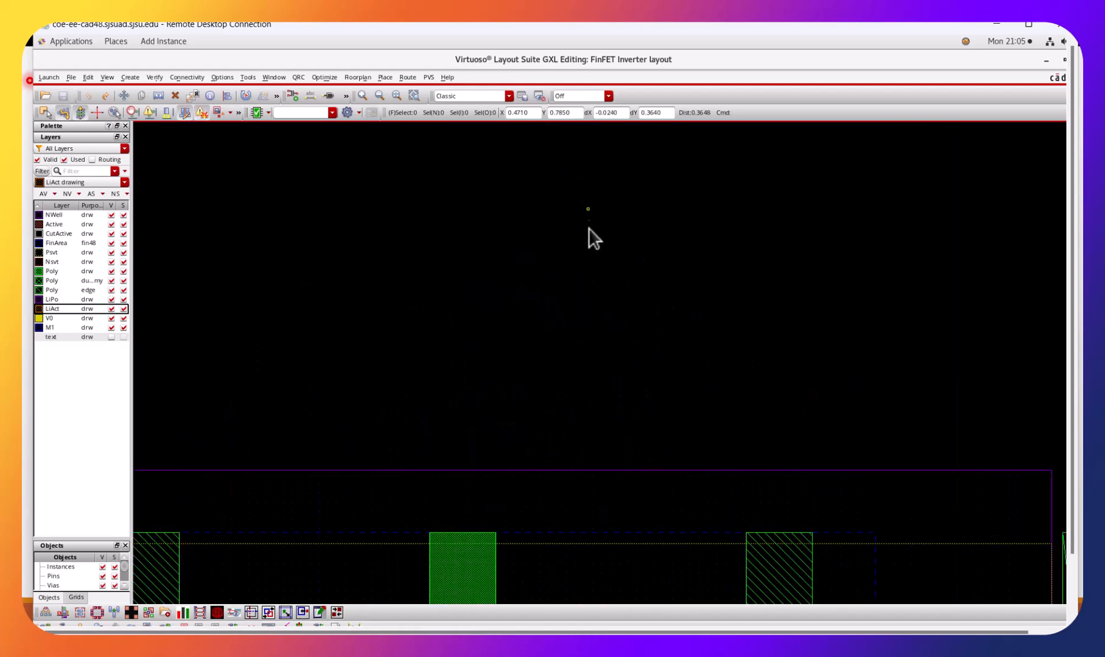
{"action": "key", "text": "shift+z"}
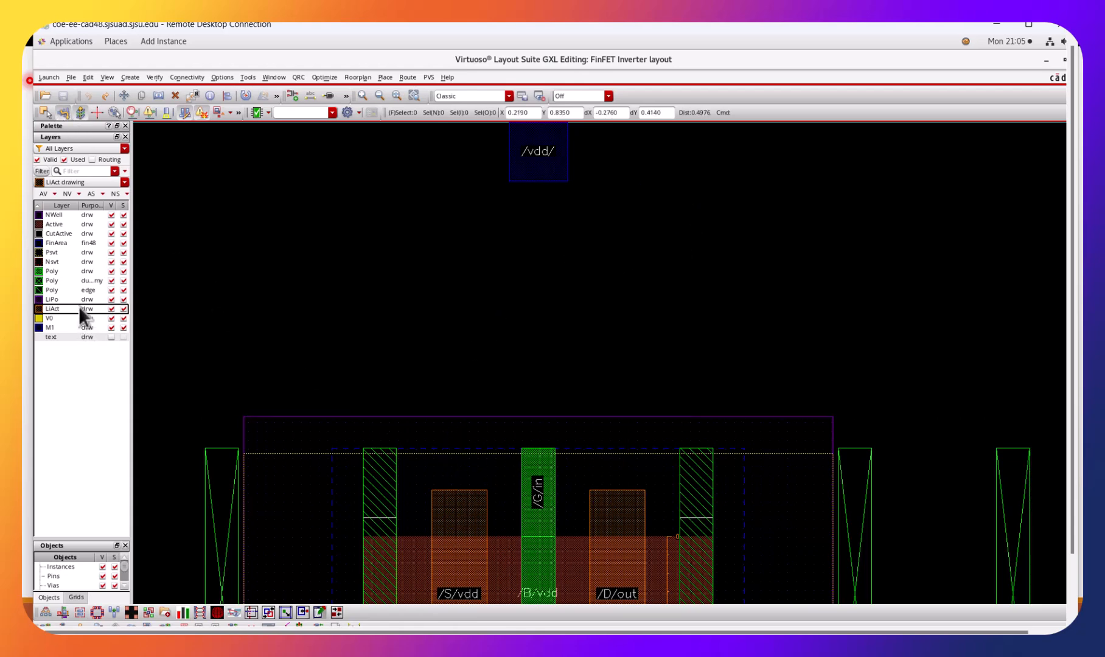
{"action": "left_click", "coordinate": [130, 78]}
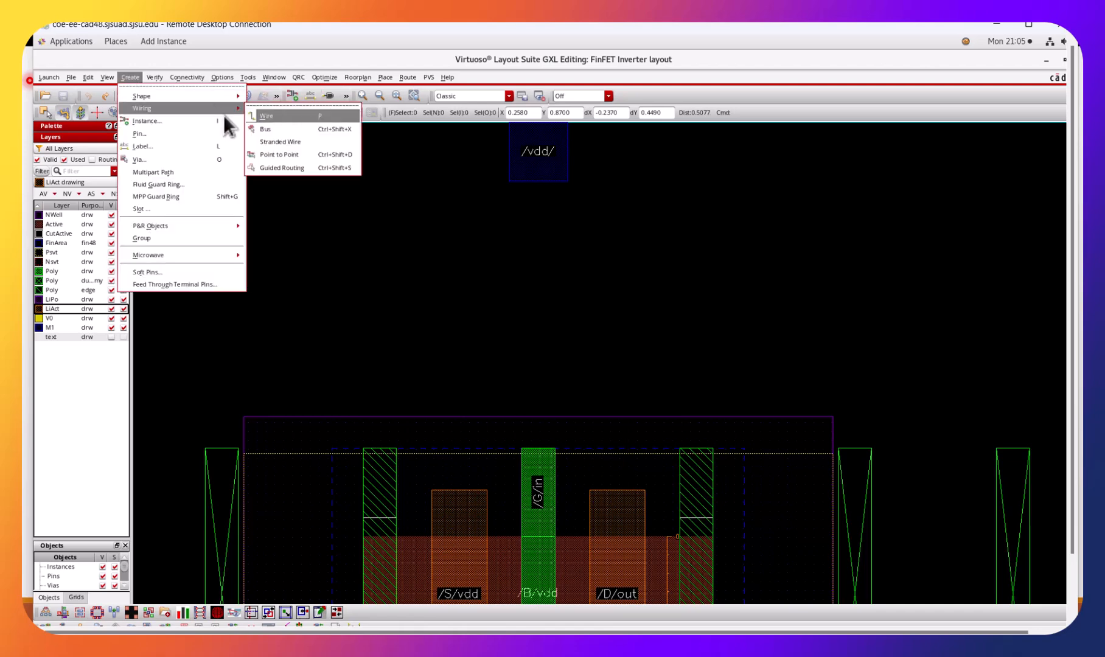
{"action": "left_click", "coordinate": [266, 116]}
{"action": "left_click", "coordinate": [465, 487]}
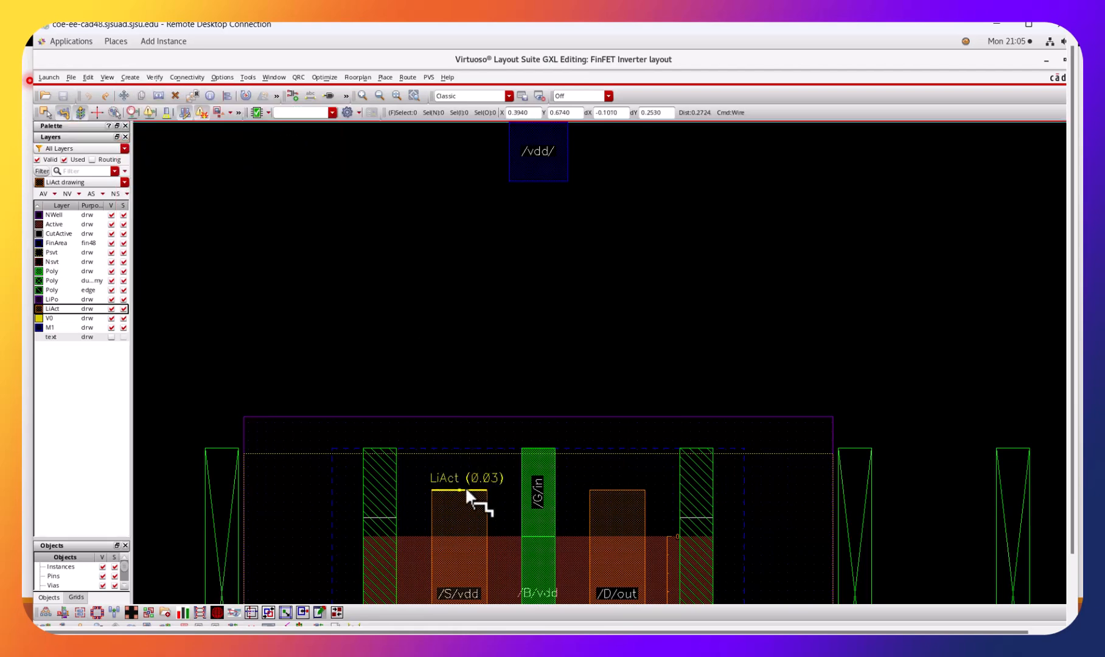
{"action": "double_click", "coordinate": [490, 131]}
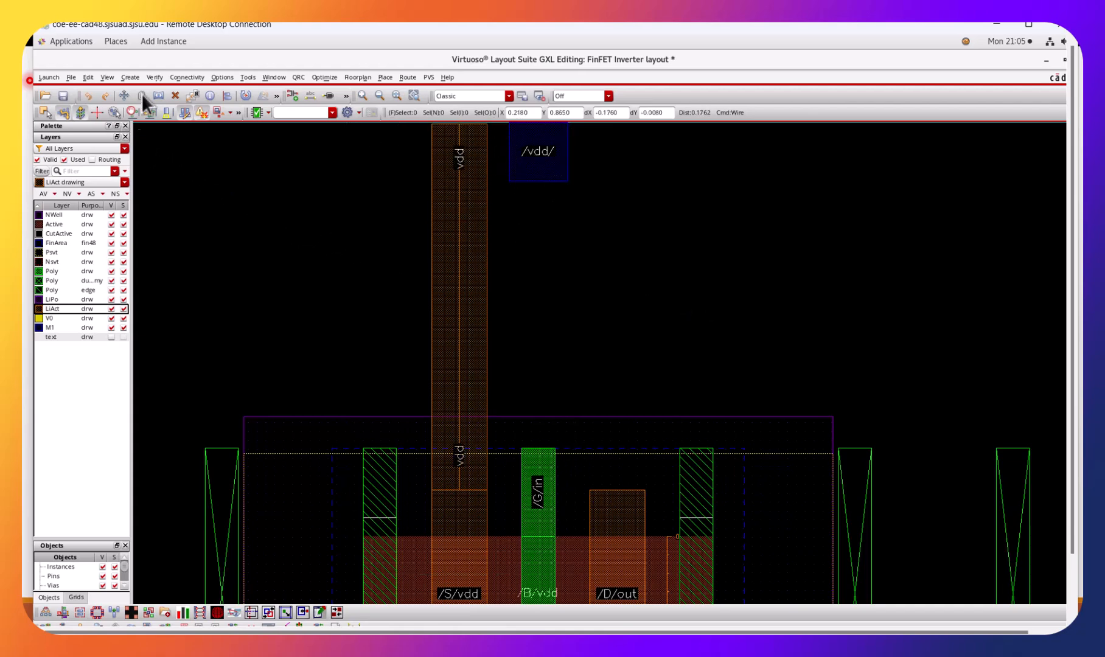
Start creating a via, trying the nwellTap definition and settling on subTap, for the vdd wire.
{"action": "left_click", "coordinate": [130, 77]}
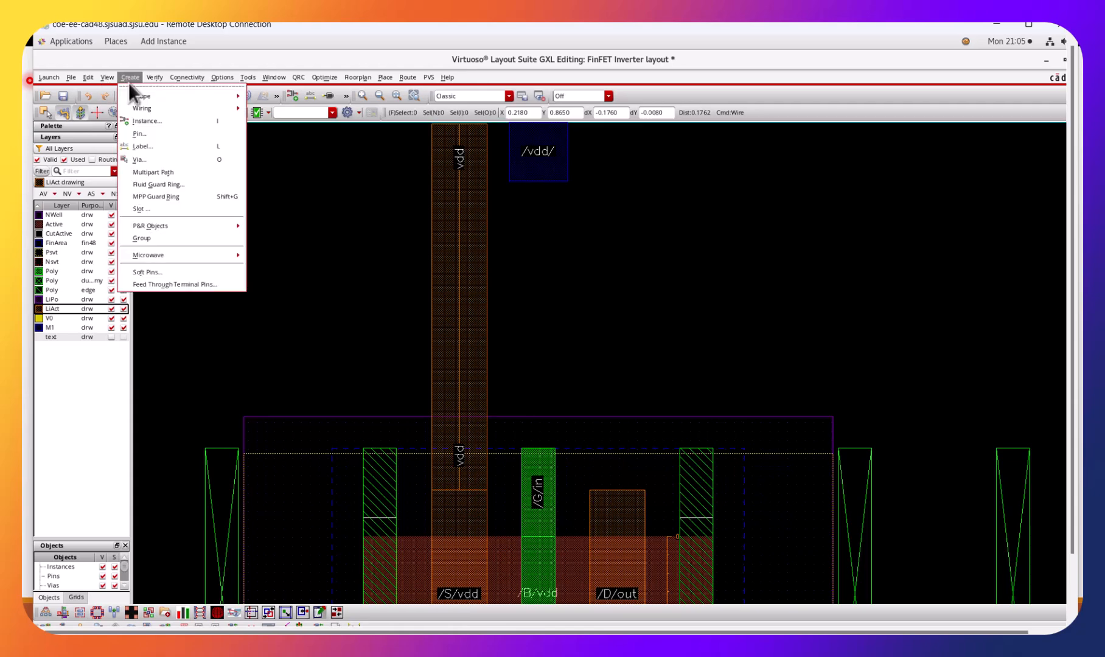
{"action": "left_click", "coordinate": [148, 159]}
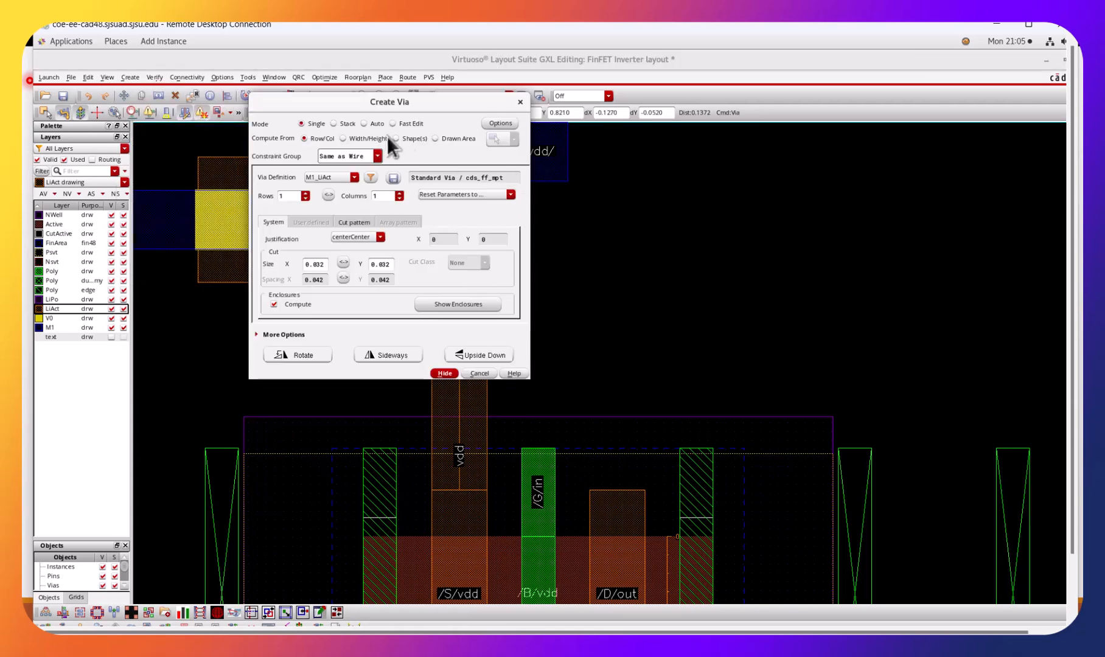
{"action": "left_click", "coordinate": [354, 177]}
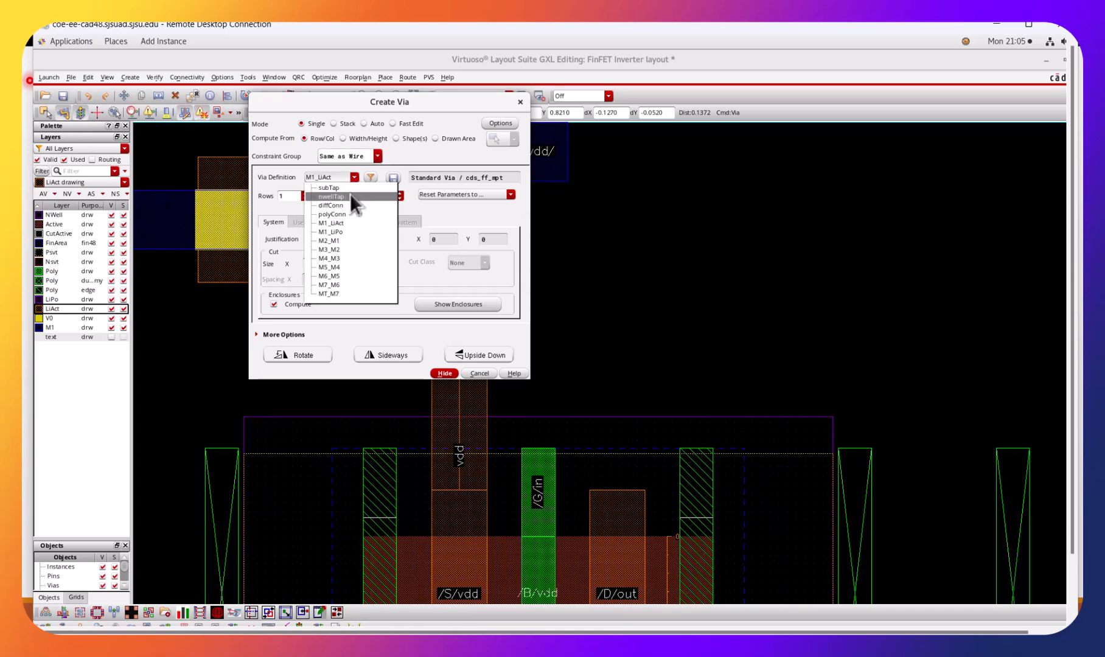
{"action": "left_click", "coordinate": [353, 196]}
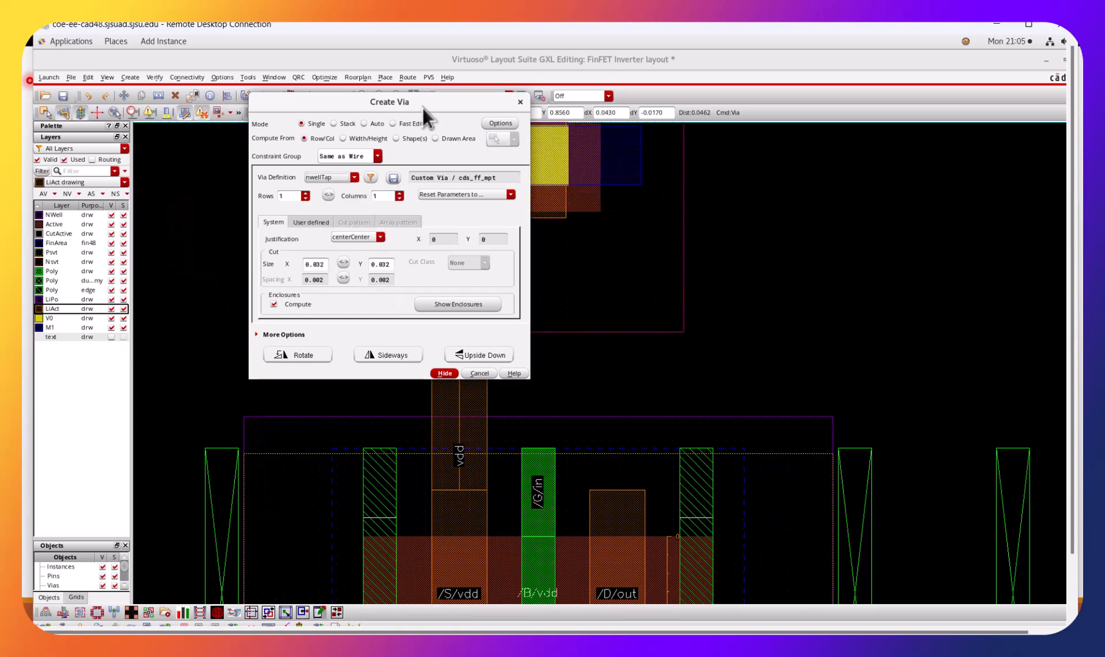
{"action": "left_click_drag", "start_coordinate": [424, 108], "coordinate": [148, 230]}
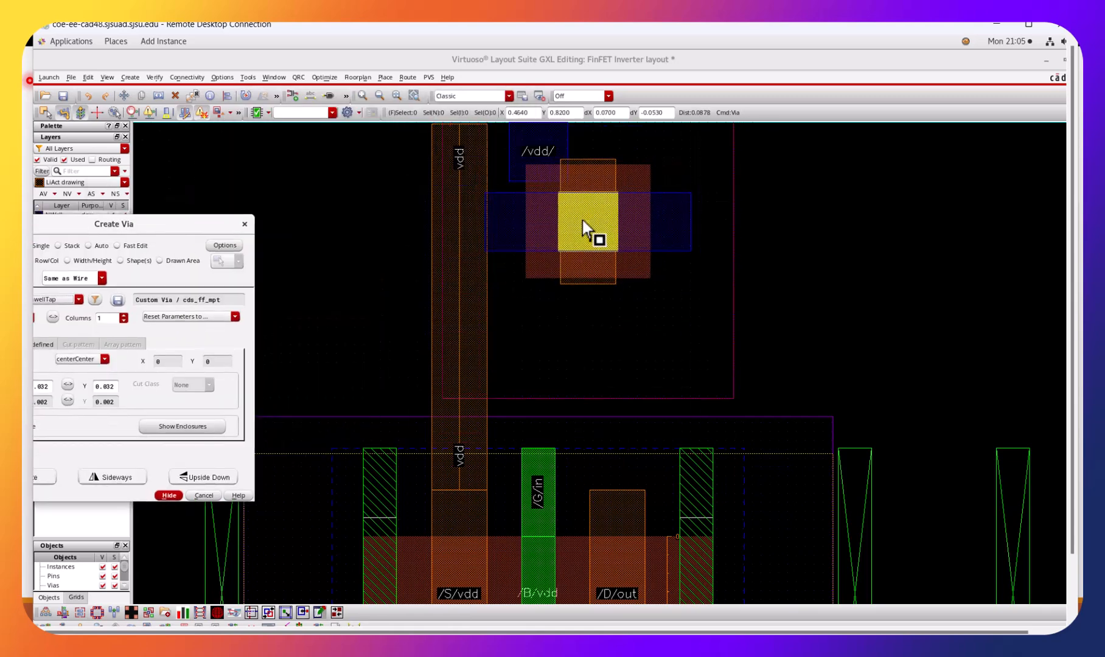
{"action": "key", "text": "Down"}
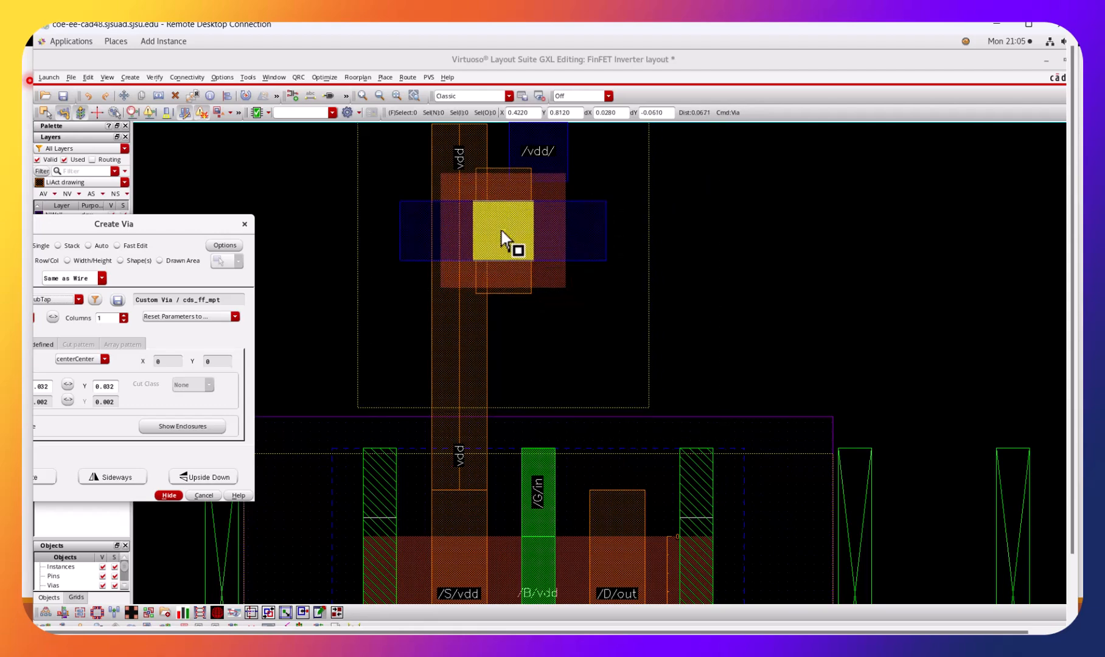
{"action": "scroll", "coordinate": [506, 238], "scroll_direction": "down", "scroll_amount": 3, "text": "ctrl"}
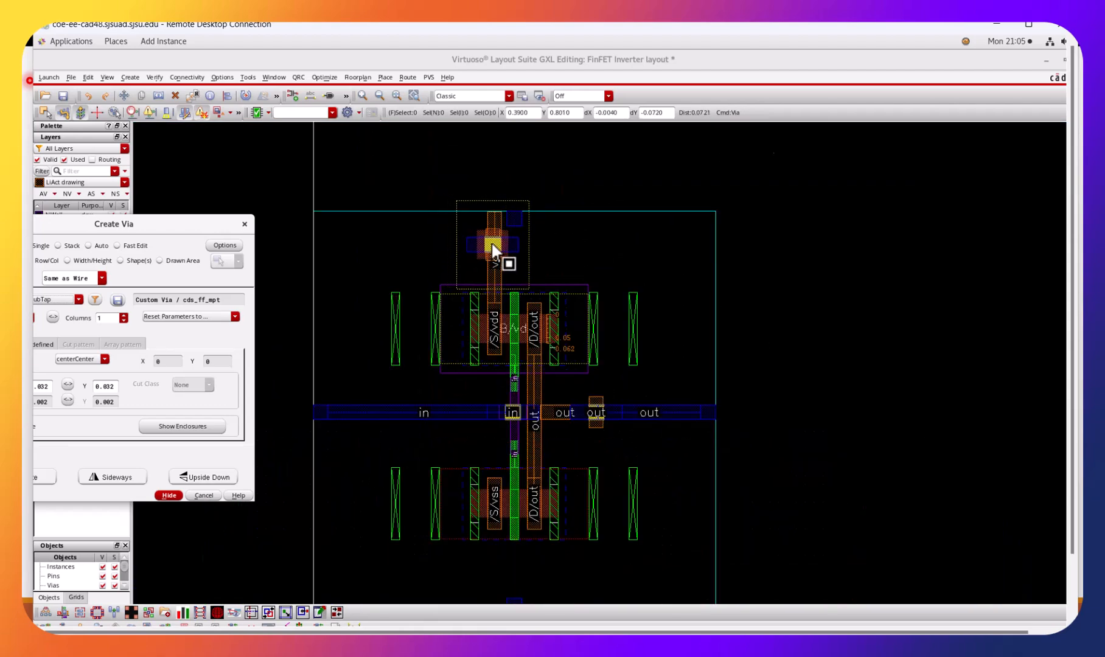
{"action": "left_click", "coordinate": [612, 65]}
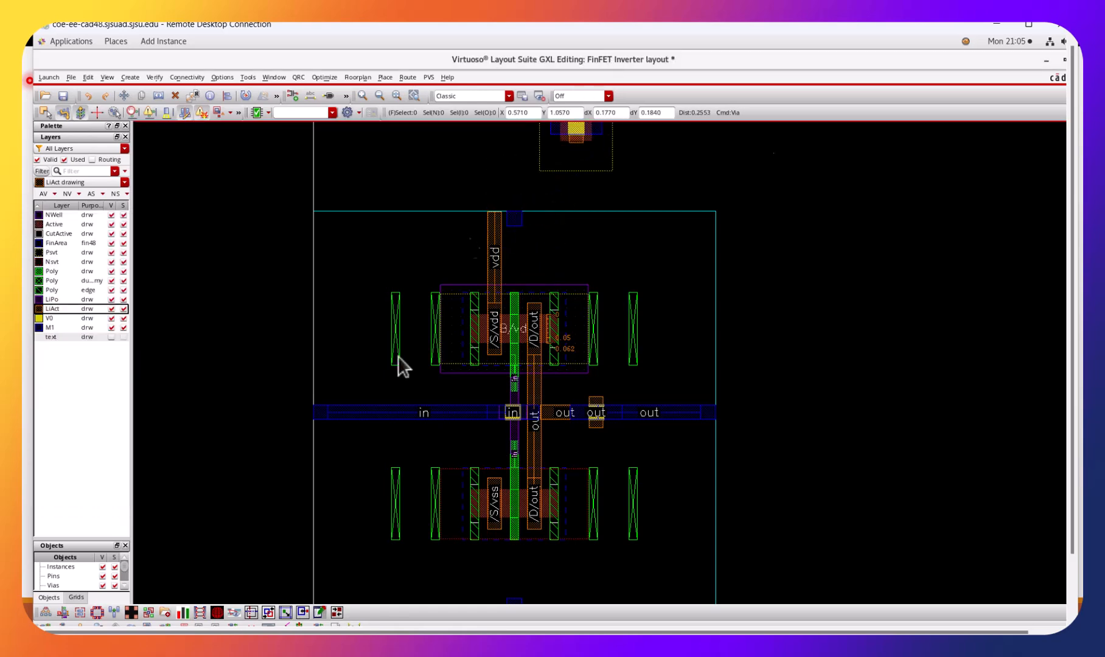
Place the subTap via at the upper end of the vertical LiAct vdd wire, level with the vdd pin and overlapping it.
{"action": "scroll", "coordinate": [498, 240], "scroll_direction": "up", "scroll_amount": 3, "text": "ctrl"}
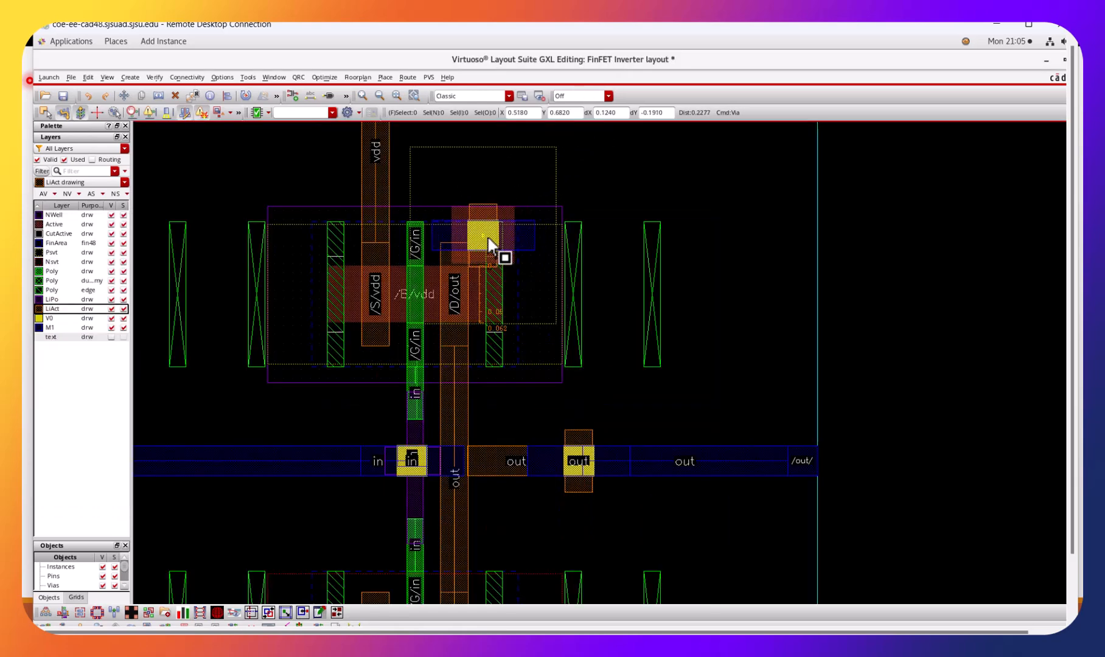
{"action": "scroll", "coordinate": [496, 243], "scroll_direction": "up", "scroll_amount": 2}
{"action": "scroll", "coordinate": [457, 264], "scroll_direction": "up", "scroll_amount": 2, "text": "ctrl"}
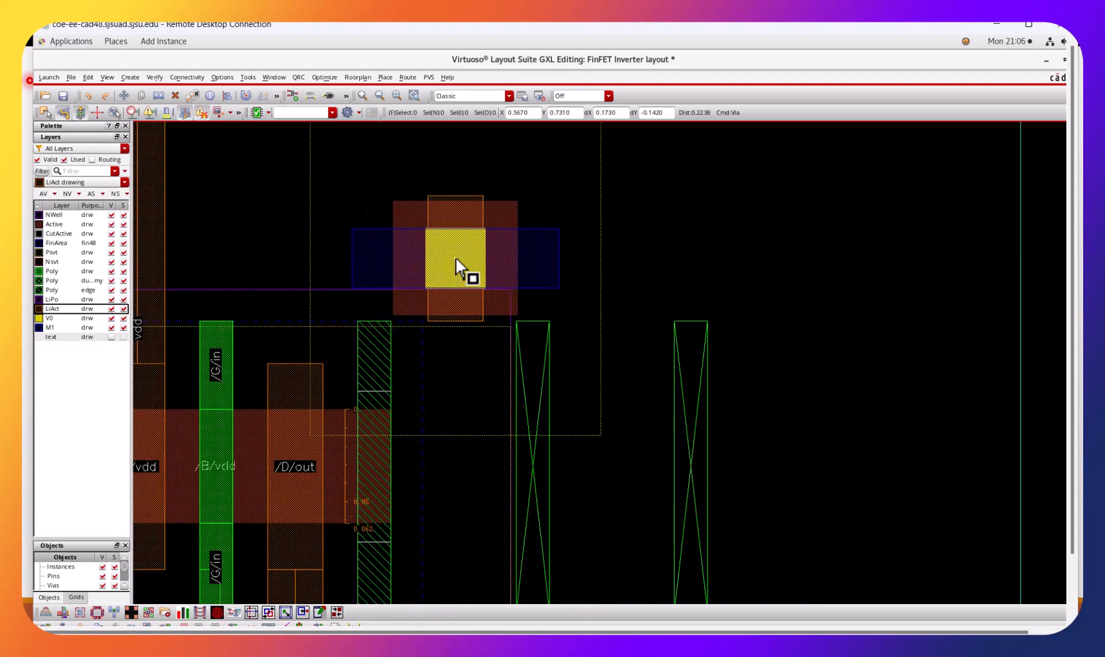
{"action": "scroll", "coordinate": [467, 266], "scroll_direction": "left", "scroll_amount": 2, "text": "shift"}
{"action": "scroll", "coordinate": [471, 271], "scroll_direction": "up", "scroll_amount": 4}
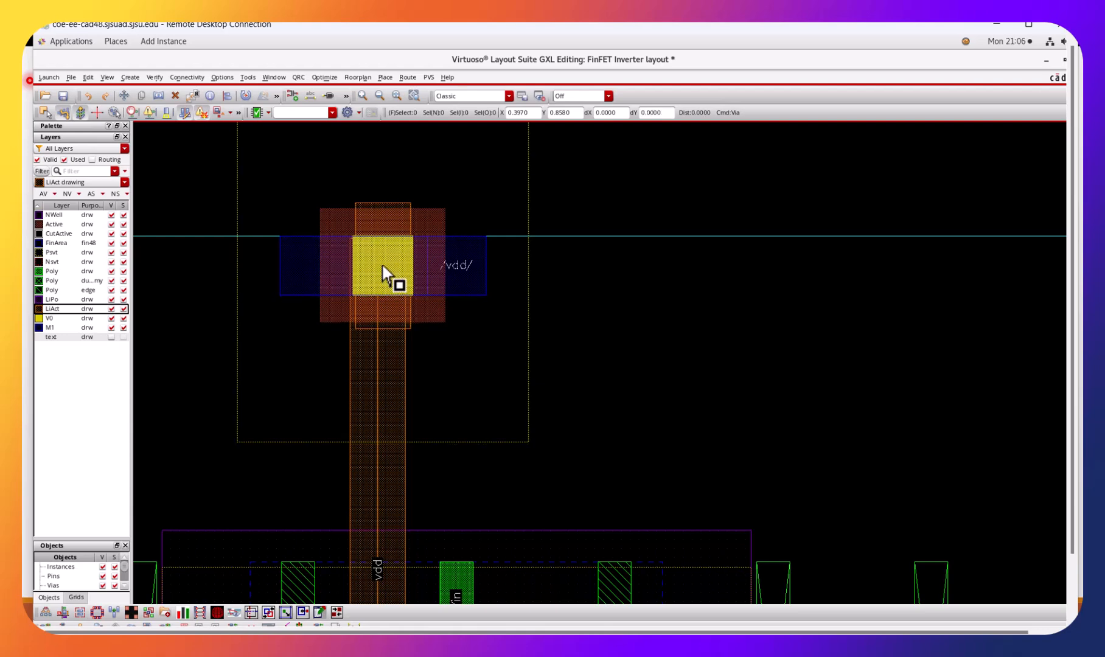
{"action": "left_click", "coordinate": [375, 271]}
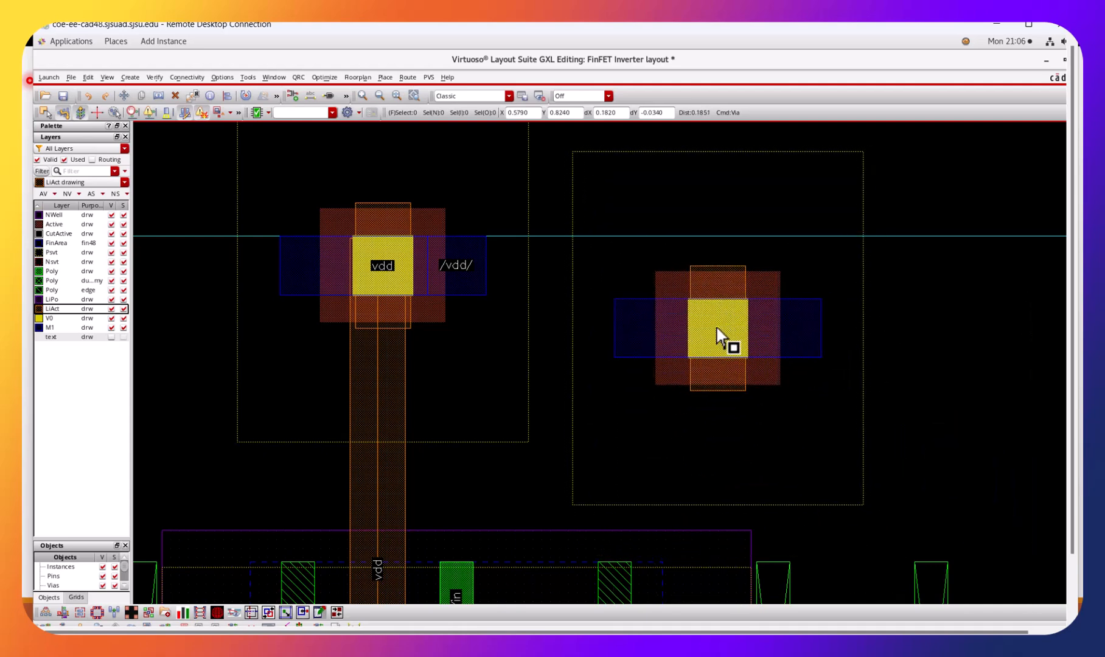
{"action": "key", "text": "Escape"}
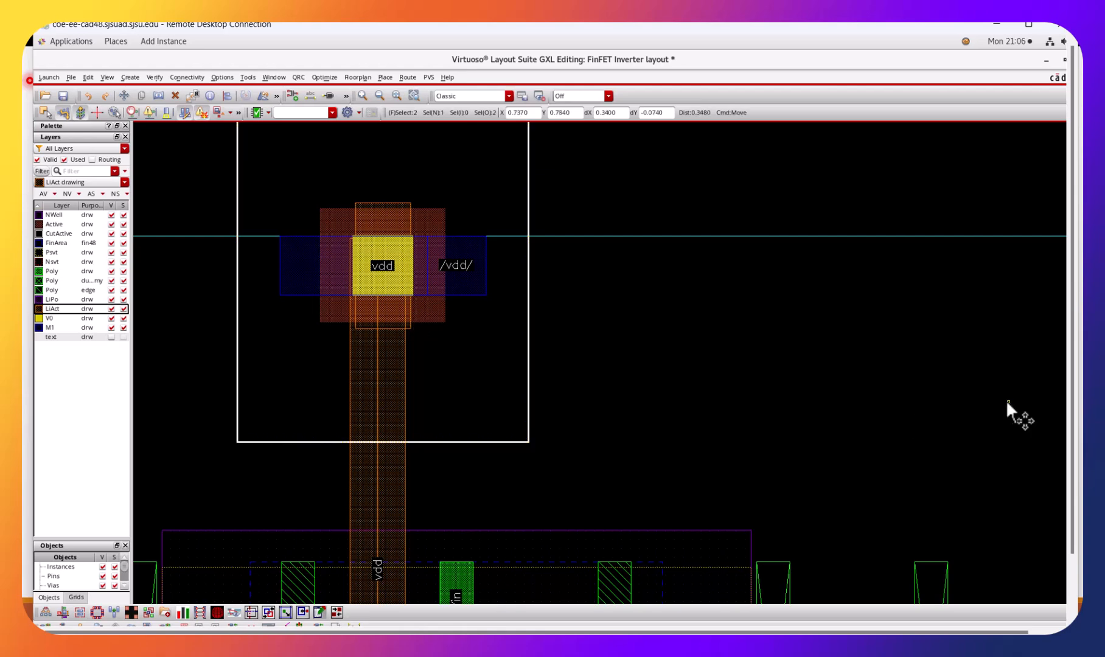
Move the subTap via slightly left so its LiAct lines up with the vertical vdd wire, and save the layout.
{"action": "left_click", "coordinate": [429, 316]}
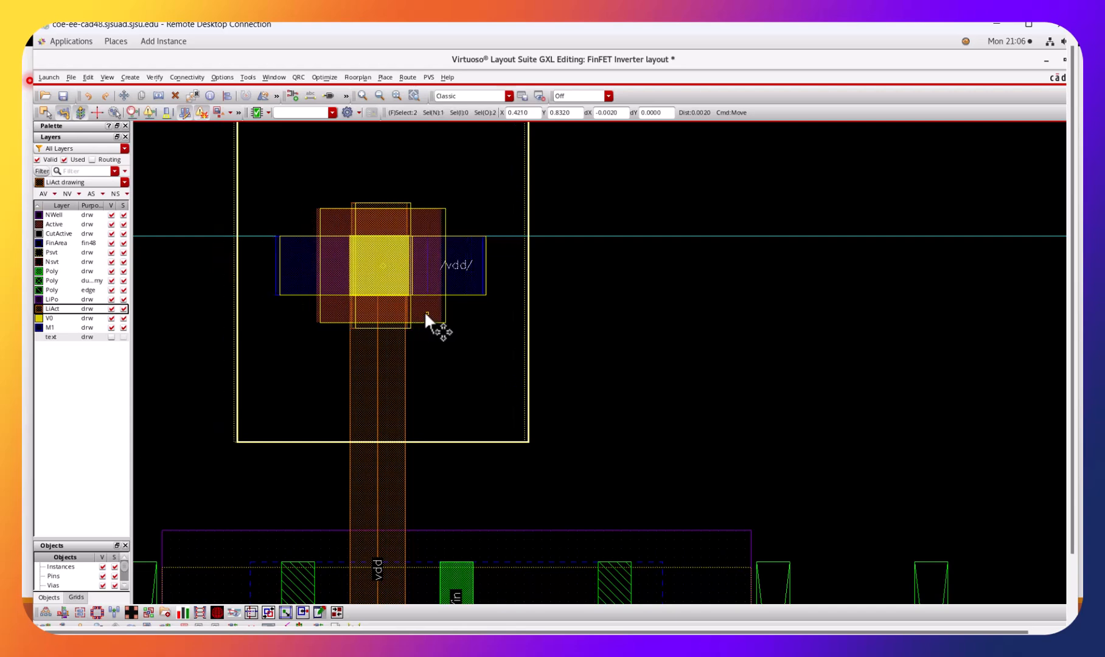
{"action": "left_click", "coordinate": [424, 309]}
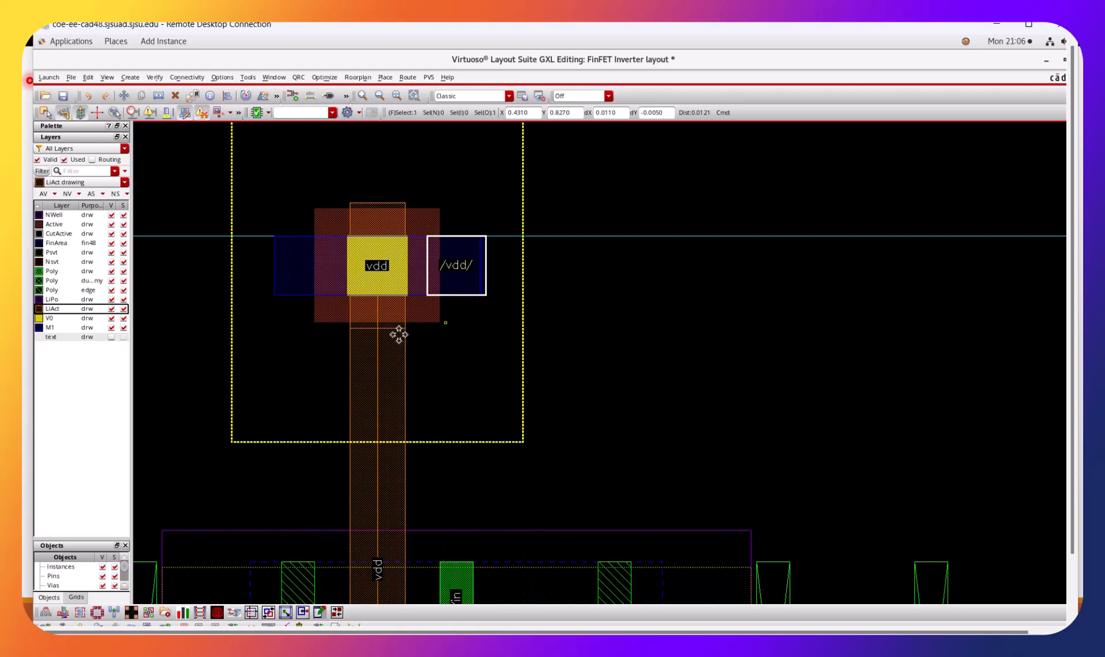
{"action": "left_click", "coordinate": [398, 314]}
{"action": "left_click", "coordinate": [719, 338]}
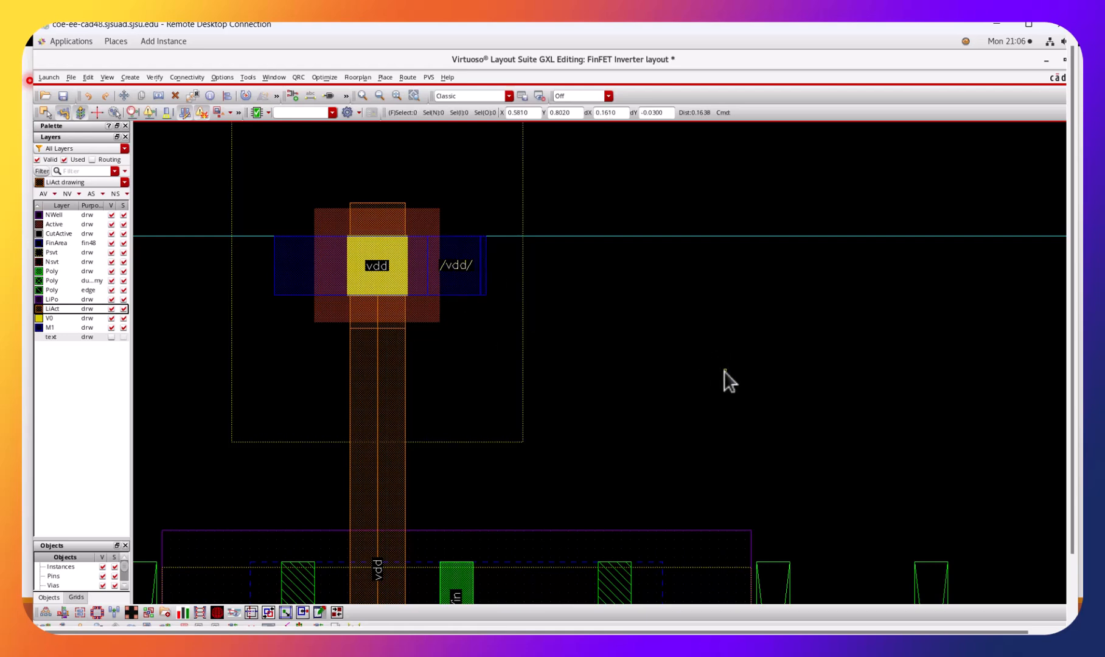
{"action": "left_click", "coordinate": [63, 95]}
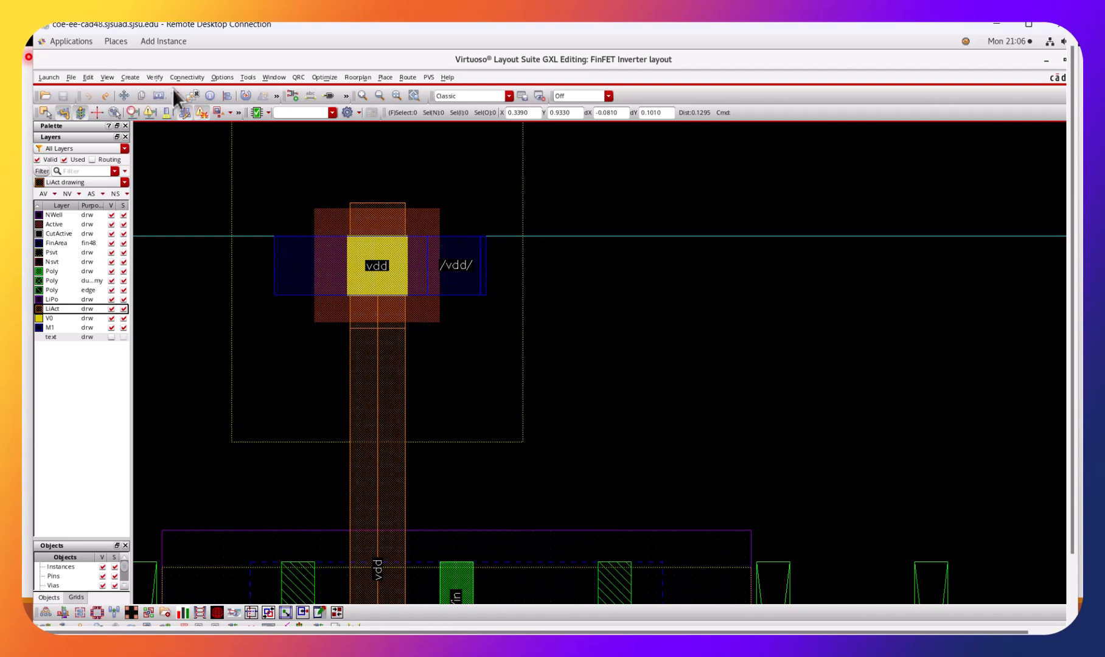
Trace the vdd net from the vdd pin with the Net Tracer to check its connection to the upper transistor's source.
{"action": "key", "text": "ctrl+z"}
{"action": "left_click", "coordinate": [159, 96]}
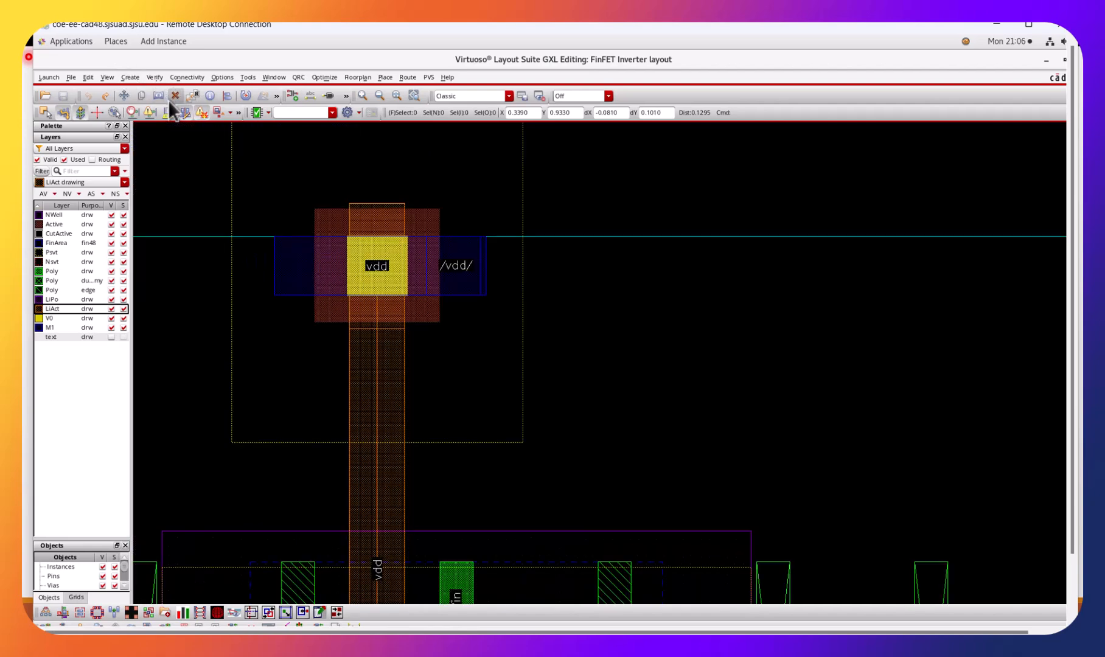
{"action": "left_click", "coordinate": [170, 78]}
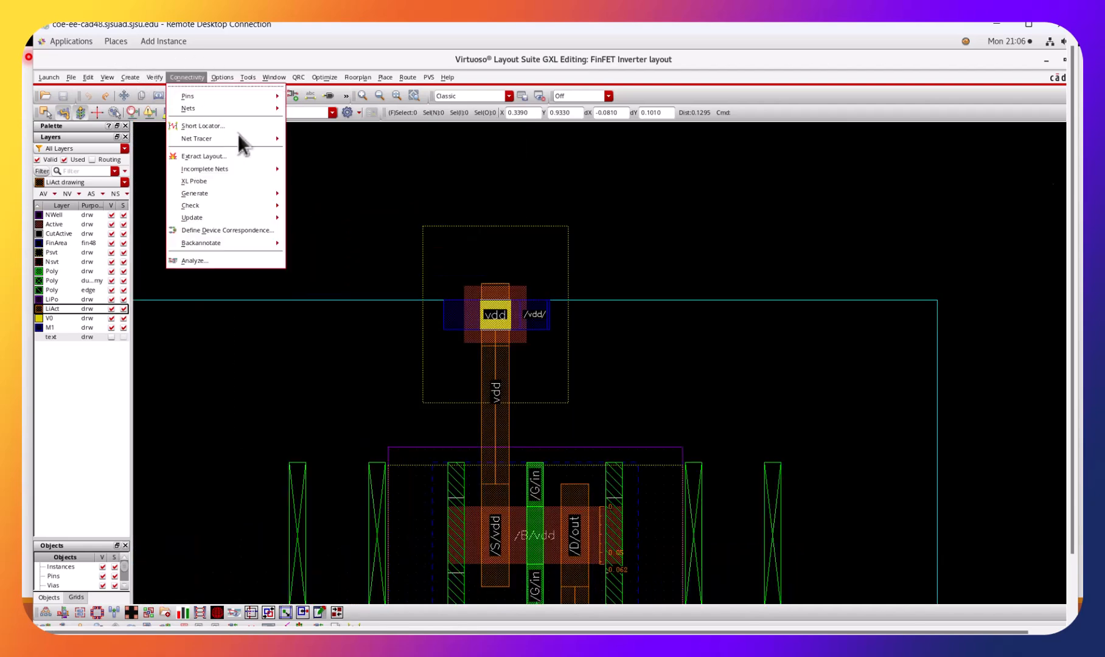
{"action": "mouse_move", "coordinate": [255, 142]}
{"action": "left_click", "coordinate": [313, 146]}
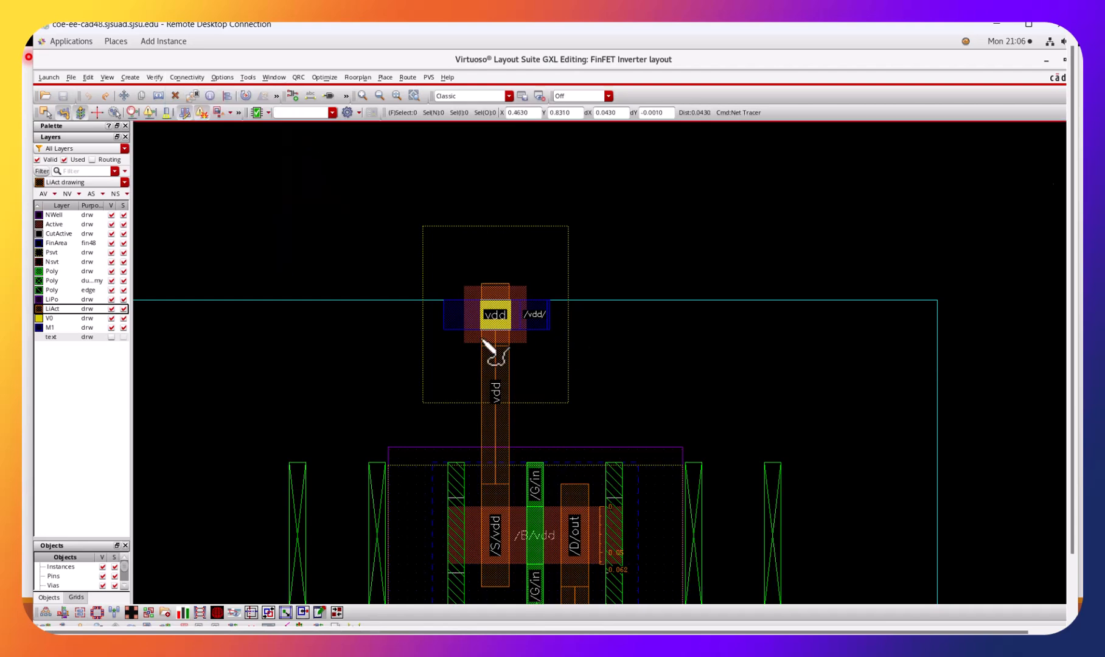
{"action": "left_click", "coordinate": [507, 339]}
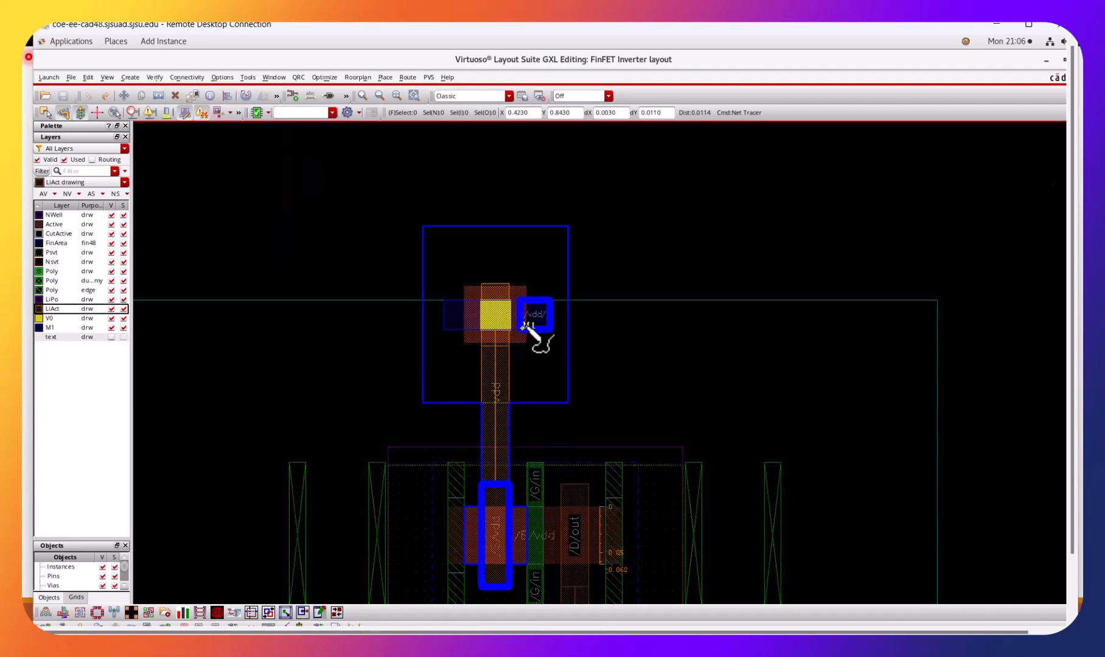
{"action": "key", "text": "Escape"}
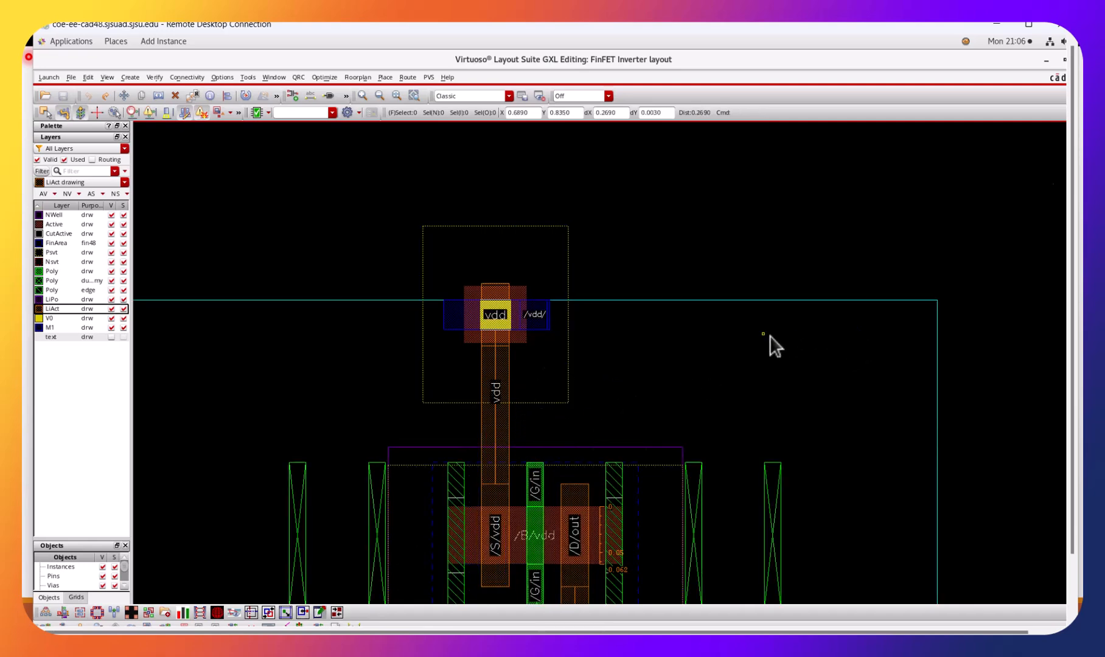
Route a vertical LiAct wire from the lower transistor's vss source down to the level of the vss pin.
{"action": "scroll", "coordinate": [779, 347], "scroll_direction": "down", "scroll_amount": 4}
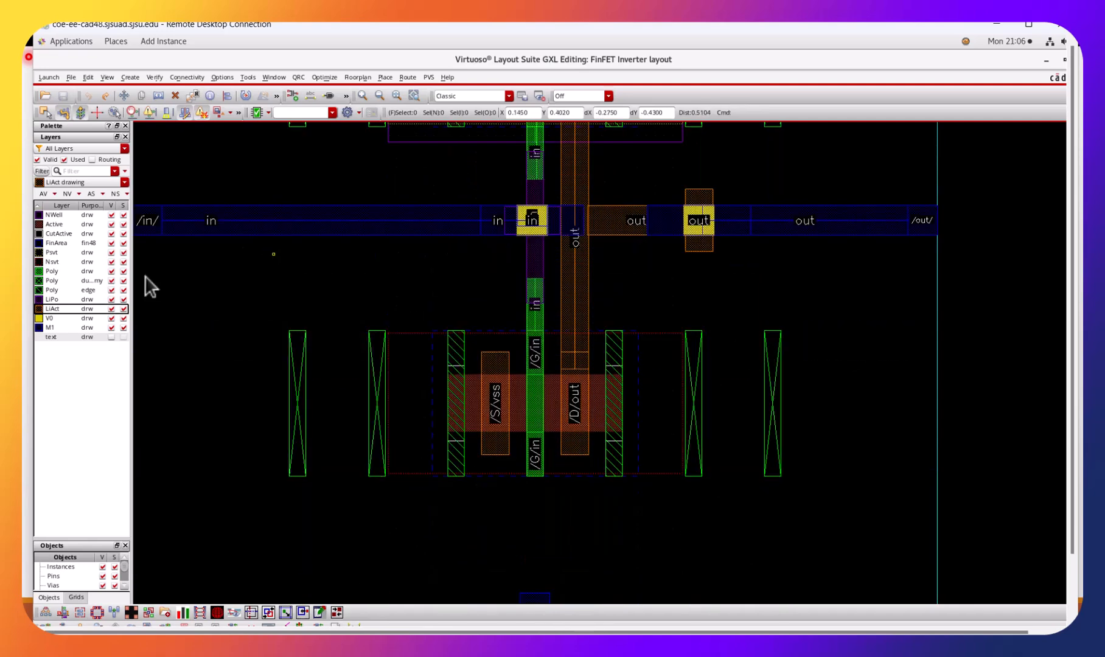
{"action": "left_click", "coordinate": [52, 299]}
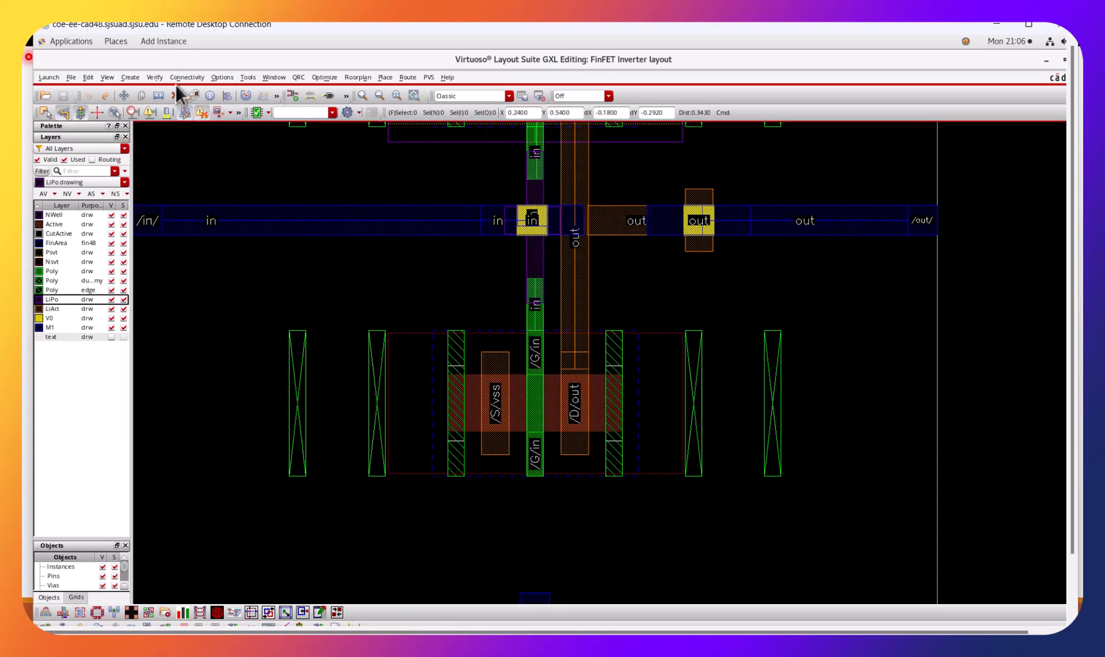
{"action": "left_click", "coordinate": [65, 309]}
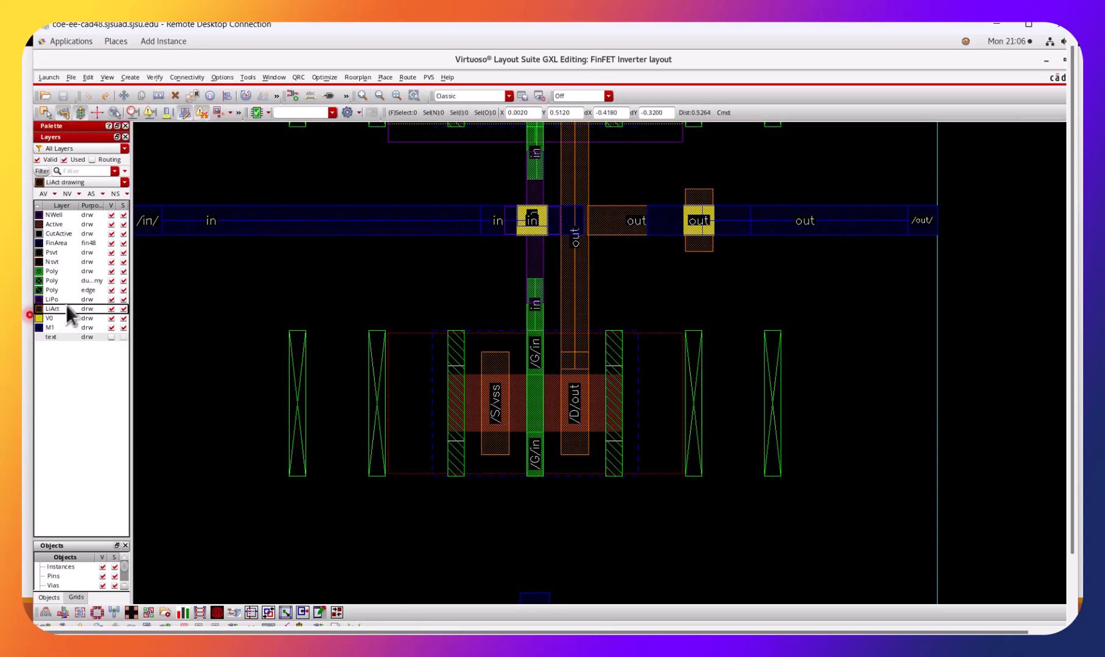
{"action": "left_click", "coordinate": [133, 79]}
{"action": "mouse_move", "coordinate": [217, 113]}
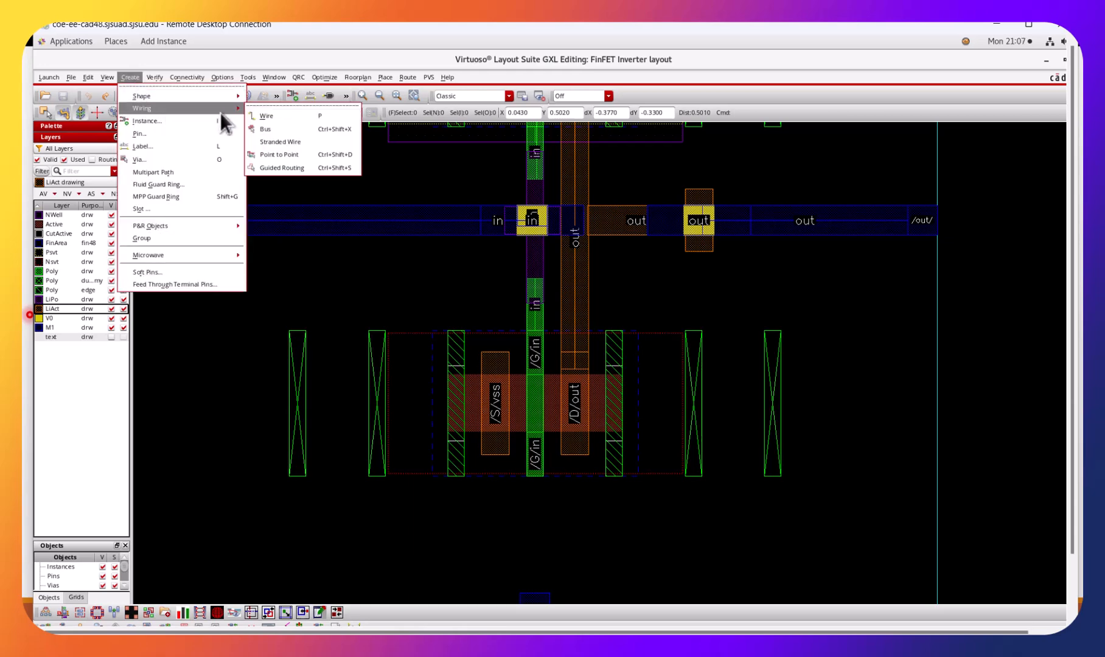
{"action": "left_click", "coordinate": [261, 115]}
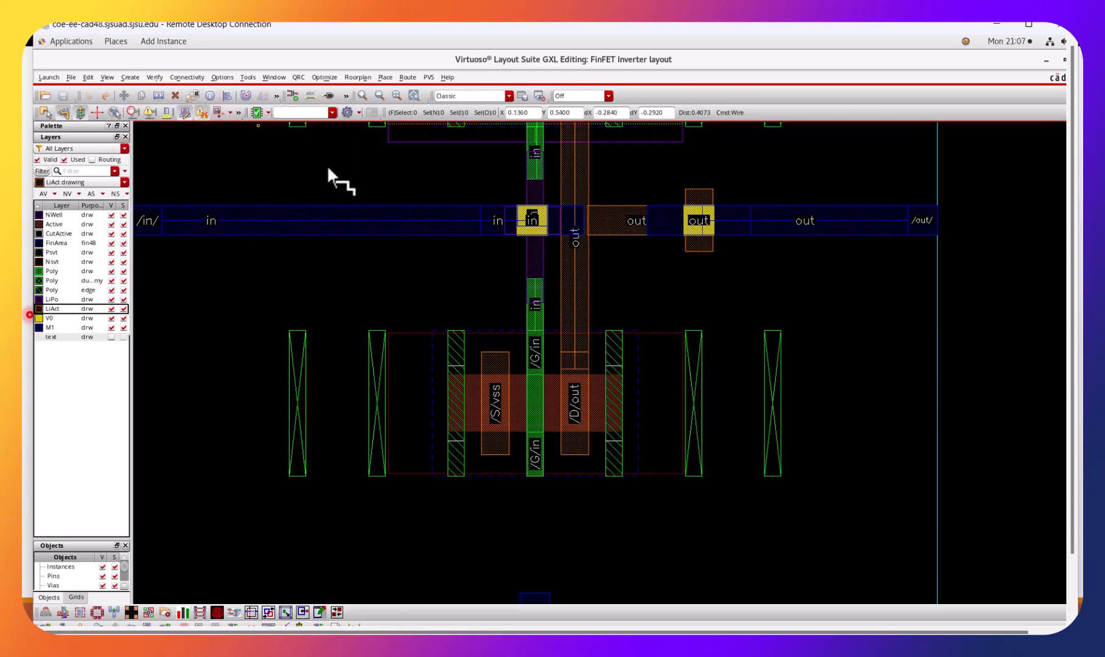
{"action": "left_click", "coordinate": [494, 455]}
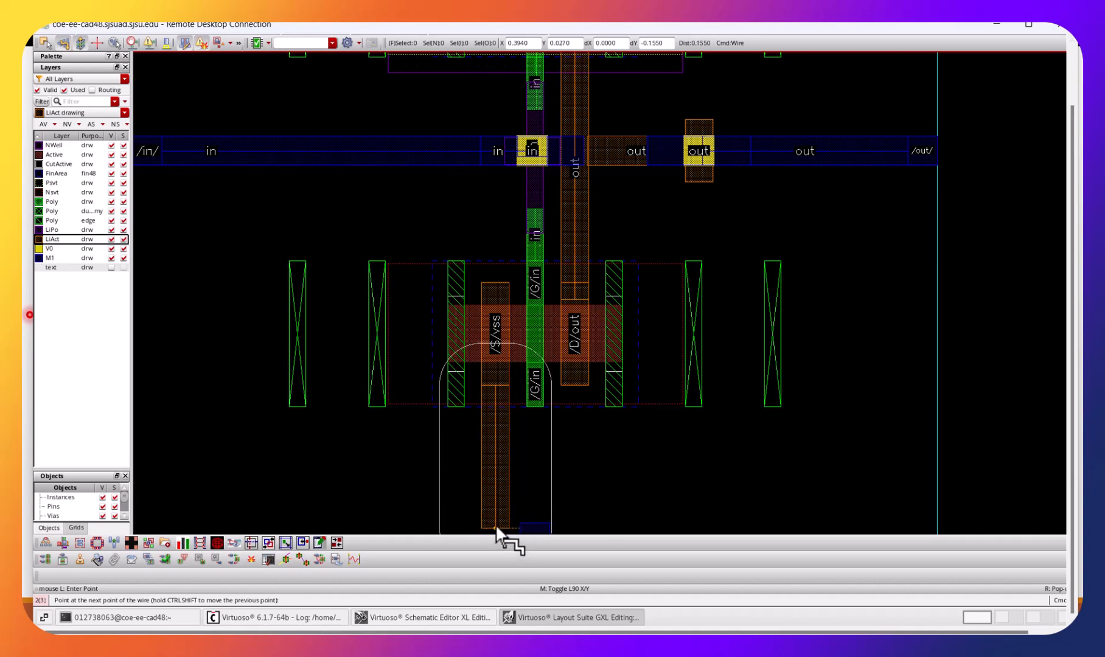
{"action": "scroll", "coordinate": [532, 394], "scroll_direction": "up", "scroll_amount": 1, "text": "ctrl"}
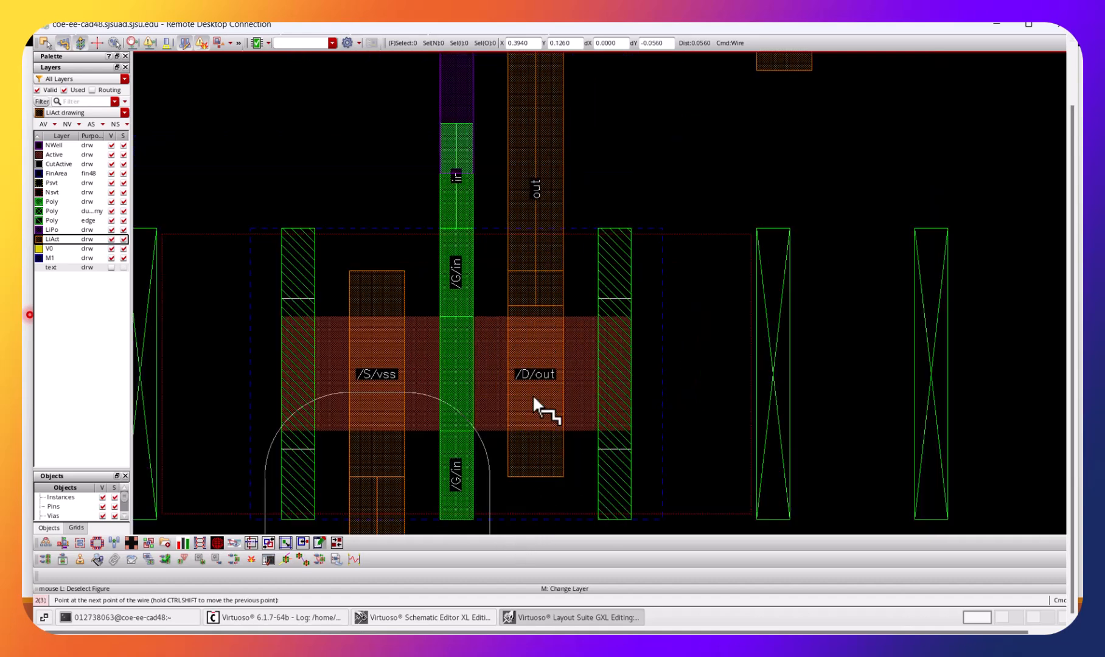
{"action": "scroll", "coordinate": [532, 400], "scroll_direction": "down", "scroll_amount": 2, "text": "ctrl"}
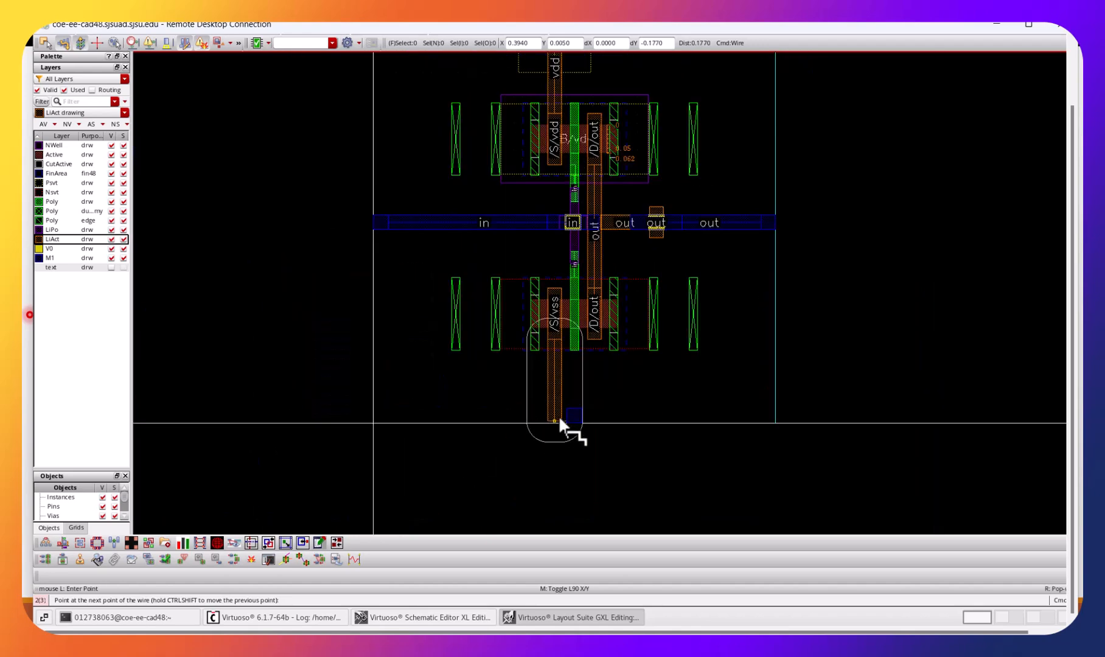
{"action": "double_click", "coordinate": [559, 423]}
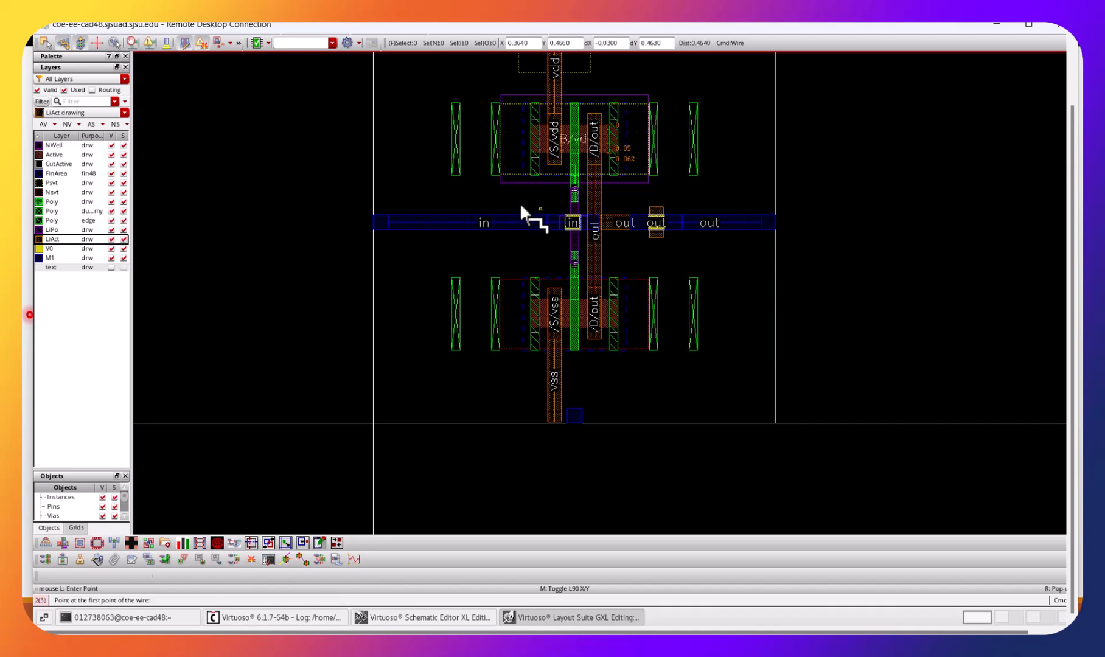
Place a subTap via at the lower end of the vertical LiAct vss wire, overlapping the vss pin, and save the layout.
{"action": "key", "text": "ctrl+z"}
{"action": "key", "text": "ctrl+z"}
{"action": "key", "text": "Down"}
{"action": "key", "text": "Down"}
{"action": "key", "text": "Down"}
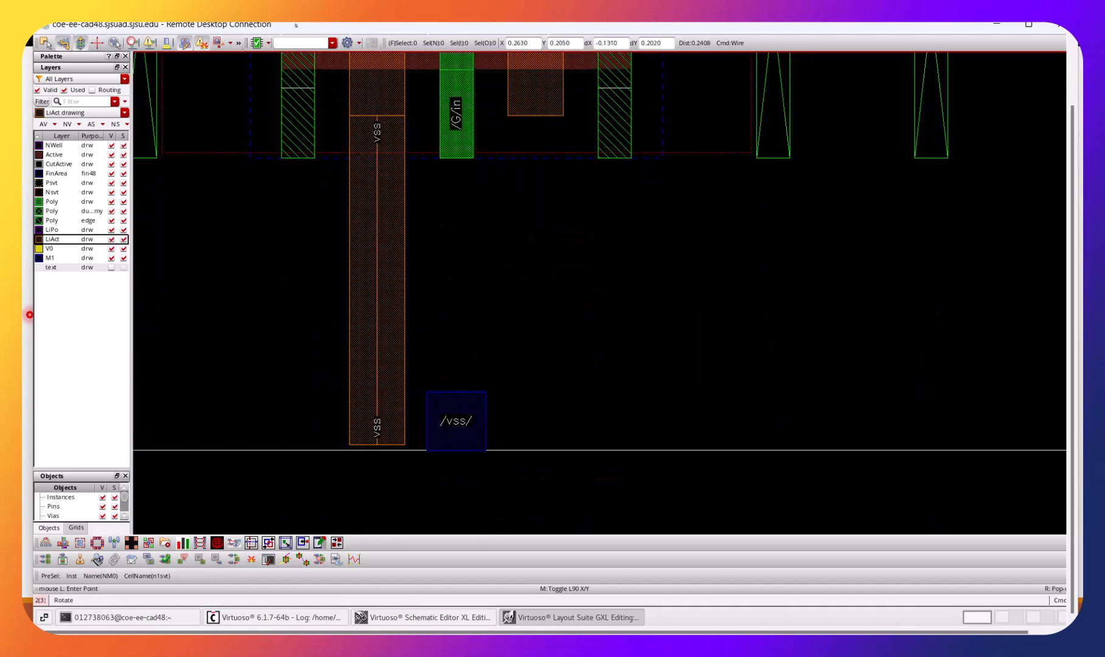
{"action": "left_click", "coordinate": [1029, 25]}
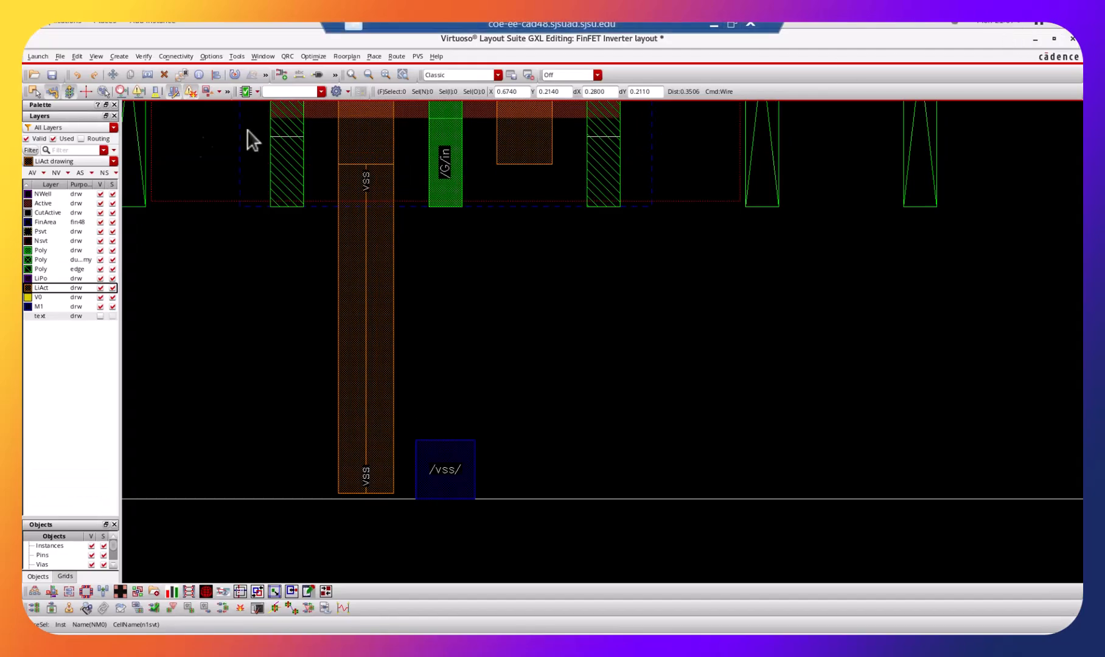
{"action": "left_click", "coordinate": [117, 54]}
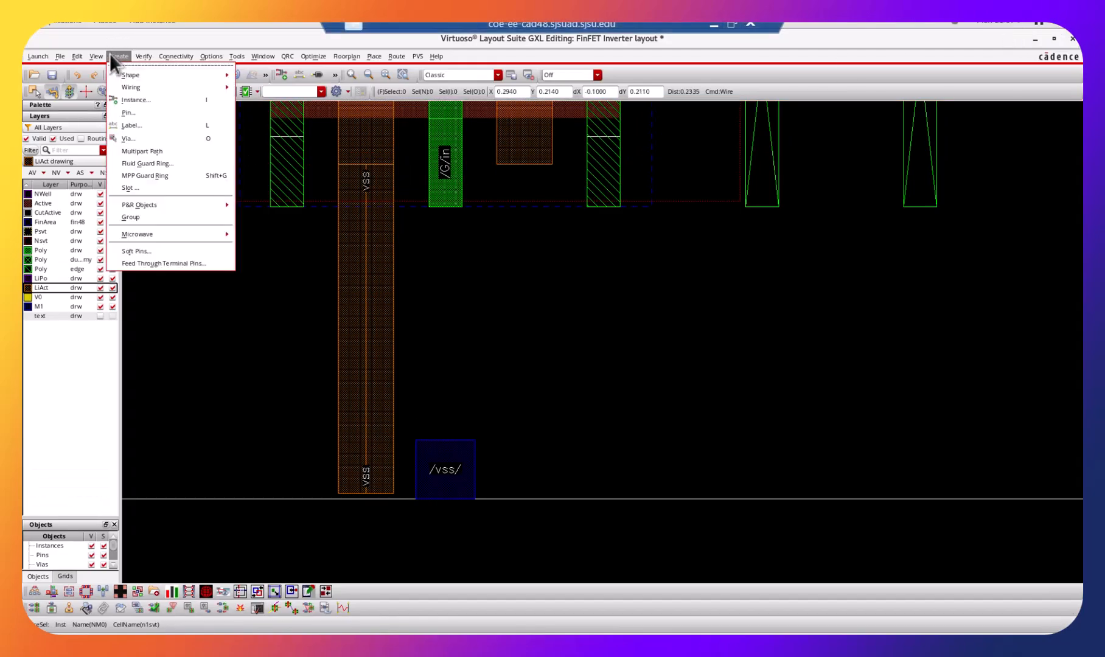
{"action": "left_click", "coordinate": [136, 137]}
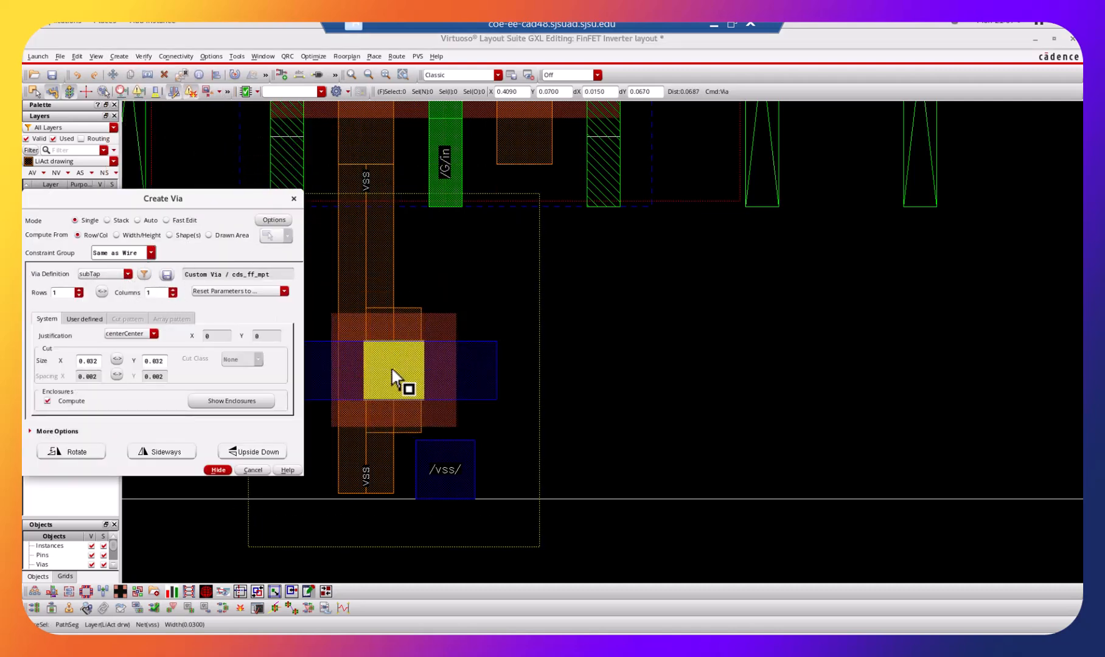
{"action": "left_click", "coordinate": [127, 274]}
{"action": "left_click", "coordinate": [123, 281]}
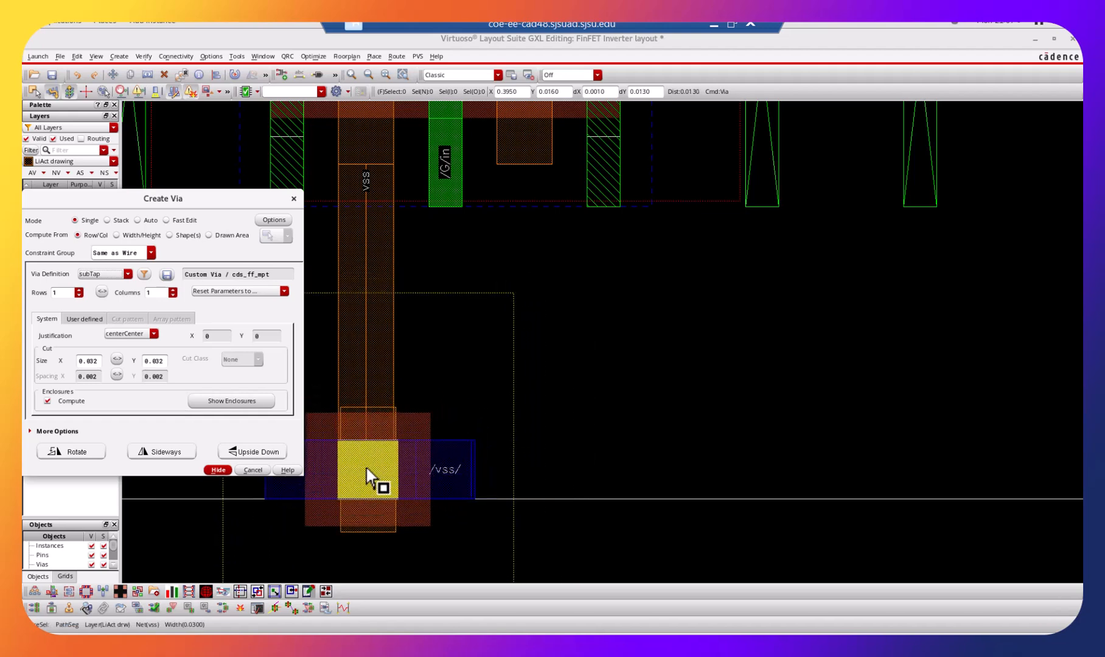
{"action": "left_click", "coordinate": [371, 474]}
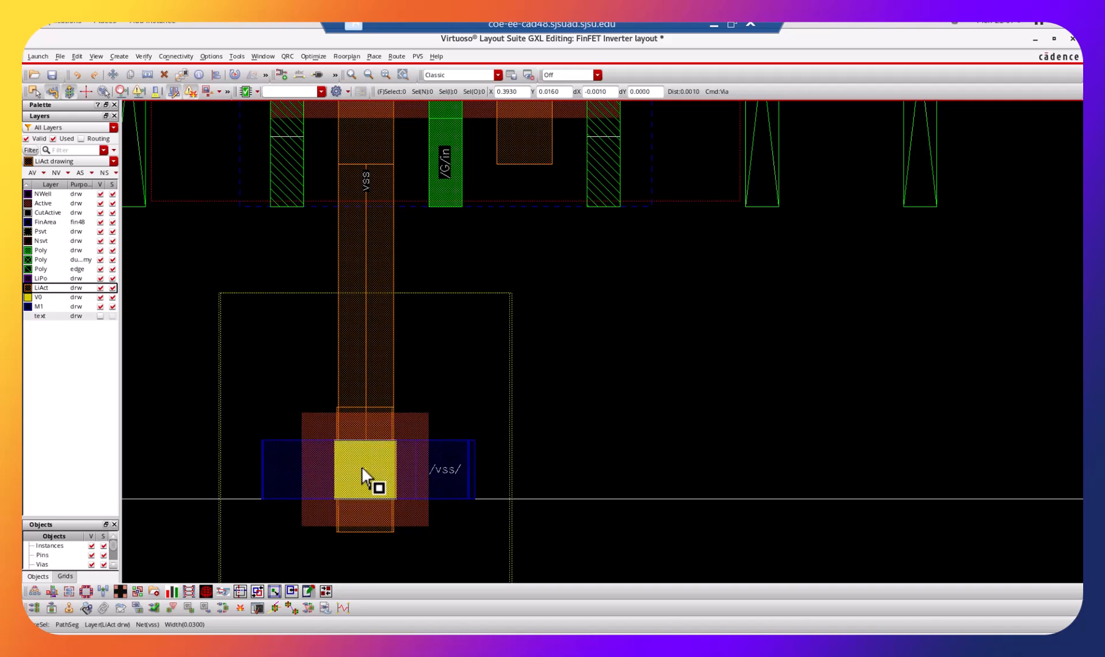
{"action": "left_click", "coordinate": [369, 478]}
{"action": "key", "text": "Escape"}
{"action": "left_click", "coordinate": [53, 74]}
Delete the subTap via at the upper end of the vertical vdd wire.
{"action": "scroll", "coordinate": [547, 301], "scroll_direction": "up", "scroll_amount": 1}
{"action": "scroll", "coordinate": [545, 298], "scroll_direction": "down", "scroll_amount": 2}
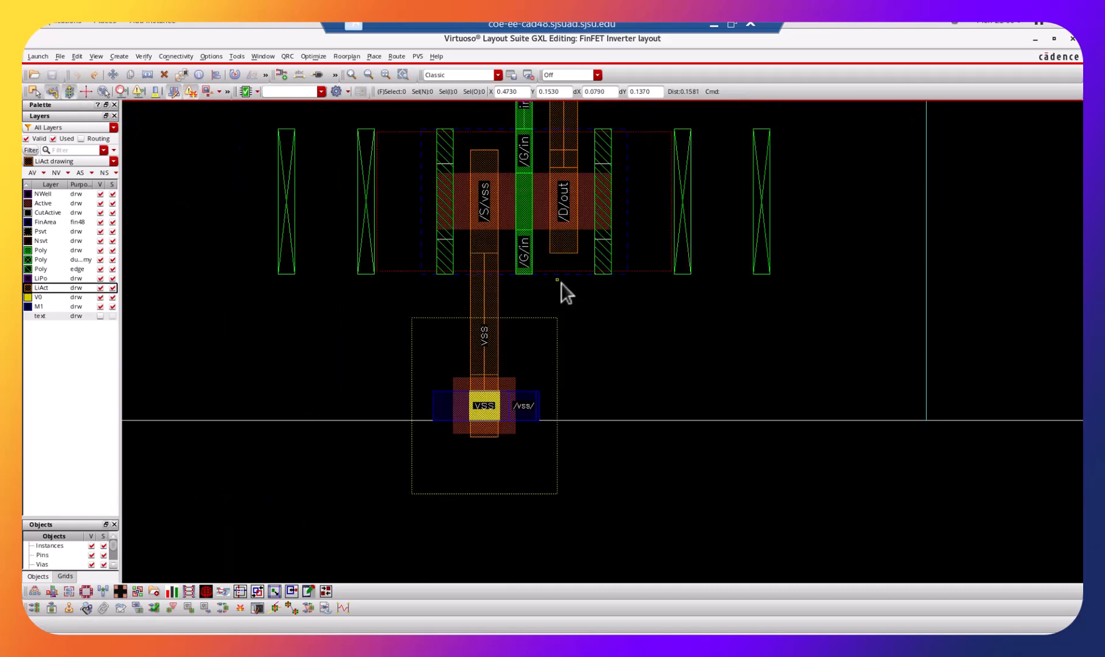
{"action": "scroll", "coordinate": [561, 282], "scroll_direction": "up", "scroll_amount": 5, "text": "shift"}
{"action": "left_click", "coordinate": [529, 275]}
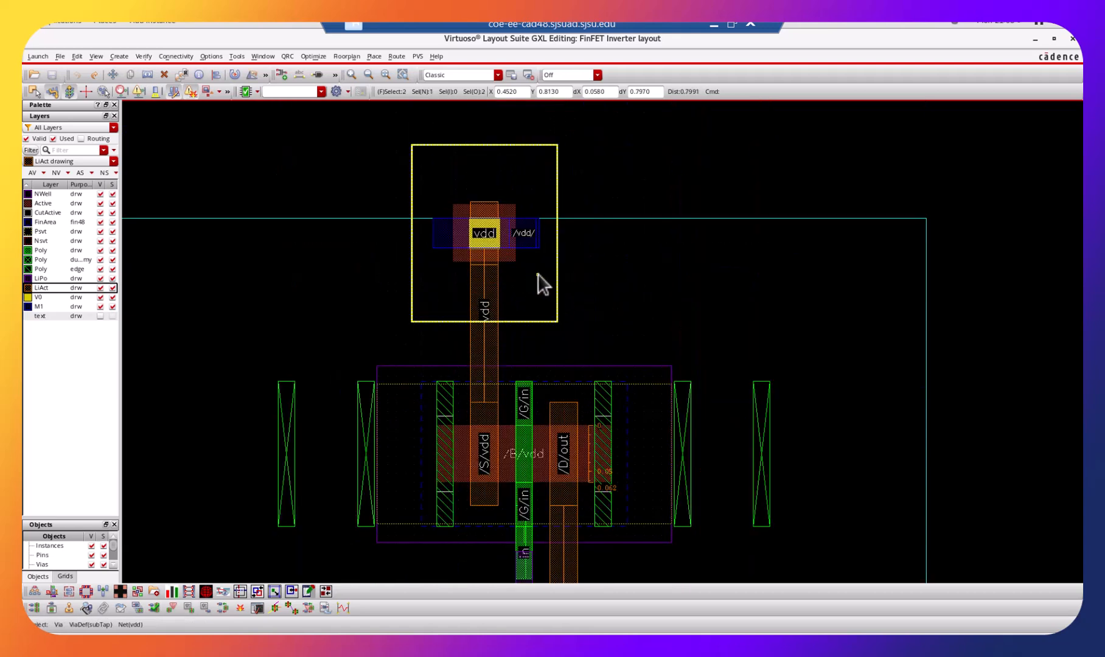
{"action": "key", "text": "Delete"}
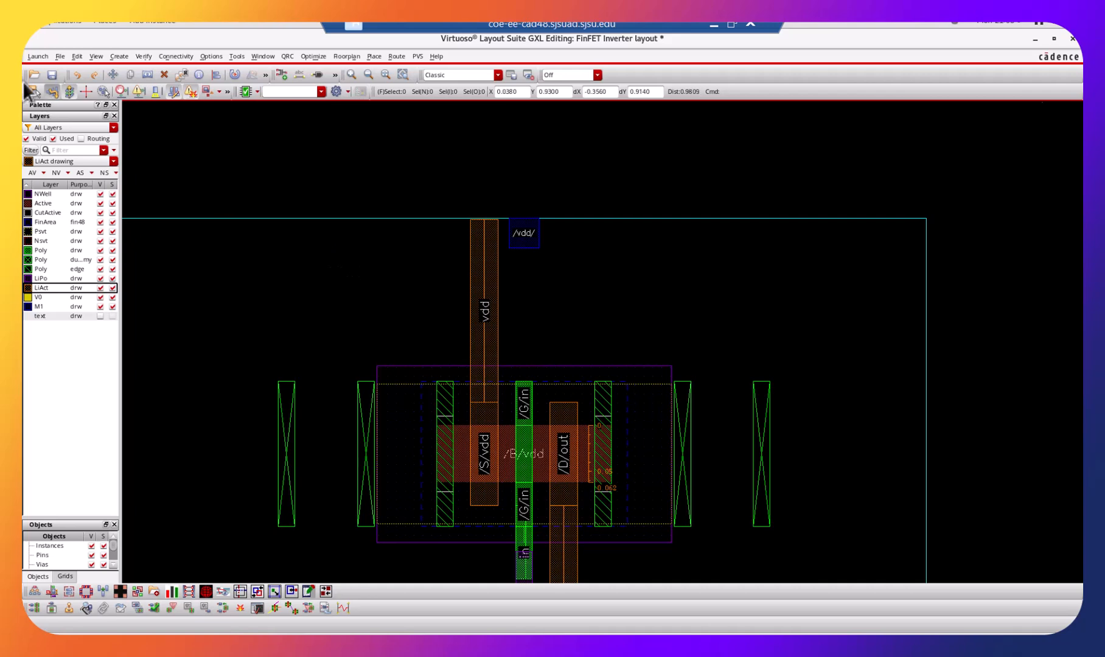
Place an nwellTap via at the upper end of the vertical LiAct vdd wire, level with the vdd pin and overlapping it.
{"action": "left_click", "coordinate": [112, 58]}
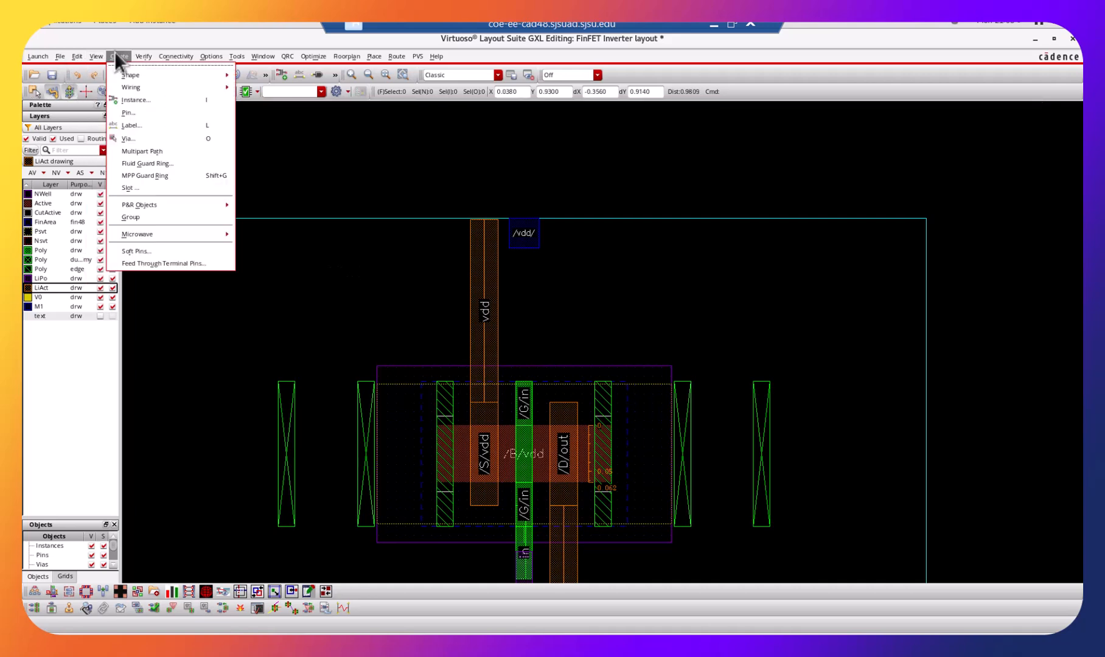
{"action": "left_click", "coordinate": [132, 139]}
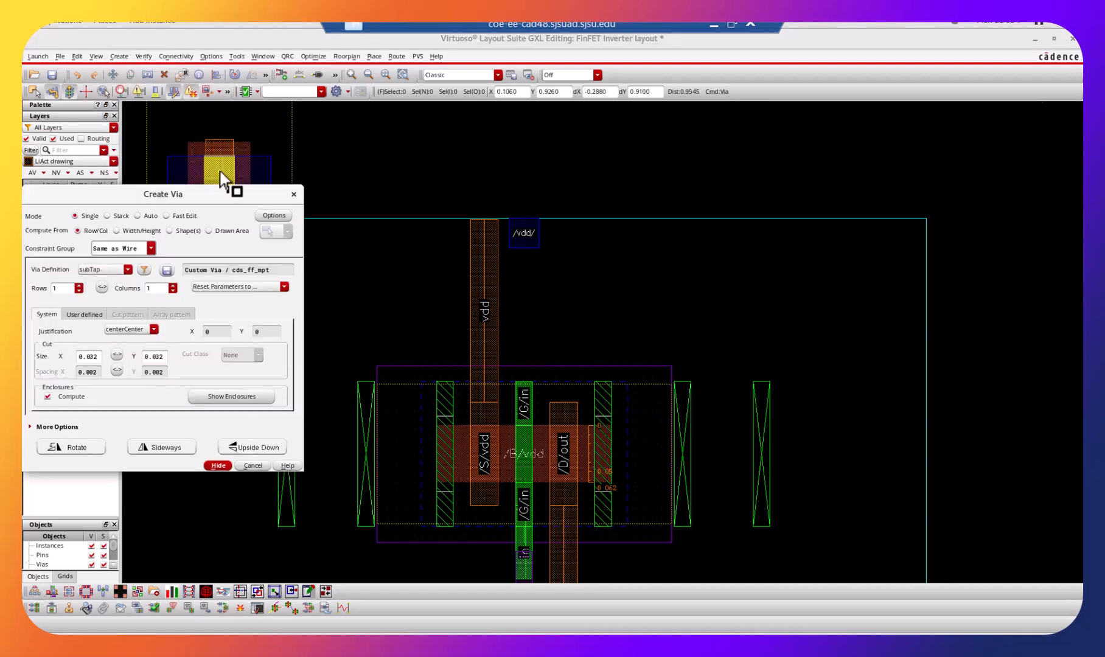
{"action": "left_click", "coordinate": [124, 269]}
{"action": "left_click", "coordinate": [112, 291]}
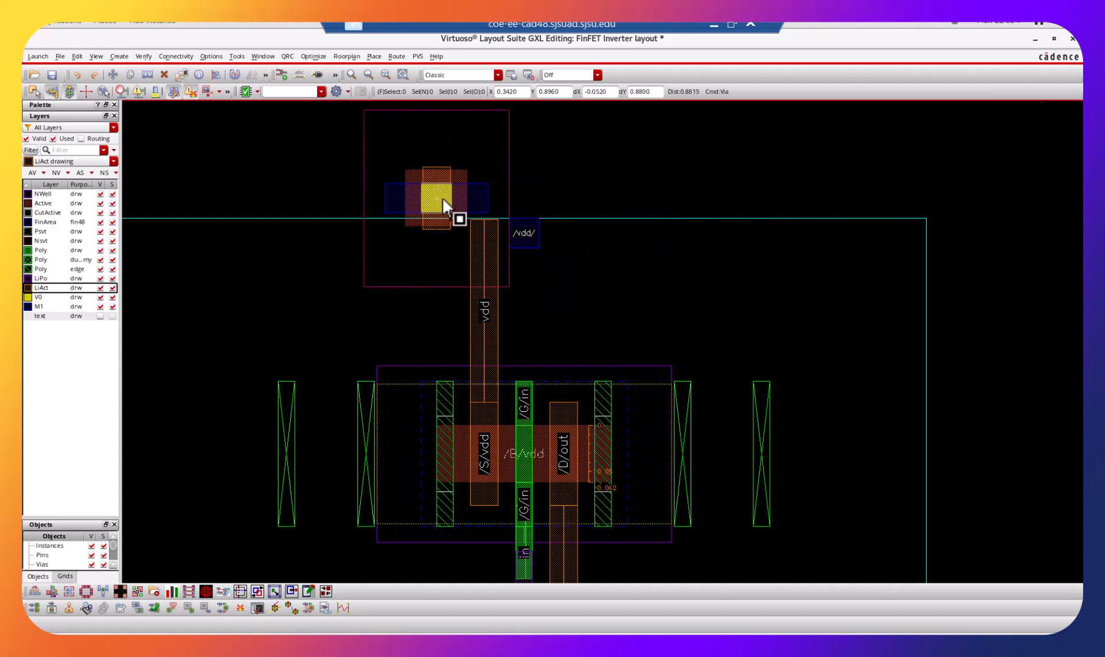
{"action": "key", "text": "ctrl+z"}
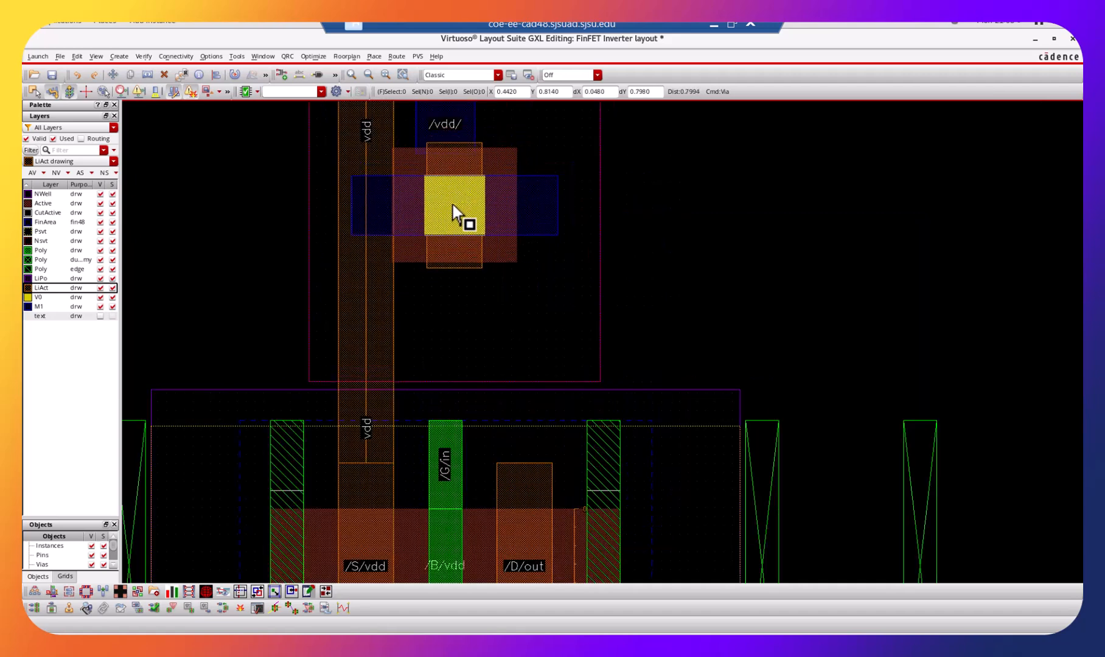
{"action": "key", "text": "Up"}
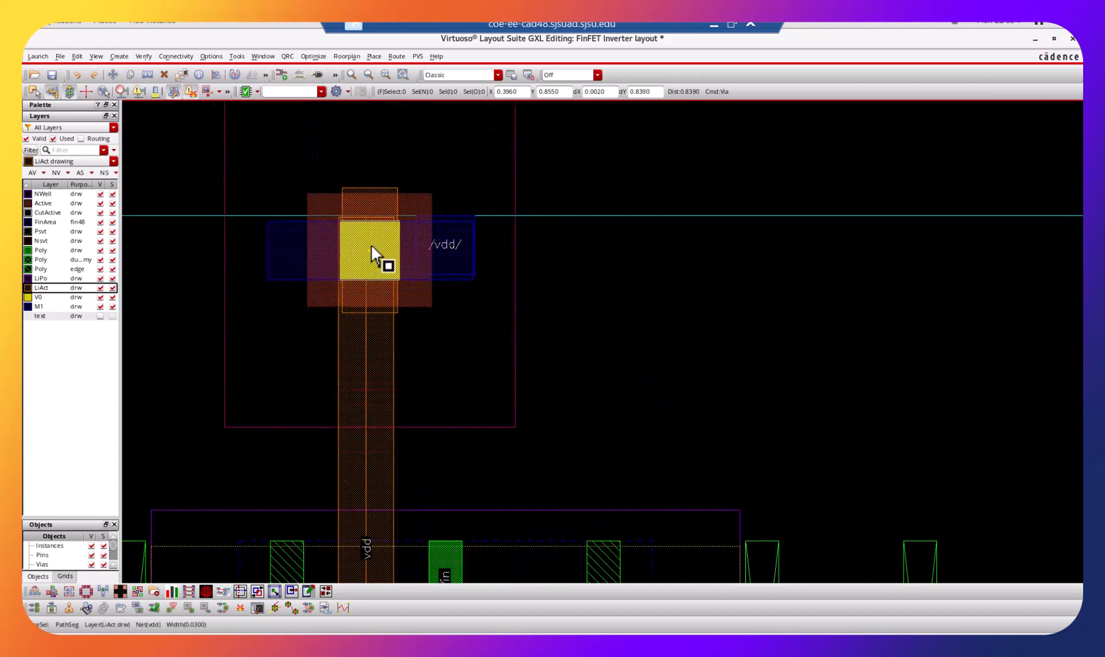
{"action": "key", "text": "Up"}
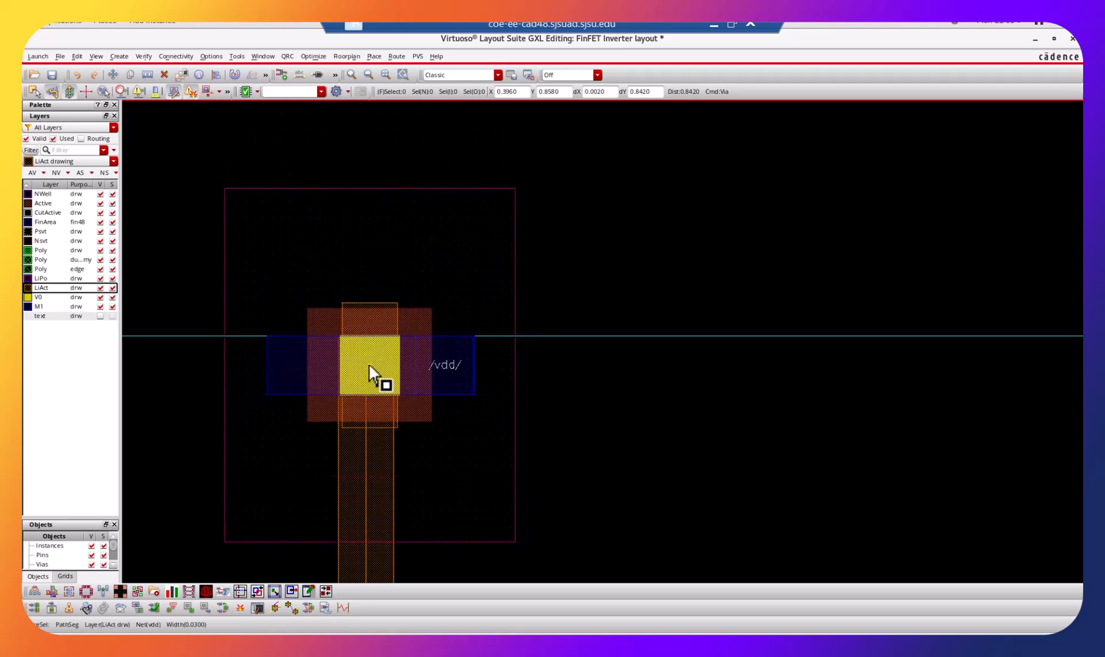
{"action": "left_click", "coordinate": [369, 365]}
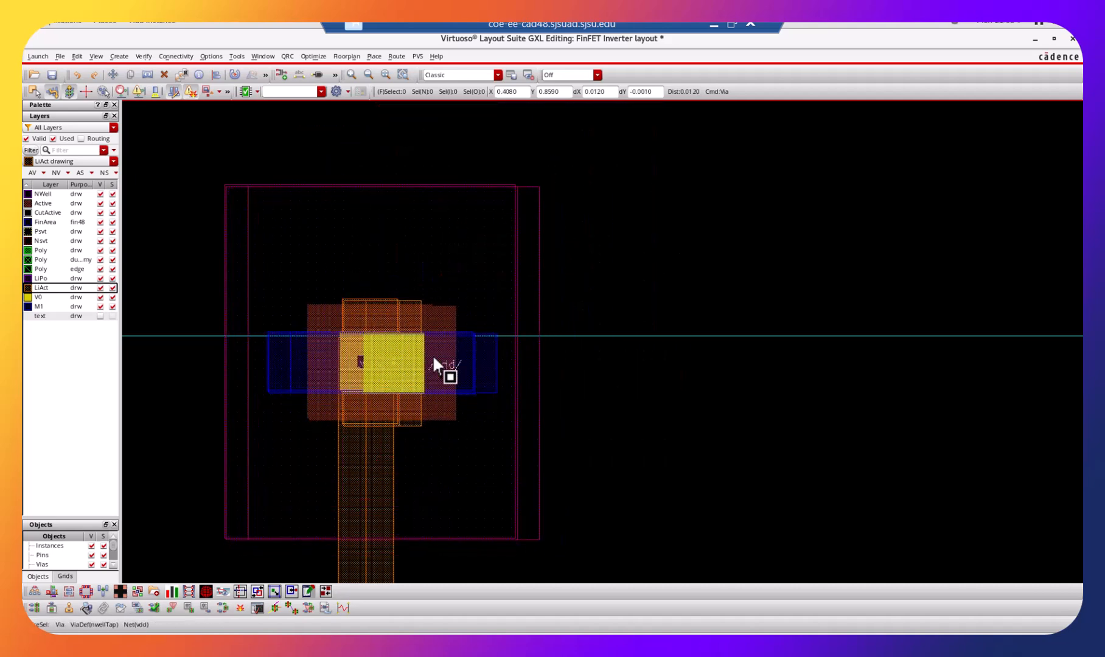
{"action": "key", "text": "ctrl+z"}
{"action": "key", "text": "shift+z"}
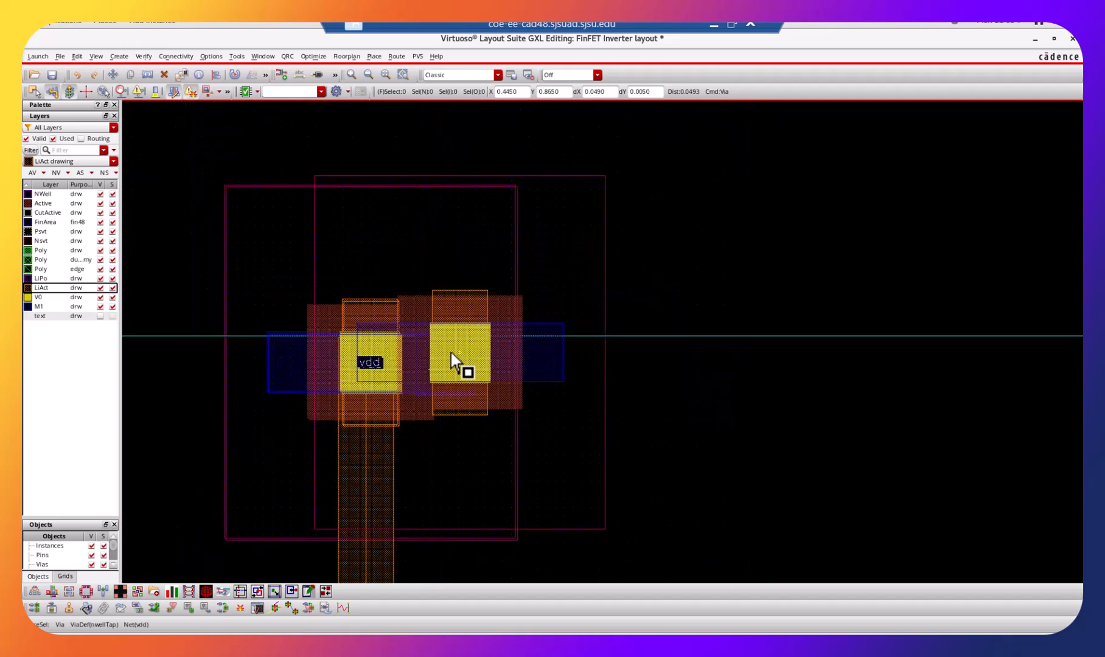
{"action": "key", "text": "Escape"}
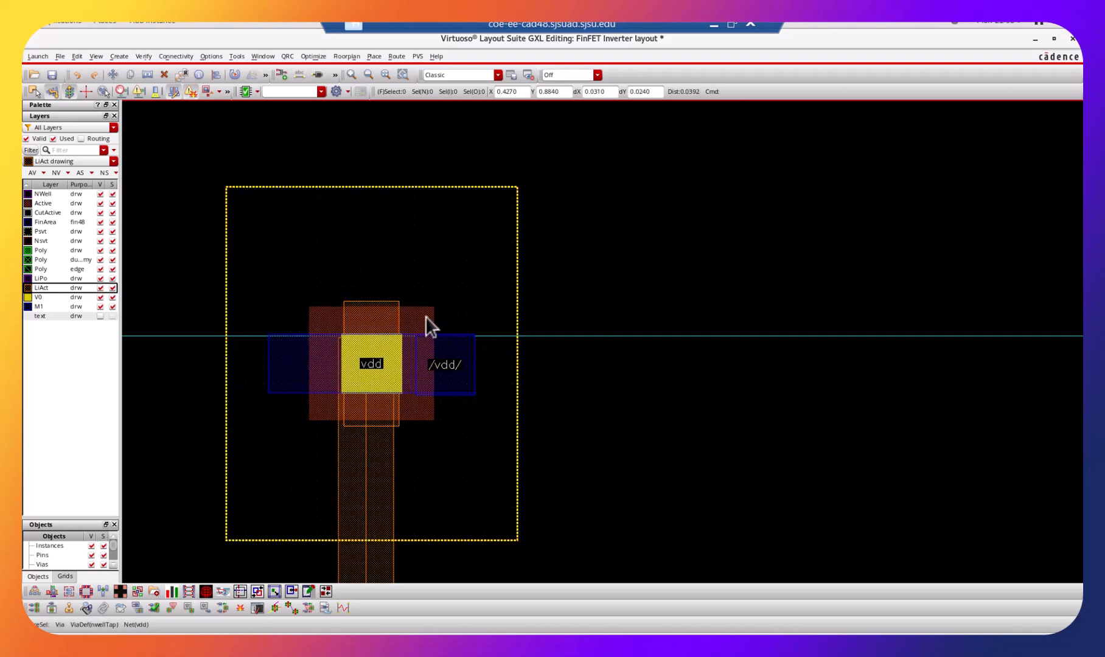
Move the nwellTap via left until the right edge of its outer outline lines up with the vdd pin's right edge.
{"action": "left_click", "coordinate": [494, 296]}
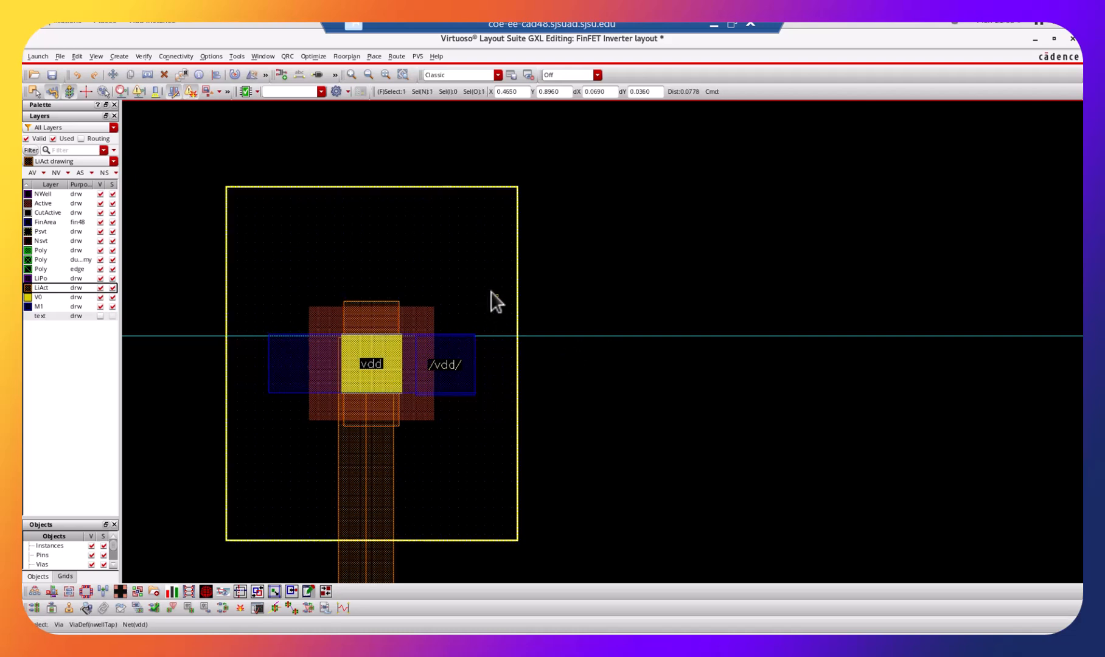
{"action": "key", "text": "m"}
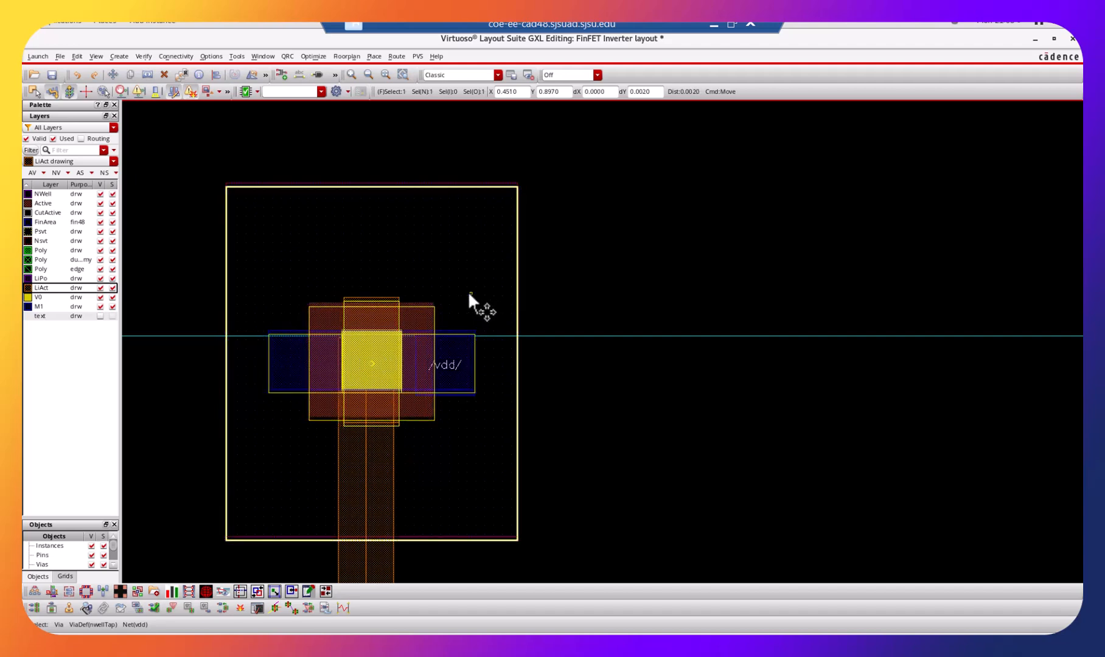
{"action": "left_click", "coordinate": [466, 293]}
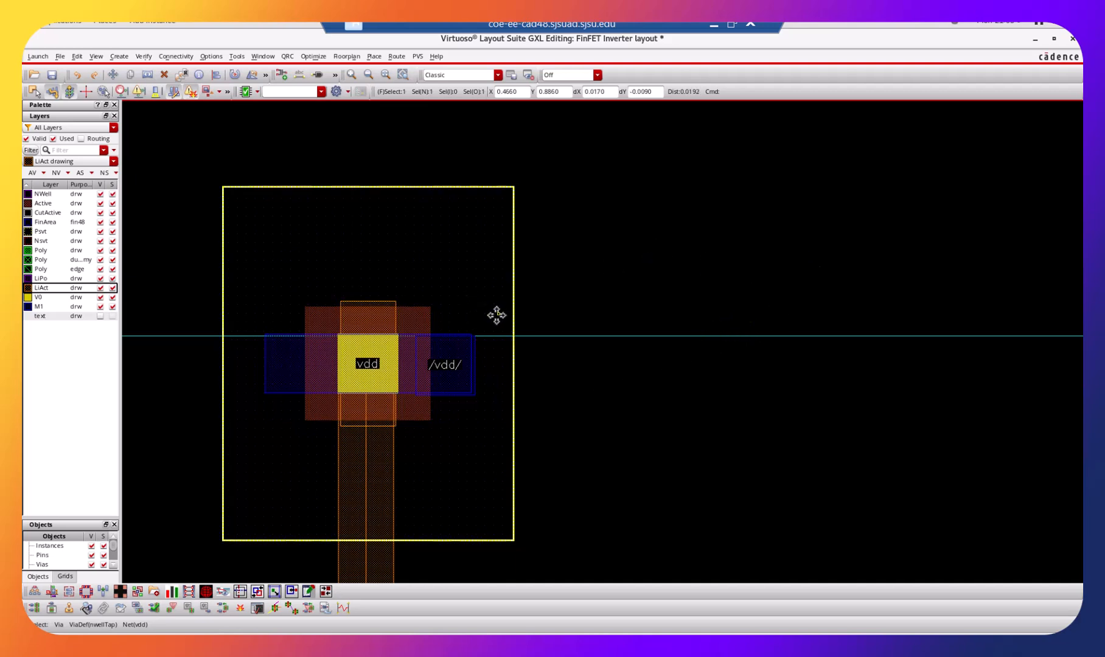
{"action": "left_click_drag", "start_coordinate": [490, 301], "coordinate": [304, 315]}
Nudge the nwellTap via slightly down so its M1 edges line up with the vdd pin, and save the layout.
{"action": "key", "text": "ctrl+z"}
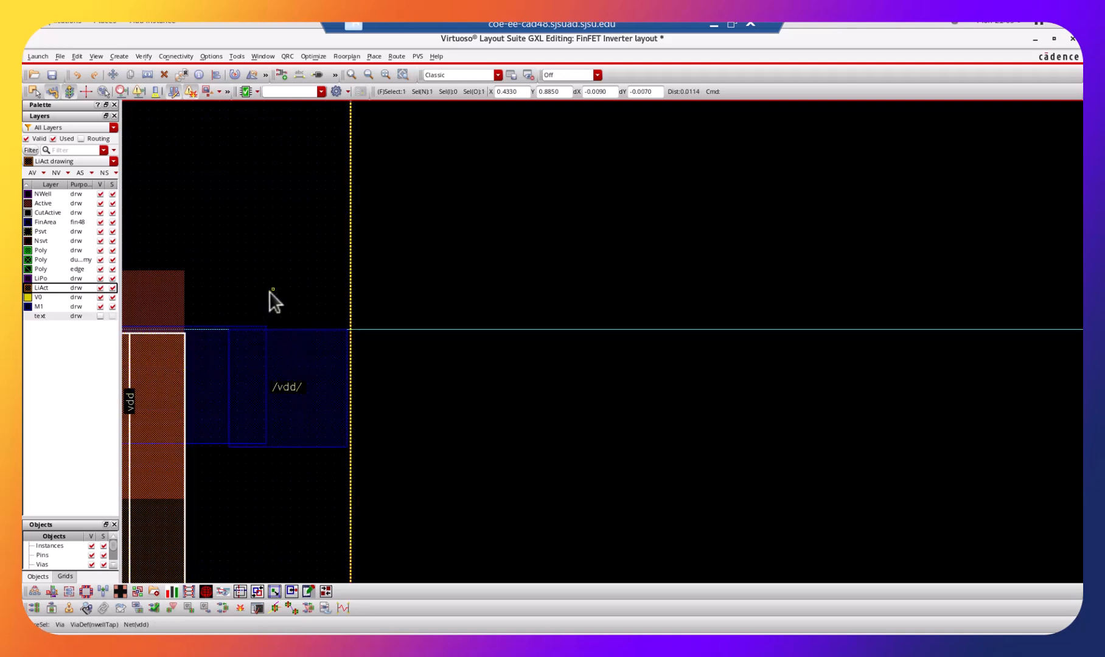
{"action": "left_click", "coordinate": [207, 345]}
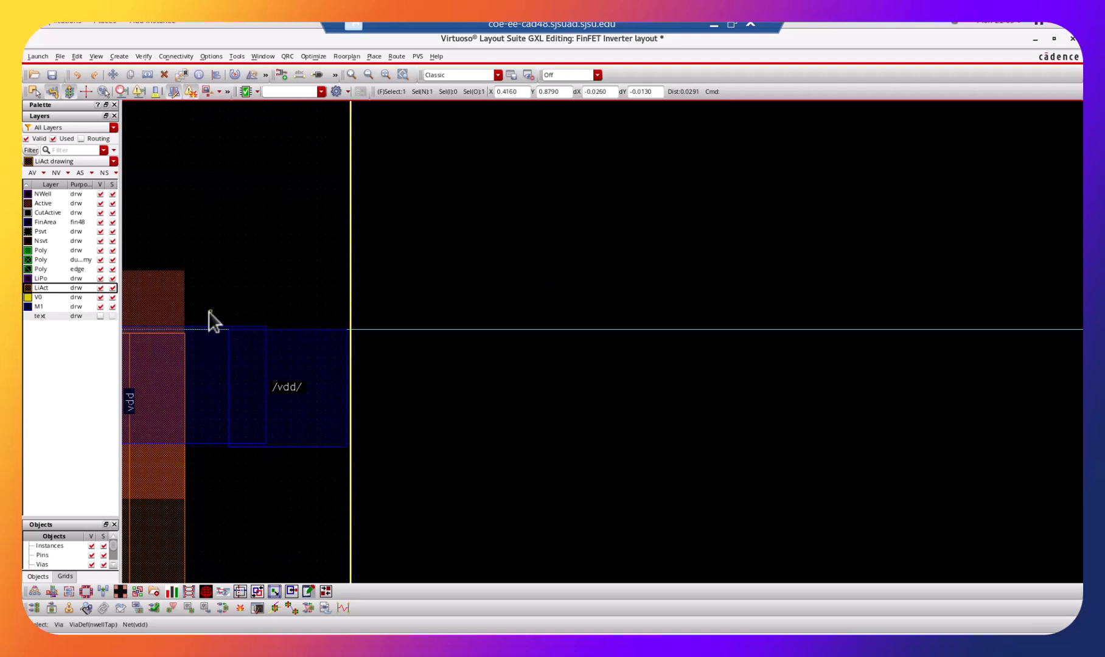
{"action": "left_click", "coordinate": [224, 302]}
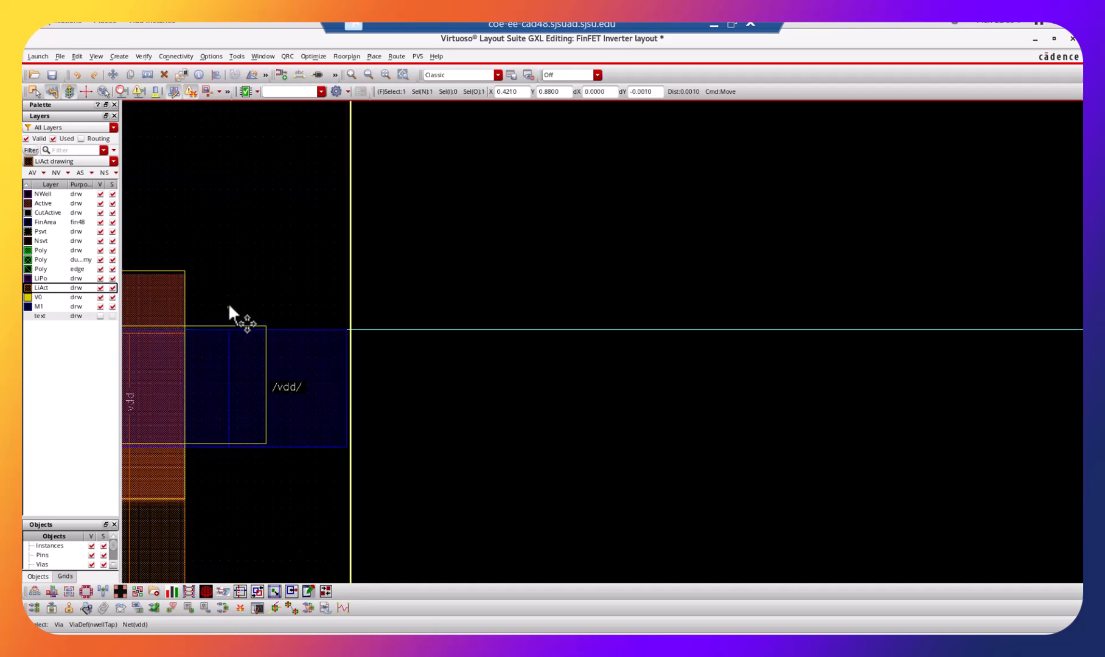
{"action": "left_click", "coordinate": [228, 303]}
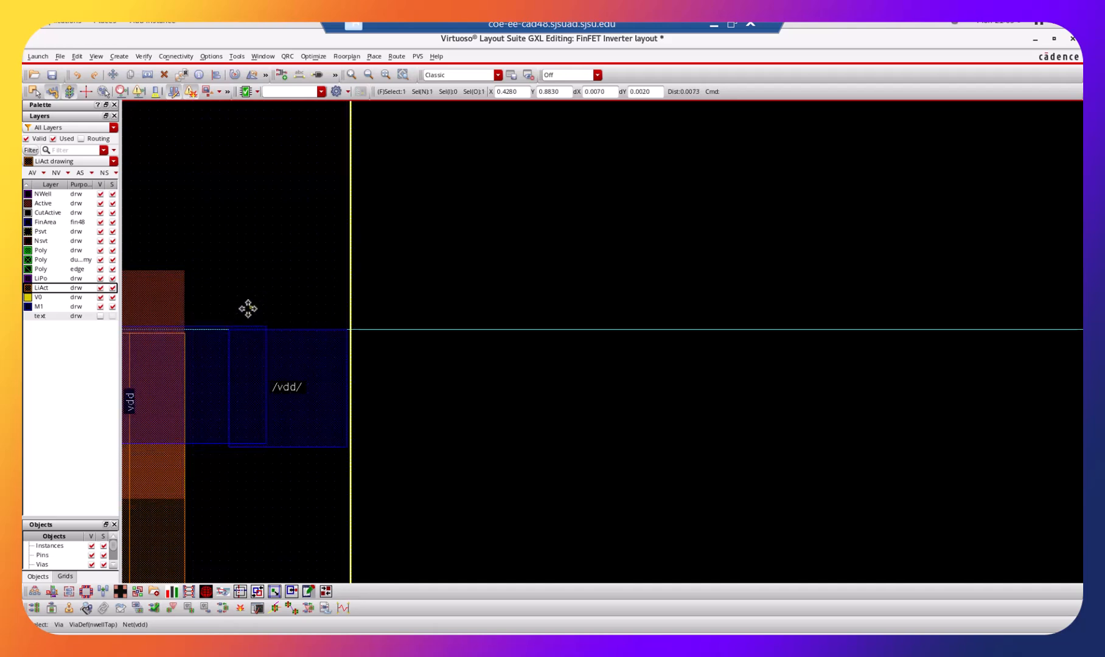
{"action": "left_click", "coordinate": [245, 305]}
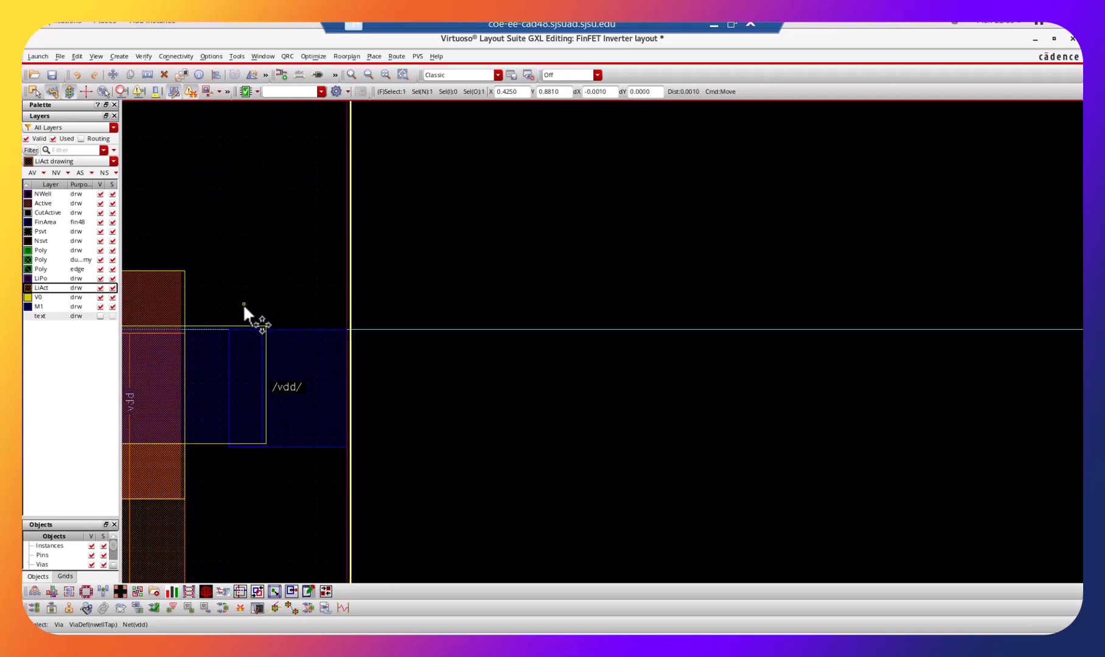
{"action": "left_click", "coordinate": [245, 303]}
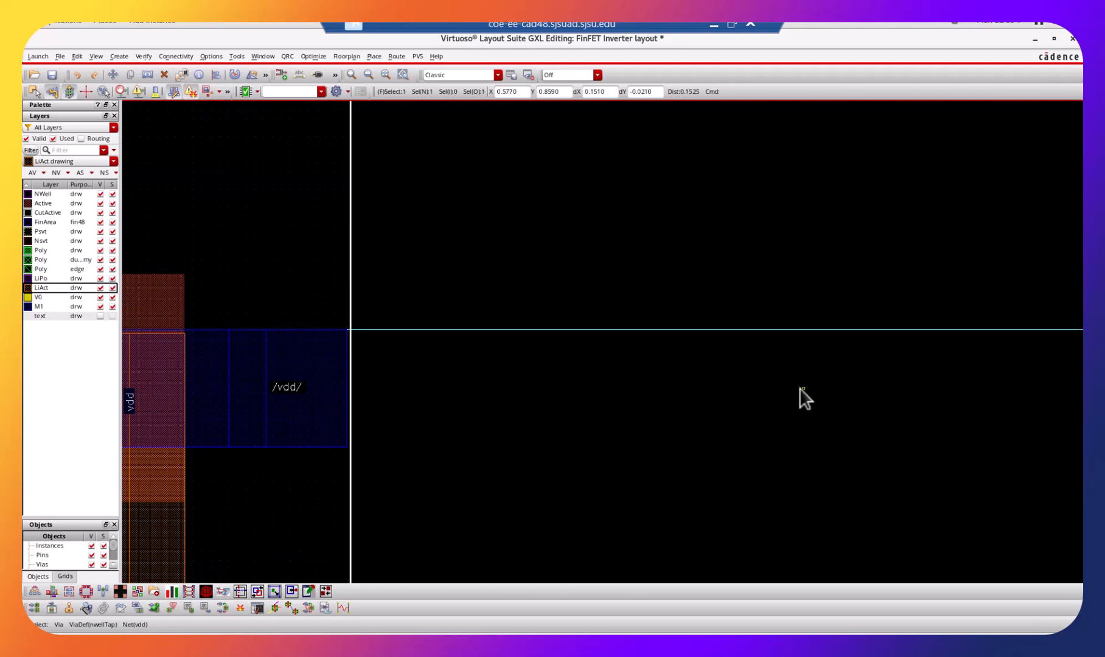
{"action": "key", "text": "shift+z"}
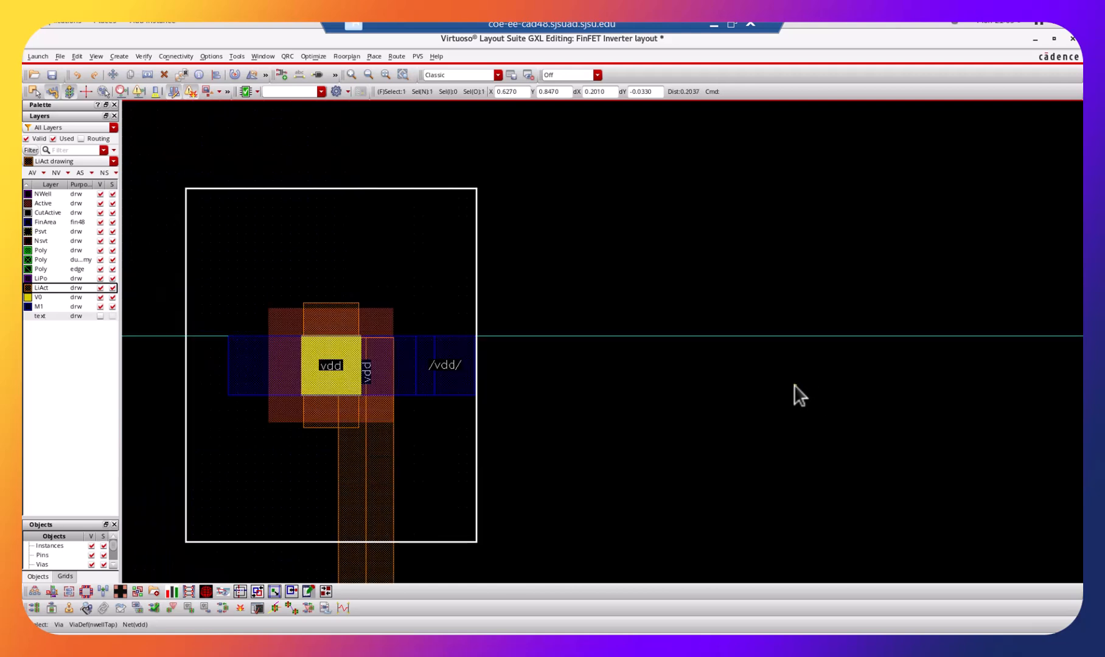
{"action": "left_click", "coordinate": [52, 76]}
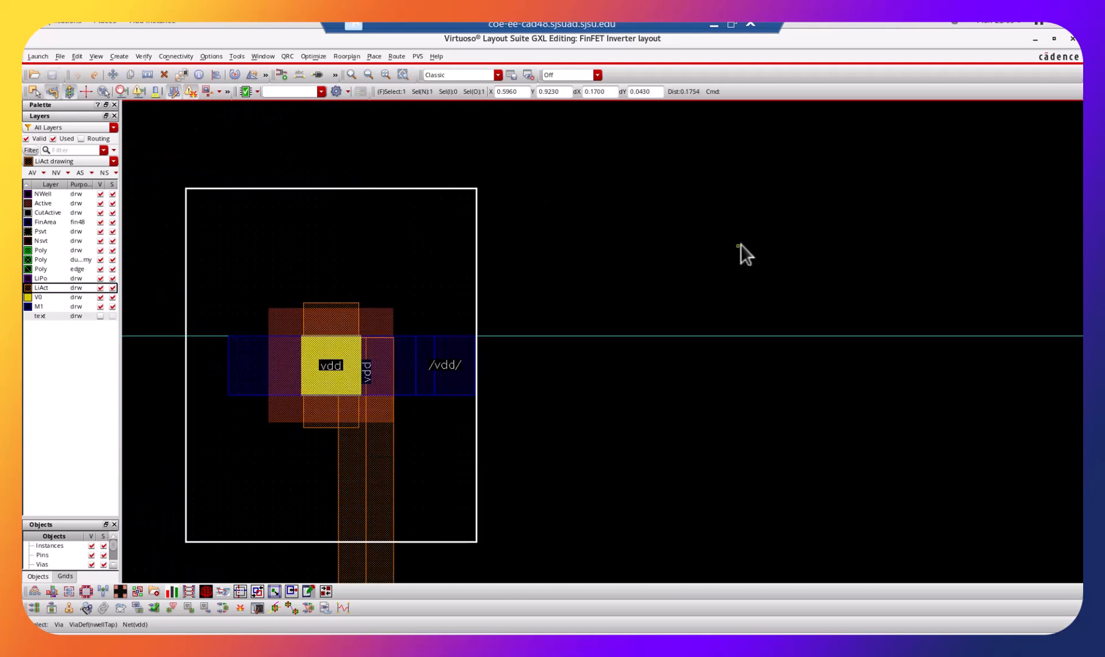
{"action": "key", "text": "shift+z"}
{"action": "key", "text": "shift+z"}
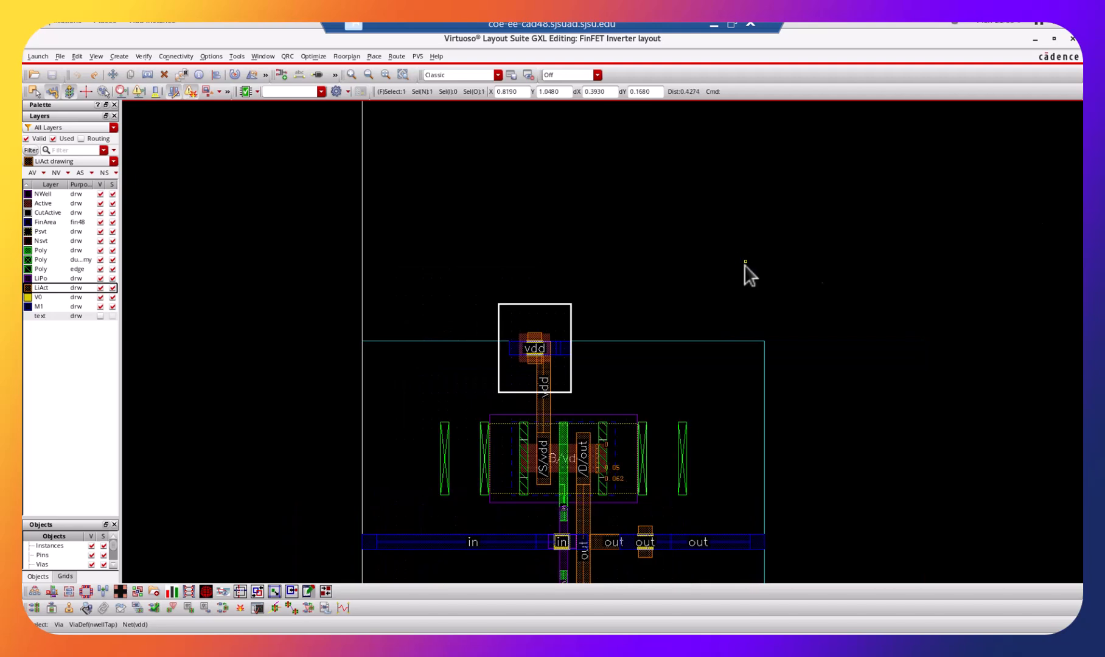
{"action": "scroll", "coordinate": [702, 266], "scroll_direction": "down", "scroll_amount": 2}
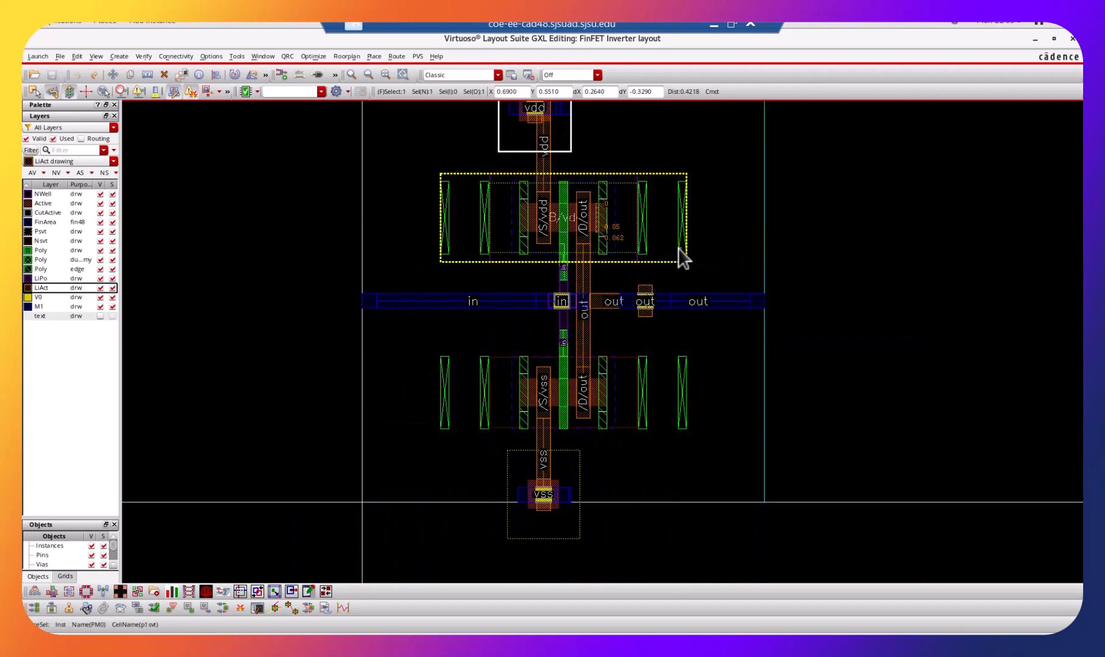
{"action": "key", "text": "ctrl+z"}
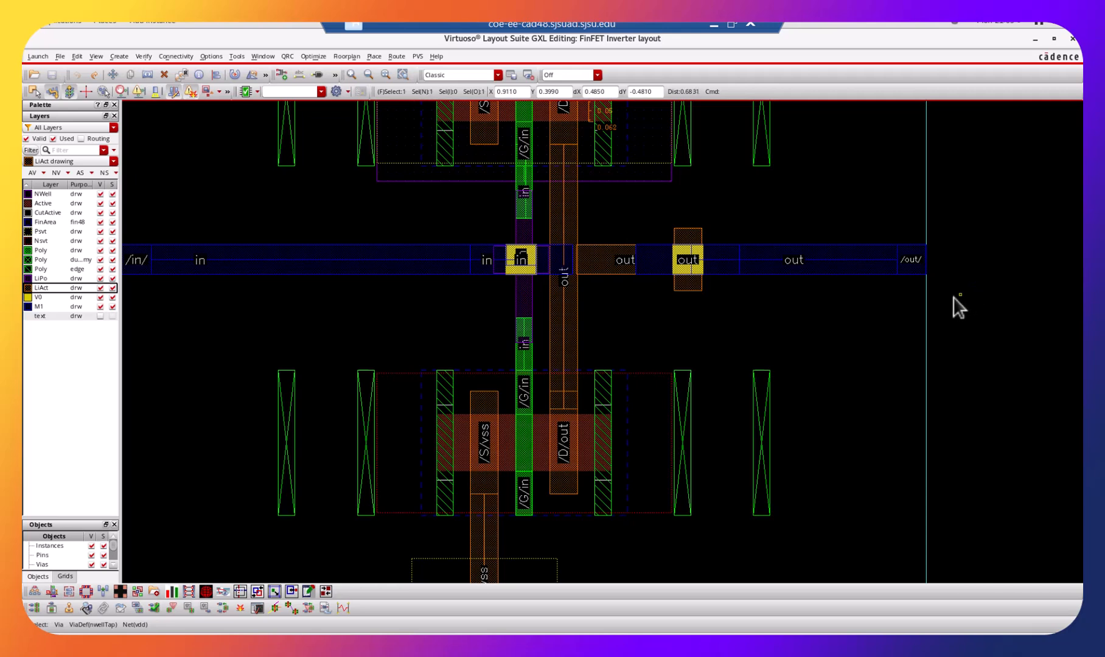
{"action": "key", "text": "shift+z"}
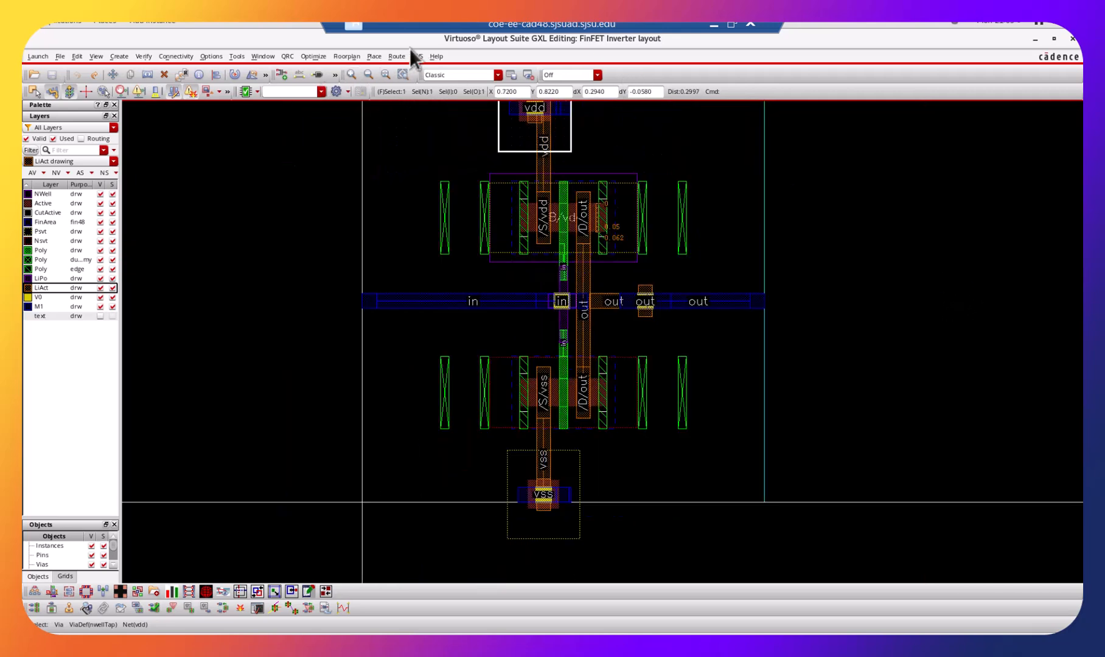